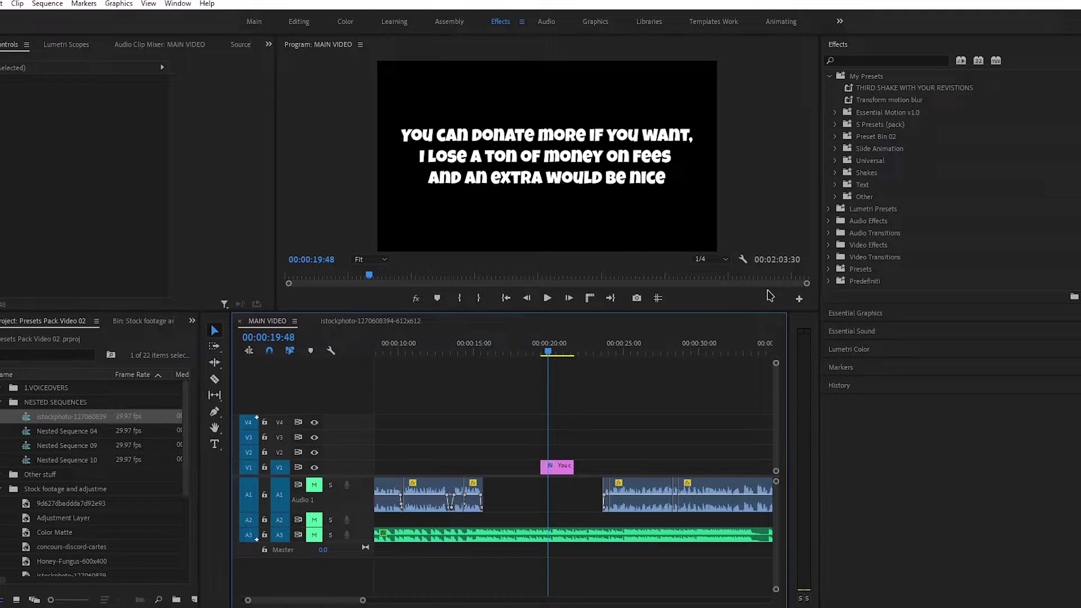
Import the ULTIMATE WAMPUS PRESETS PACK into My Presets in the Effects panel.
{"action": "left_click", "coordinate": [877, 74]}
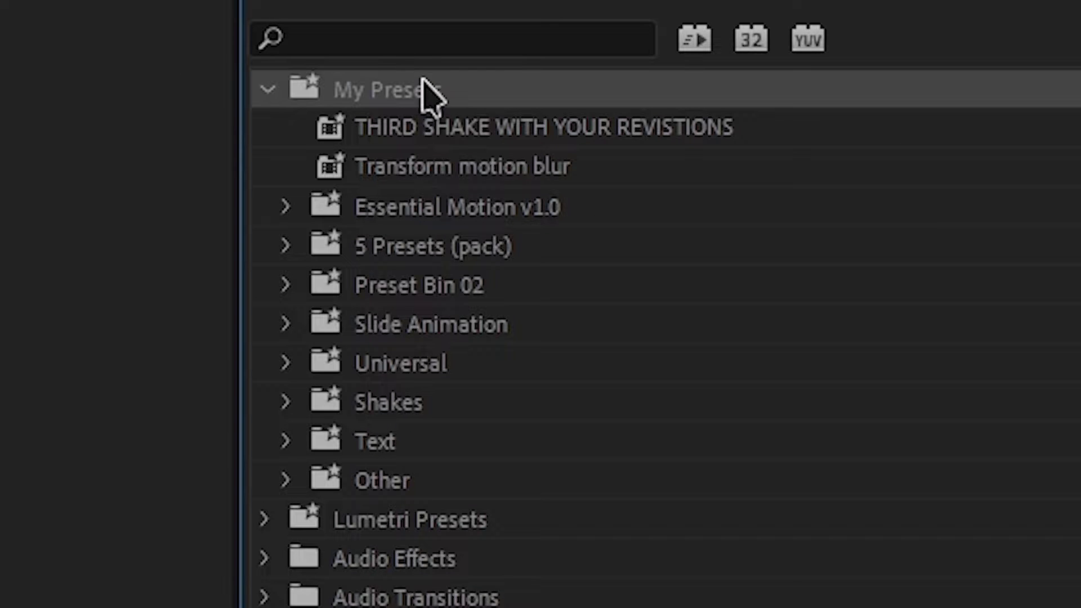
{"action": "right_click", "coordinate": [507, 76]}
{"action": "left_click", "coordinate": [642, 211]}
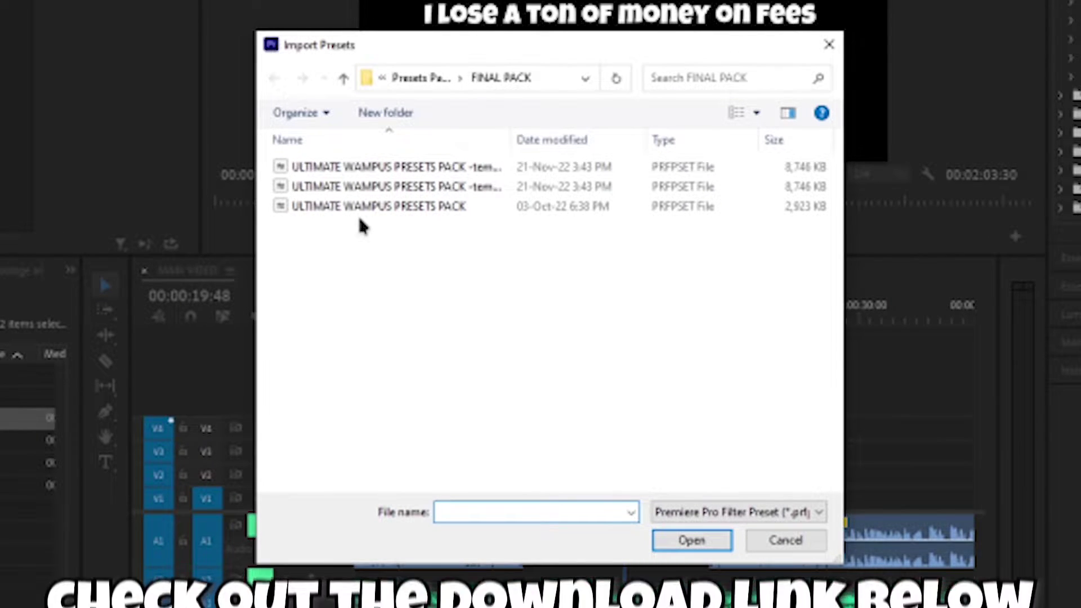
{"action": "left_click", "coordinate": [357, 213]}
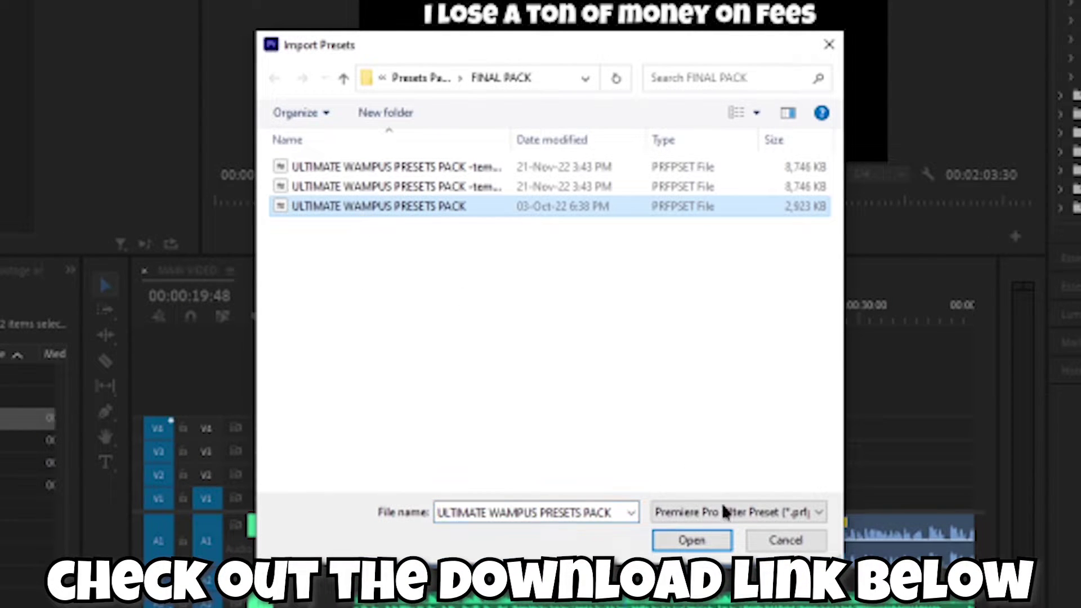
{"action": "left_click", "coordinate": [692, 541]}
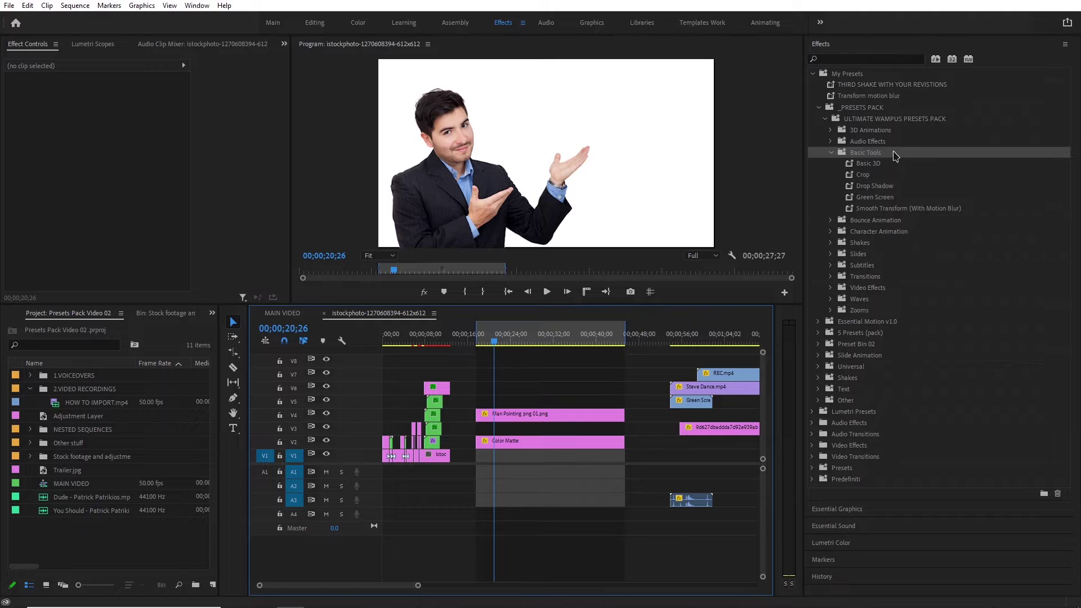
Apply Drop Shadow to the Man Pointing png 01.png clip and move the Green Screen clip above it.
{"action": "left_click", "coordinate": [506, 417]}
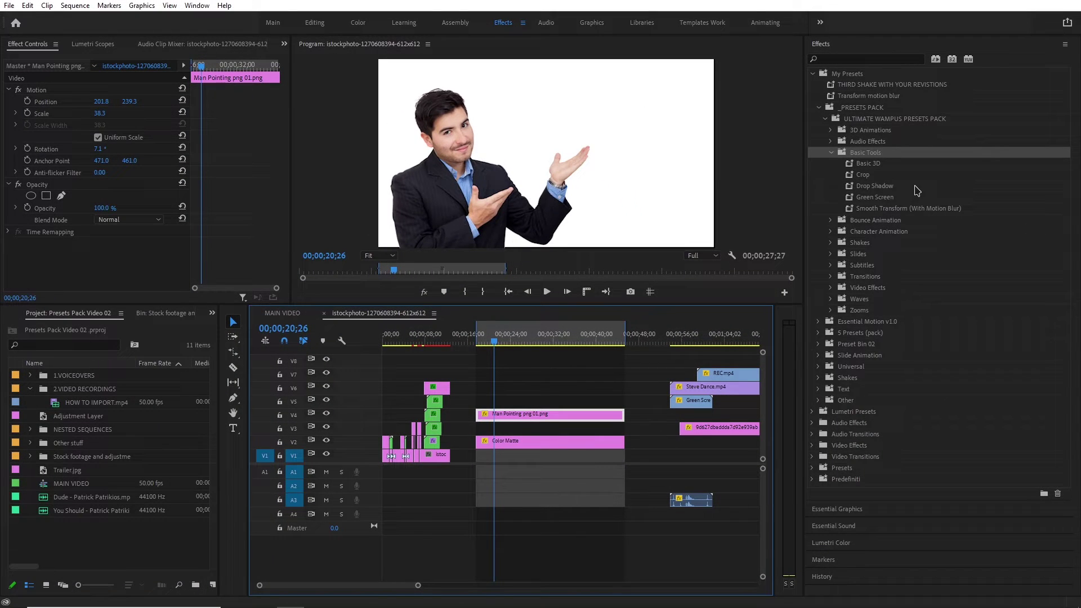
{"action": "left_click_drag", "start_coordinate": [915, 188], "coordinate": [570, 420]}
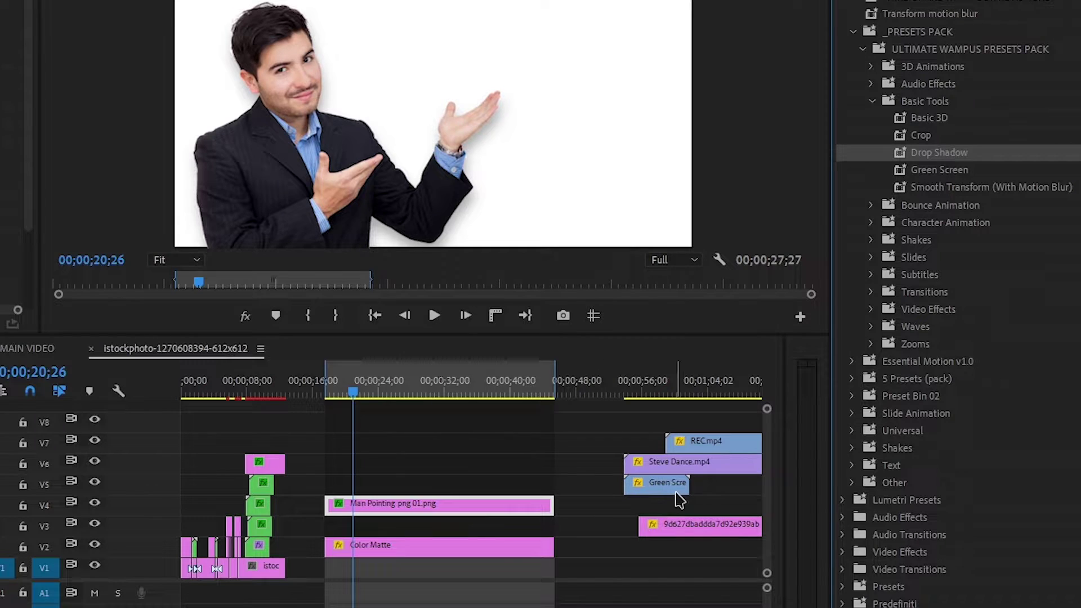
{"action": "left_click_drag", "start_coordinate": [672, 483], "coordinate": [402, 482]}
Apply the Green Screen preset to the subscribe animation clip.
{"action": "left_click", "coordinate": [370, 392]}
{"action": "left_click_drag", "start_coordinate": [370, 392], "coordinate": [372, 392]}
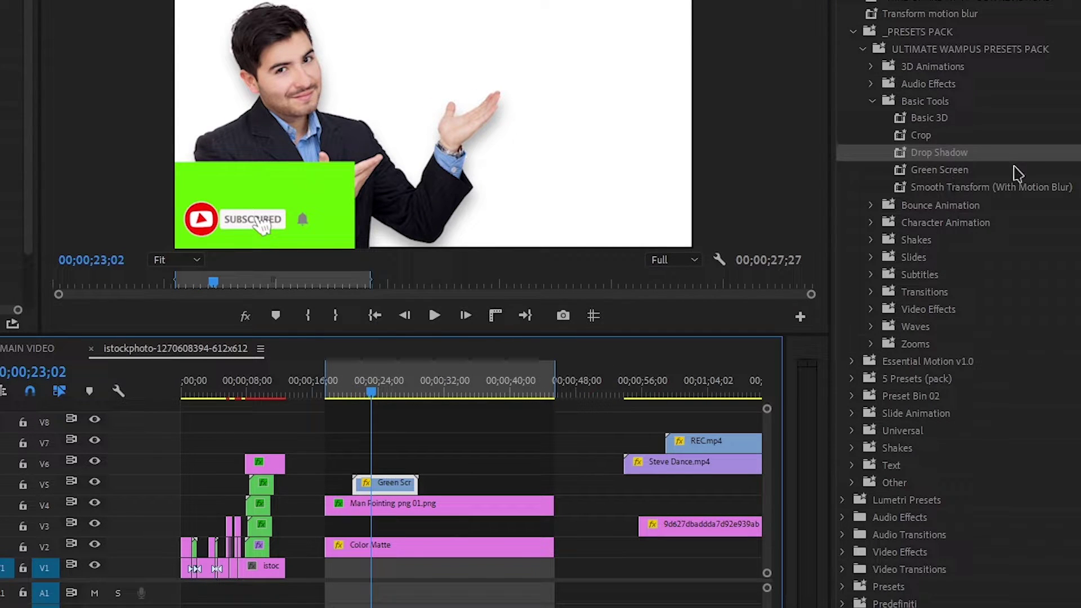
{"action": "left_click_drag", "start_coordinate": [1018, 173], "coordinate": [383, 486]}
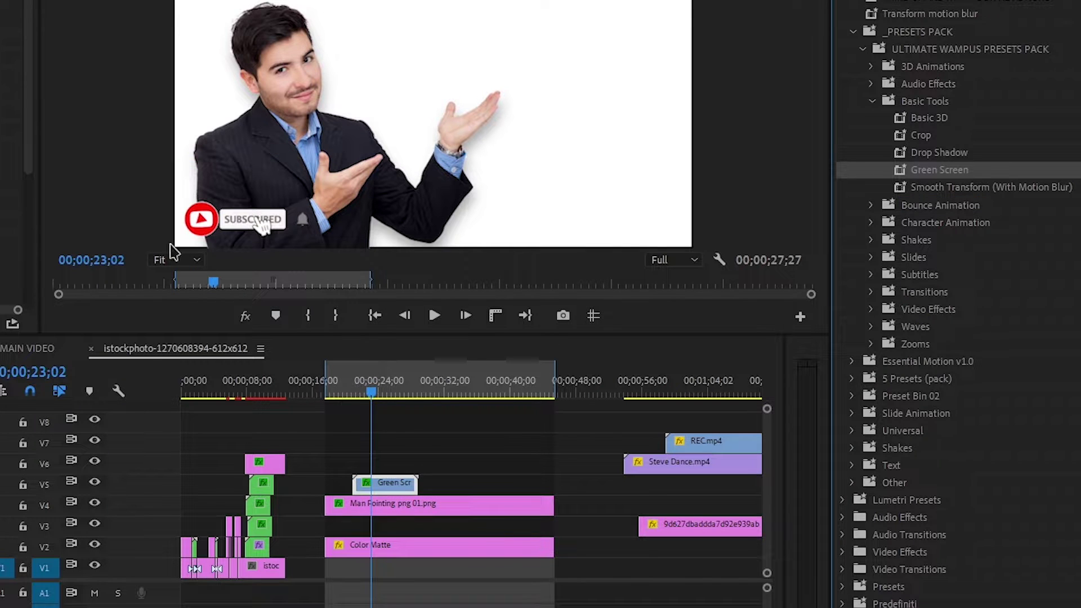
{"action": "left_click", "coordinate": [376, 385]}
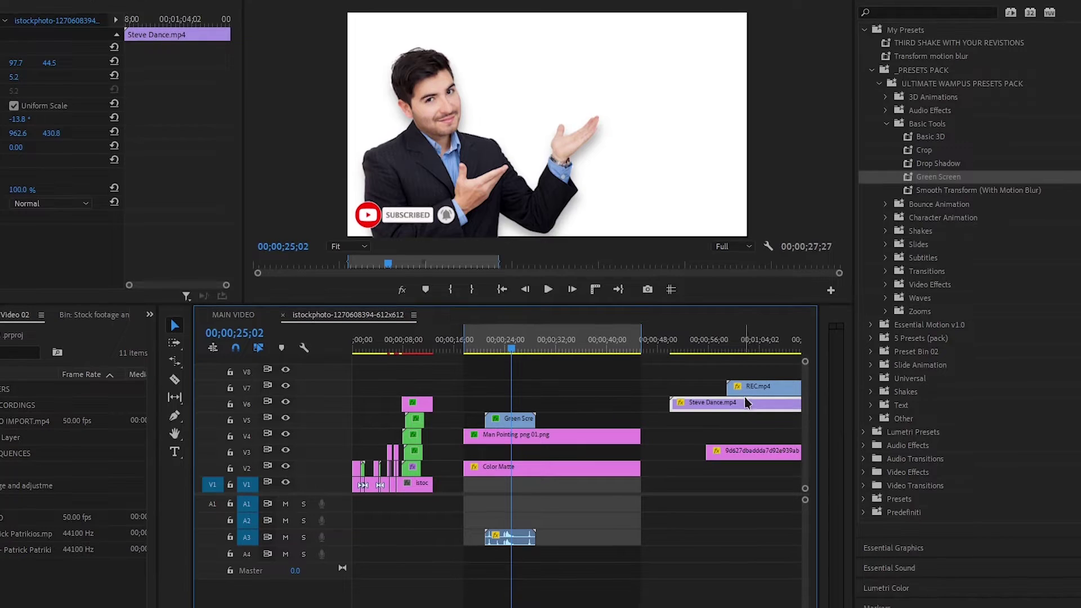
Move Steve Dance.mp4 earlier, apply Green Screen, and key out the green behind the figure.
{"action": "left_click_drag", "start_coordinate": [688, 458], "coordinate": [537, 467]}
{"action": "left_click_drag", "start_coordinate": [627, 407], "coordinate": [566, 408]}
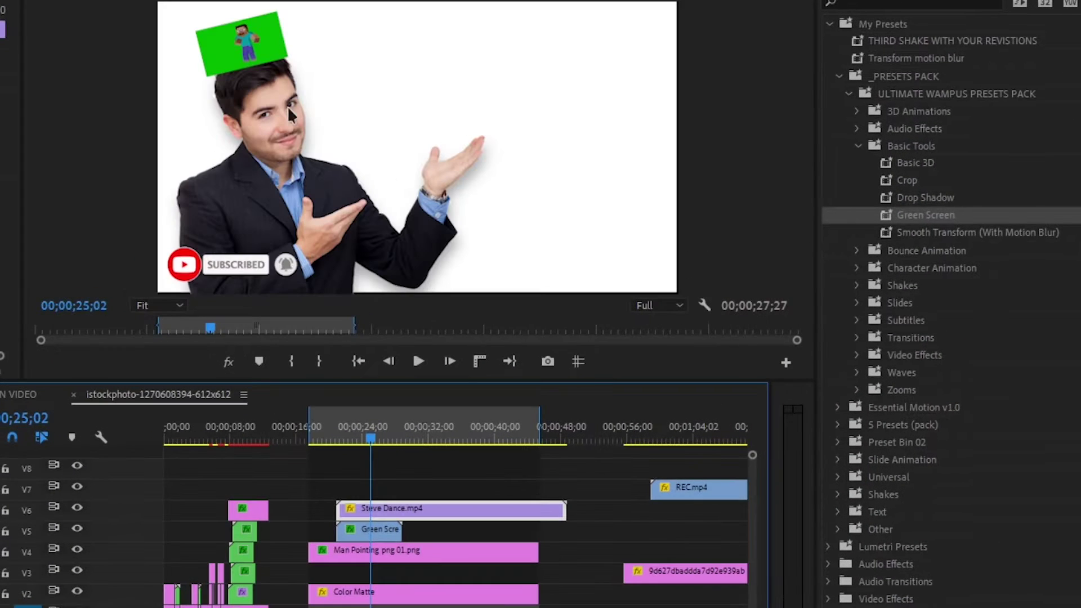
{"action": "left_click_drag", "start_coordinate": [1013, 226], "coordinate": [483, 510]}
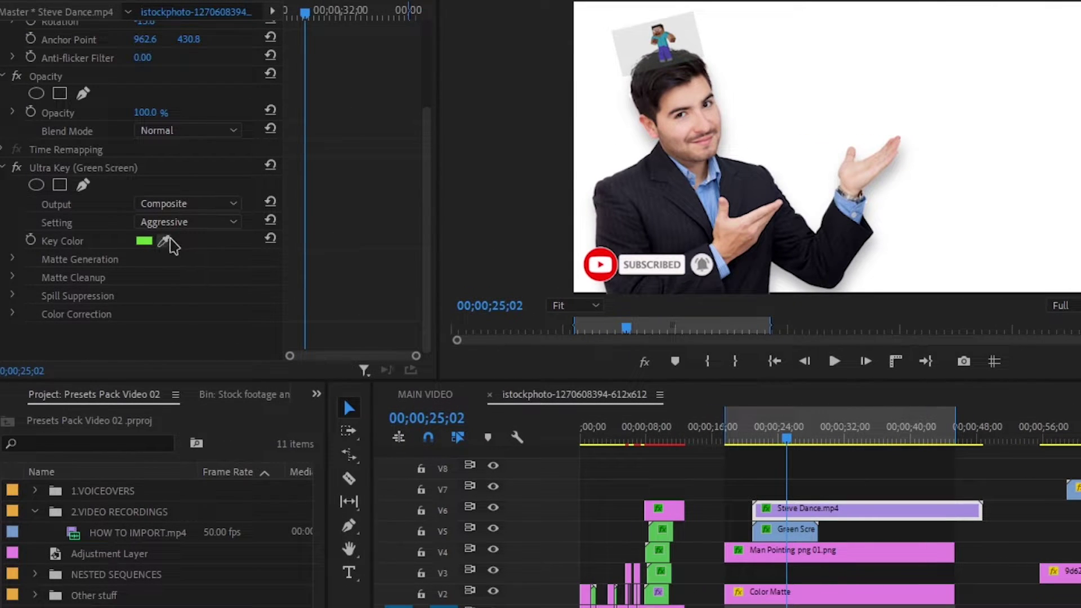
{"action": "left_click", "coordinate": [164, 240]}
{"action": "left_click", "coordinate": [633, 67]}
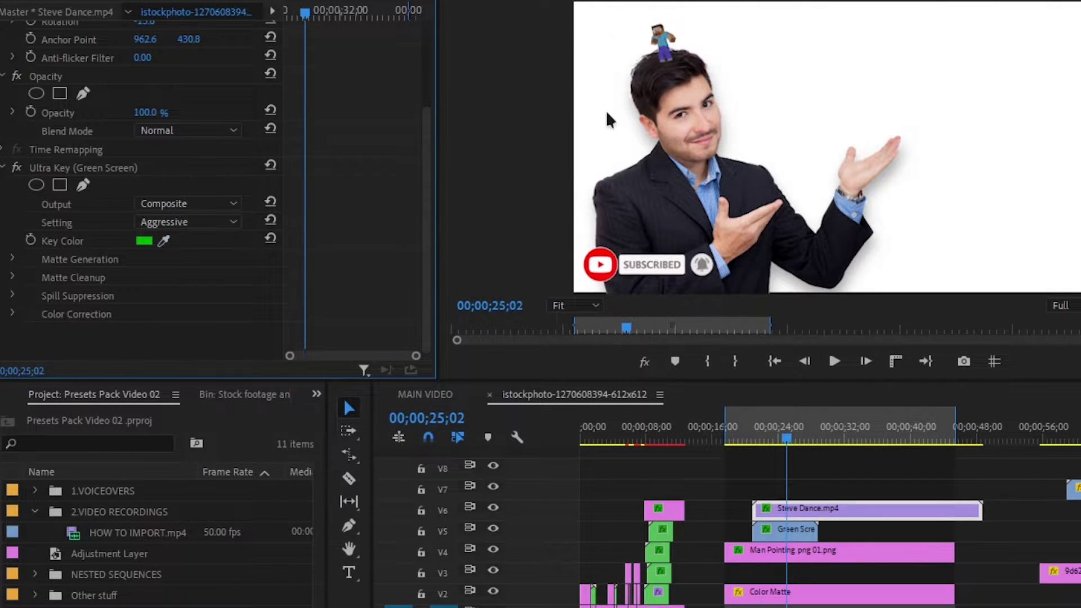
{"action": "left_click_drag", "start_coordinate": [788, 438], "coordinate": [793, 438]}
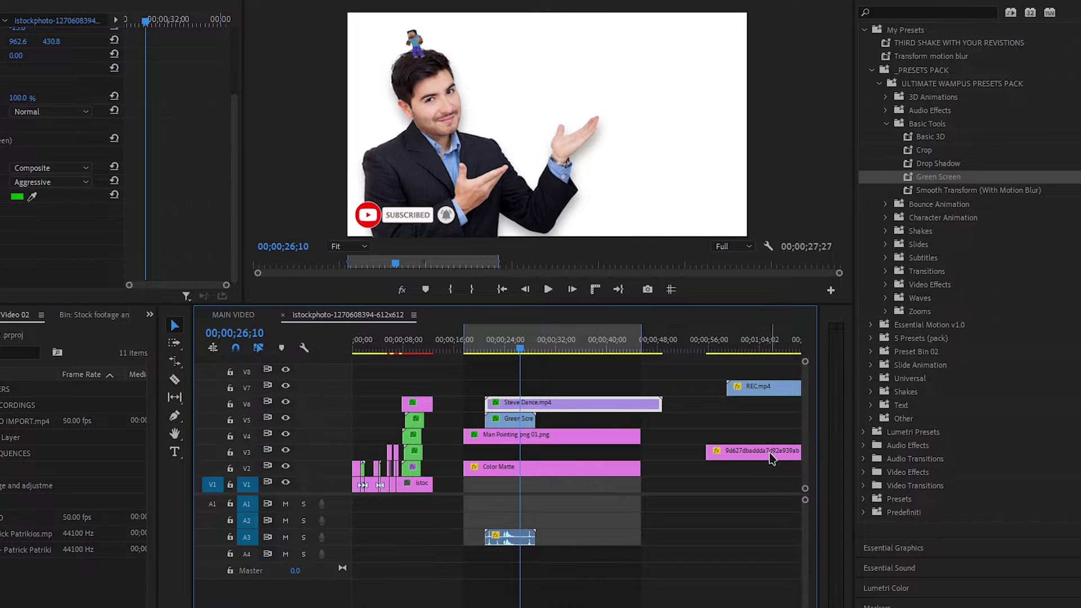
Move the cat image clip earlier on V3 and apply the Crop preset.
{"action": "left_click_drag", "start_coordinate": [772, 459], "coordinate": [601, 453]}
{"action": "left_click", "coordinate": [569, 345]}
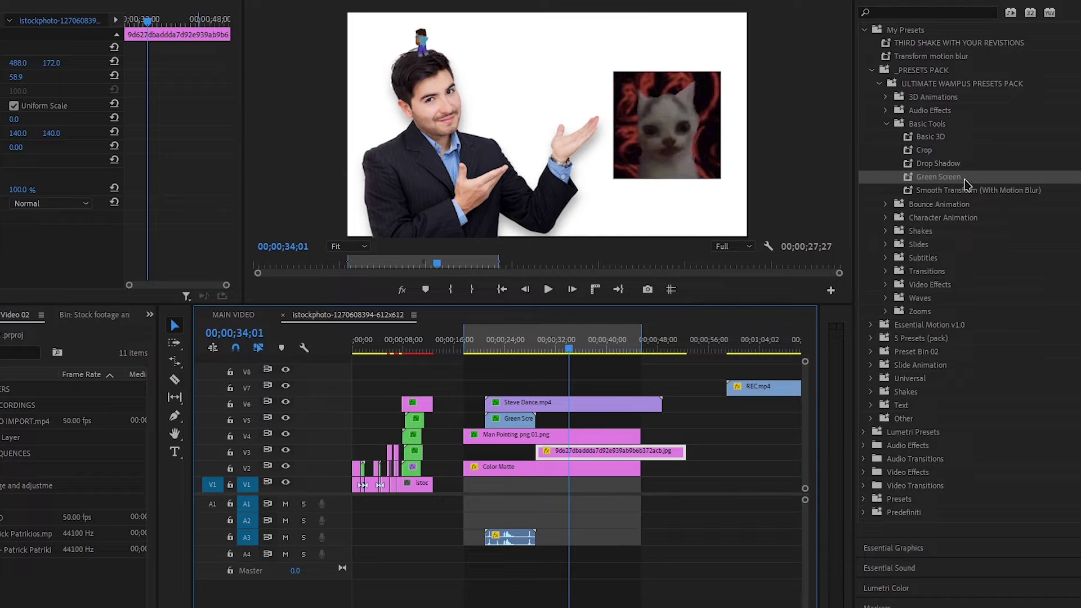
{"action": "left_click_drag", "start_coordinate": [929, 152], "coordinate": [563, 451]}
Crop the cat image 20.3% from the left and 18.2% from the right.
{"action": "scroll", "coordinate": [56, 169], "scroll_direction": "down", "scroll_amount": 3}
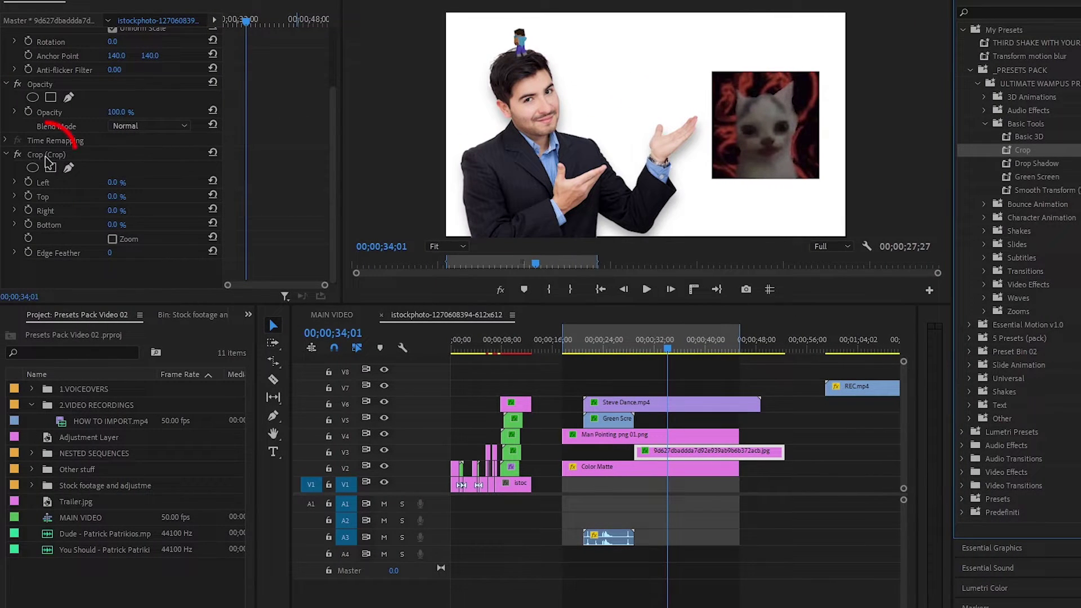
{"action": "left_click", "coordinate": [48, 159]}
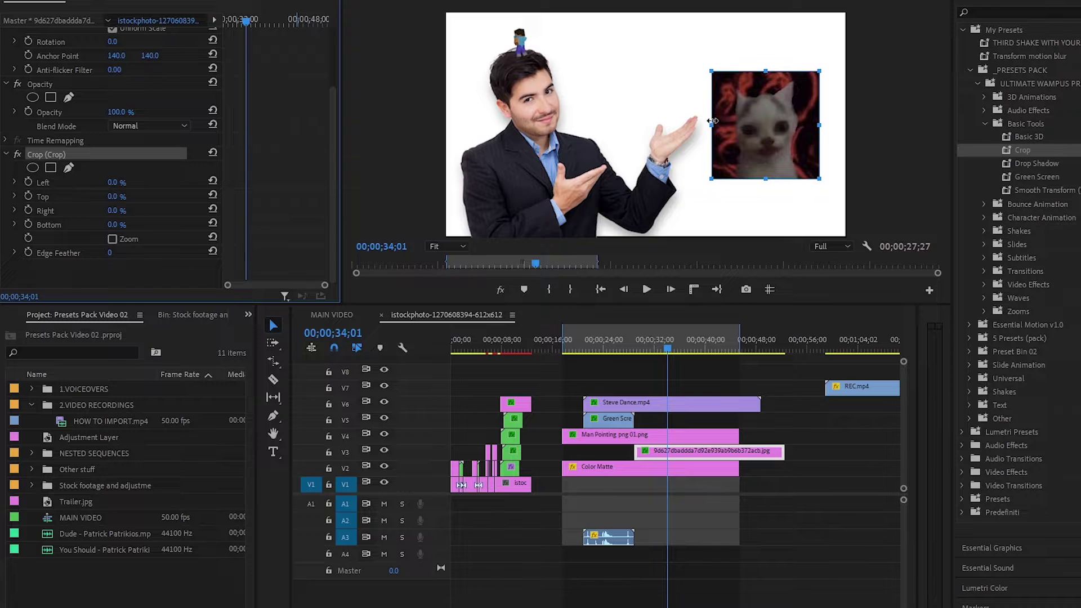
{"action": "left_click_drag", "start_coordinate": [712, 121], "coordinate": [733, 123]}
{"action": "left_click_drag", "start_coordinate": [819, 135], "coordinate": [799, 137]}
{"action": "left_click", "coordinate": [774, 405]}
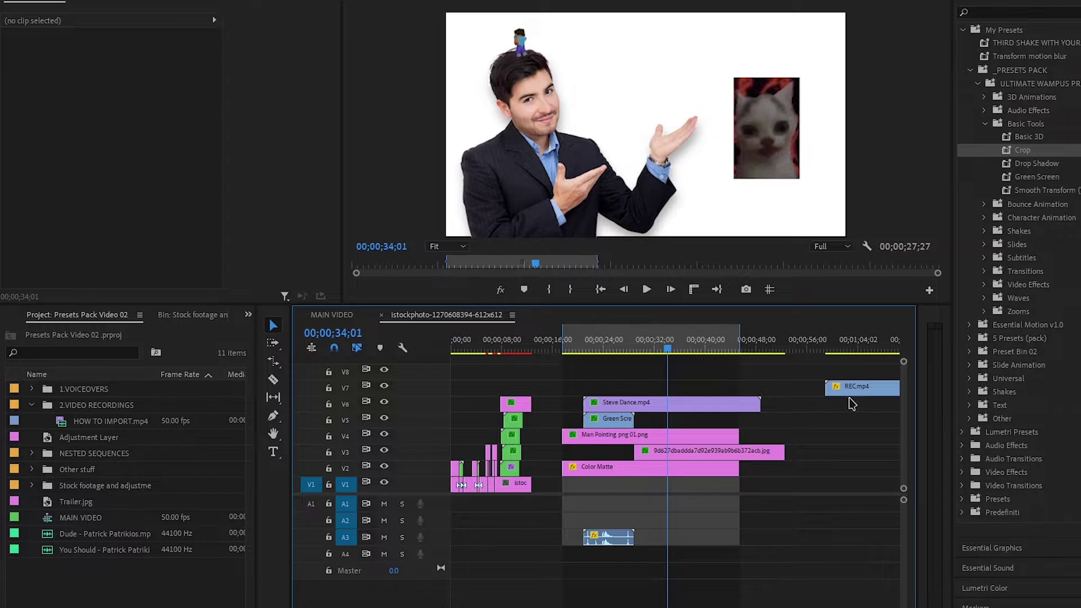
Move REC.mp4 about eight seconds earlier on V7.
{"action": "left_click_drag", "start_coordinate": [850, 392], "coordinate": [659, 389]}
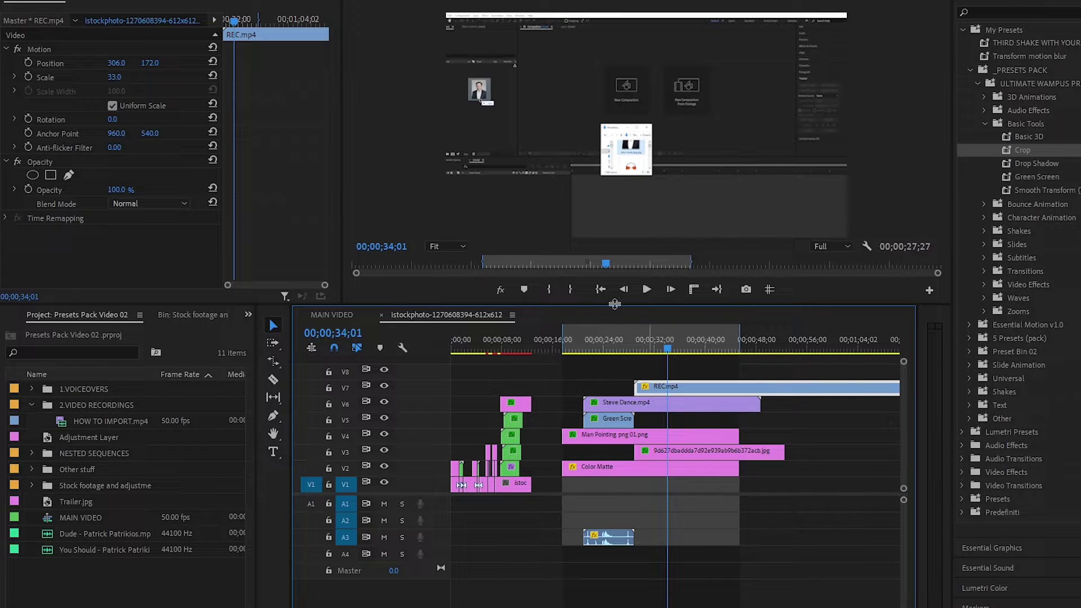
{"action": "left_click", "coordinate": [661, 347]}
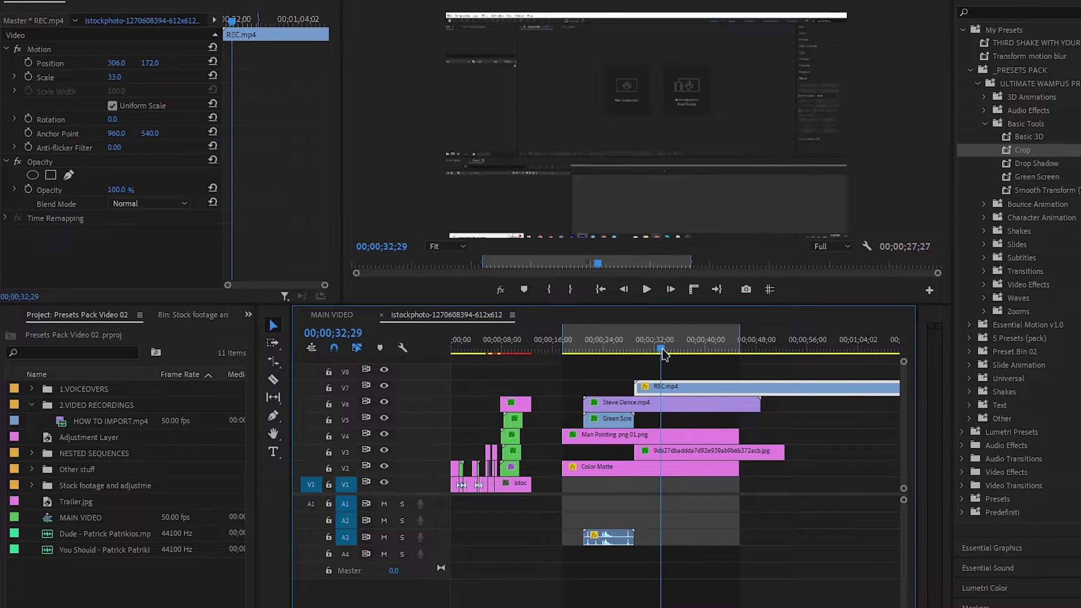
{"action": "left_click_drag", "start_coordinate": [690, 388], "coordinate": [636, 396]}
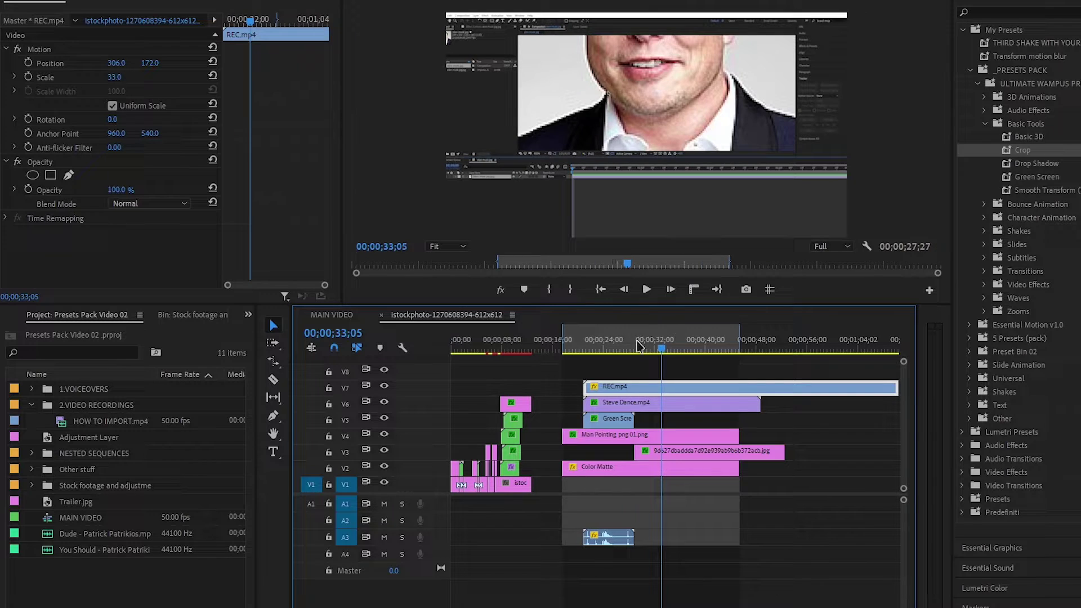
{"action": "left_click", "coordinate": [609, 346]}
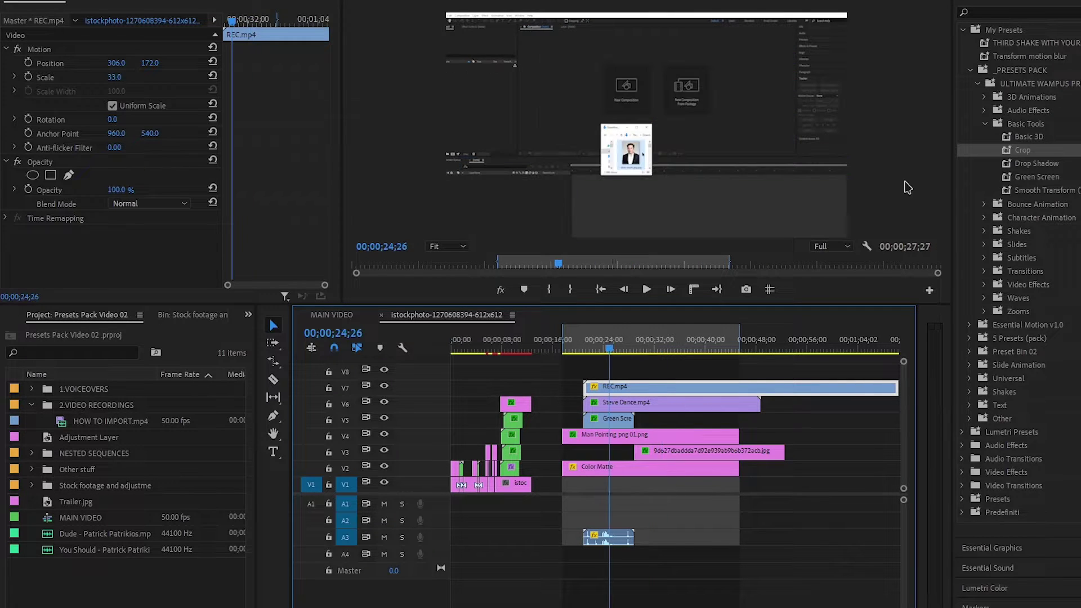
Cut REC.mp4 where Steve Dance.mp4 ends and delete the right piece.
{"action": "key", "text": "c"}
{"action": "left_click", "coordinate": [760, 389]}
{"action": "key", "text": "v"}
{"action": "left_click", "coordinate": [792, 393]}
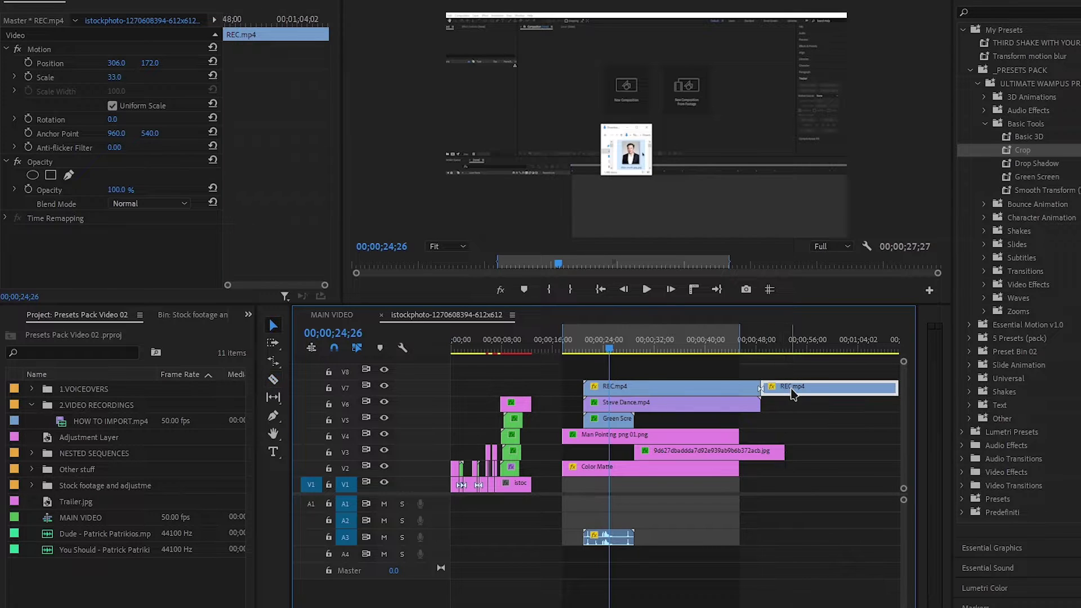
{"action": "key", "text": "Delete"}
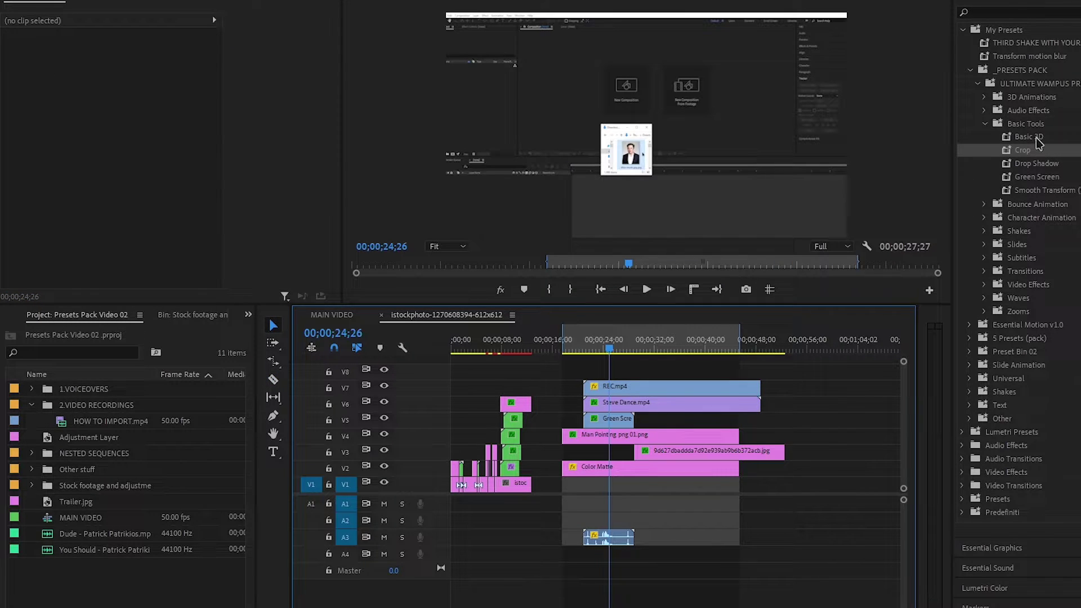
Apply Basic 3D to REC.mp4 and play the sequence to preview.
{"action": "left_click_drag", "start_coordinate": [1036, 138], "coordinate": [692, 390]}
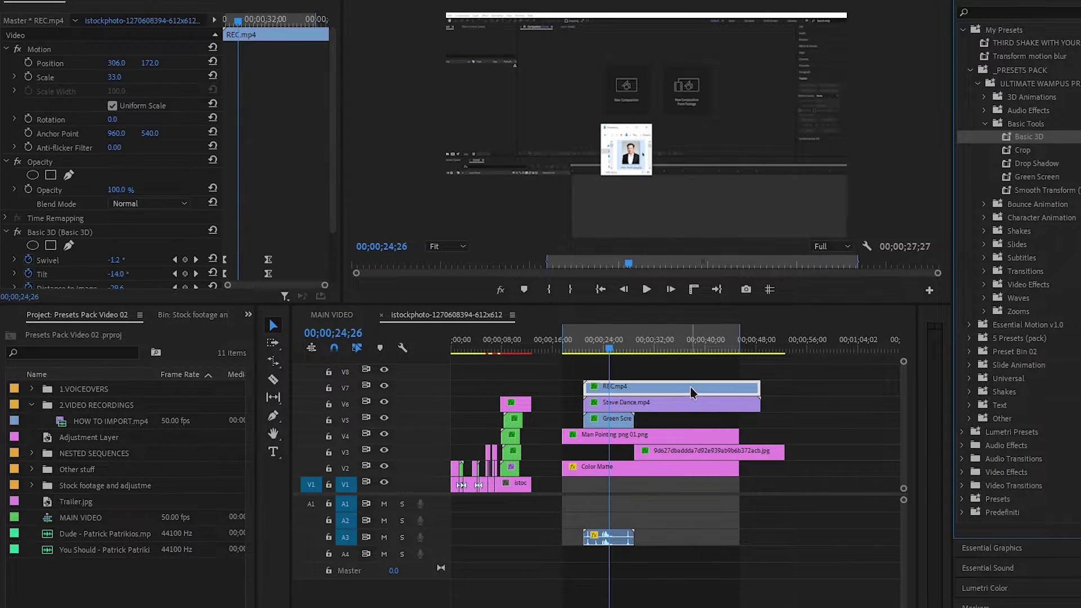
{"action": "left_click", "coordinate": [585, 349]}
{"action": "key", "text": "space"}
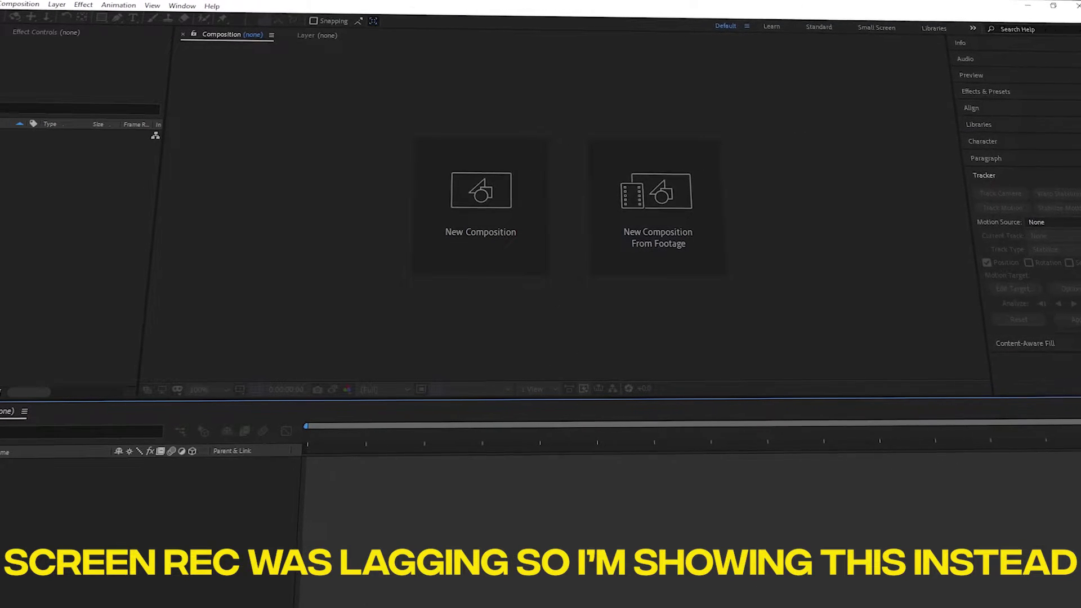
{"action": "key", "text": "alt+Tab"}
{"action": "left_click_drag", "start_coordinate": [491, 388], "coordinate": [41, 229]}
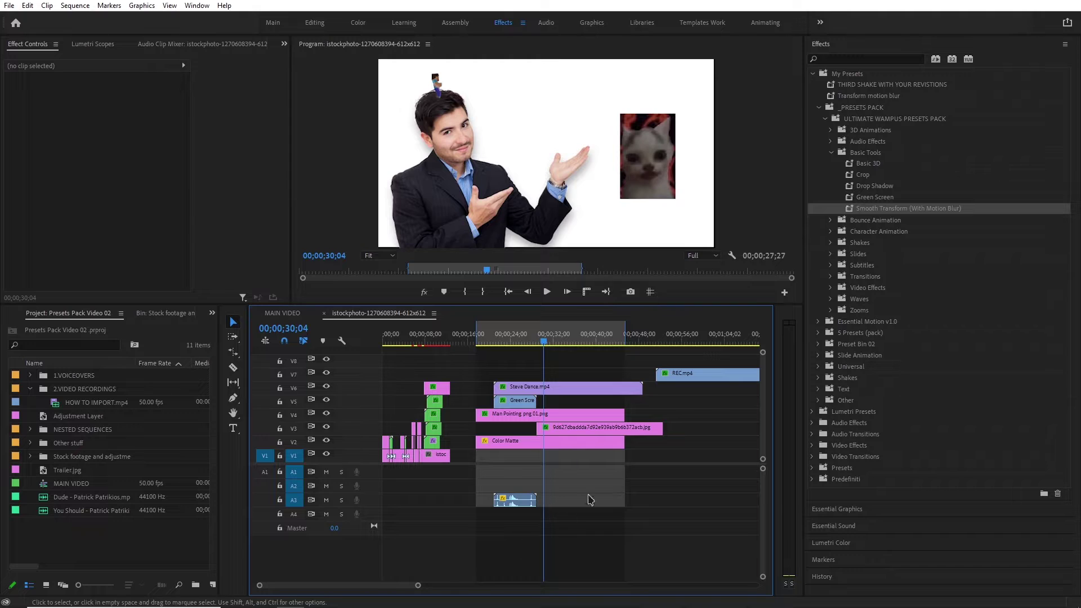
Apply the Smooth Transform (With Motion Blur) preset to the cat image clip.
{"action": "left_click", "coordinate": [584, 432]}
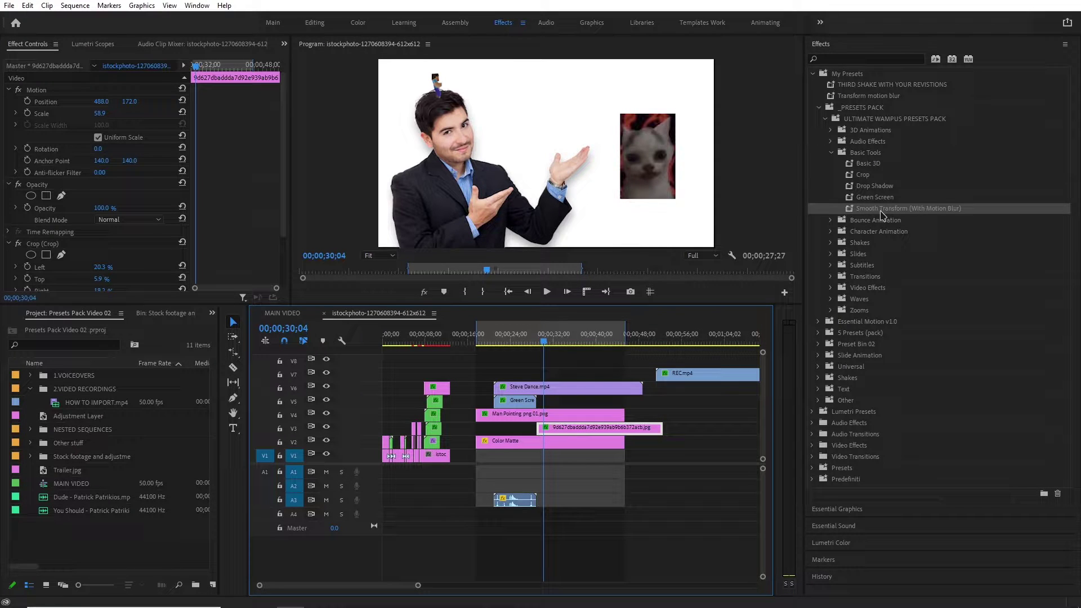
{"action": "left_click", "coordinate": [881, 213]}
{"action": "left_click_drag", "start_coordinate": [797, 276], "coordinate": [610, 434]}
{"action": "scroll", "coordinate": [219, 220], "scroll_direction": "down", "scroll_amount": 3}
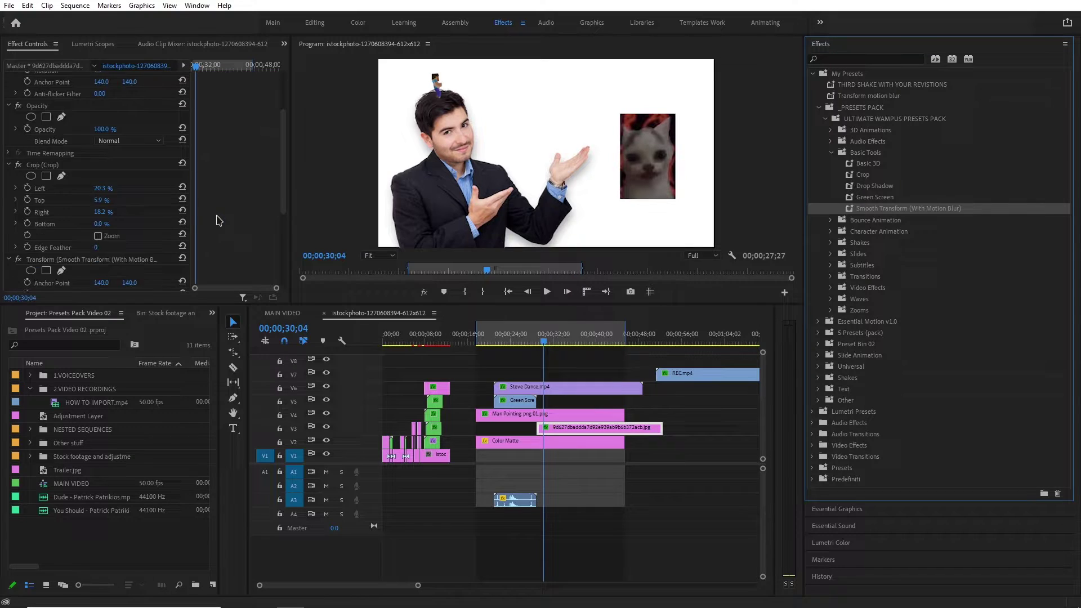
{"action": "scroll", "coordinate": [219, 220], "scroll_direction": "down", "scroll_amount": 5}
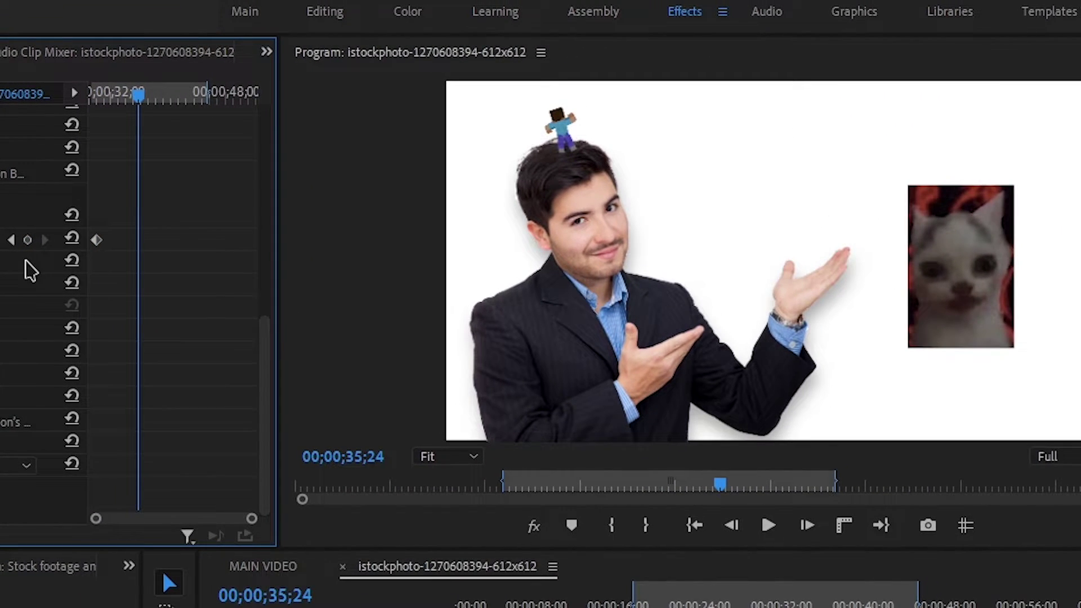
Move the Position keyframe earlier and replay the animation.
{"action": "left_click_drag", "start_coordinate": [138, 240], "coordinate": [112, 241]}
{"action": "left_click", "coordinate": [100, 94]}
{"action": "key", "text": "space"}
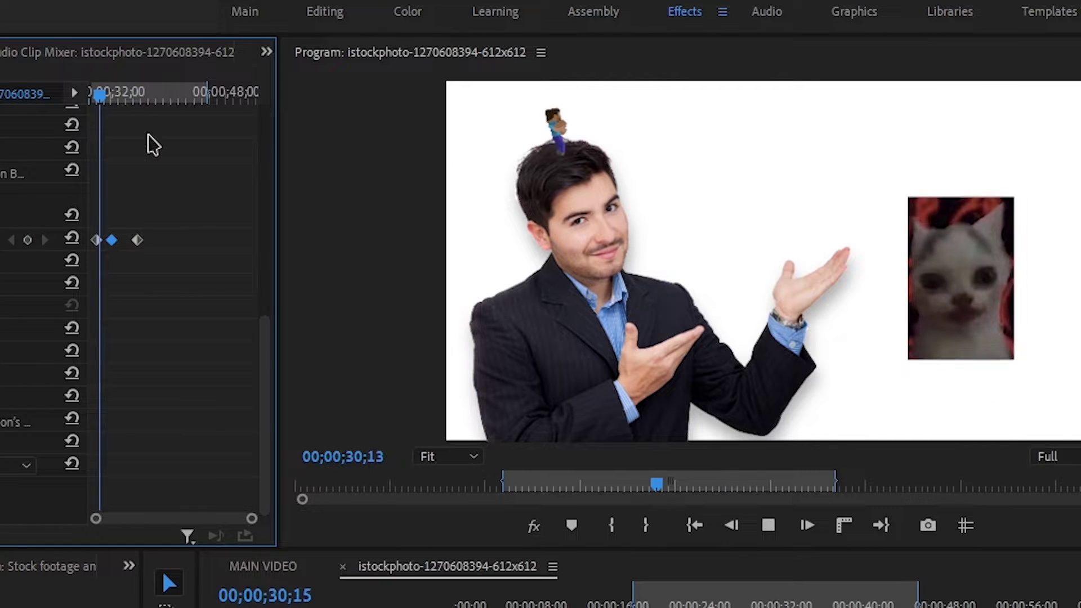
{"action": "scroll", "coordinate": [180, 383], "scroll_direction": "up", "scroll_amount": 3}
{"action": "left_click_drag", "start_coordinate": [252, 518], "coordinate": [175, 518]}
{"action": "left_click", "coordinate": [144, 96]}
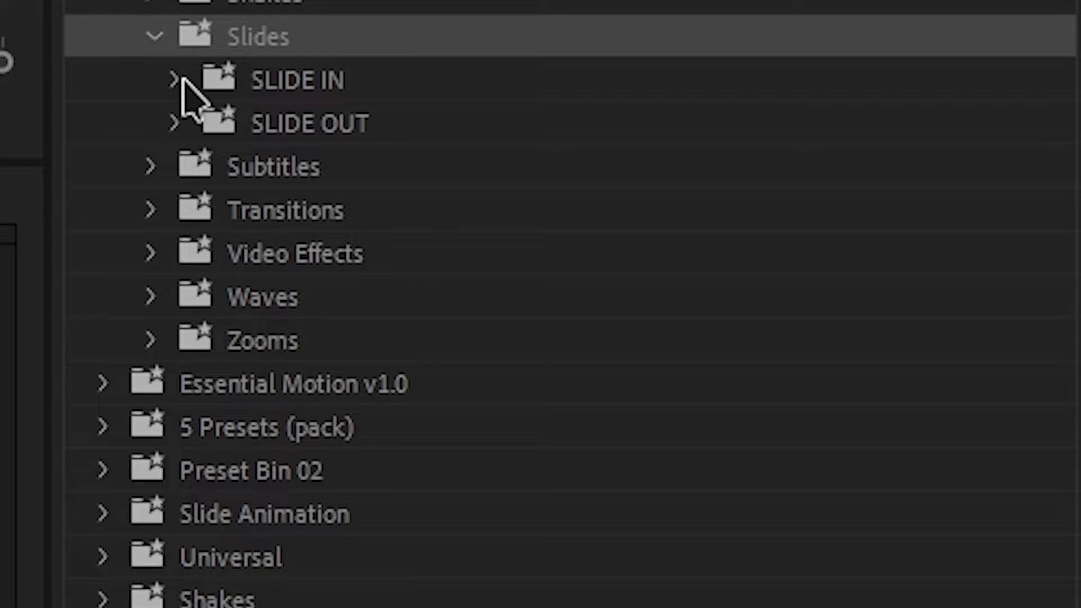
Expand the SLIDE IN and SLIDE OUT folders and apply Slide IN UP to the cat clip.
{"action": "left_click", "coordinate": [837, 289]}
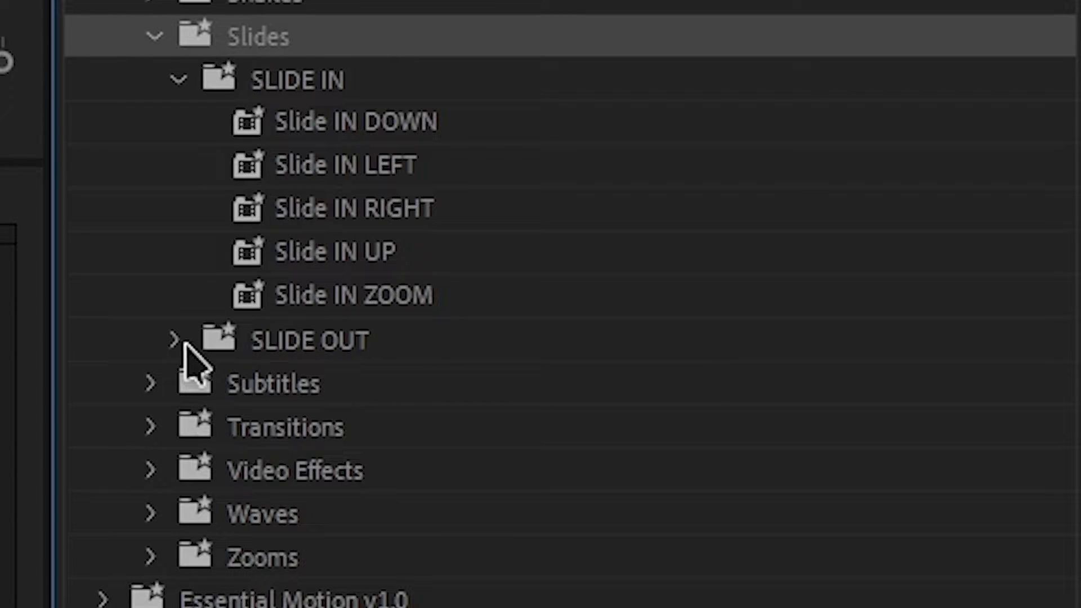
{"action": "left_click", "coordinate": [838, 357]}
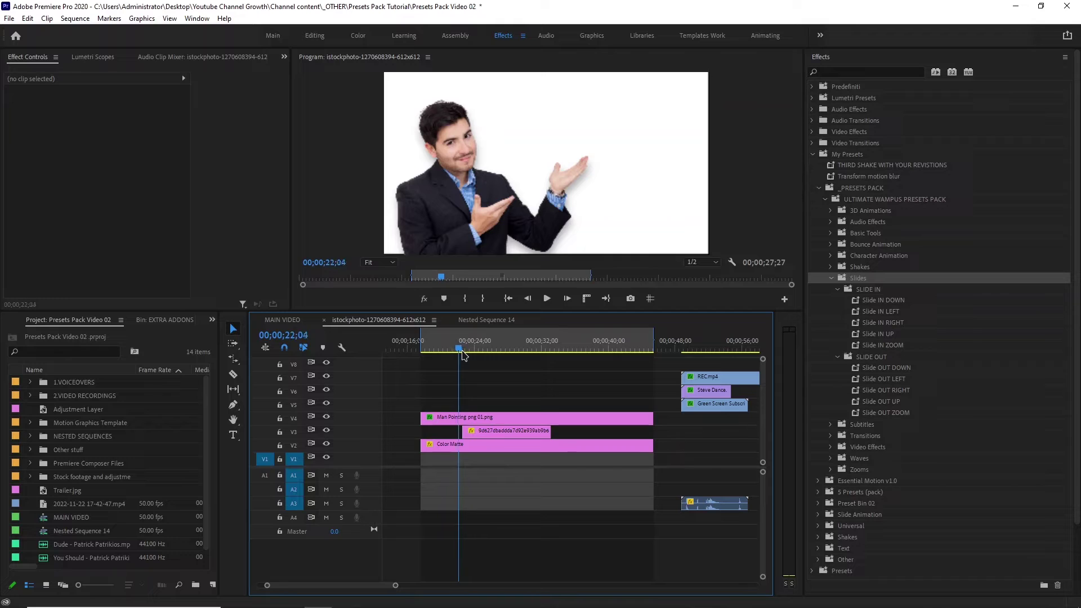
{"action": "left_click_drag", "start_coordinate": [458, 349], "coordinate": [456, 356]}
{"action": "key", "text": "space"}
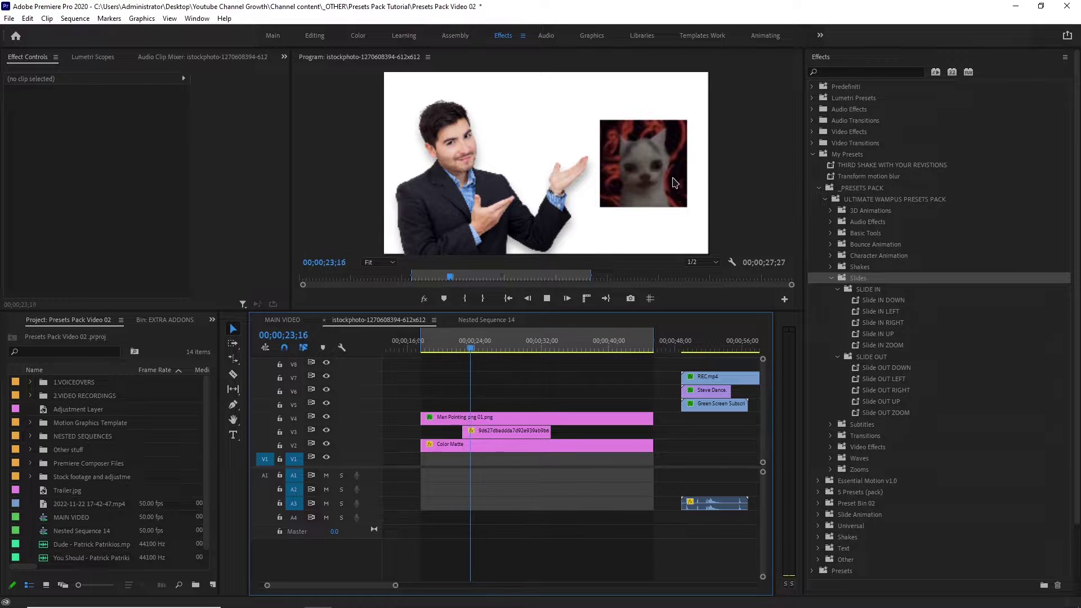
{"action": "key", "text": "space"}
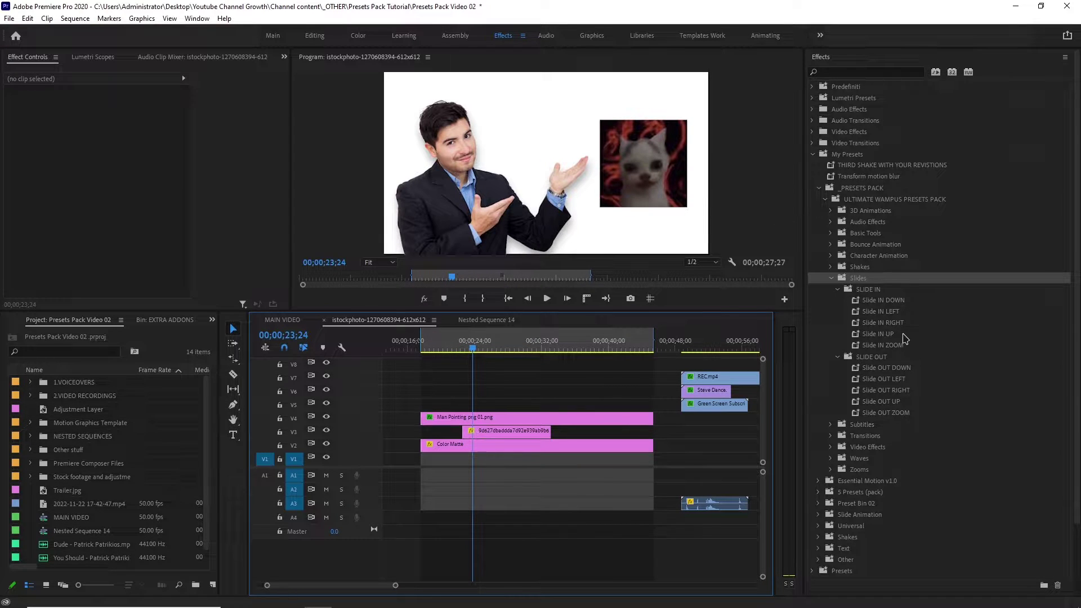
{"action": "left_click_drag", "start_coordinate": [902, 333], "coordinate": [489, 433]}
{"action": "left_click", "coordinate": [456, 345]}
{"action": "key", "text": "space"}
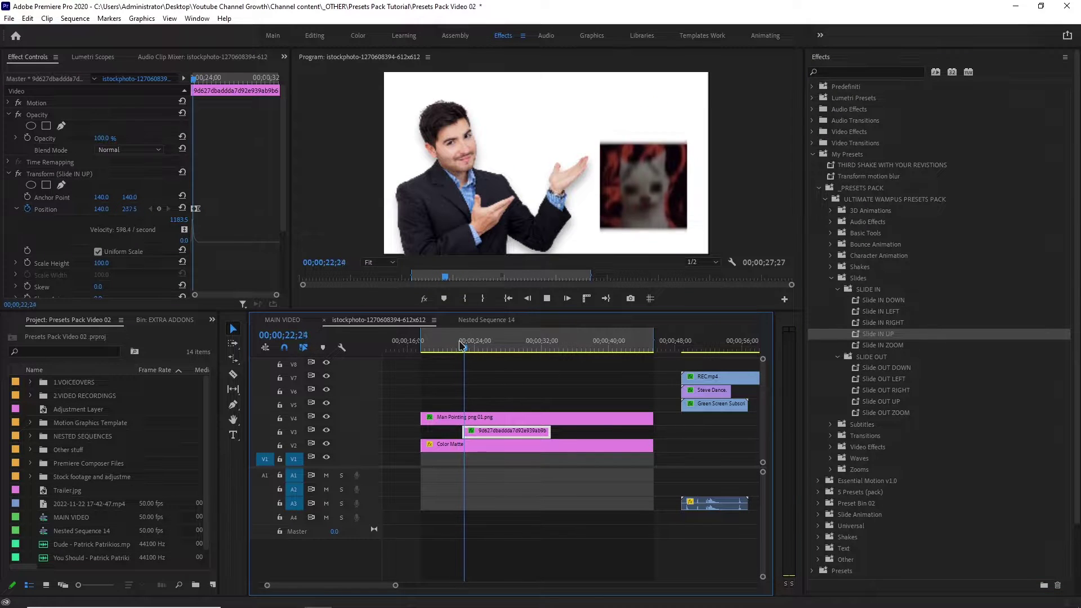
{"action": "left_click", "coordinate": [457, 346]}
{"action": "key", "text": "space"}
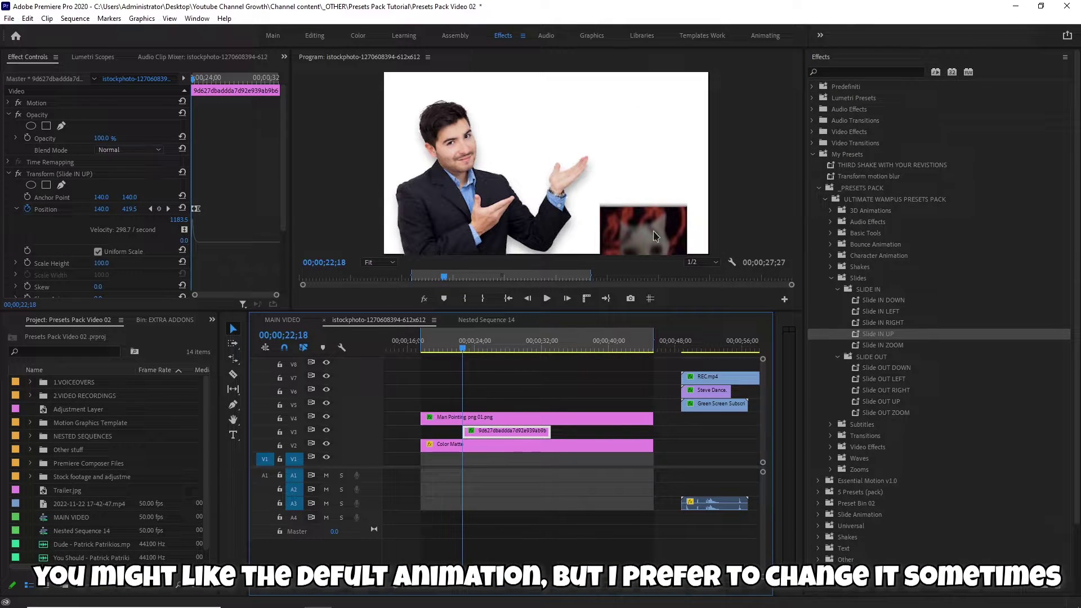
Set the first slide-in Position Y to 589.8 so the cat starts below the frame.
{"action": "left_click_drag", "start_coordinate": [277, 295], "coordinate": [251, 294]}
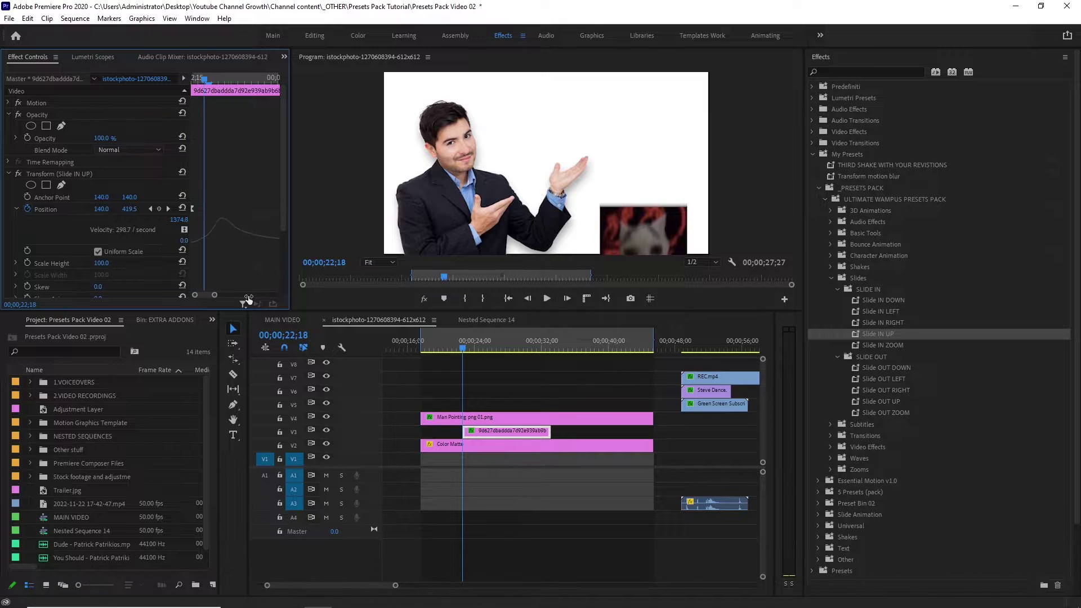
{"action": "key", "text": "Left"}
{"action": "key", "text": "Left"}
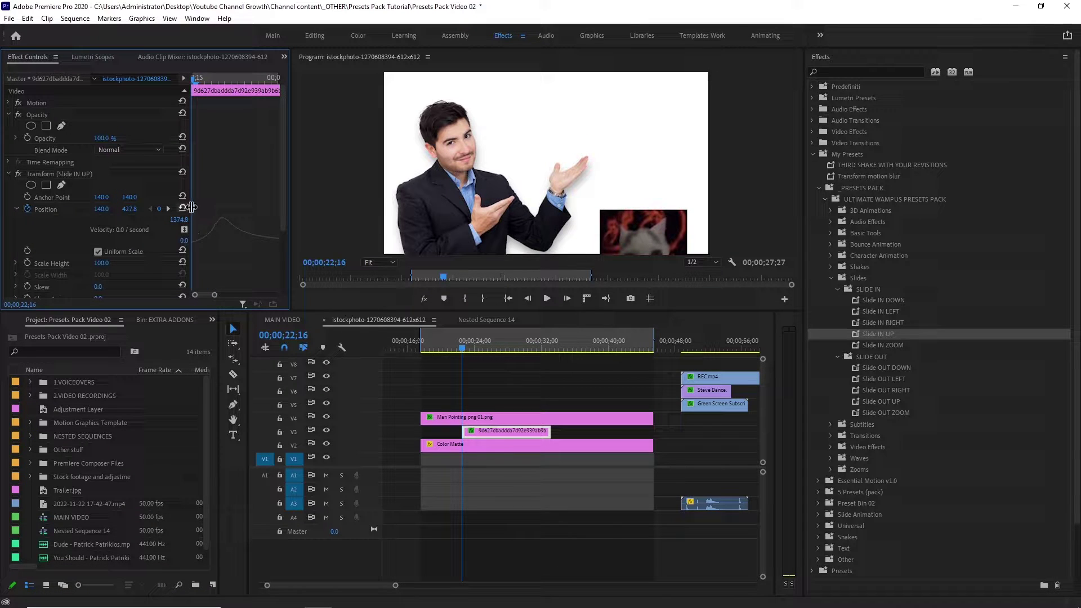
{"action": "left_click_drag", "start_coordinate": [129, 209], "coordinate": [221, 208]}
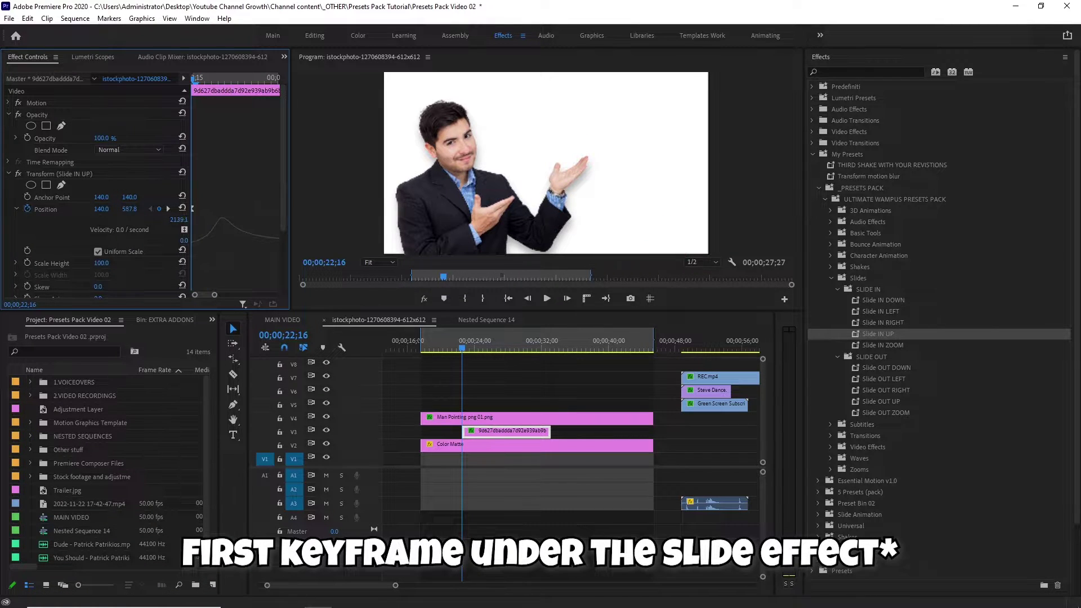
{"action": "key", "text": "space"}
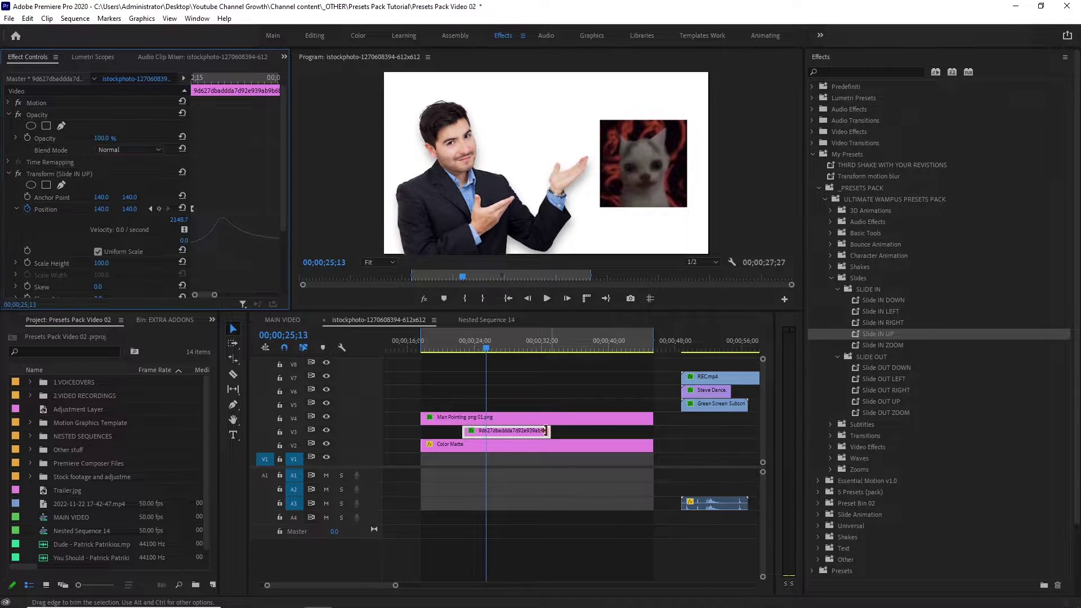
Trim the end of the cat clip to shorten it and play it back.
{"action": "left_click_drag", "start_coordinate": [464, 430], "coordinate": [485, 431]}
{"action": "left_click", "coordinate": [459, 341]}
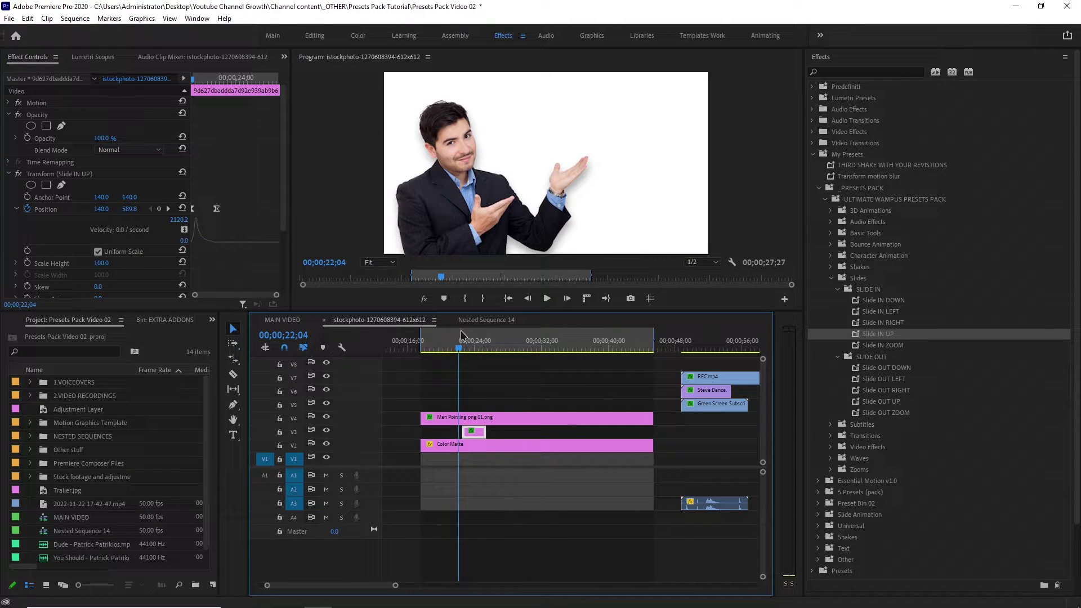
{"action": "key", "text": "space"}
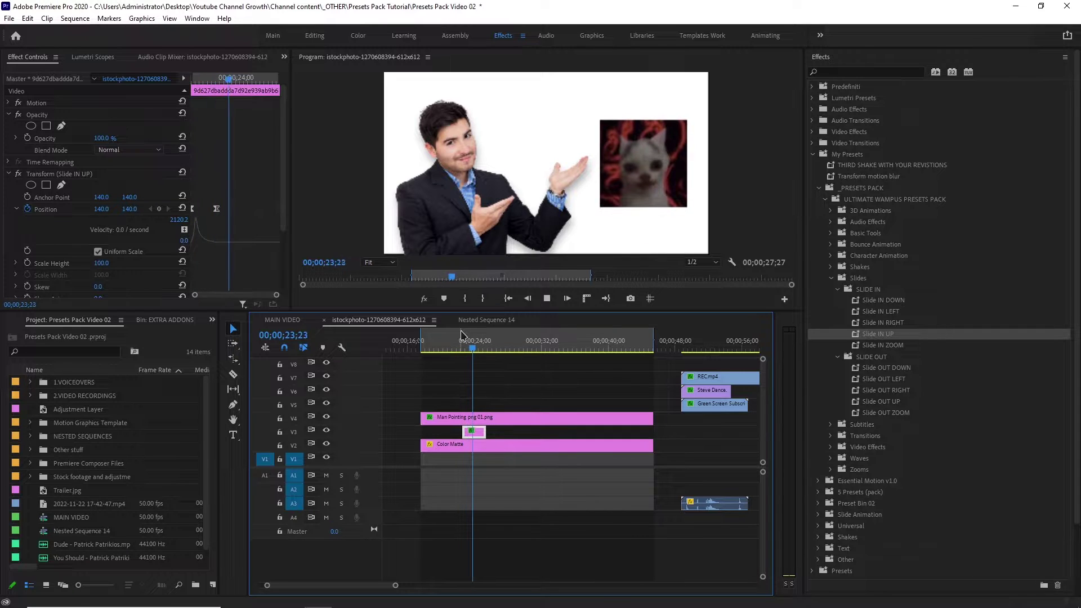
{"action": "key", "text": "space"}
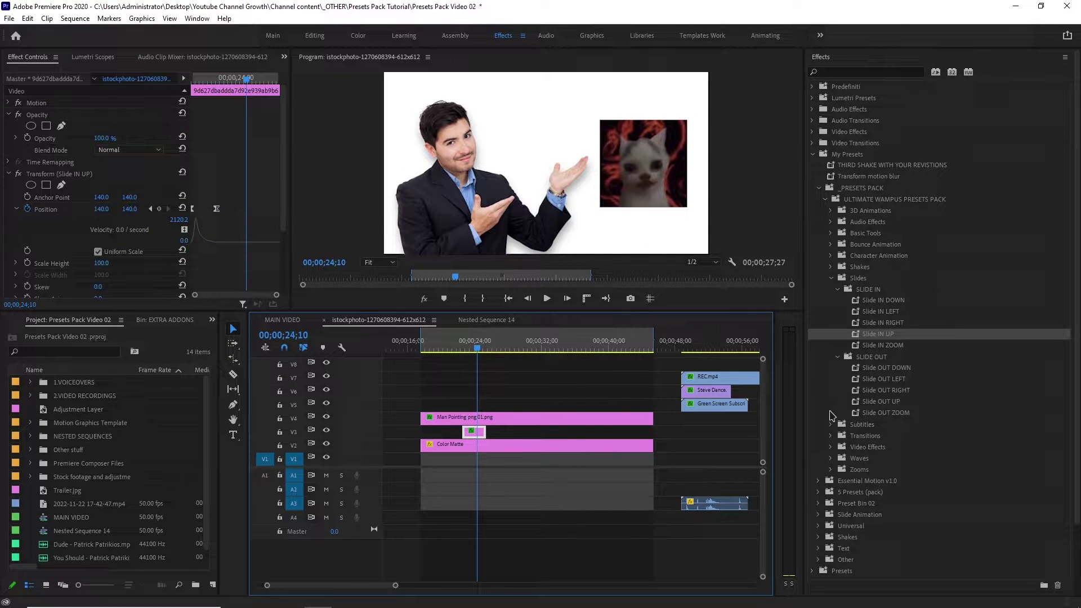
Apply Slide OUT ZOOM to the cat clip and preview its zoom-out exit.
{"action": "left_click_drag", "start_coordinate": [871, 417], "coordinate": [479, 435]}
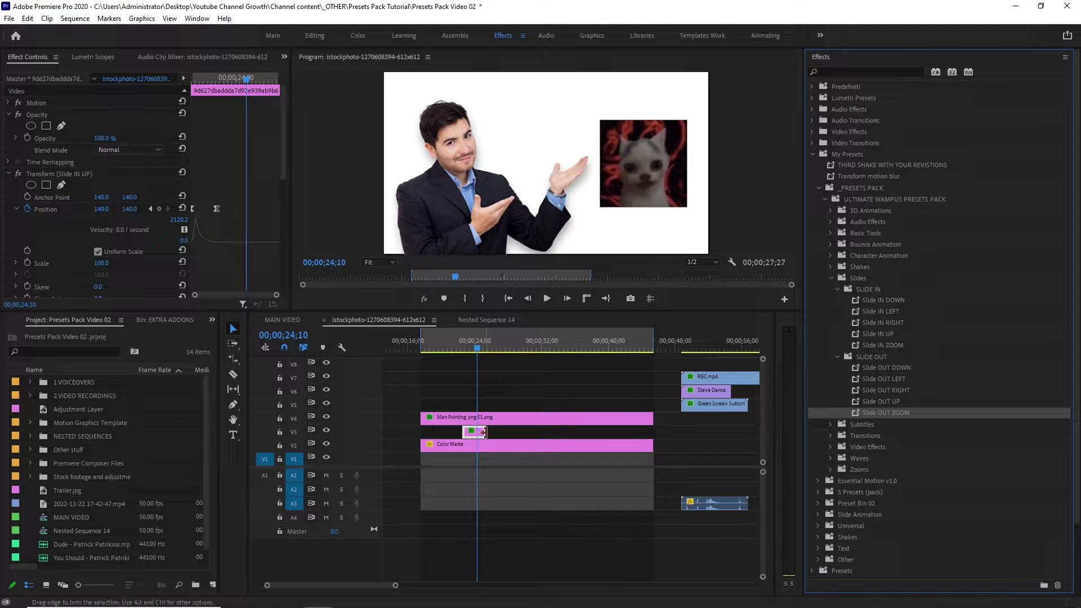
{"action": "key", "text": "space"}
{"action": "left_click", "coordinate": [458, 344]}
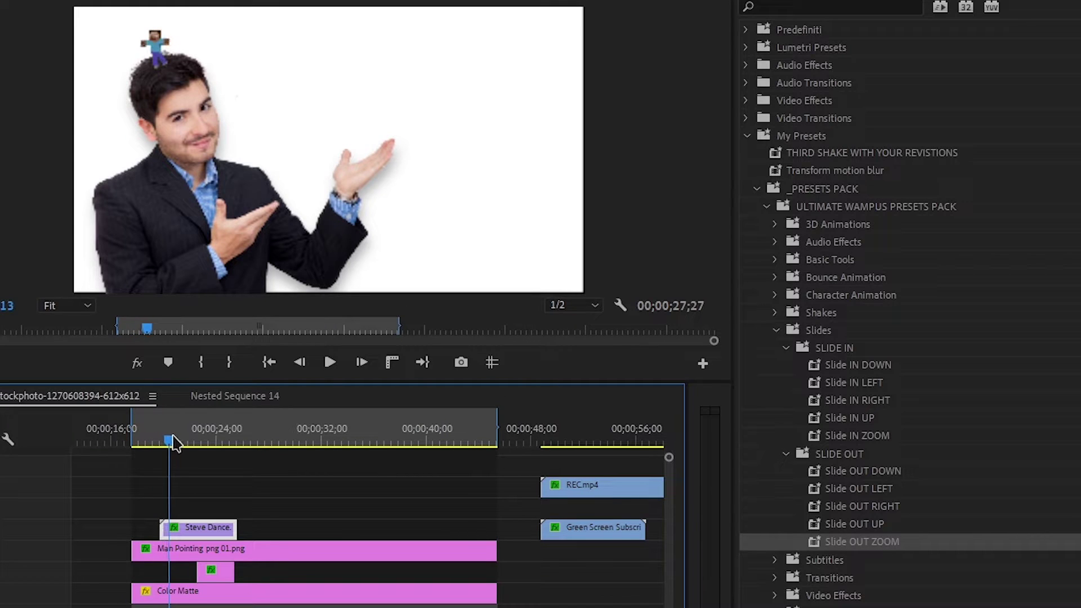
{"action": "left_click_drag", "start_coordinate": [175, 444], "coordinate": [198, 442]}
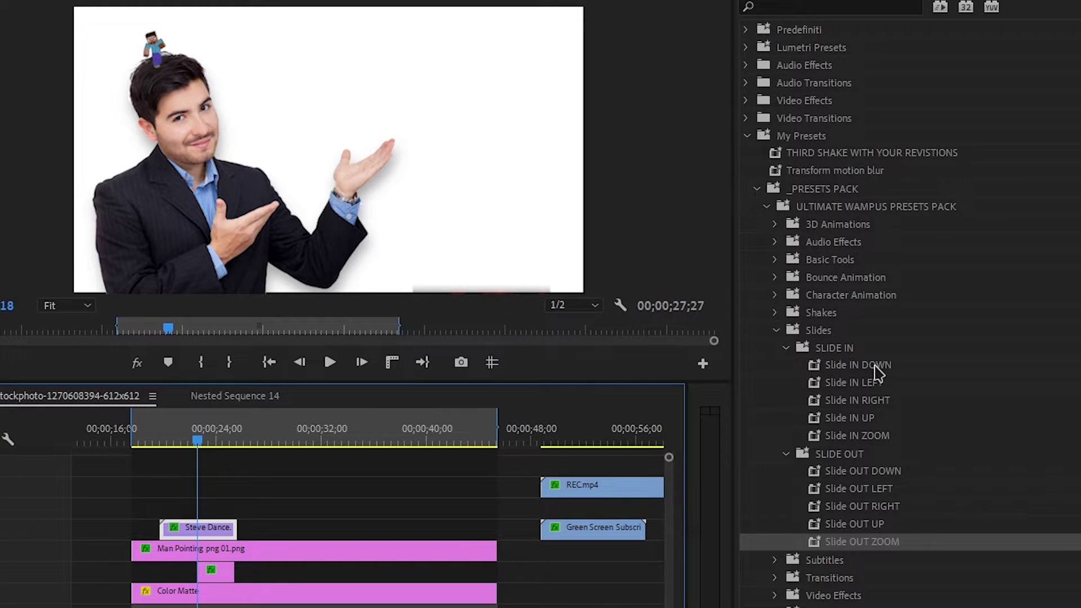
Apply Slide IN DOWN to the Steve Dance clip and preview it.
{"action": "left_click_drag", "start_coordinate": [876, 366], "coordinate": [722, 422]}
{"action": "left_click_drag", "start_coordinate": [248, 519], "coordinate": [219, 523]}
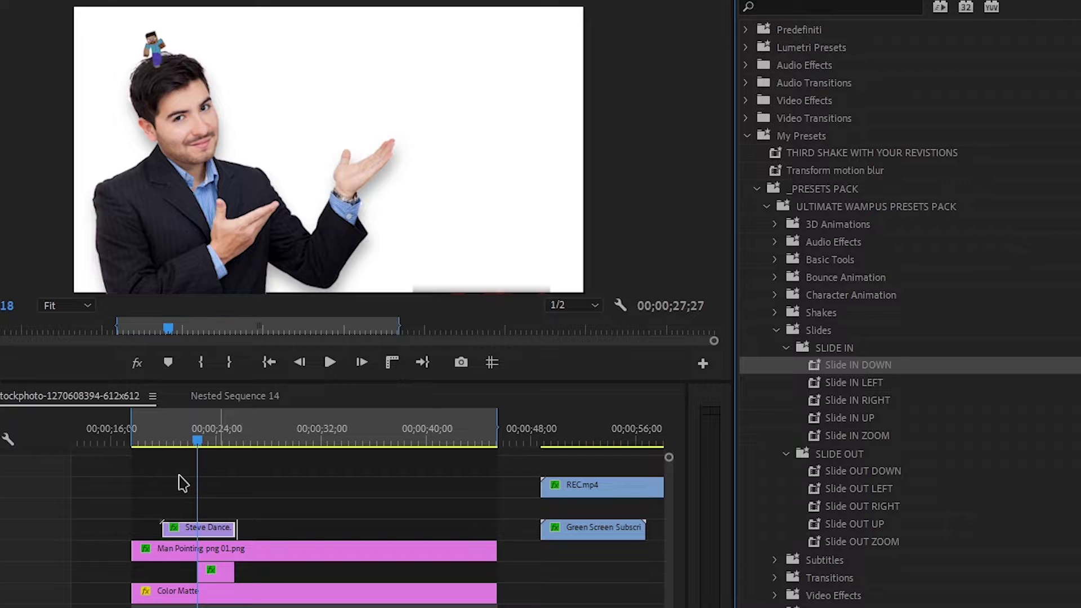
{"action": "left_click", "coordinate": [149, 441]}
{"action": "key", "text": "space"}
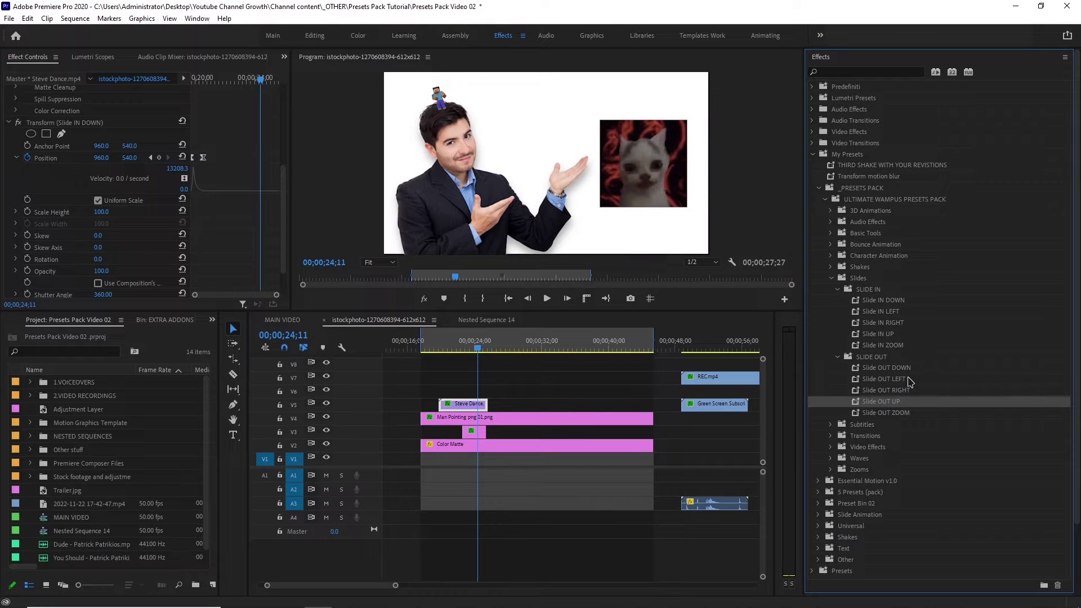
Apply Slide OUT UP to the Steve Dance clip and preview the exit.
{"action": "left_click_drag", "start_coordinate": [909, 401], "coordinate": [600, 414]}
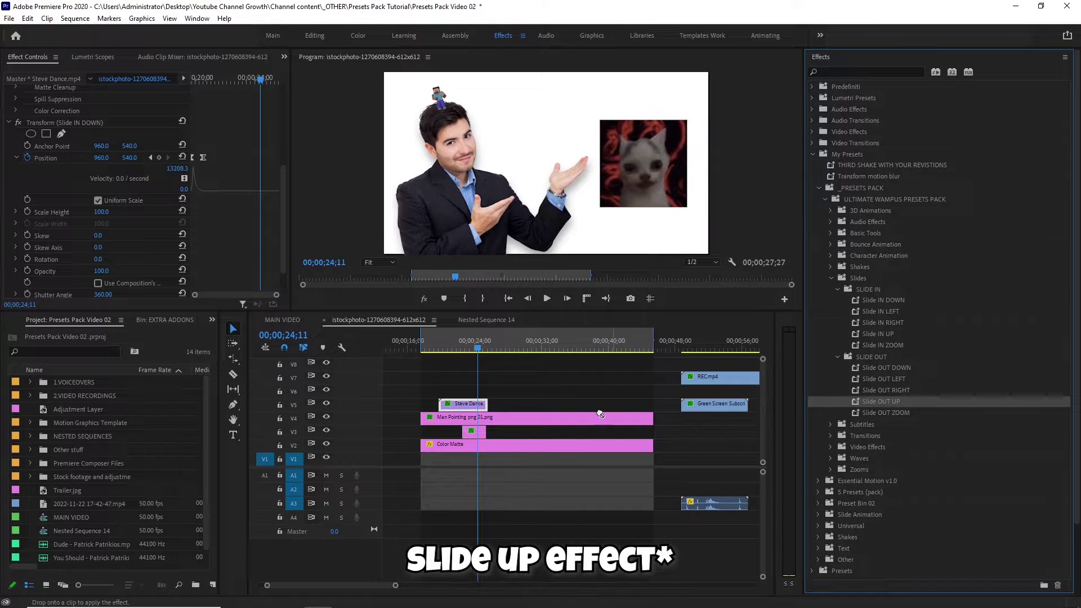
{"action": "left_click_drag", "start_coordinate": [500, 406], "coordinate": [481, 405]}
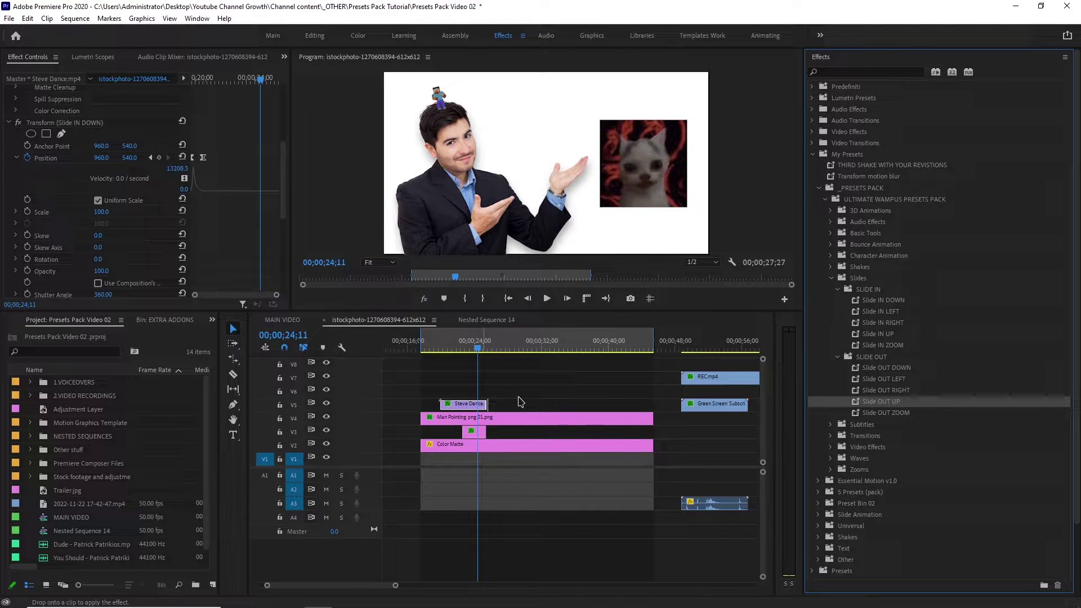
{"action": "key", "text": "space"}
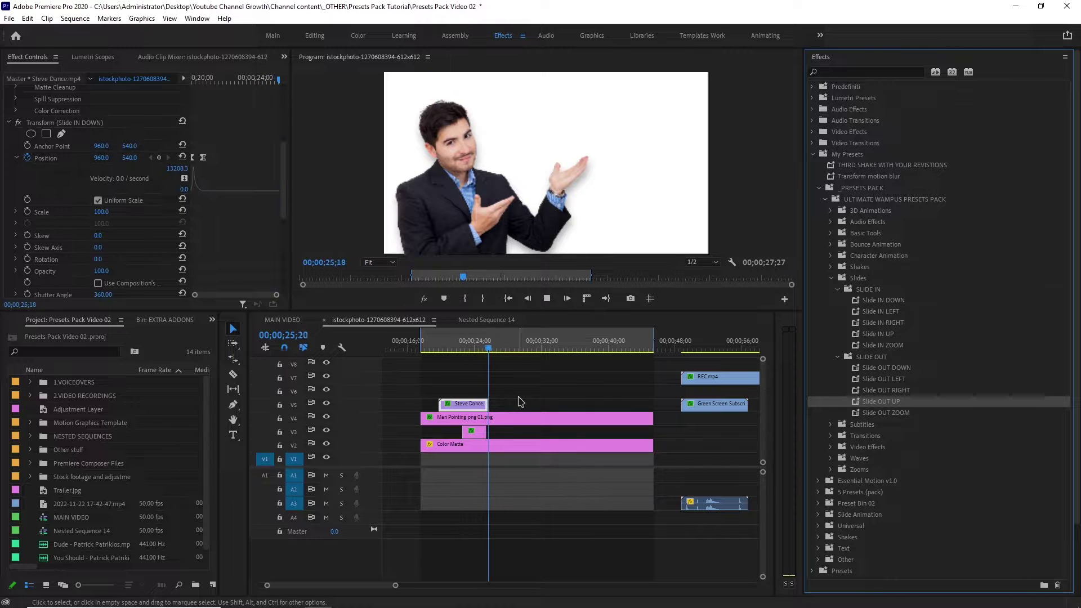
{"action": "left_click", "coordinate": [481, 346]}
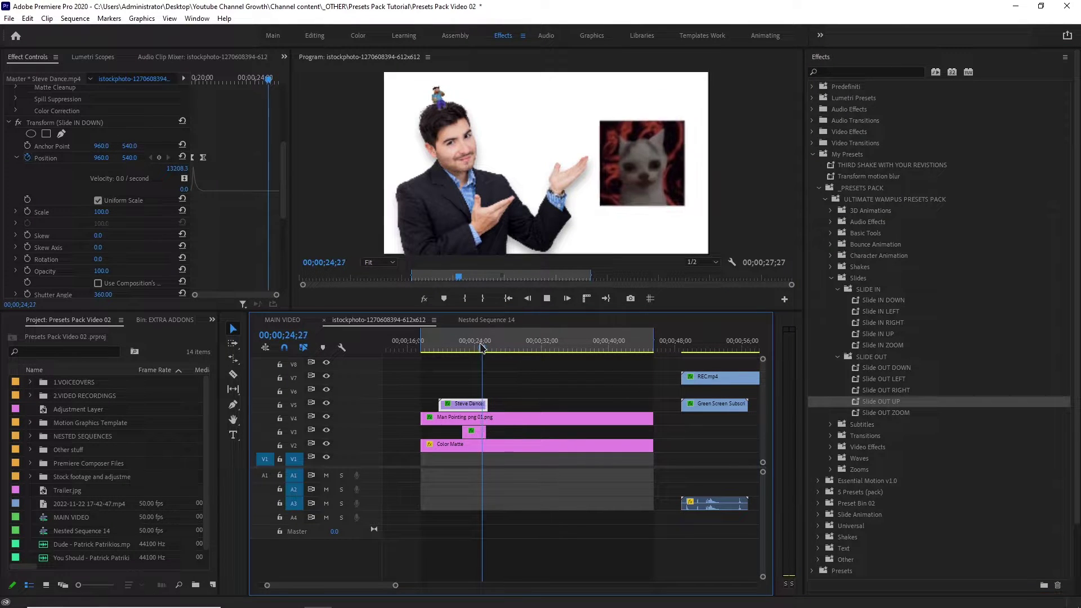
{"action": "left_click", "coordinate": [483, 347]}
{"action": "left_click_drag", "start_coordinate": [485, 346], "coordinate": [489, 347]}
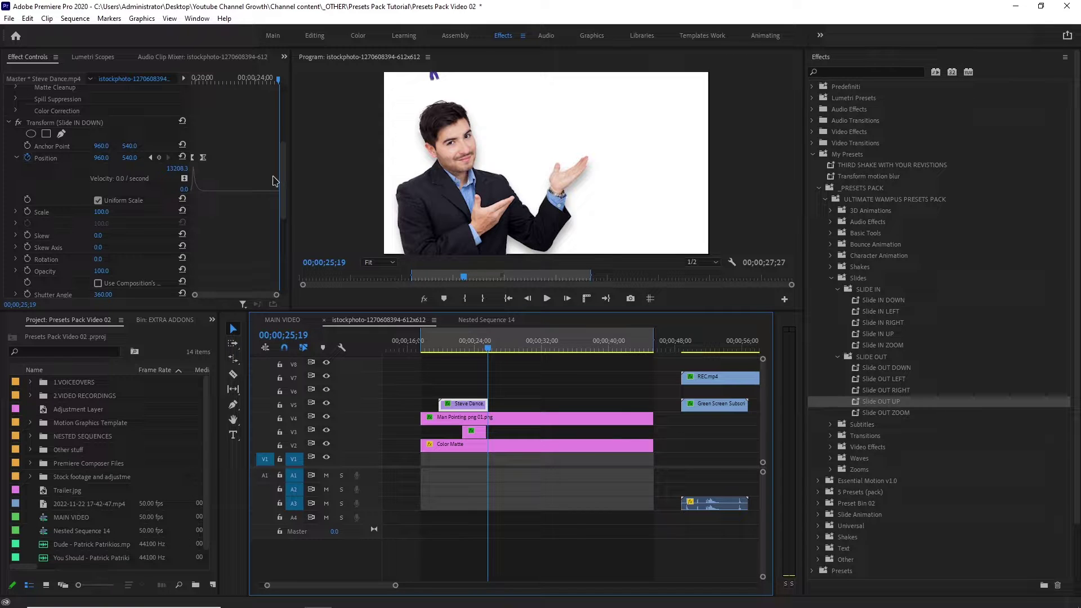
Set the exit Position Y to -540, move that keyframe later, and replay.
{"action": "scroll", "coordinate": [275, 199], "scroll_direction": "down", "scroll_amount": 5}
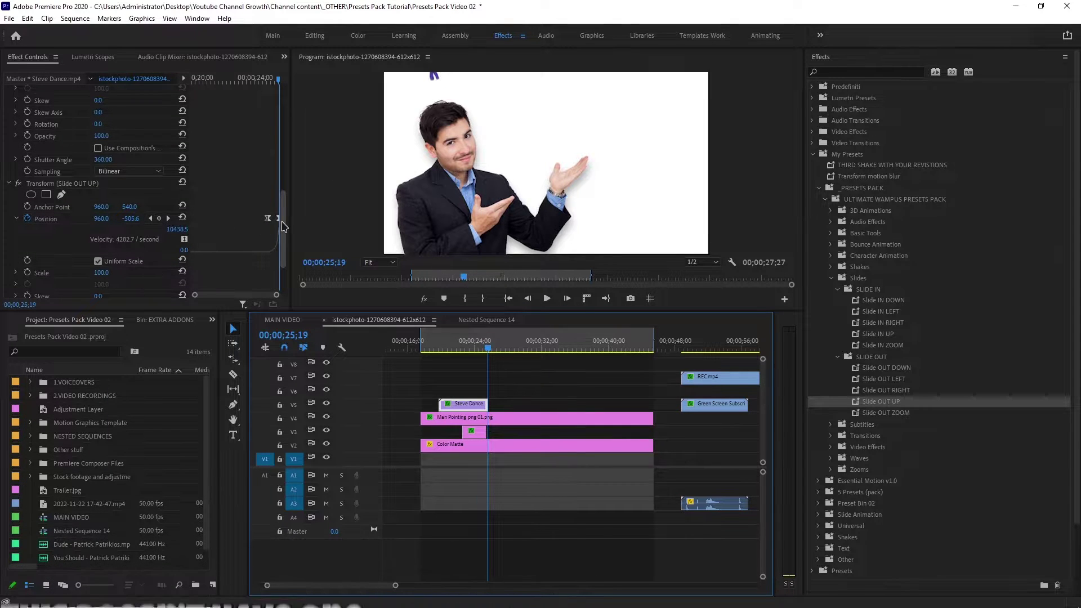
{"action": "left_click", "coordinate": [159, 219]}
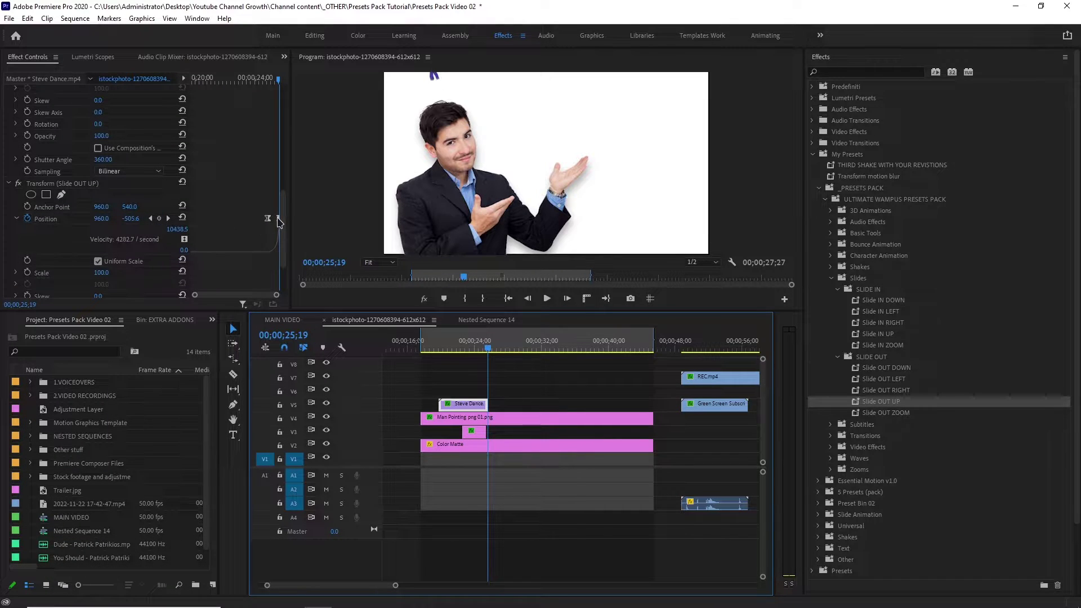
{"action": "left_click", "coordinate": [151, 218]}
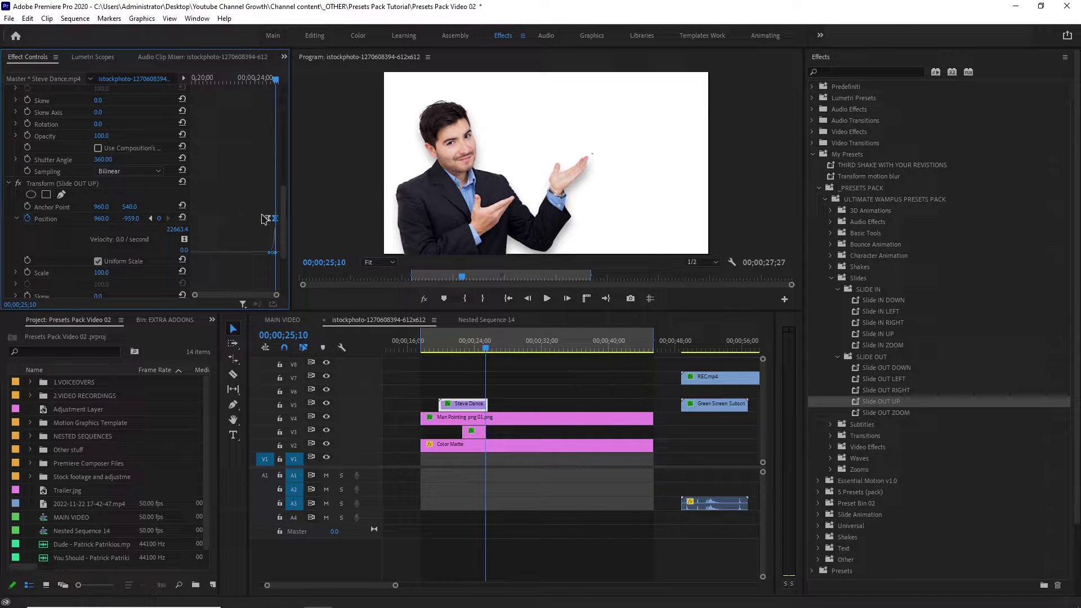
{"action": "left_click_drag", "start_coordinate": [275, 218], "coordinate": [278, 218]}
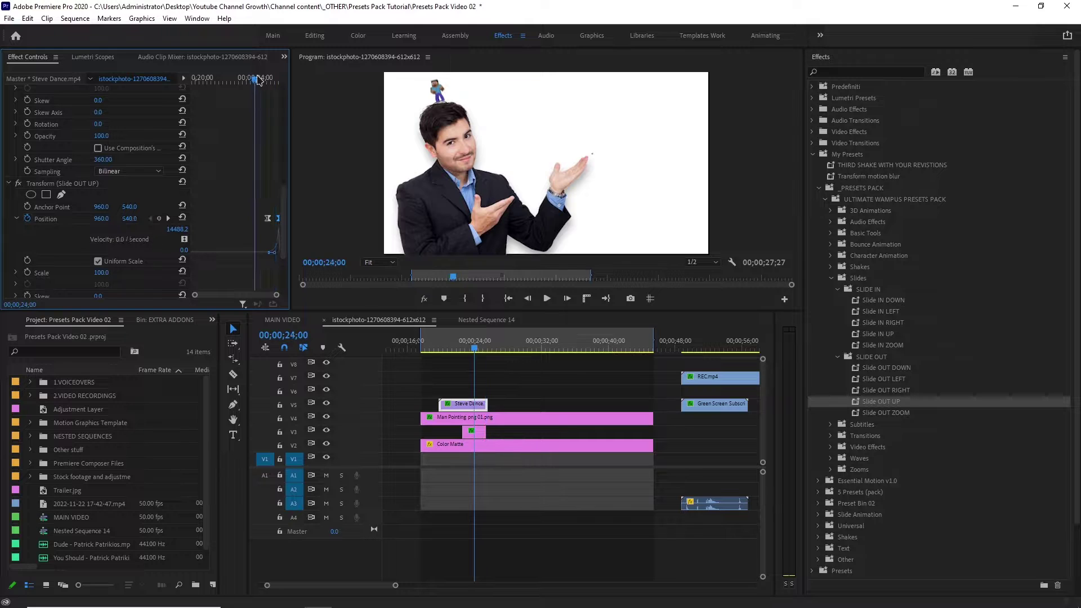
{"action": "key", "text": "space"}
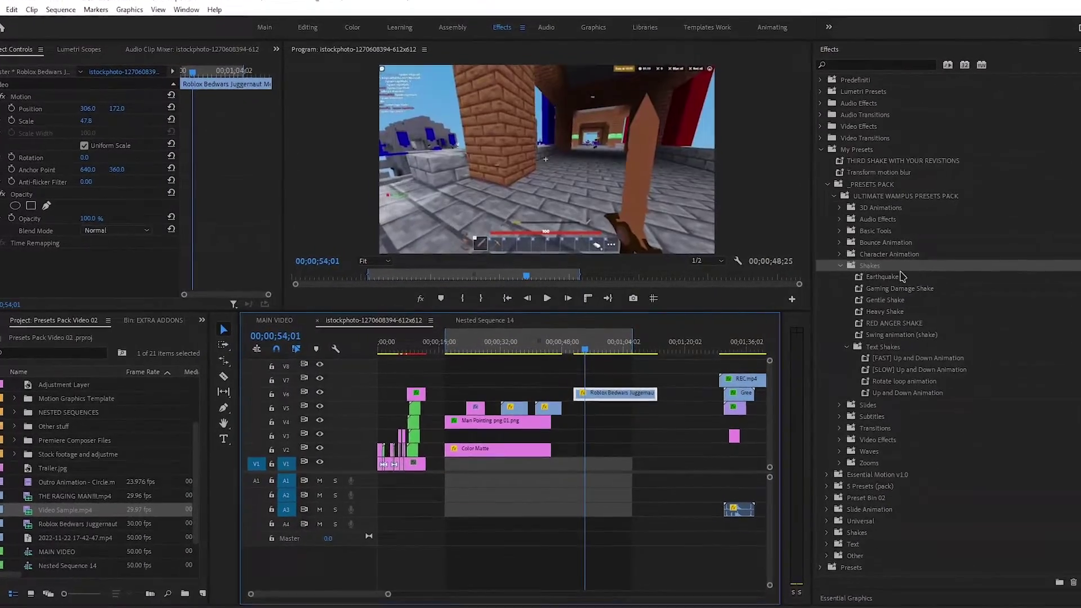
Apply the Earthquake shake preset to a clip and preview it.
{"action": "left_click_drag", "start_coordinate": [872, 278], "coordinate": [597, 397]}
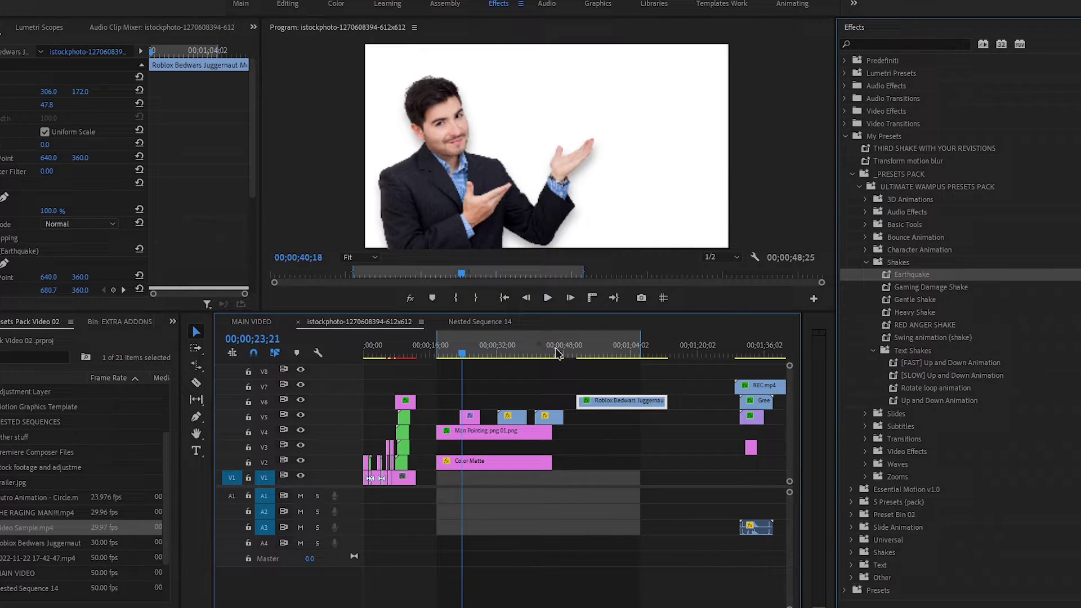
{"action": "left_click", "coordinate": [557, 353]}
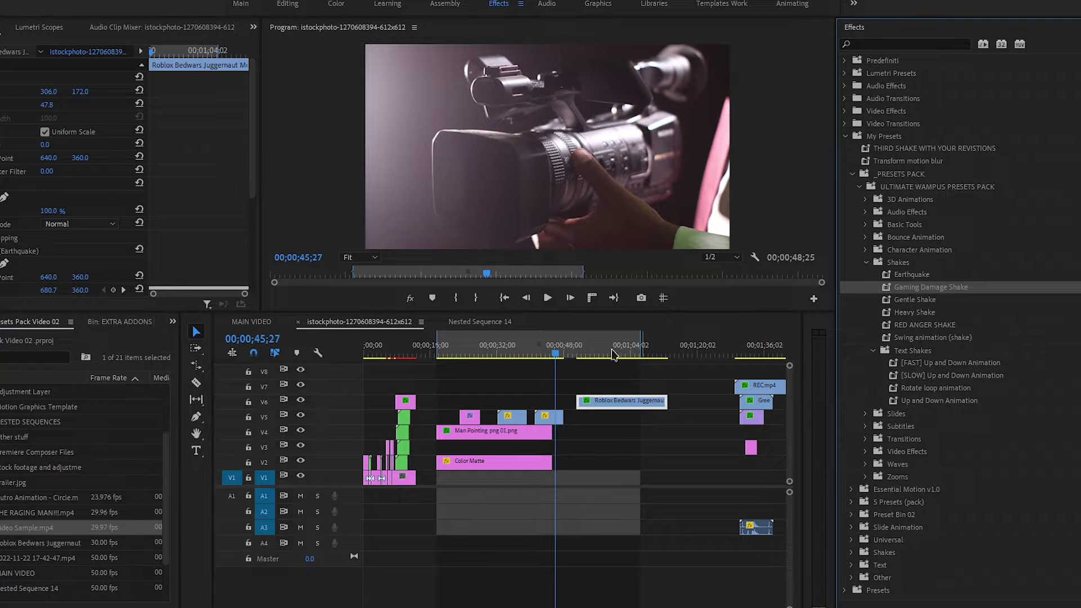
{"action": "left_click", "coordinate": [502, 354]}
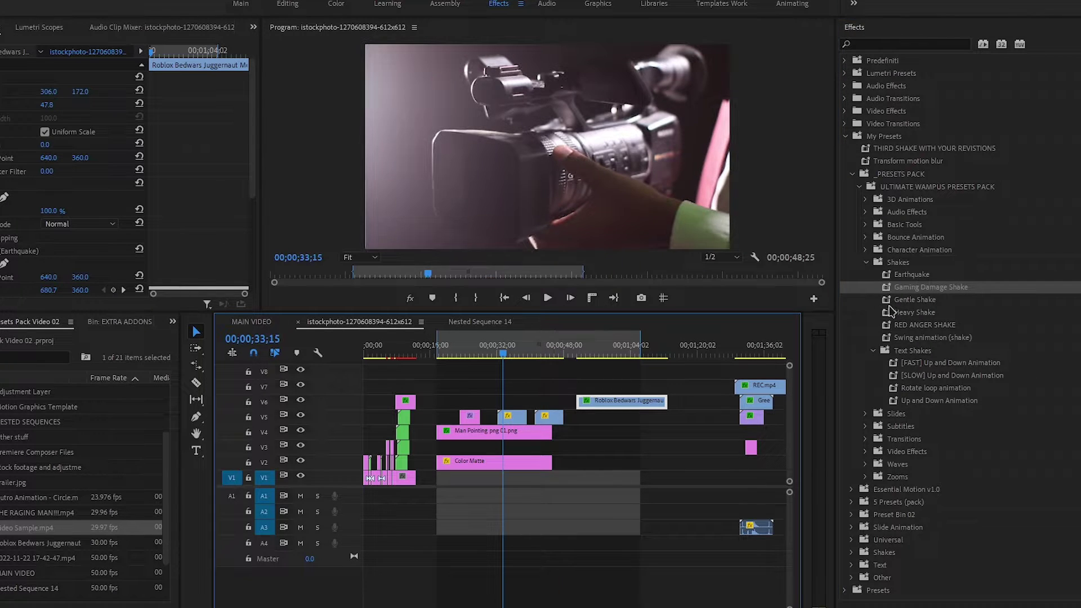
{"action": "left_click", "coordinate": [915, 299]}
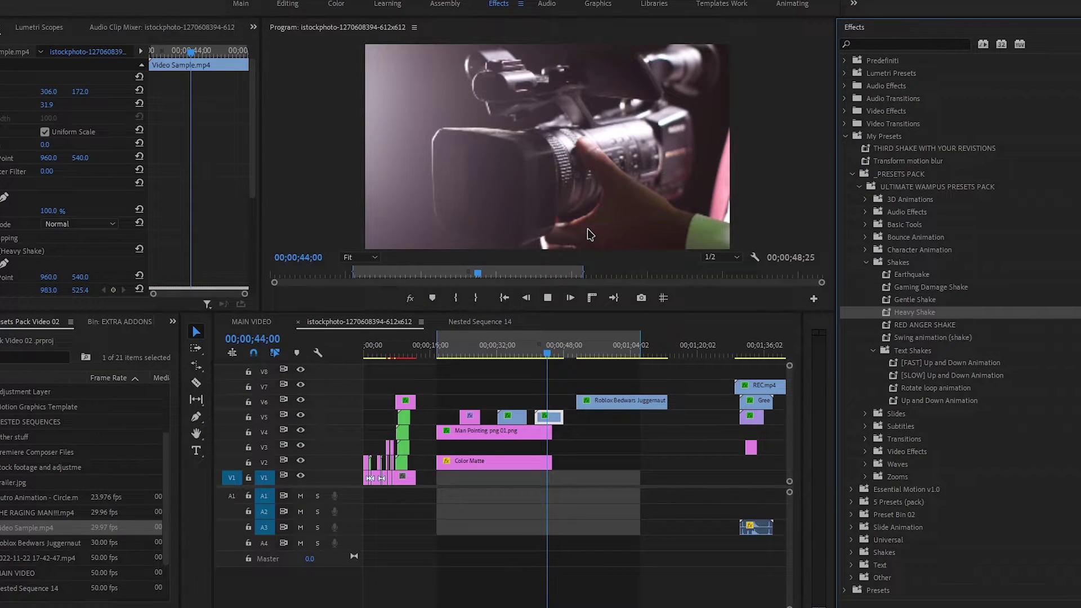
Apply [FAST] Up and Down Animation to the TEXT title and play it.
{"action": "left_click", "coordinate": [467, 354]}
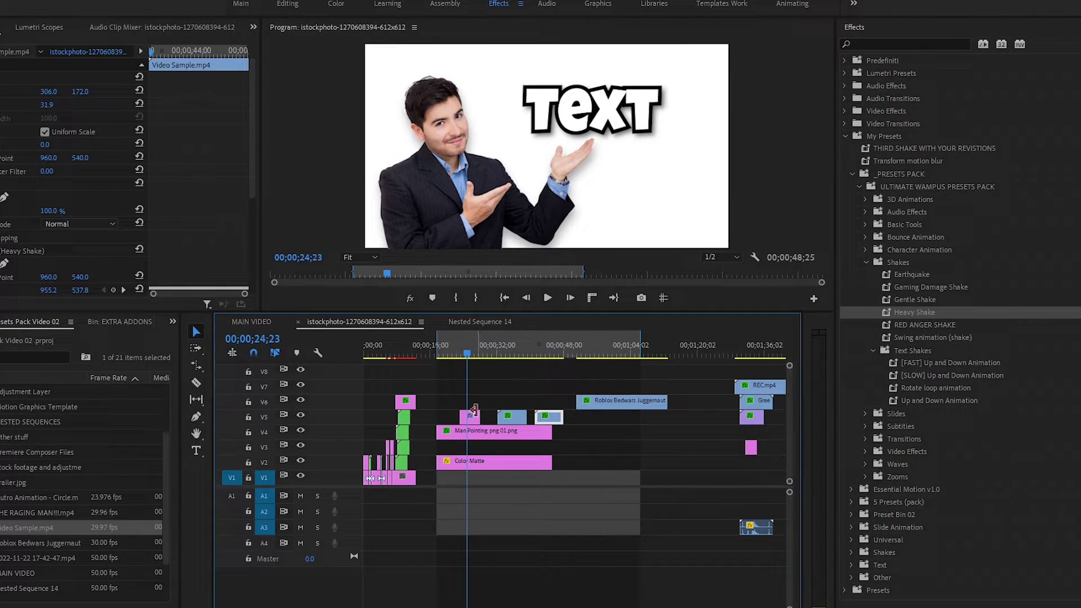
{"action": "left_click", "coordinate": [454, 354]}
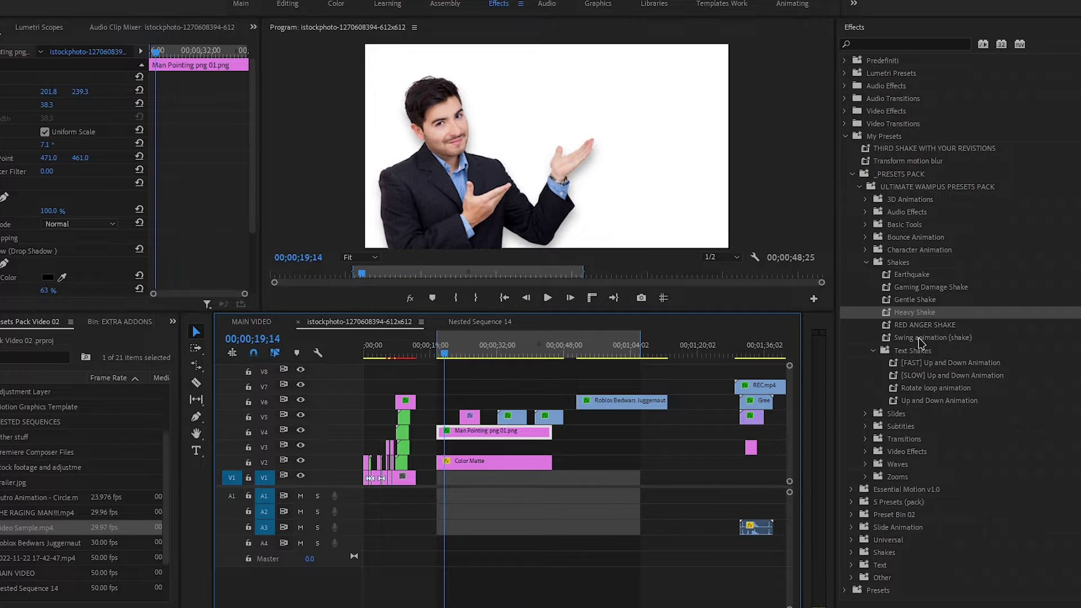
{"action": "key", "text": "space"}
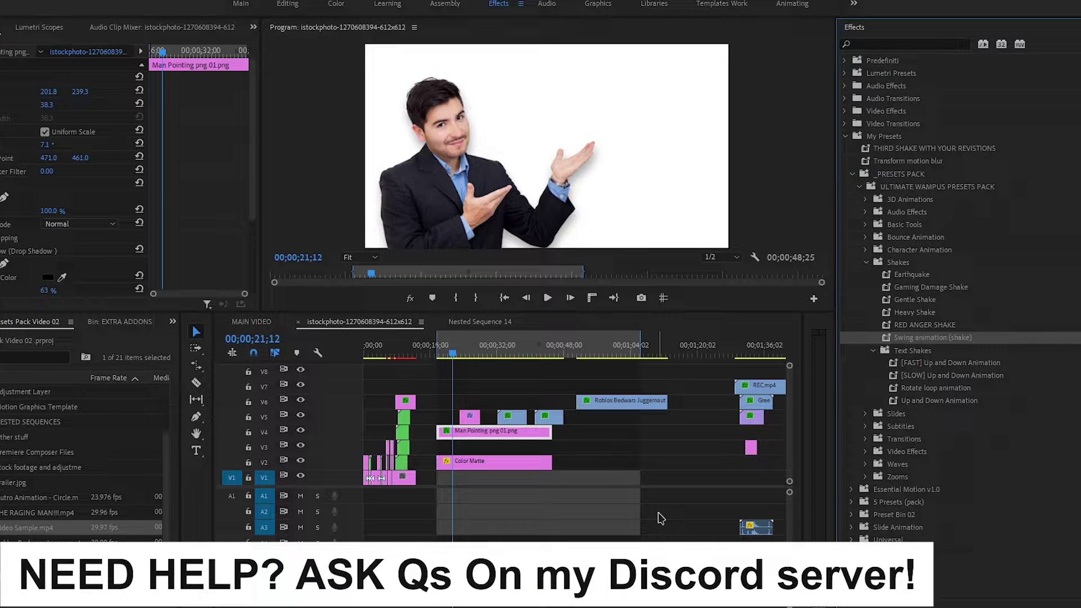
{"action": "key", "text": "space"}
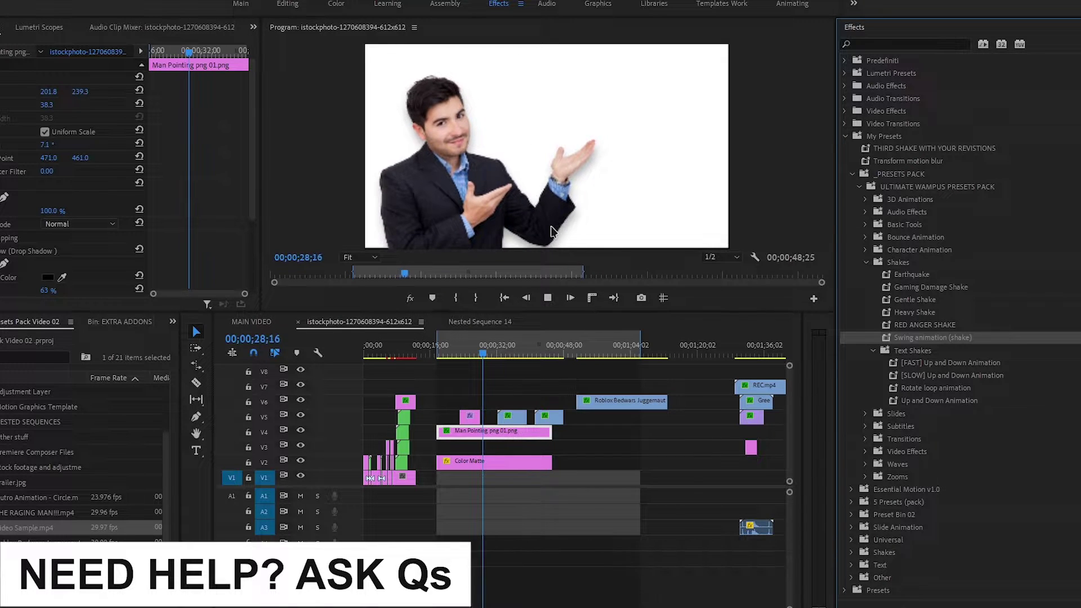
{"action": "key", "text": "space"}
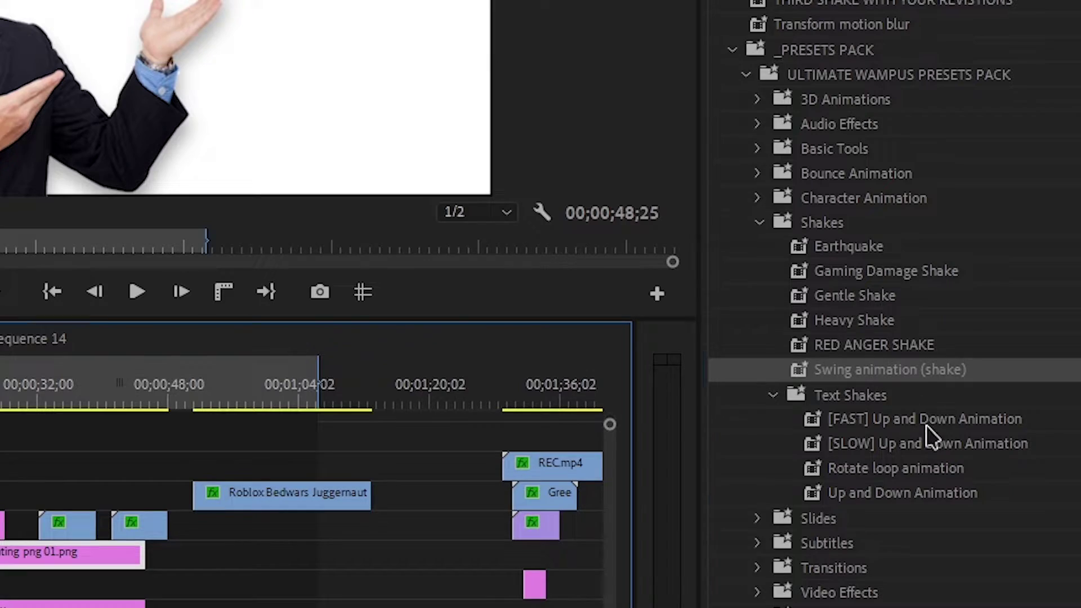
{"action": "left_click_drag", "start_coordinate": [916, 418], "coordinate": [109, 571]}
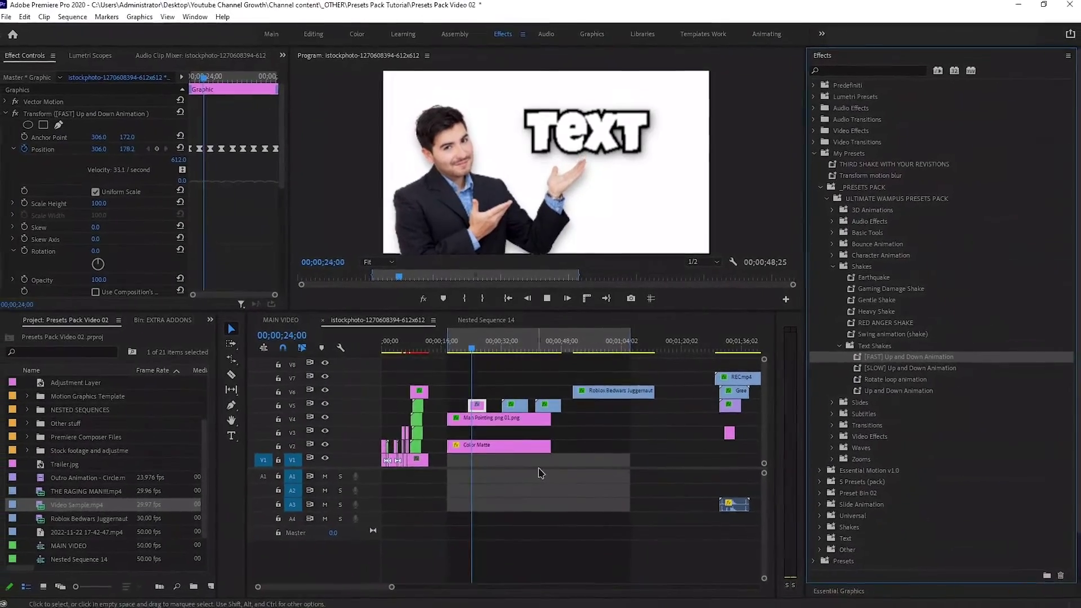
{"action": "key", "text": "space"}
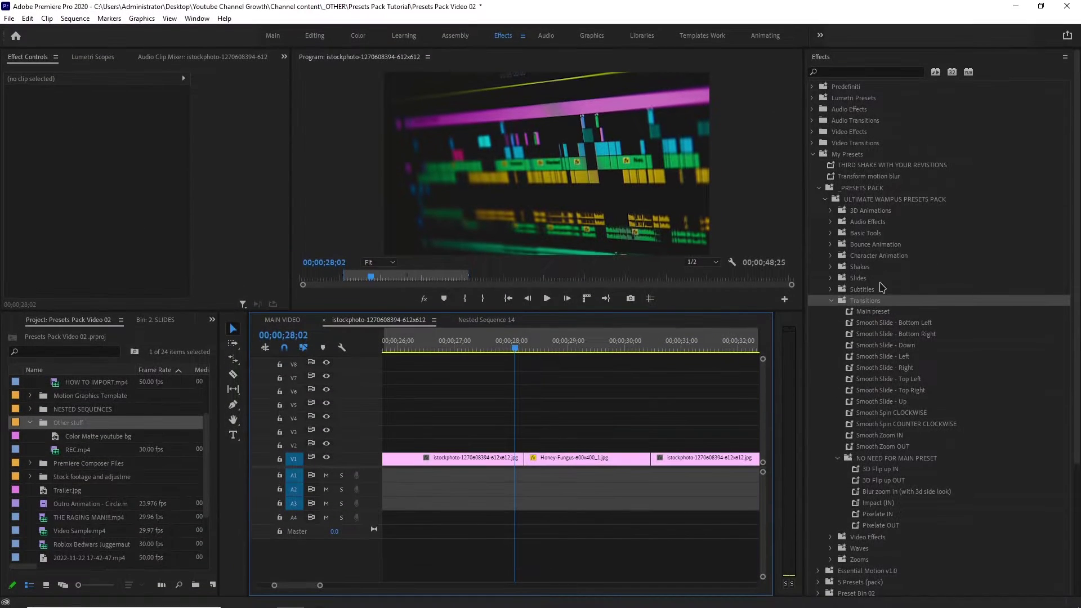
Create a new 612x344 adjustment layer in the Project panel.
{"action": "left_click_drag", "start_coordinate": [513, 347], "coordinate": [507, 373]}
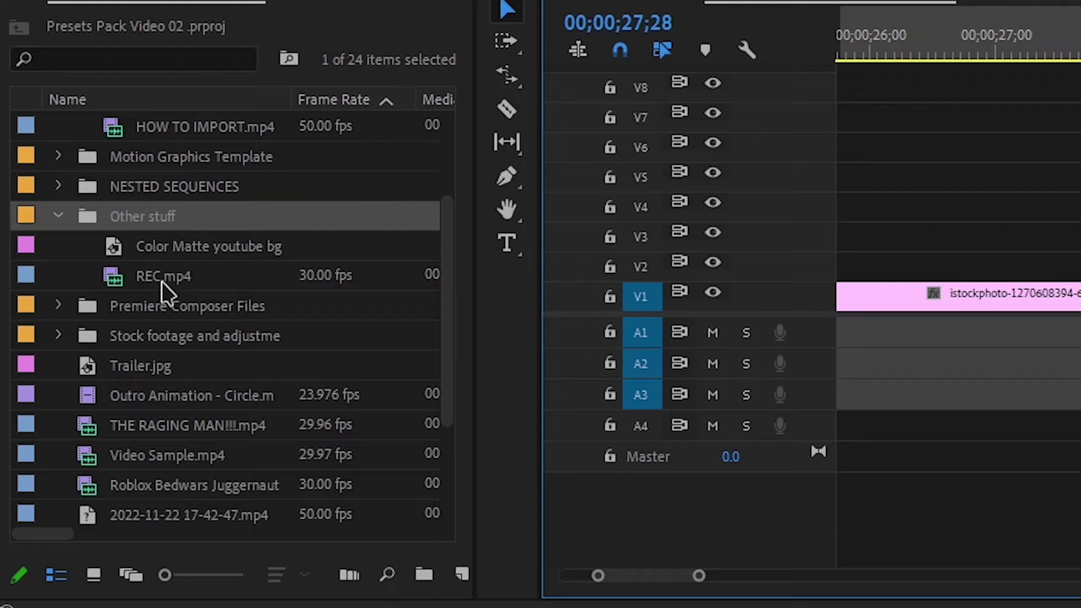
{"action": "left_click", "coordinate": [462, 576]}
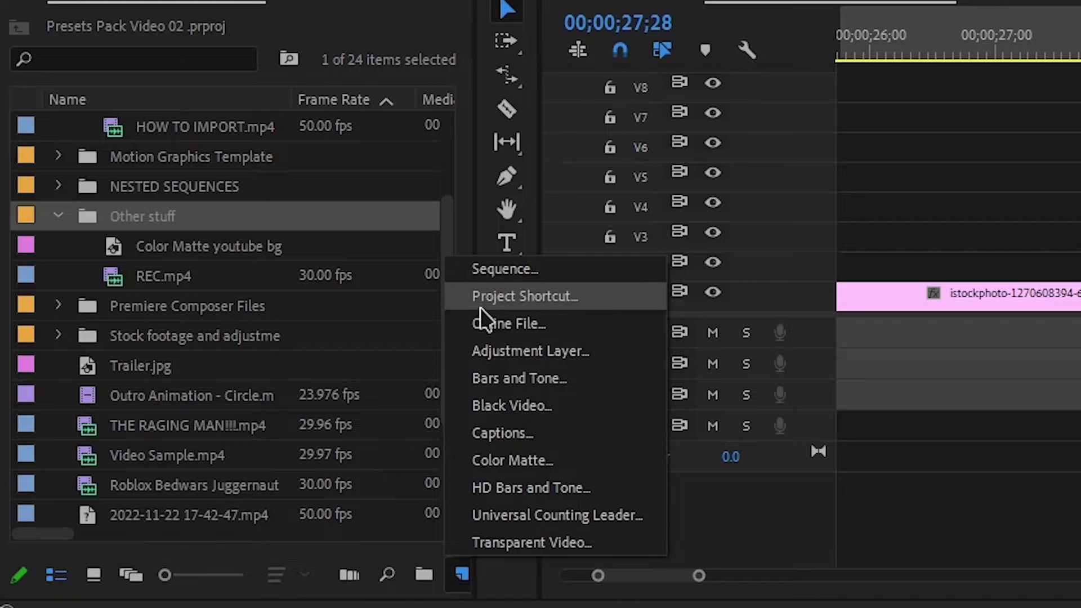
{"action": "left_click", "coordinate": [566, 345]}
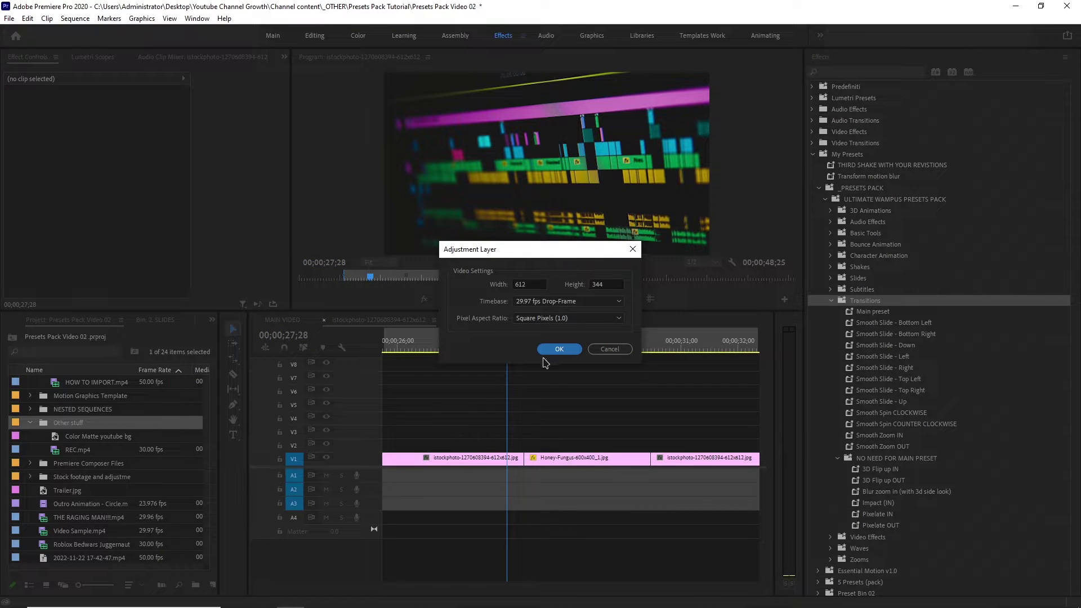
{"action": "left_click", "coordinate": [557, 349]}
Place the adjustment layer on V2 at the Honey-Fungus cut and trim it to 15 frames.
{"action": "left_click_drag", "start_coordinate": [93, 437], "coordinate": [524, 451]}
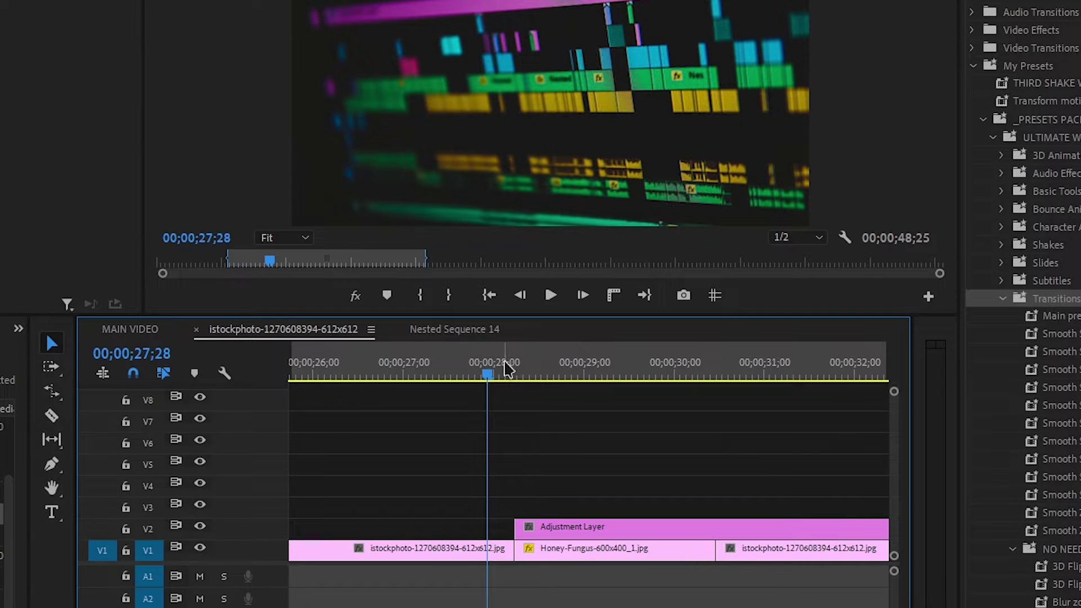
{"action": "key", "text": "Right"}
{"action": "key", "text": "Right"}
{"action": "key", "text": "Right"}
{"action": "key", "text": "Right"}
{"action": "key", "text": "Right"}
{"action": "key", "text": "Right"}
{"action": "key", "text": "Right"}
{"action": "key", "text": "Right"}
{"action": "left_click_drag", "start_coordinate": [550, 527], "coordinate": [551, 526]}
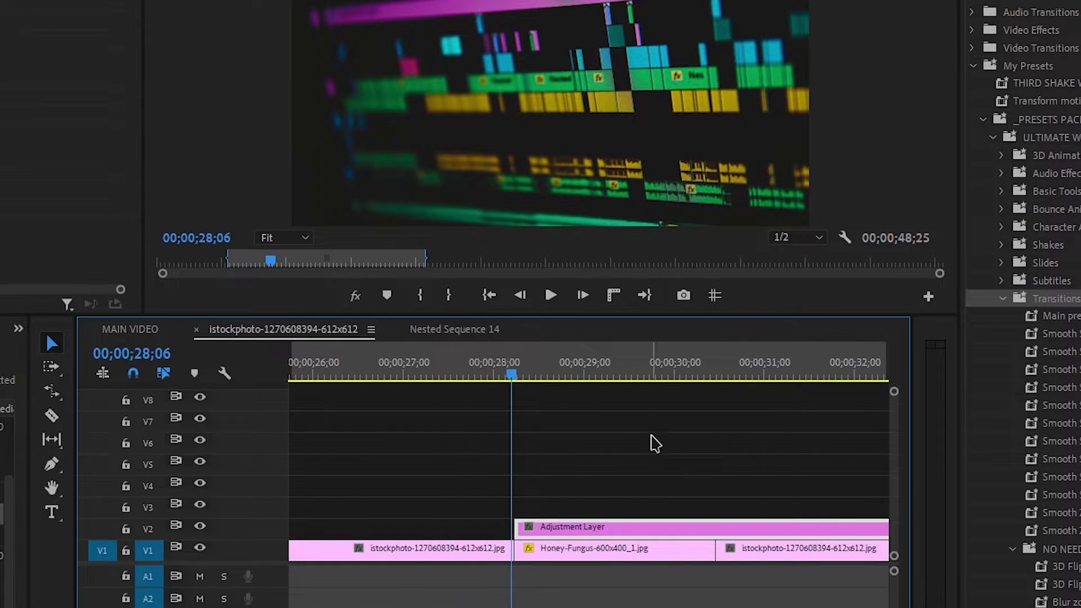
{"action": "scroll", "coordinate": [654, 443], "scroll_direction": "down", "scroll_amount": 3}
{"action": "left_click_drag", "start_coordinate": [806, 526], "coordinate": [360, 520]}
{"action": "scroll", "coordinate": [387, 519], "scroll_direction": "up", "scroll_amount": 2}
{"action": "key", "text": "="}
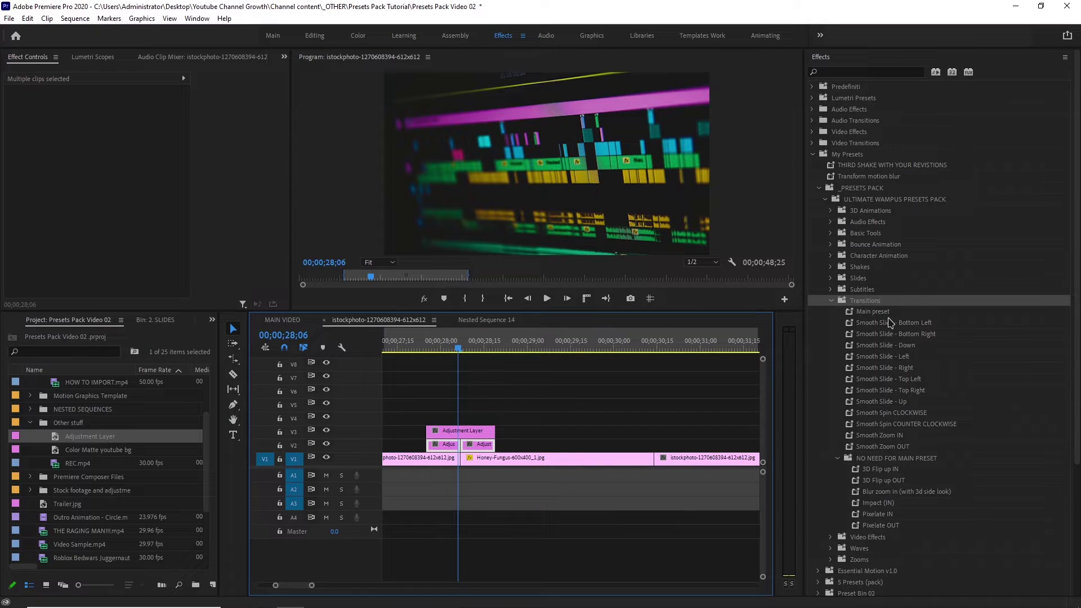
{"action": "scroll", "coordinate": [889, 322], "scroll_direction": "down", "scroll_amount": 2}
{"action": "left_click_drag", "start_coordinate": [871, 259], "coordinate": [851, 272]}
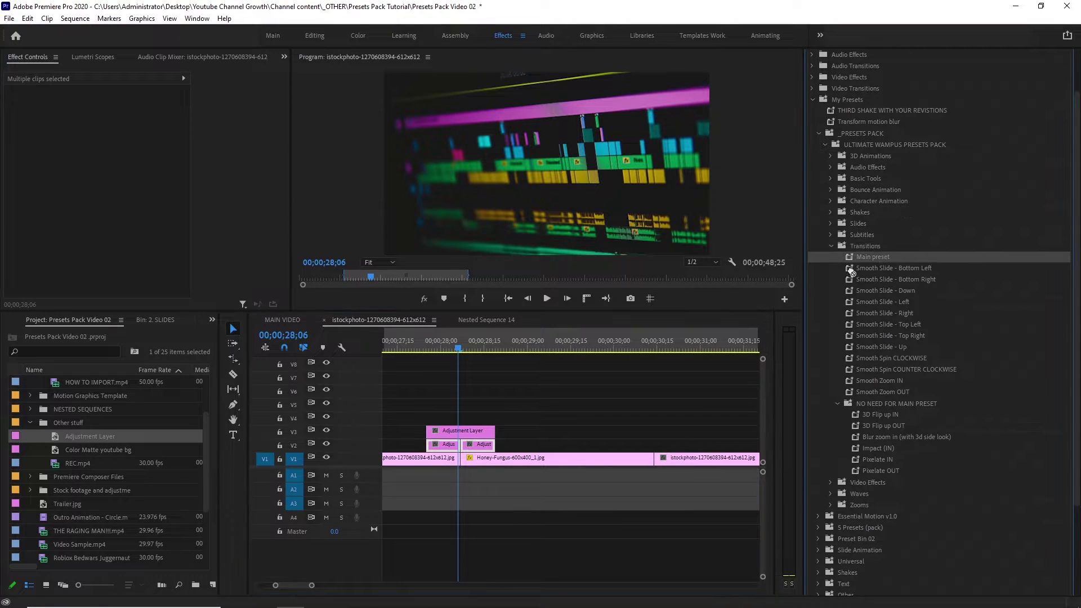
Apply the Main preset and Smooth Slide - Top Right to the V2 adjustment clips and preview them.
{"action": "left_click_drag", "start_coordinate": [478, 448], "coordinate": [479, 447]}
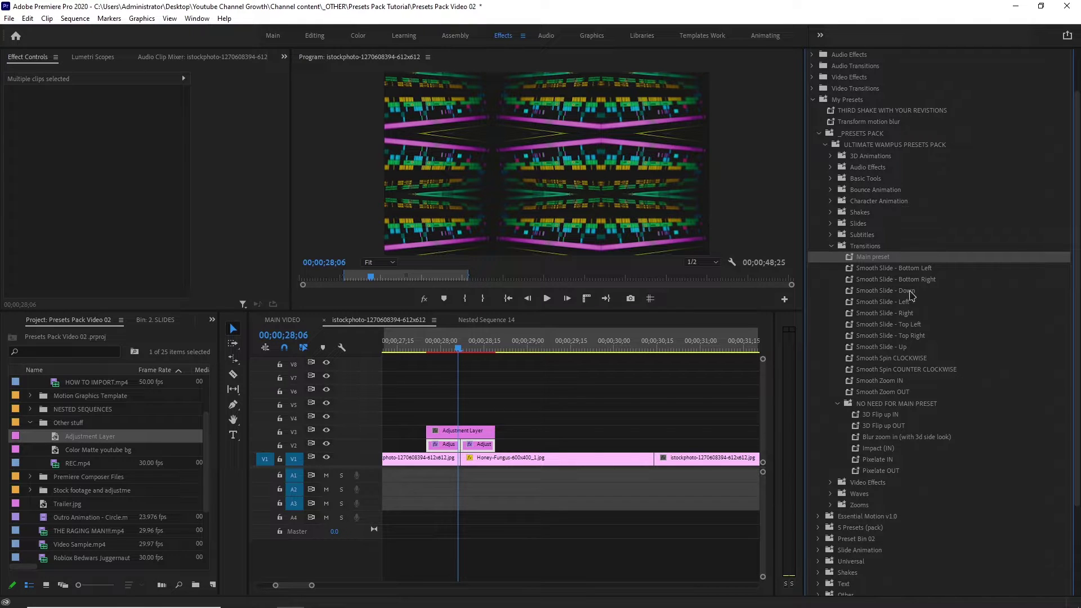
{"action": "left_click_drag", "start_coordinate": [919, 339], "coordinate": [461, 431]}
{"action": "left_click", "coordinate": [425, 344]}
{"action": "key", "text": "space"}
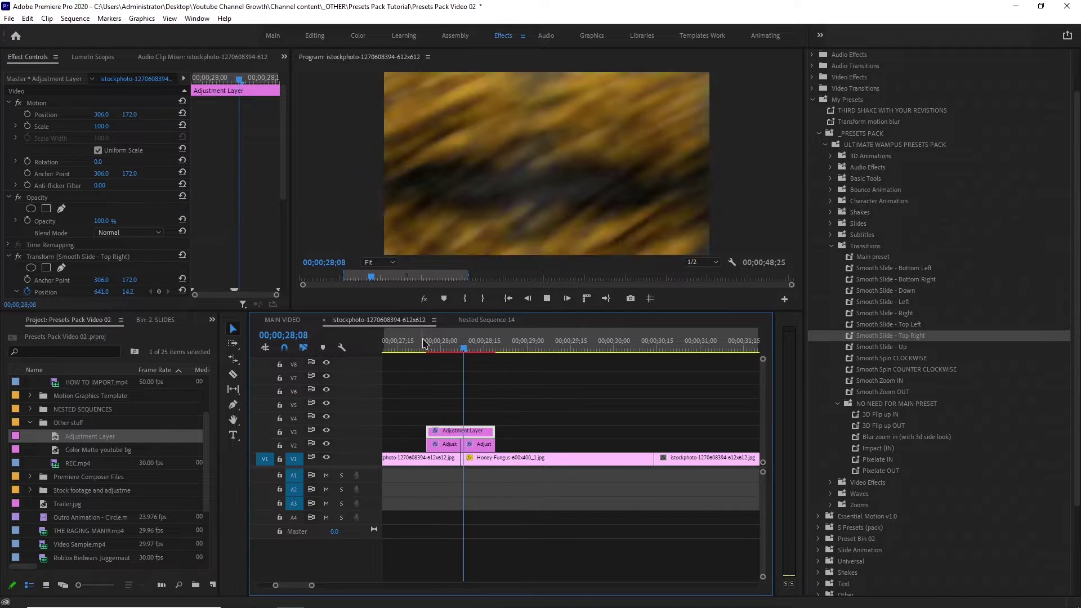
Copy the adjustment layer clips to the next cut and preview it up to 30;21.
{"action": "left_click_drag", "start_coordinate": [535, 393], "coordinate": [639, 433]}
{"action": "left_click", "coordinate": [614, 348]}
{"action": "key", "text": "space"}
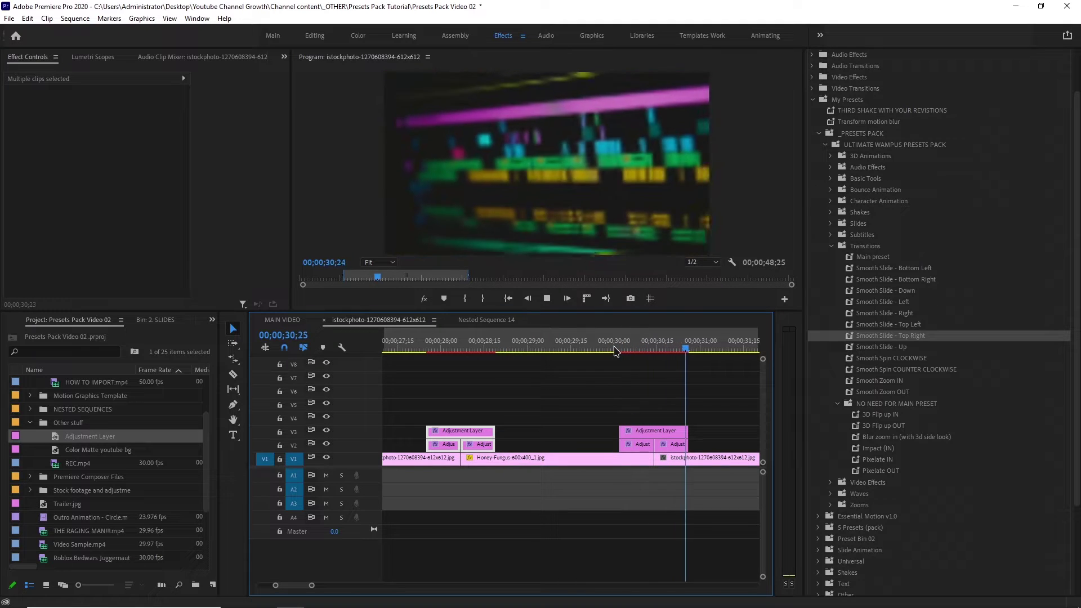
{"action": "left_click", "coordinate": [621, 350]}
{"action": "left_click", "coordinate": [631, 350]}
{"action": "left_click", "coordinate": [675, 350]}
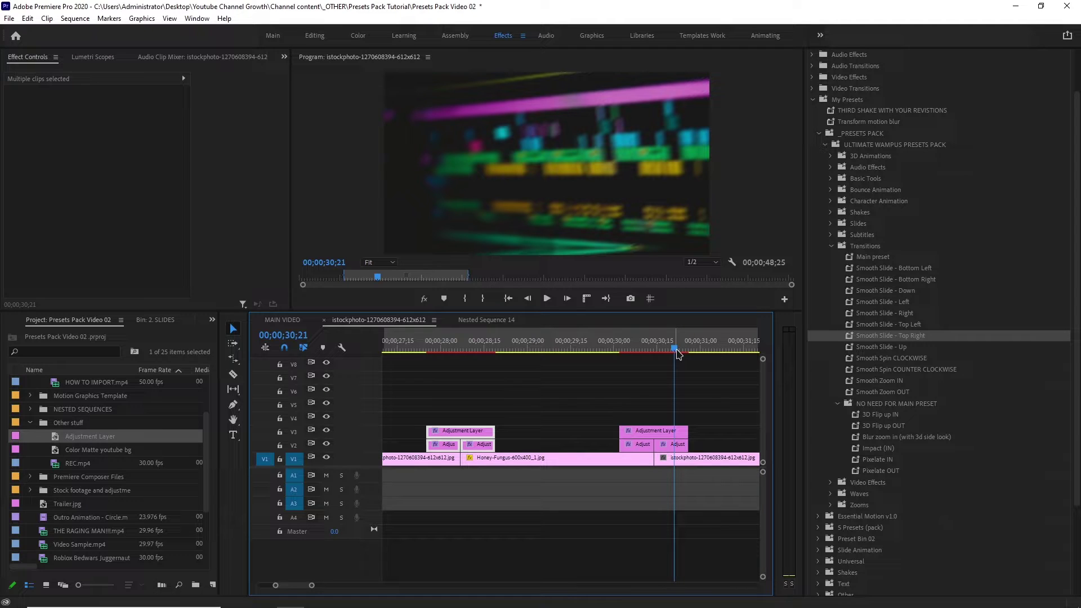
Strip the Transform effect from the right adjustment clip and apply Smooth Zoom IN to it.
{"action": "left_click", "coordinate": [664, 432]}
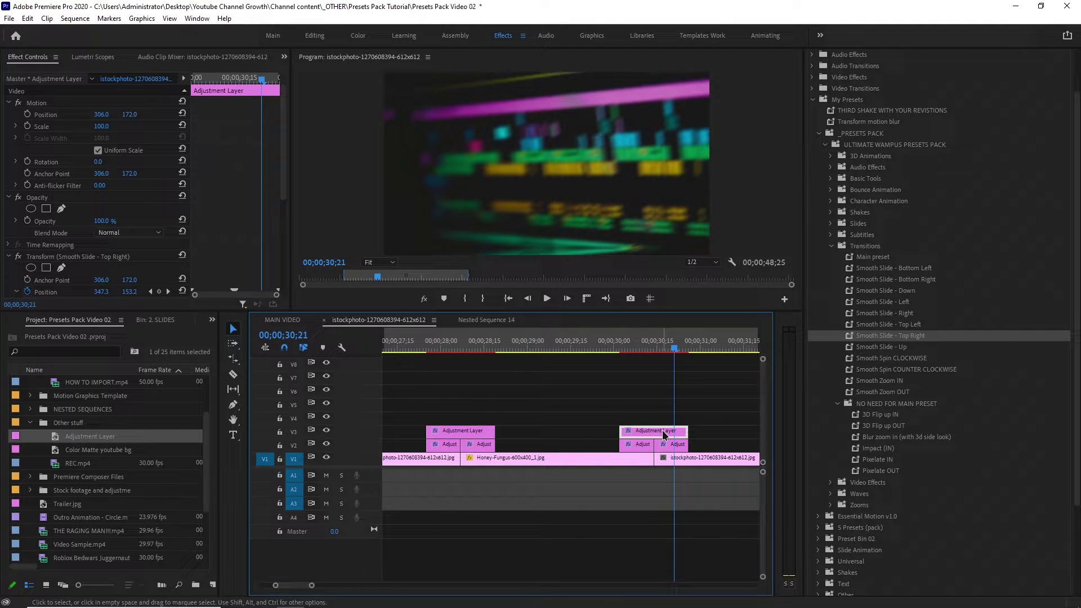
{"action": "right_click", "coordinate": [664, 433]}
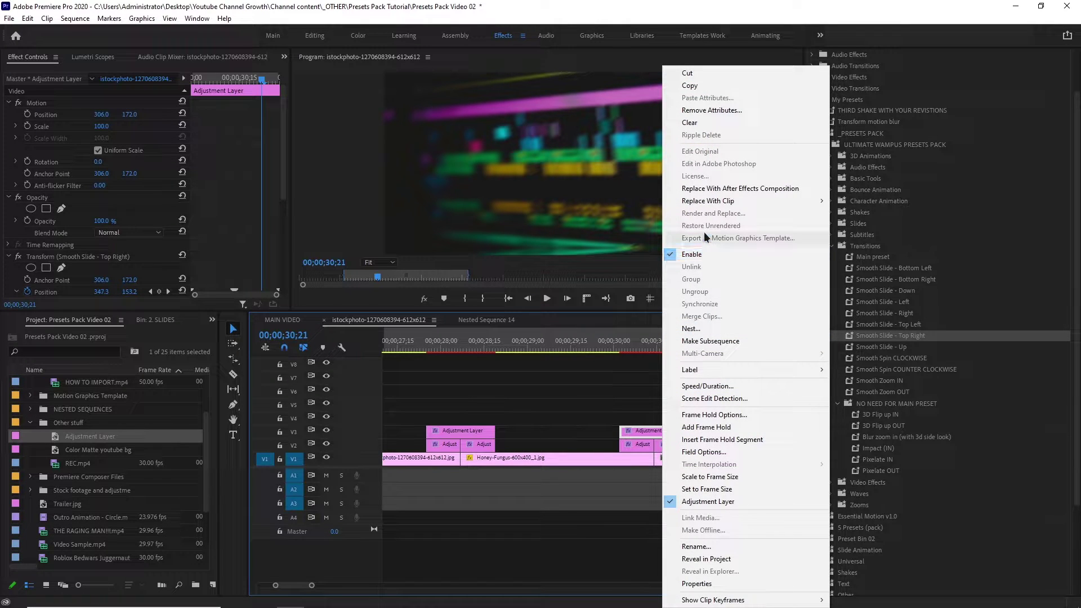
{"action": "left_click", "coordinate": [711, 111]}
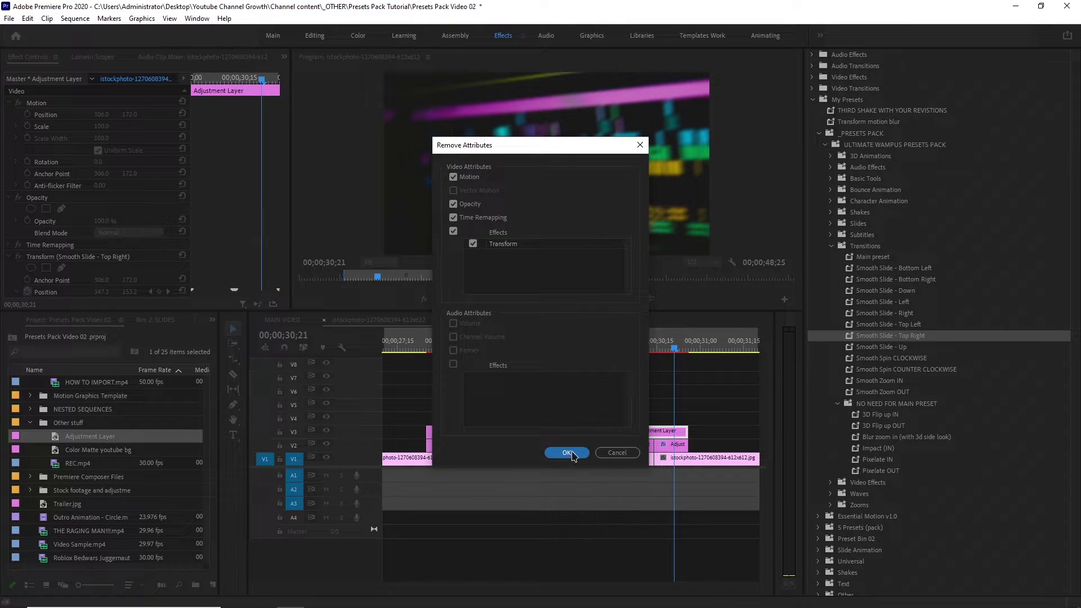
{"action": "left_click", "coordinate": [568, 453]}
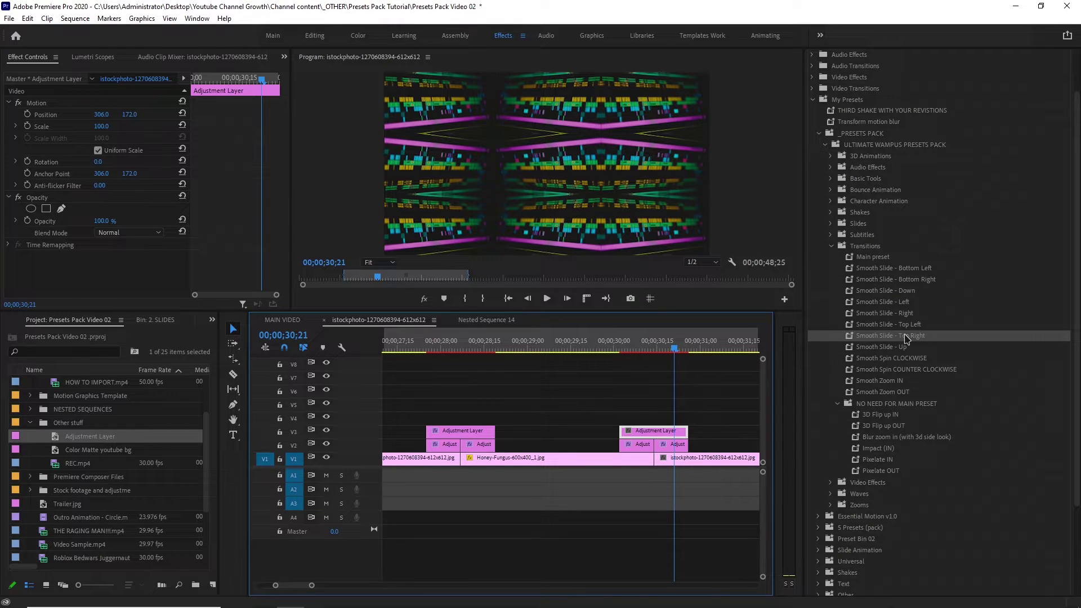
{"action": "left_click", "coordinate": [886, 292]}
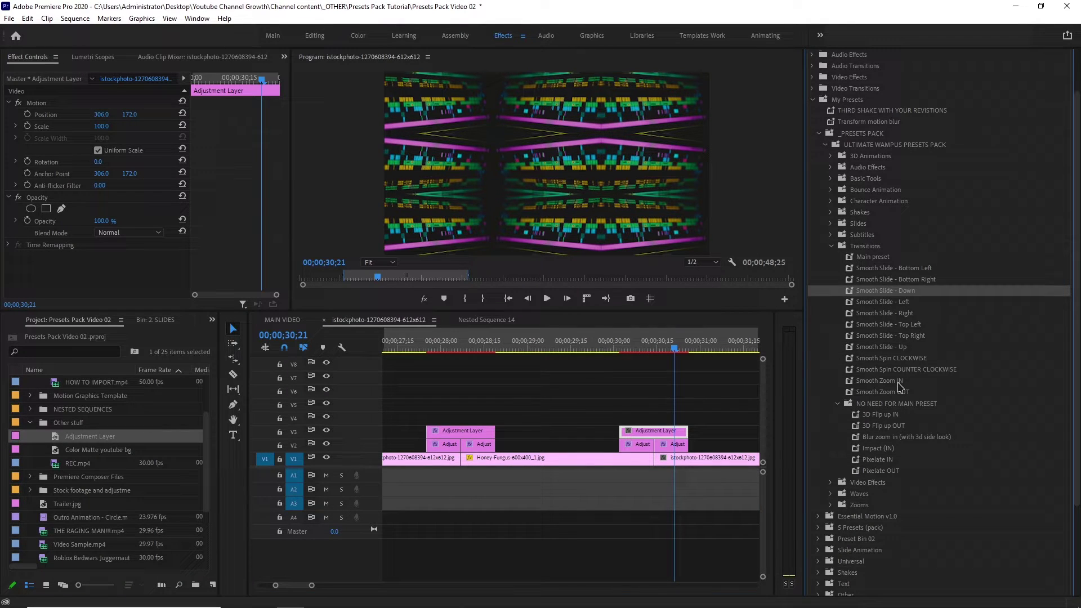
{"action": "left_click_drag", "start_coordinate": [898, 381], "coordinate": [609, 412]}
{"action": "left_click_drag", "start_coordinate": [645, 443], "coordinate": [640, 439]}
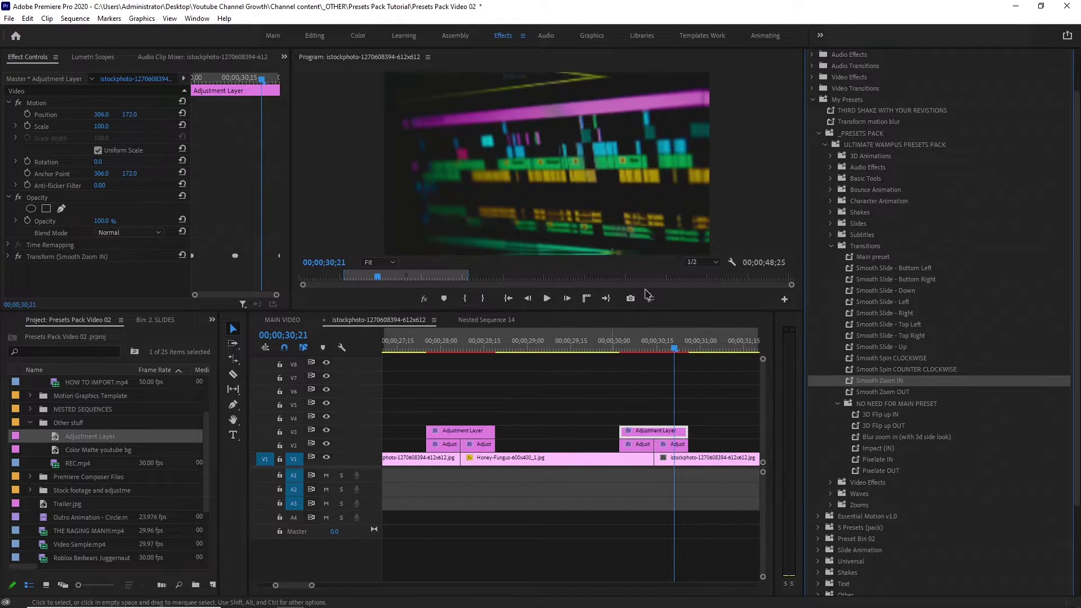
Preview the mushroom cut, then disable the mirrored V2 adjustment clip with Shift+E and scrub the zoom blur.
{"action": "left_click_drag", "start_coordinate": [631, 348], "coordinate": [589, 348]}
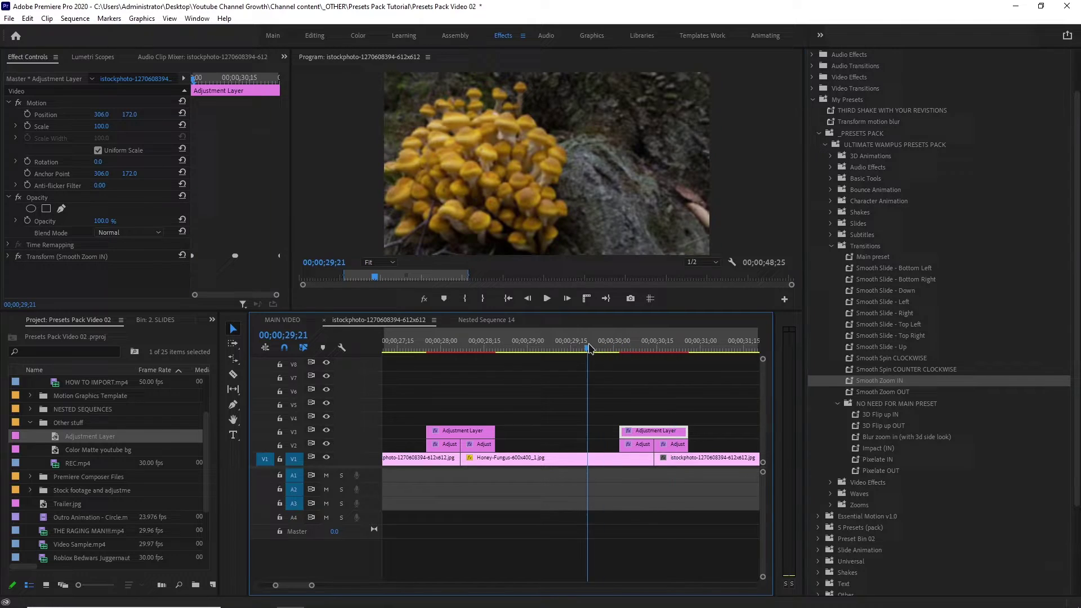
{"action": "left_click", "coordinate": [546, 299]}
{"action": "left_click", "coordinate": [546, 299]}
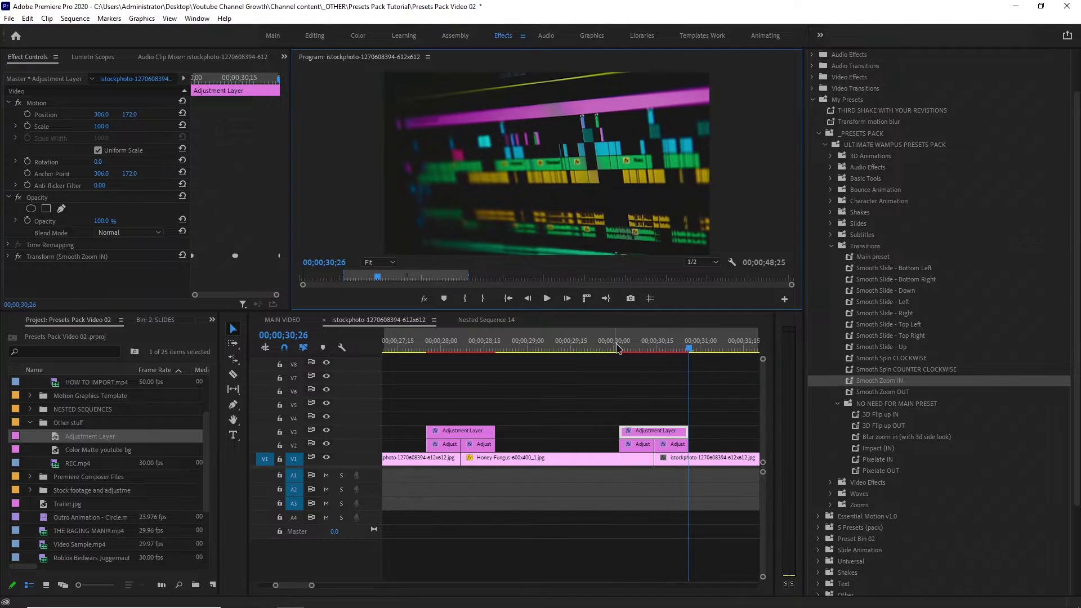
{"action": "left_click_drag", "start_coordinate": [618, 348], "coordinate": [619, 348]}
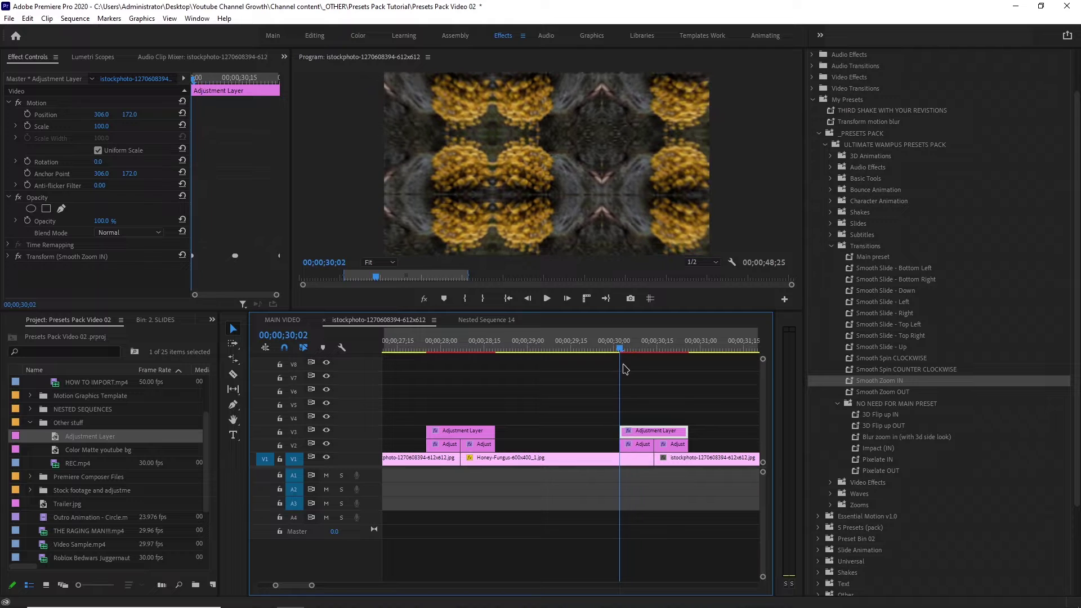
{"action": "left_click", "coordinate": [642, 444]}
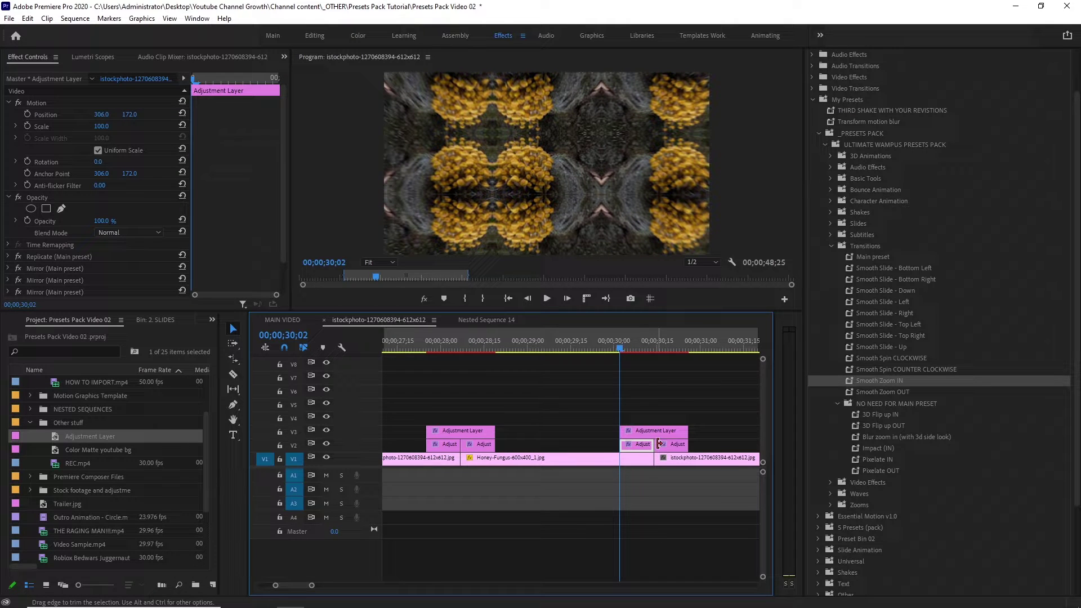
{"action": "key", "text": "shift+e"}
{"action": "key", "text": "space"}
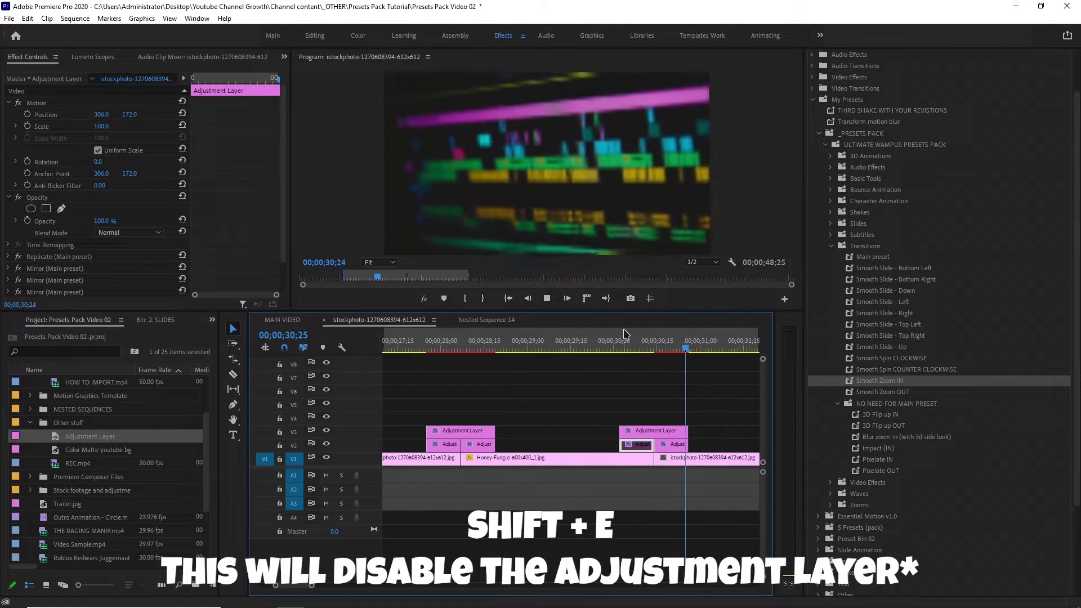
{"action": "key", "text": "space"}
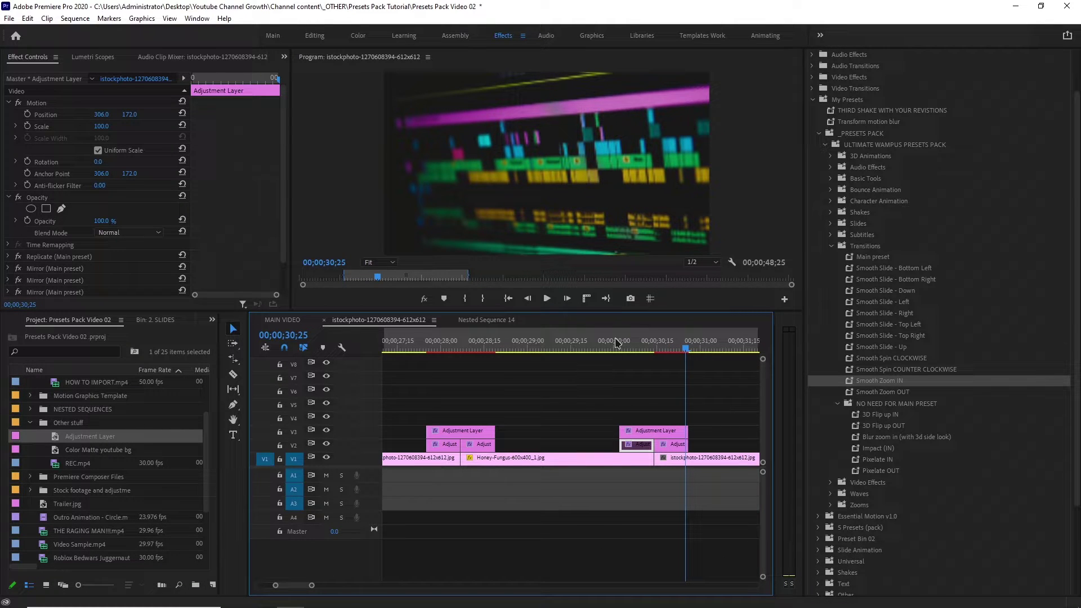
{"action": "left_click_drag", "start_coordinate": [601, 345], "coordinate": [654, 346]}
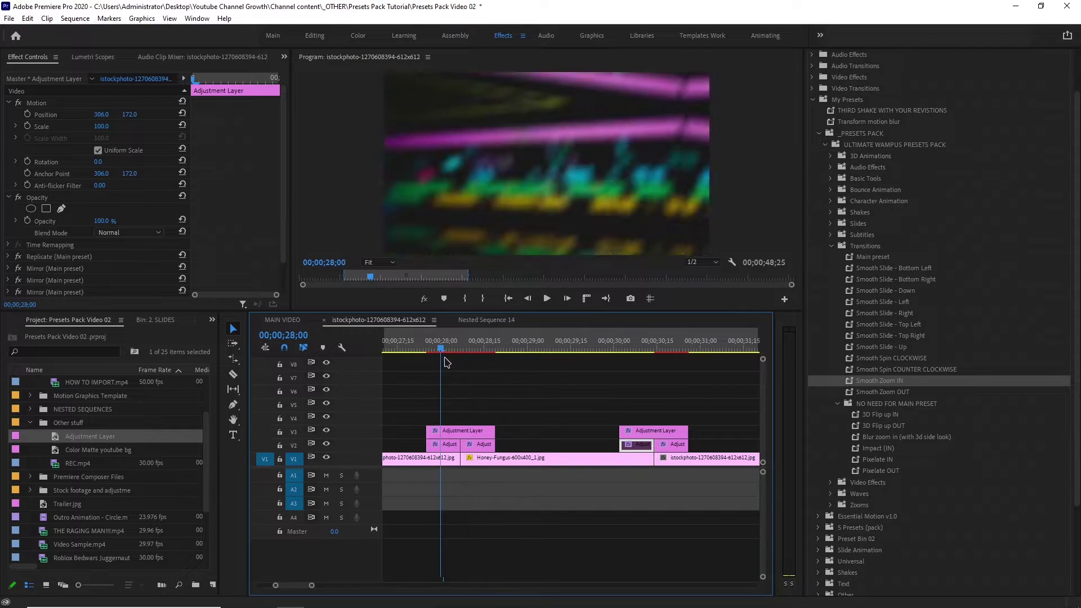
{"action": "left_click_drag", "start_coordinate": [450, 349], "coordinate": [692, 346]}
{"action": "left_click_drag", "start_coordinate": [620, 353], "coordinate": [661, 350]}
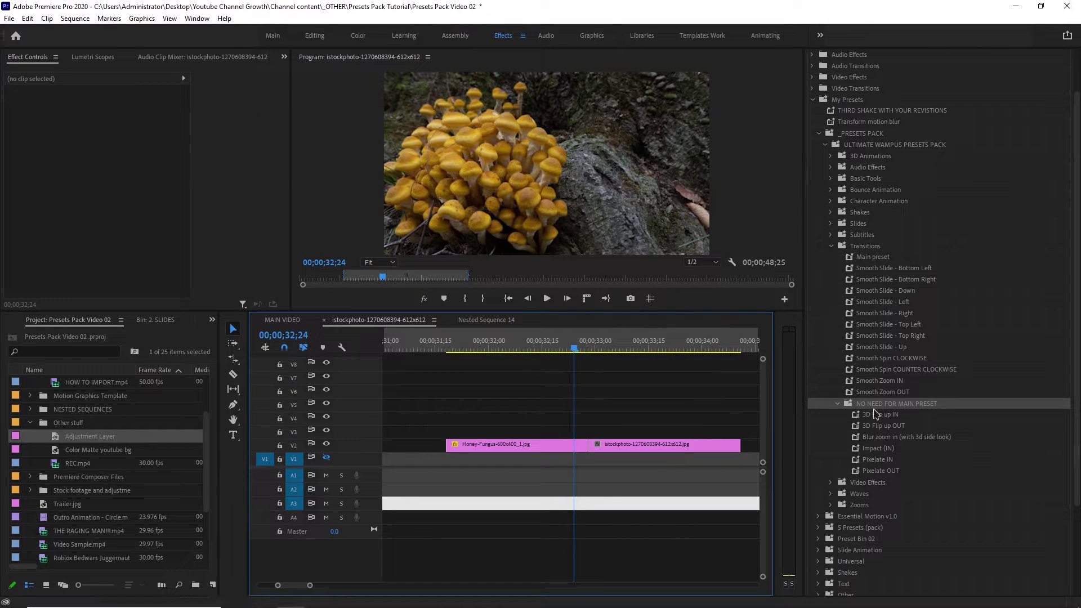
Apply 3D Flip up IN from the NO NEED FOR MAIN PRESET folder to the istockphoto clip and preview it.
{"action": "left_click", "coordinate": [878, 406]}
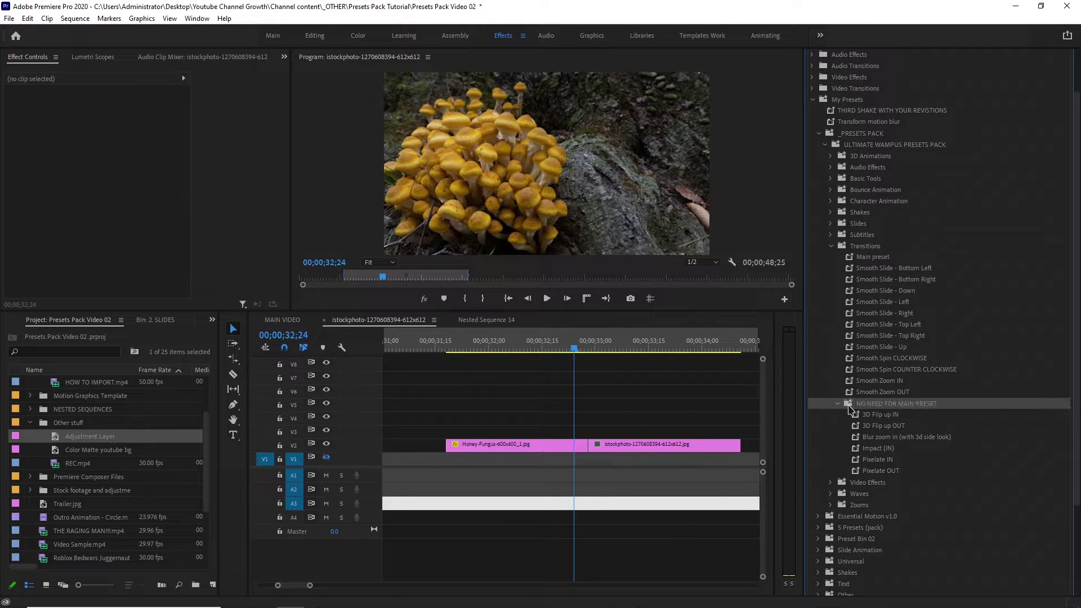
{"action": "left_click", "coordinate": [871, 416]}
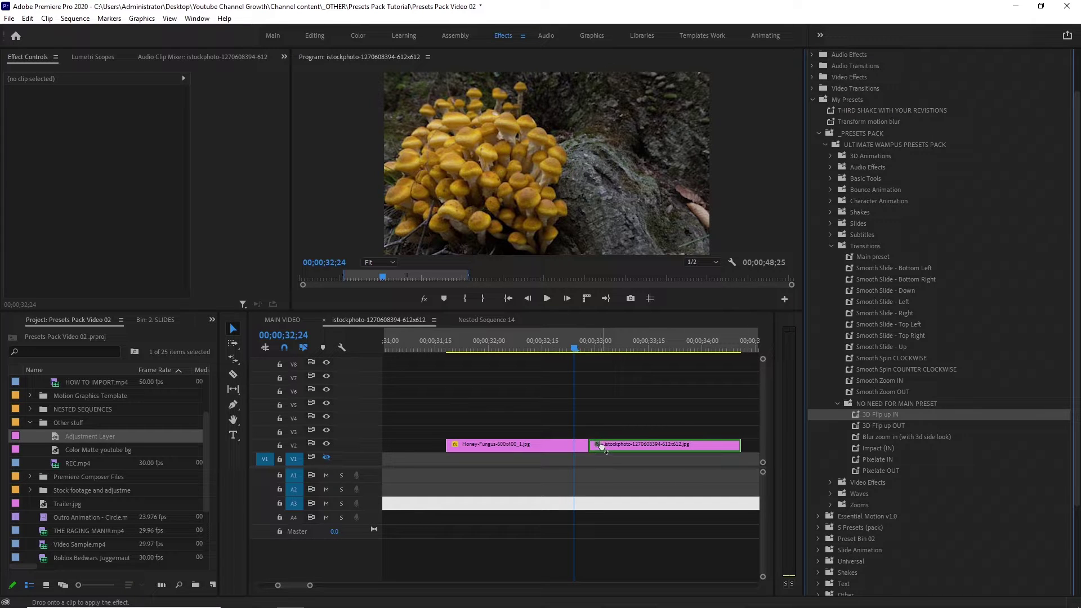
{"action": "left_click_drag", "start_coordinate": [602, 446], "coordinate": [604, 447]}
{"action": "key", "text": "space"}
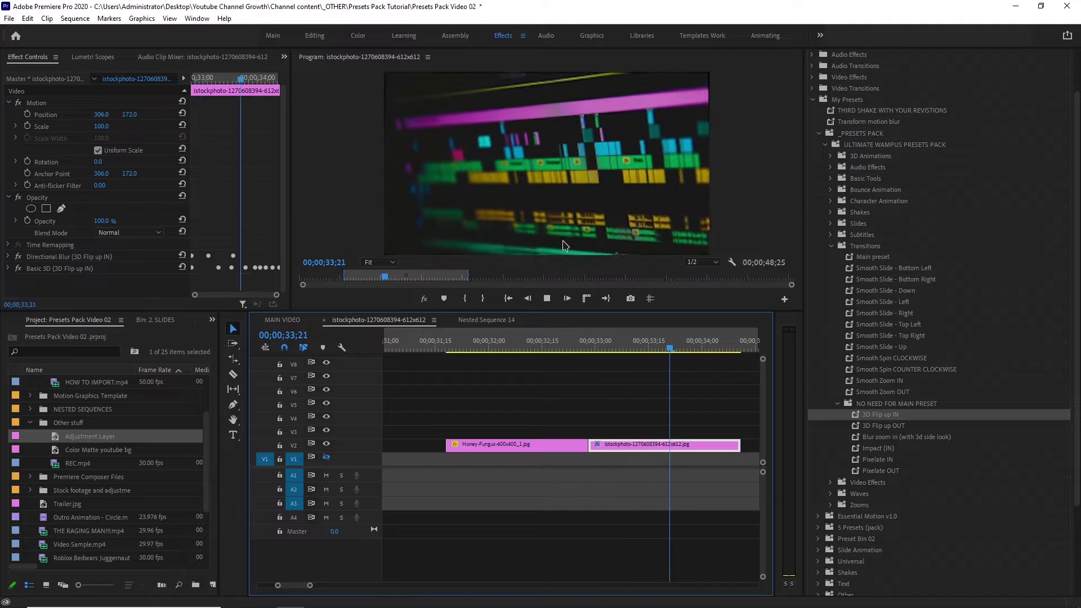
{"action": "key", "text": "space"}
Try 3D Flip up OUT on the Honey-Fungus clip, preview it, then undo it.
{"action": "left_click_drag", "start_coordinate": [921, 428], "coordinate": [579, 451]}
{"action": "left_click_drag", "start_coordinate": [668, 437], "coordinate": [565, 449]}
{"action": "left_click", "coordinate": [541, 349]}
{"action": "key", "text": "space"}
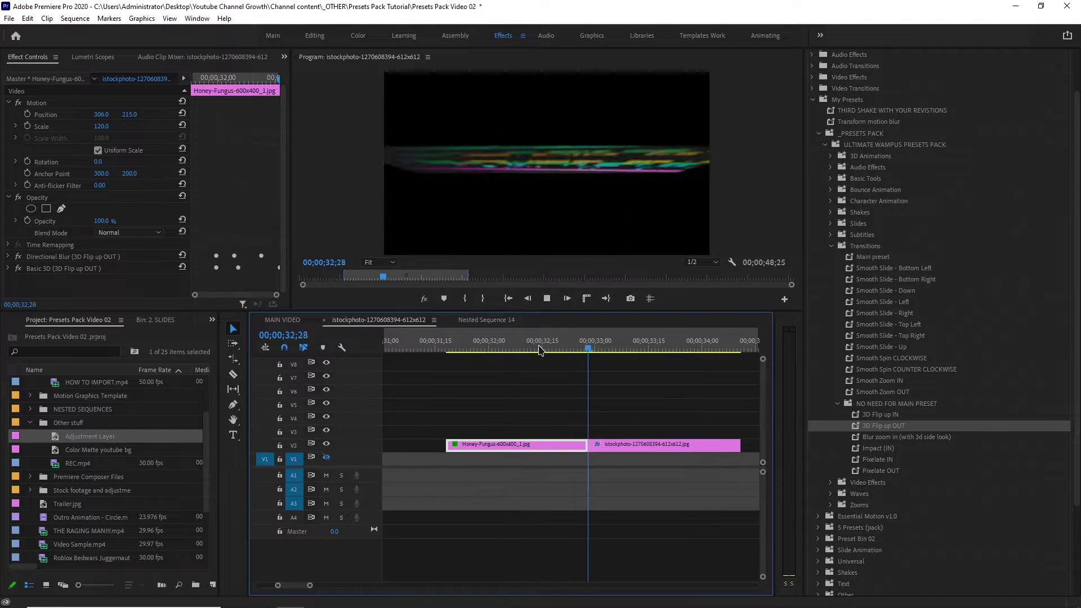
{"action": "left_click_drag", "start_coordinate": [540, 349], "coordinate": [441, 349]}
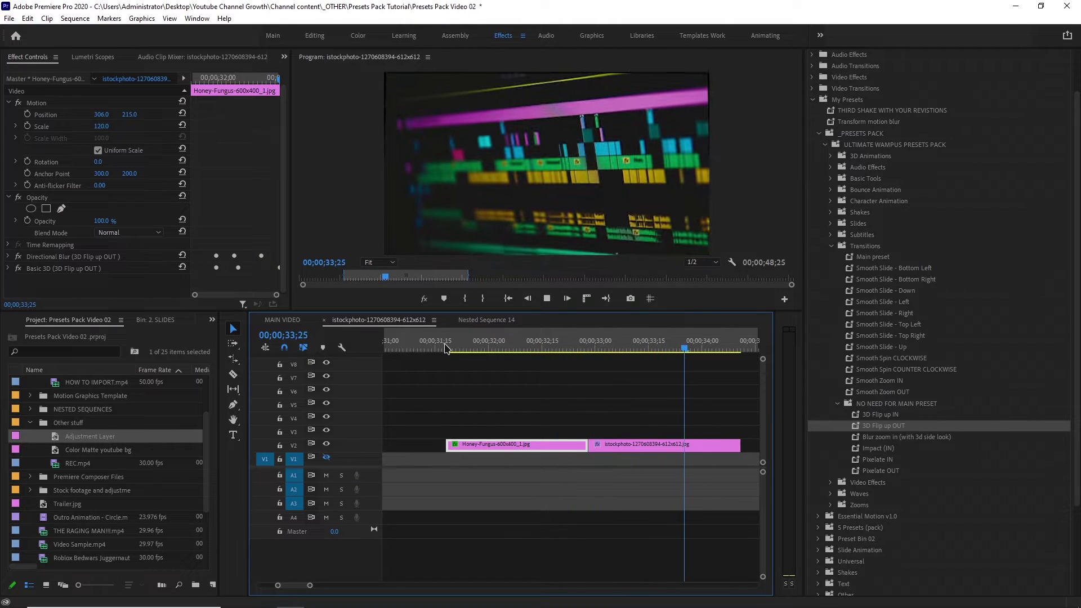
{"action": "key", "text": "ctrl+z"}
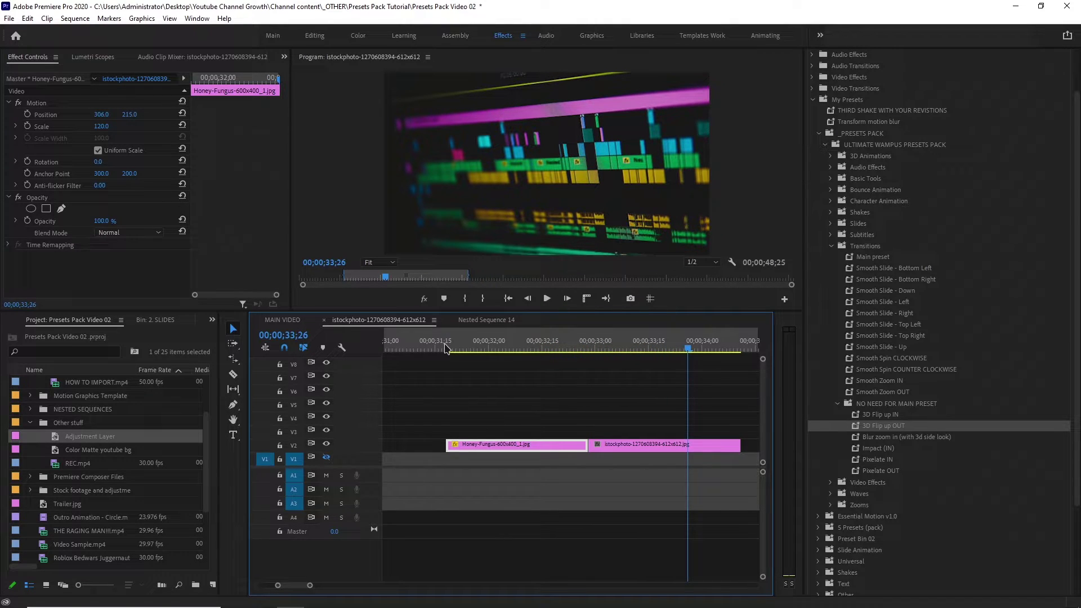
Apply Blur zoom in to the istockphoto clip and preview it.
{"action": "left_click_drag", "start_coordinate": [875, 439], "coordinate": [618, 447]}
{"action": "key", "text": "space"}
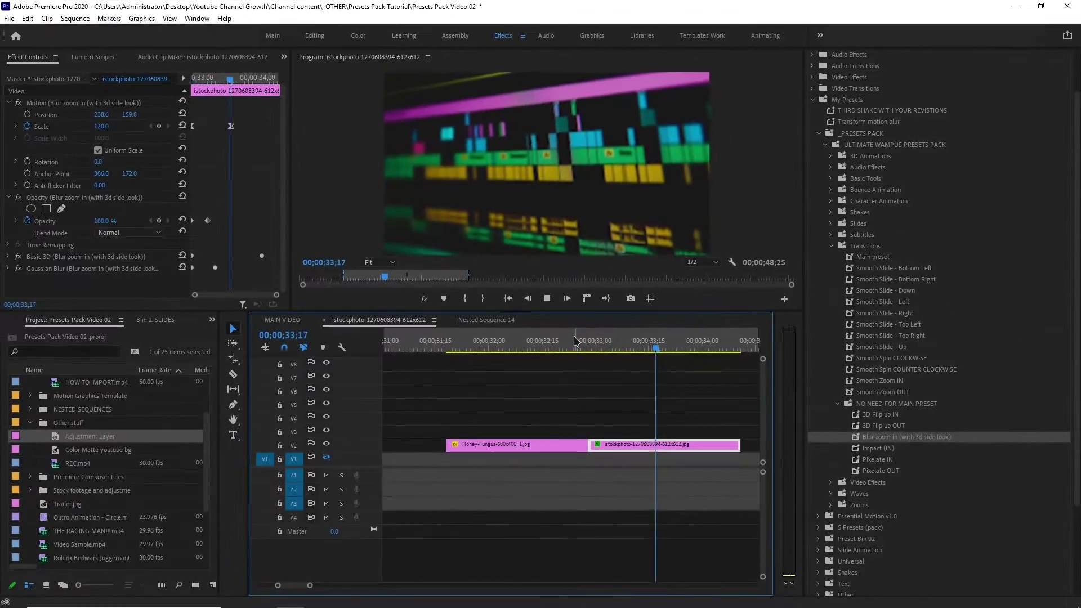
{"action": "key", "text": "space"}
Move the istockphoto clip to V3 overlapping Honey-Fungus, apply Impact (IN), and replay the entrance.
{"action": "left_click_drag", "start_coordinate": [629, 443], "coordinate": [927, 465]}
{"action": "left_click", "coordinate": [881, 448]}
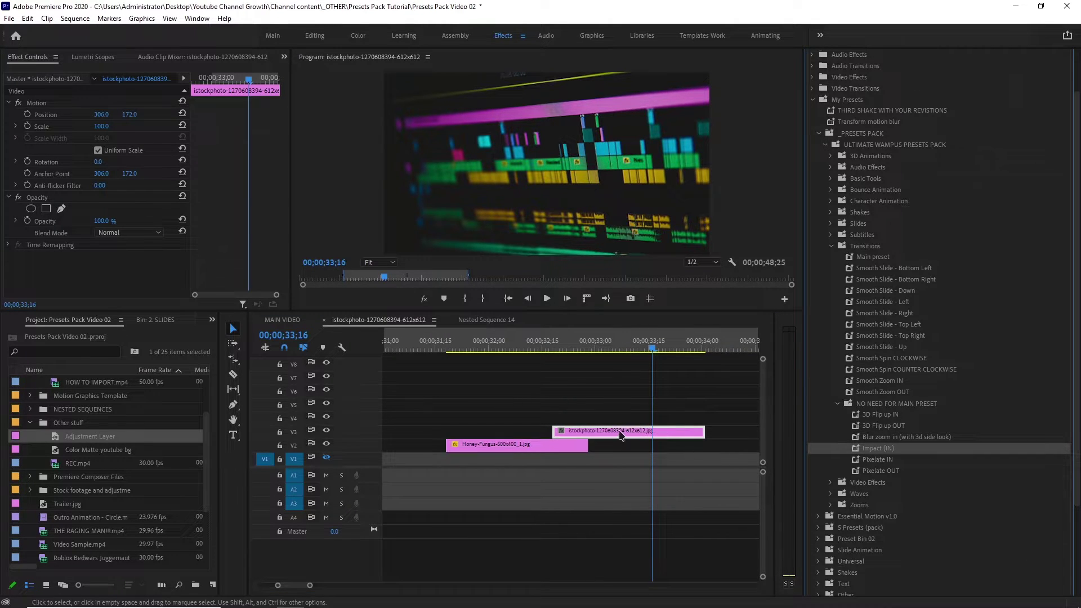
{"action": "left_click_drag", "start_coordinate": [621, 436], "coordinate": [619, 429]}
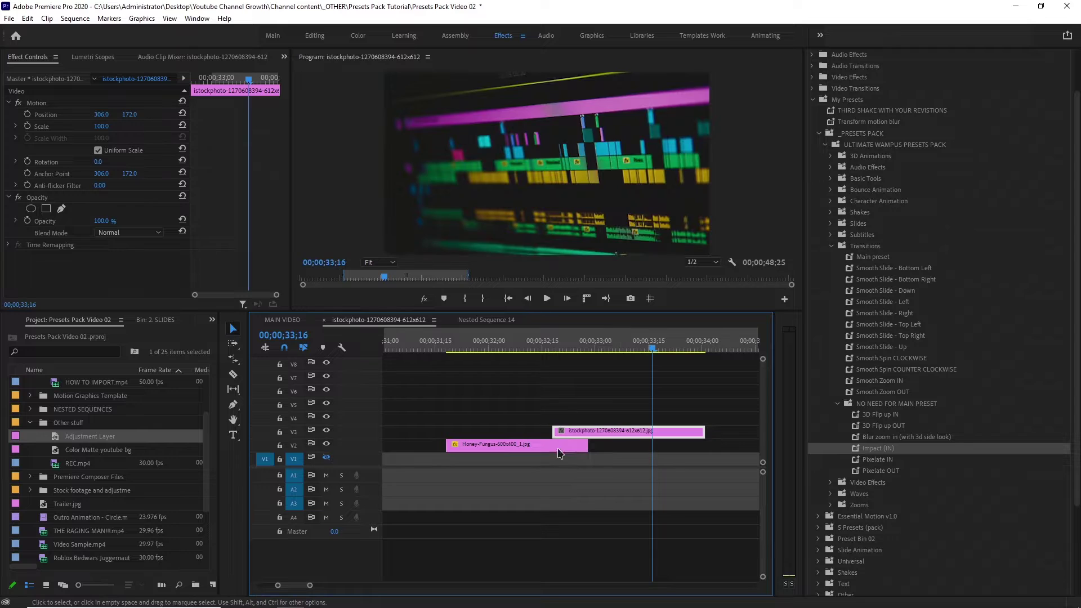
{"action": "left_click_drag", "start_coordinate": [890, 448], "coordinate": [660, 448]}
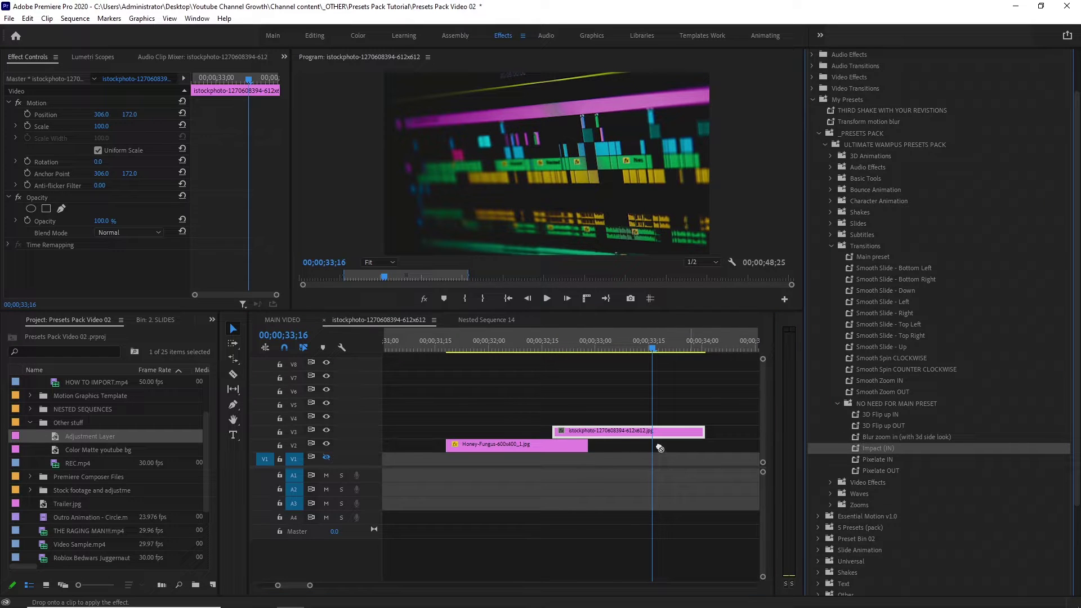
{"action": "left_click_drag", "start_coordinate": [593, 434], "coordinate": [594, 433]}
{"action": "left_click", "coordinate": [546, 352]}
{"action": "key", "text": "space"}
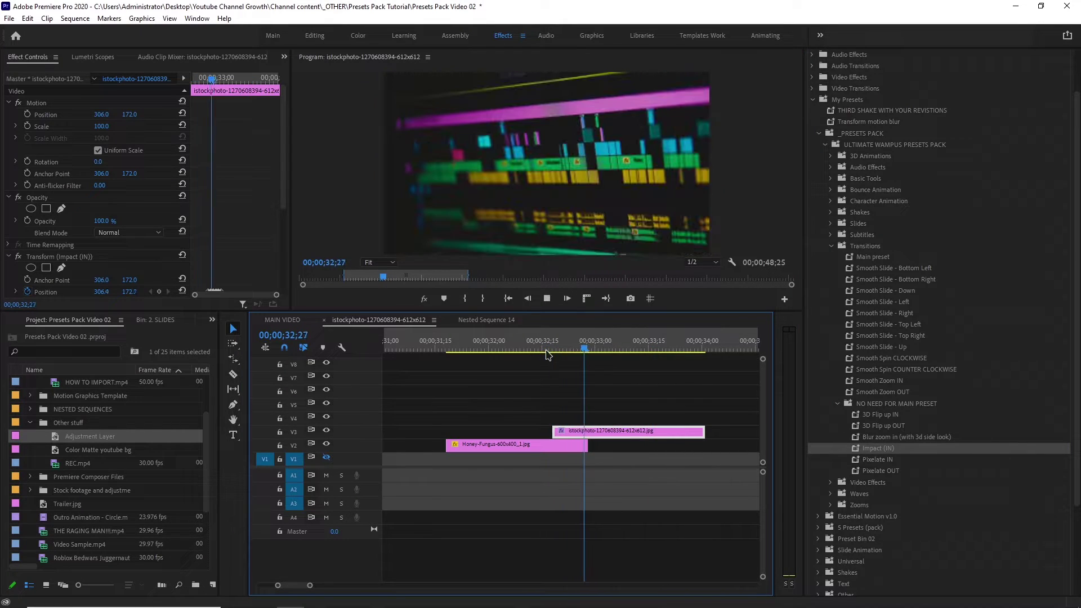
{"action": "left_click", "coordinate": [546, 352]}
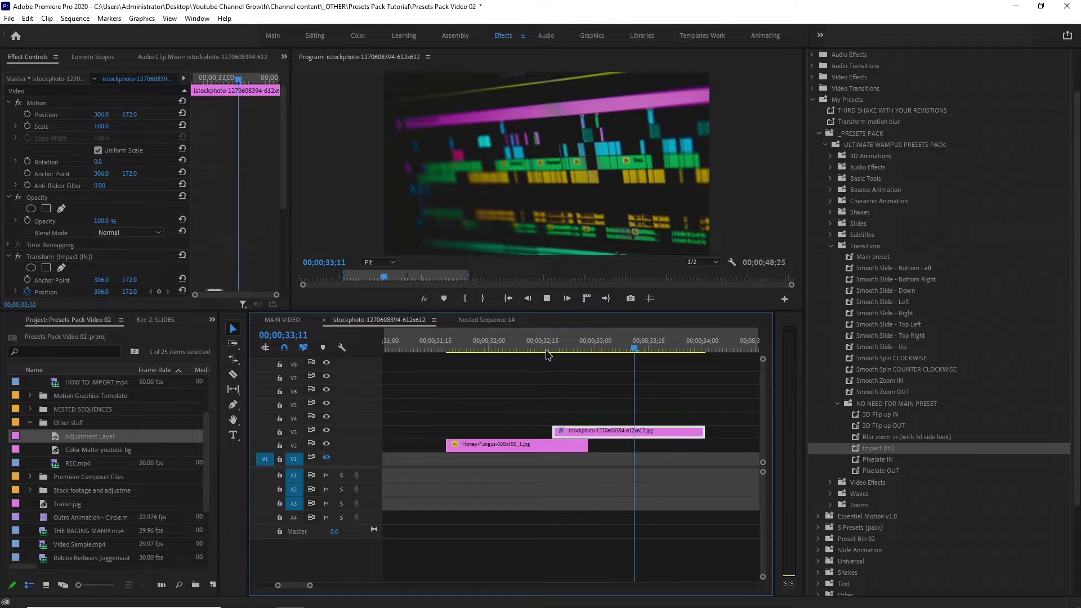
{"action": "left_click", "coordinate": [546, 352]}
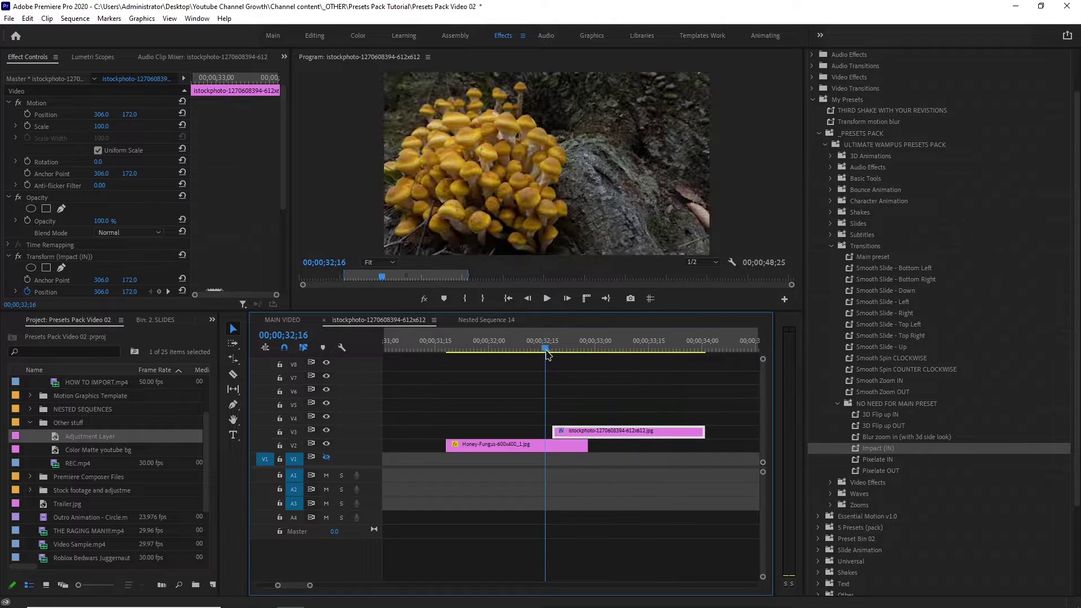
Add a 'TEXT' title over the video and shrink it in the frame.
{"action": "left_click", "coordinate": [234, 434]}
{"action": "left_click", "coordinate": [569, 168]}
{"action": "type", "text": "T"}
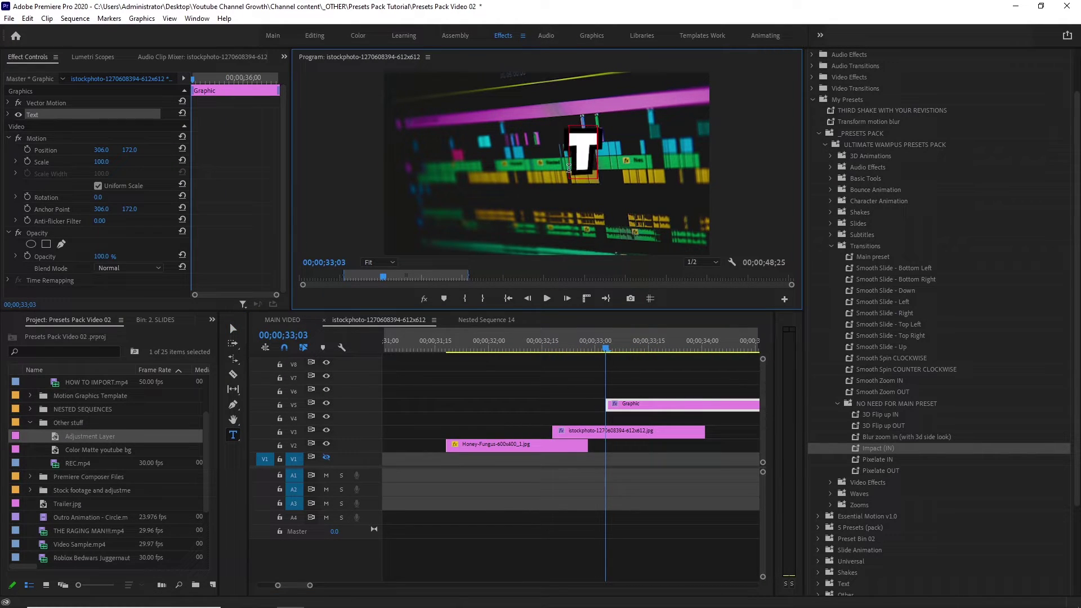
{"action": "type", "text": "EXT"}
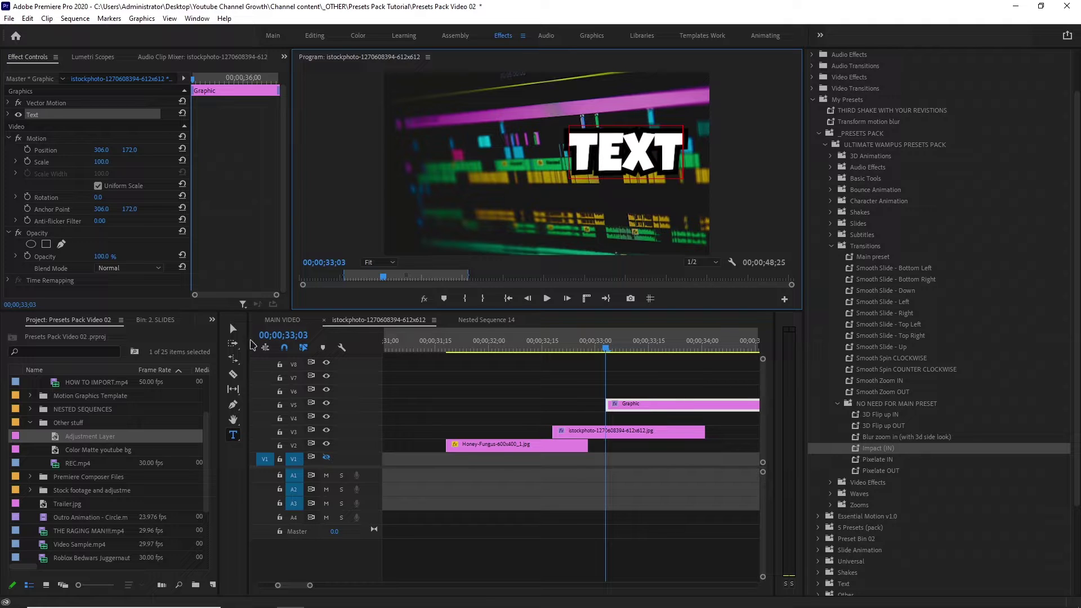
{"action": "left_click", "coordinate": [233, 328]}
{"action": "left_click_drag", "start_coordinate": [679, 123], "coordinate": [562, 162]}
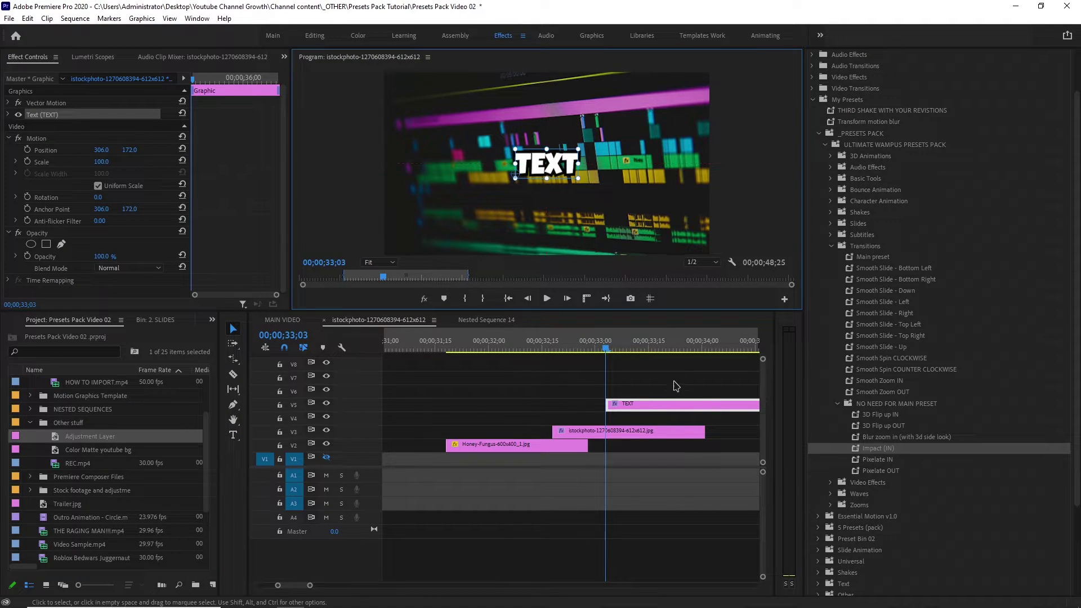
Move the TEXT clip to V6 starting earlier, shorten it, and preview its entrance.
{"action": "left_click_drag", "start_coordinate": [655, 404], "coordinate": [504, 392]}
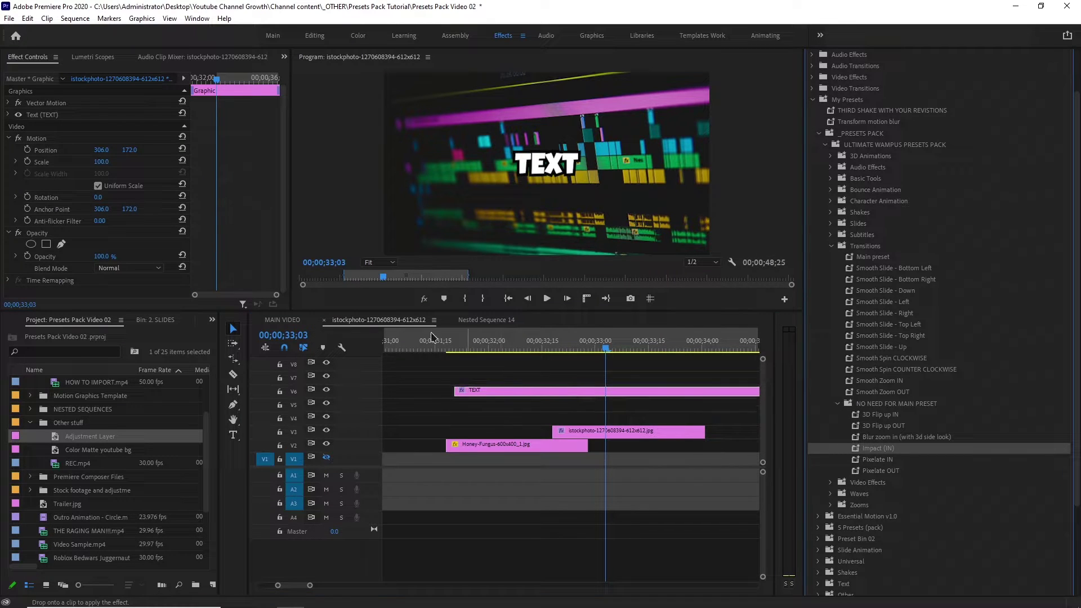
{"action": "left_click", "coordinate": [449, 341]}
{"action": "key", "text": "space"}
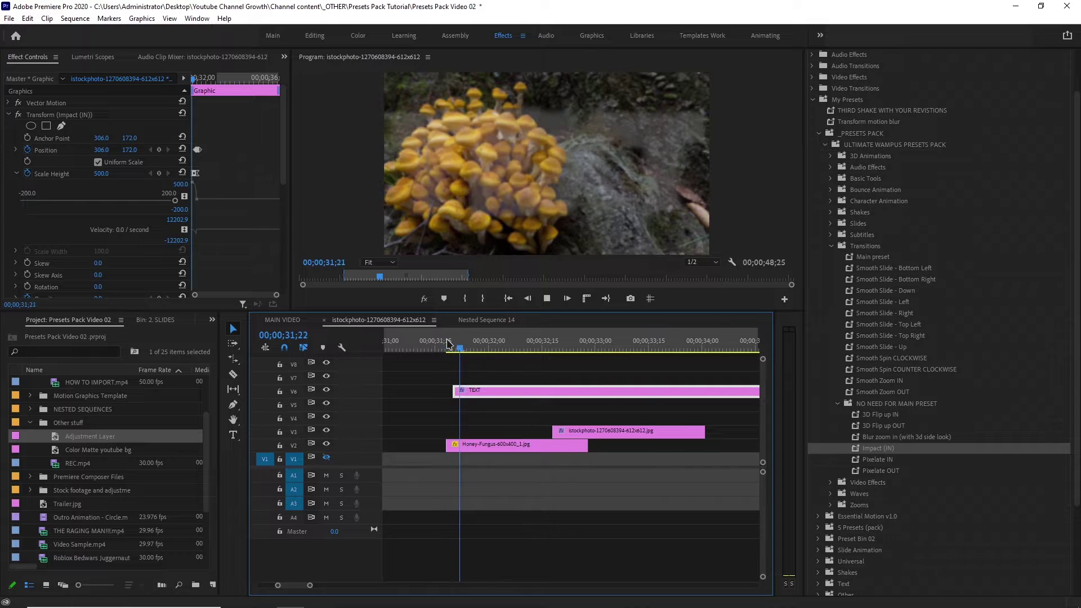
{"action": "left_click", "coordinate": [449, 341]}
{"action": "key", "text": "space"}
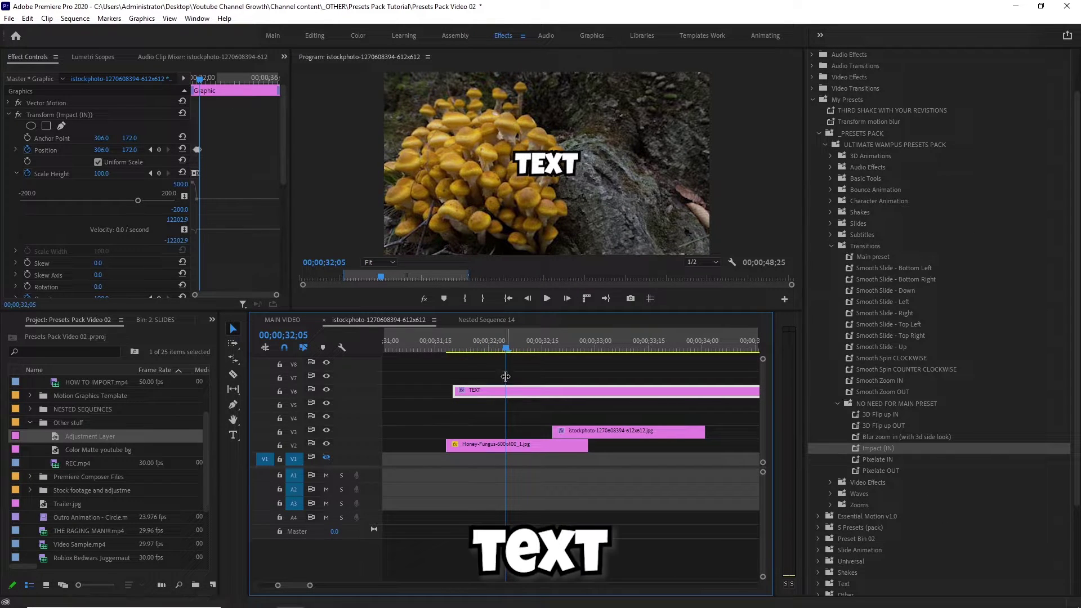
{"action": "left_click", "coordinate": [447, 341]}
{"action": "key", "text": "space"}
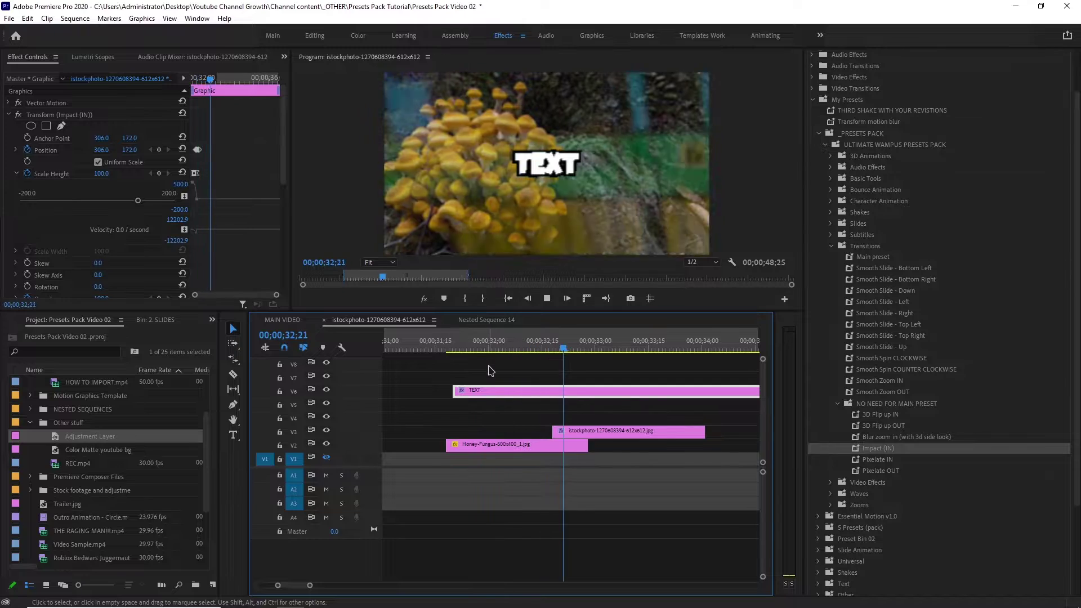
{"action": "key", "text": "ctrl+z"}
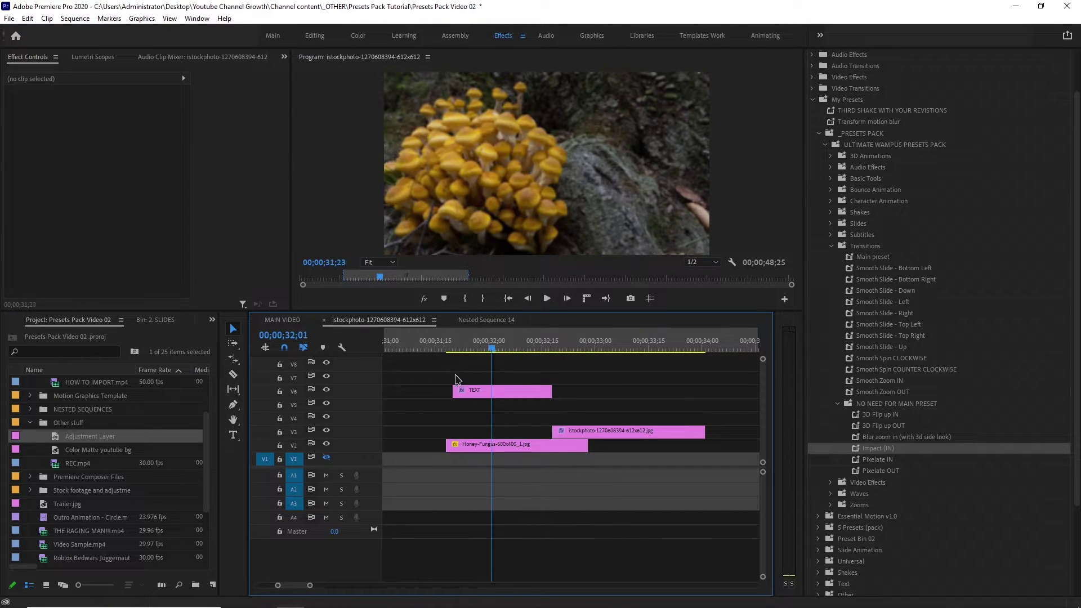
{"action": "key", "text": "space"}
Apply Pixelate IN to the Honey-Fungus clip and preview it from 31;17.
{"action": "left_click_drag", "start_coordinate": [891, 463], "coordinate": [506, 448]}
{"action": "left_click", "coordinate": [433, 363]}
{"action": "left_click", "coordinate": [443, 349]}
{"action": "key", "text": "space"}
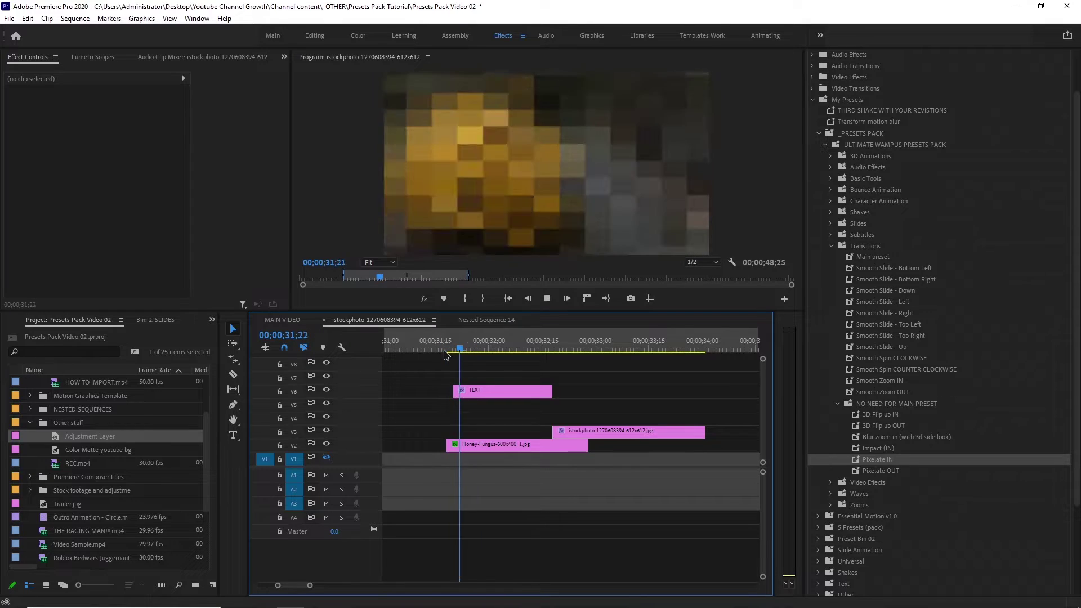
{"action": "left_click", "coordinate": [444, 349]}
{"action": "left_click", "coordinate": [443, 349]}
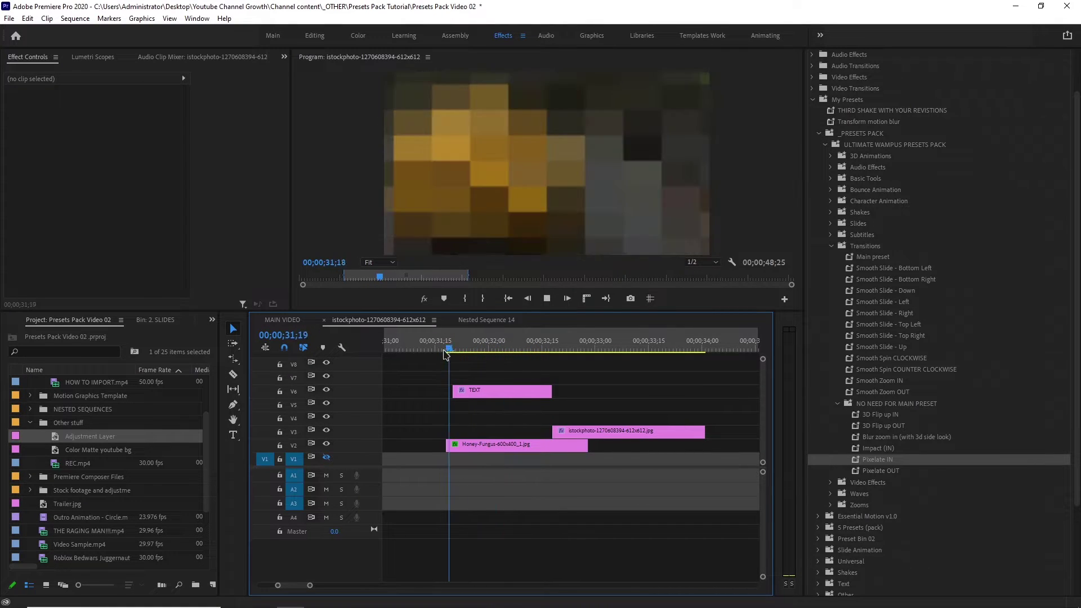
{"action": "left_click", "coordinate": [444, 348]}
{"action": "key", "text": "space"}
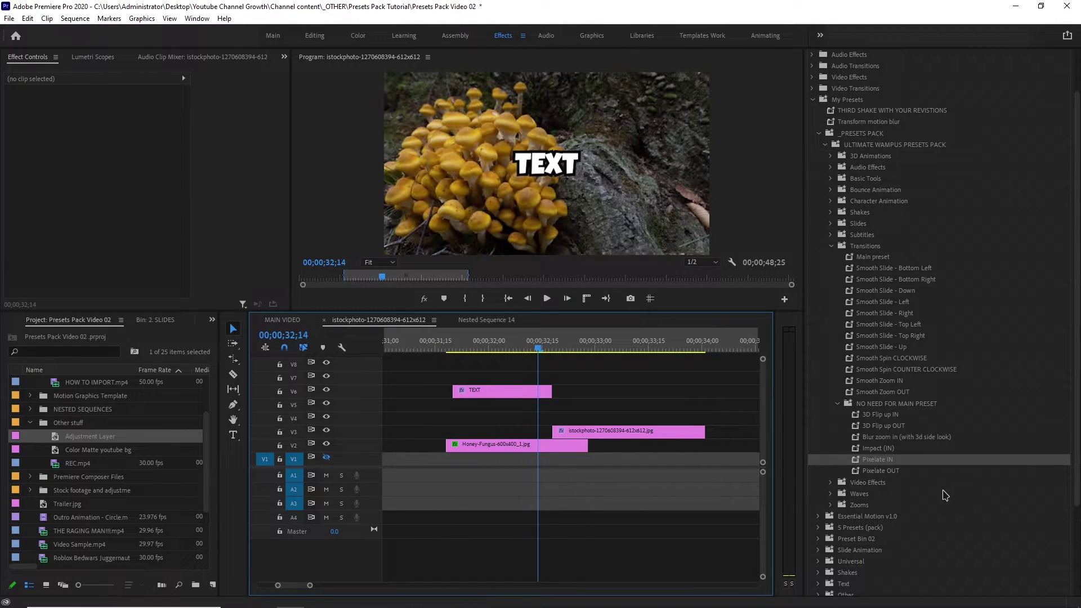
Trim Honey-Fungus's end to the playhead, apply Pixelate OUT, and preview it.
{"action": "left_click_drag", "start_coordinate": [591, 444], "coordinate": [538, 445]}
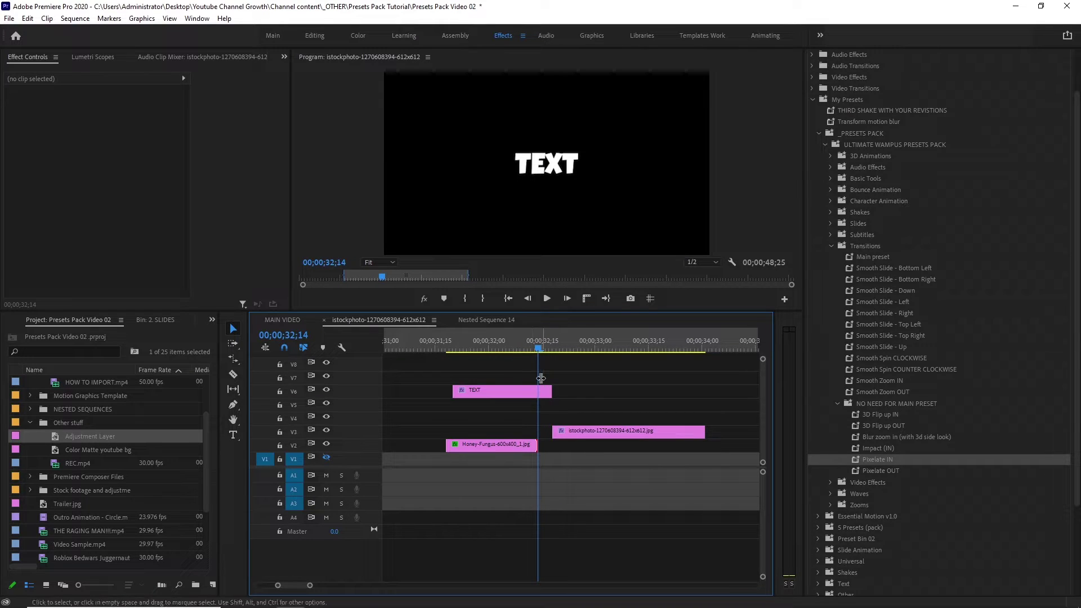
{"action": "key", "text": "Left"}
{"action": "key", "text": "Left"}
{"action": "key", "text": "Left"}
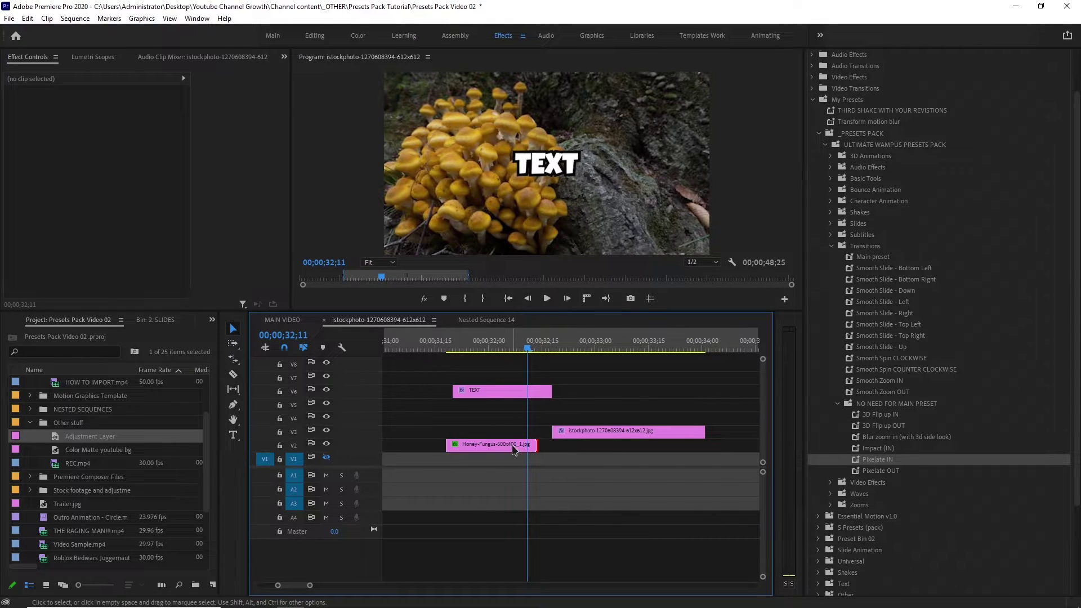
{"action": "left_click", "coordinate": [515, 447]}
{"action": "left_click_drag", "start_coordinate": [881, 471], "coordinate": [879, 459]}
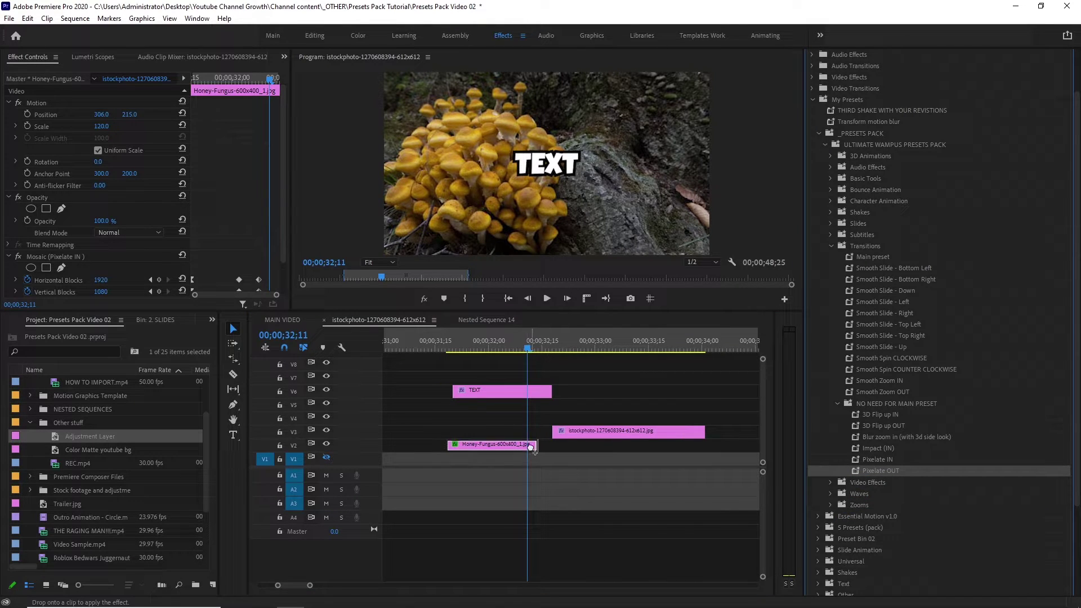
{"action": "left_click_drag", "start_coordinate": [530, 448], "coordinate": [530, 447]}
{"action": "left_click", "coordinate": [499, 344]}
{"action": "left_click", "coordinate": [546, 298]}
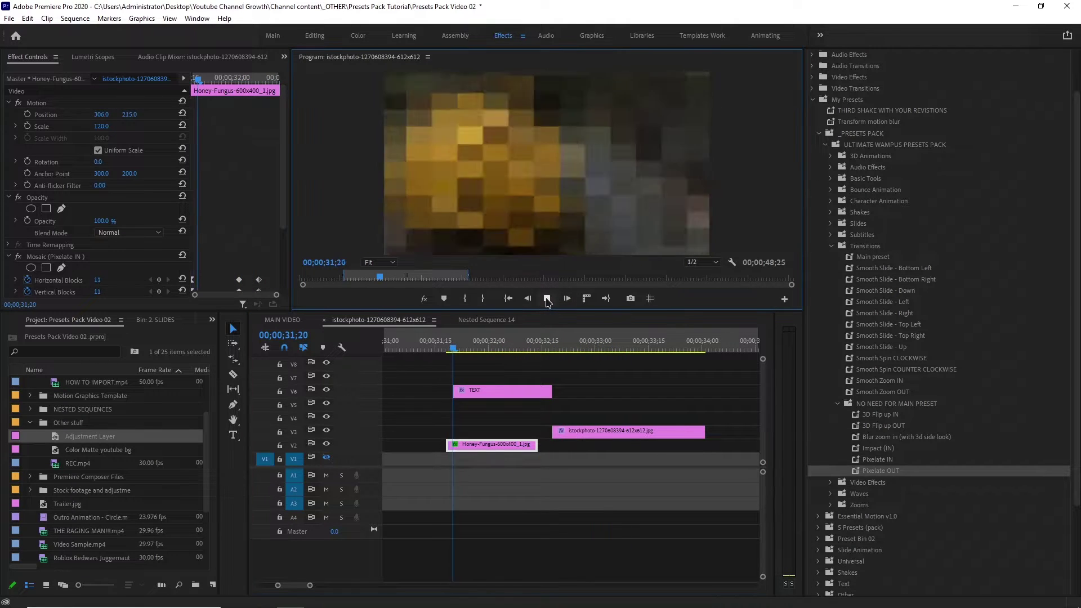
{"action": "left_click", "coordinate": [545, 299]}
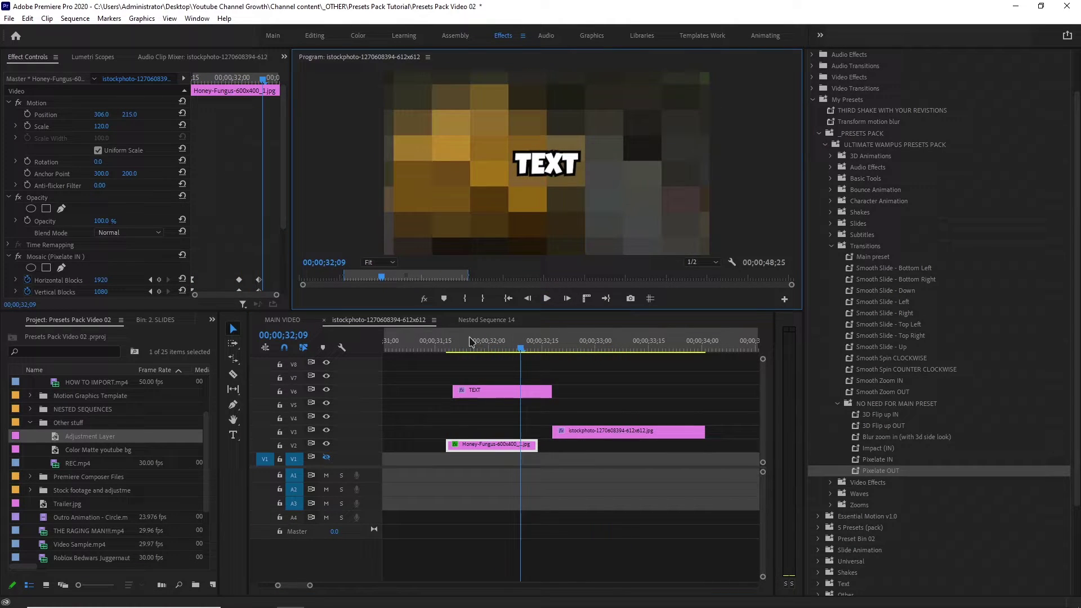
Delete the Mosaic (Pixelate IN) and Mosaic (Pixelate OUT) effects from Honey-Fungus.
{"action": "left_click", "coordinate": [66, 258]}
{"action": "key", "text": "Delete"}
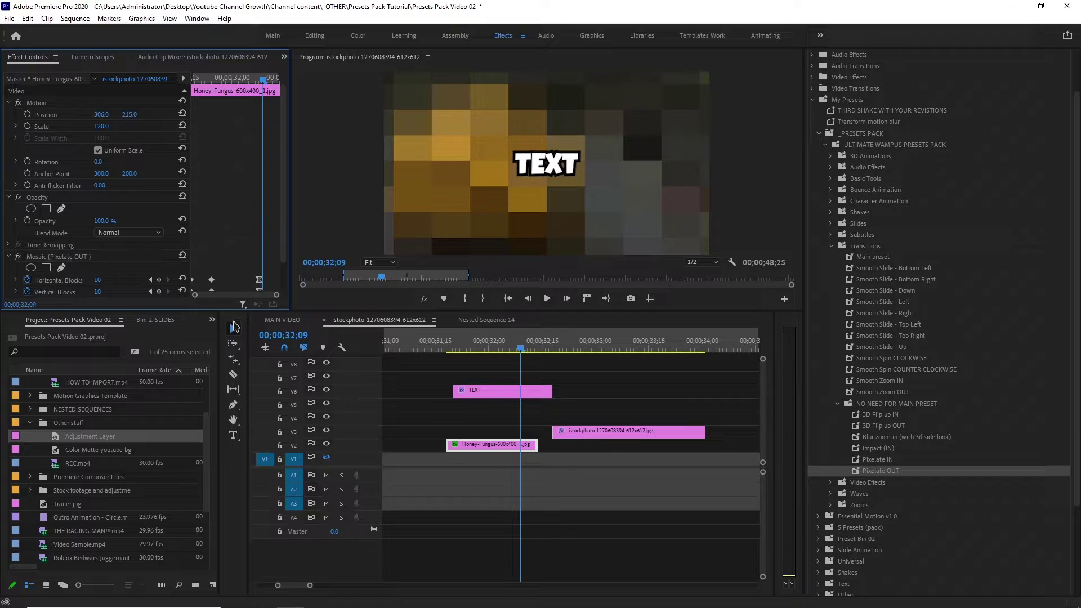
{"action": "left_click", "coordinate": [90, 257]}
{"action": "key", "text": "Delete"}
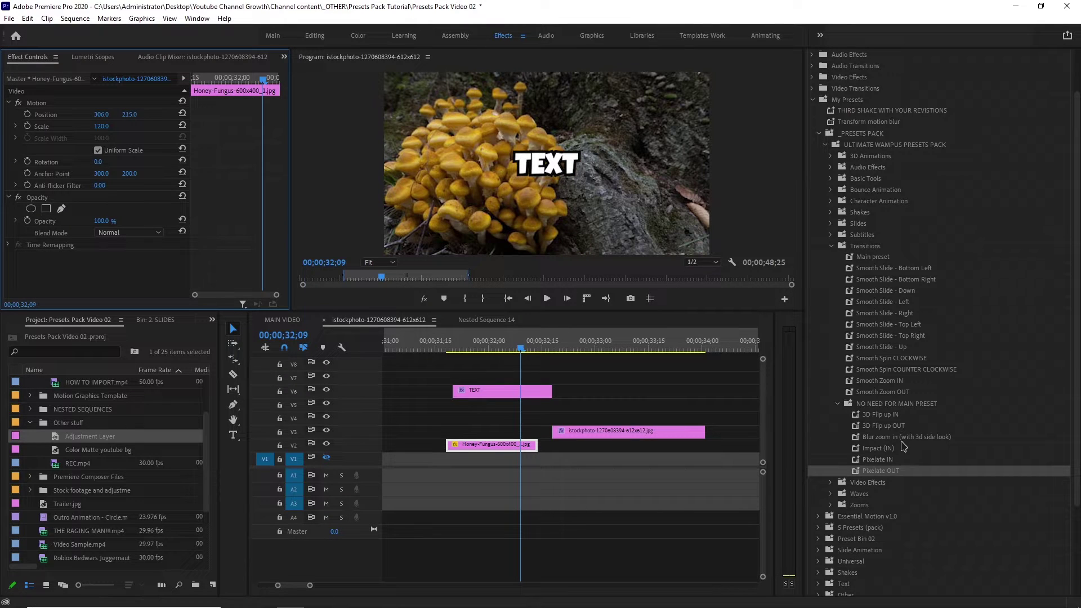
Set the Pixelate OUT preset's properties to Anchor to Out Point.
{"action": "right_click", "coordinate": [932, 473]}
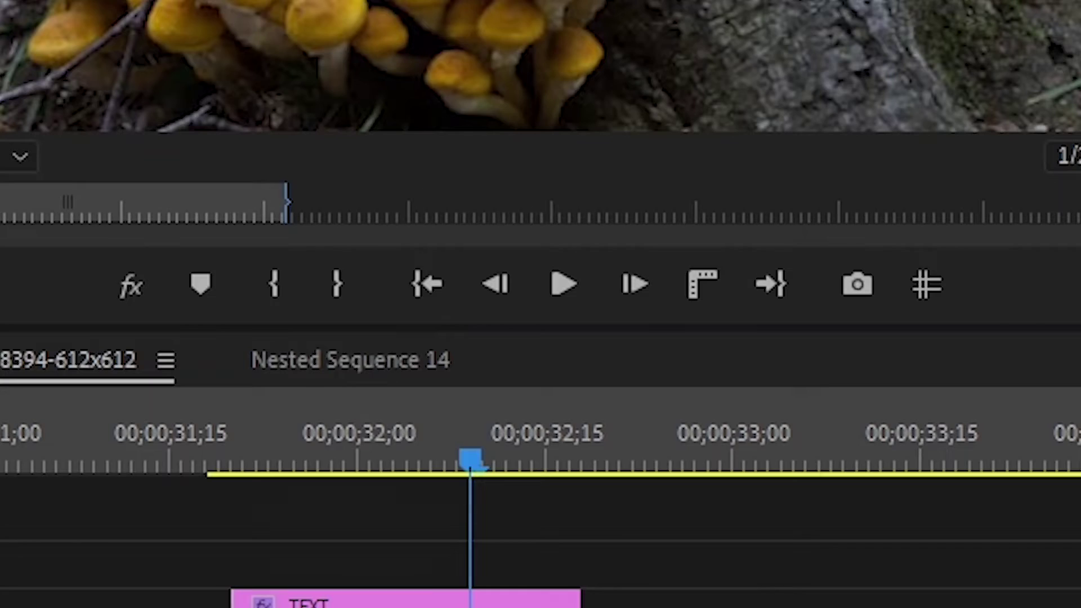
{"action": "left_click", "coordinate": [969, 537]}
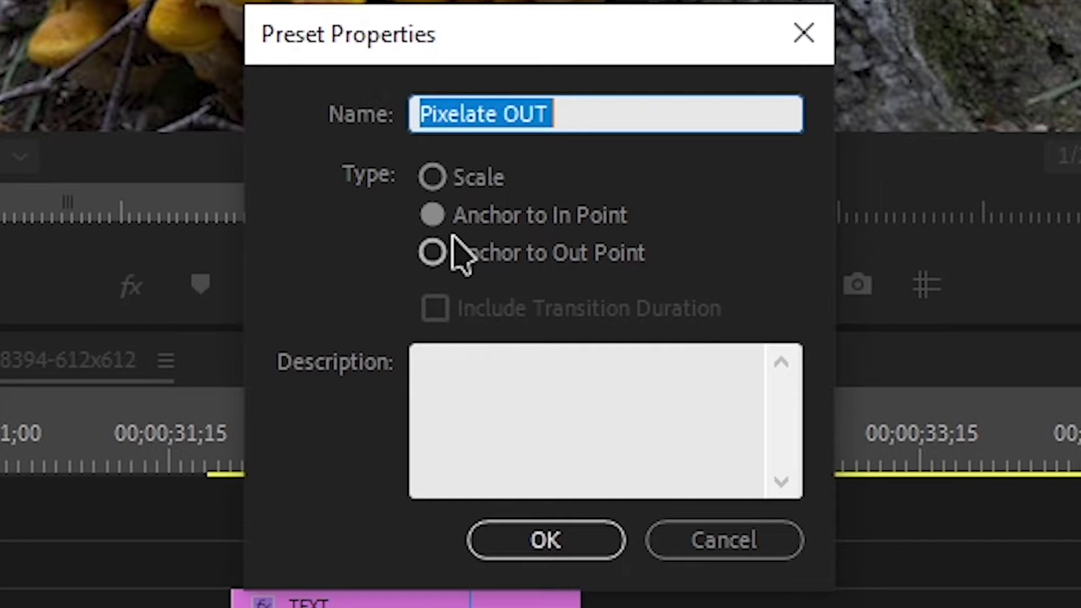
{"action": "left_click", "coordinate": [437, 254]}
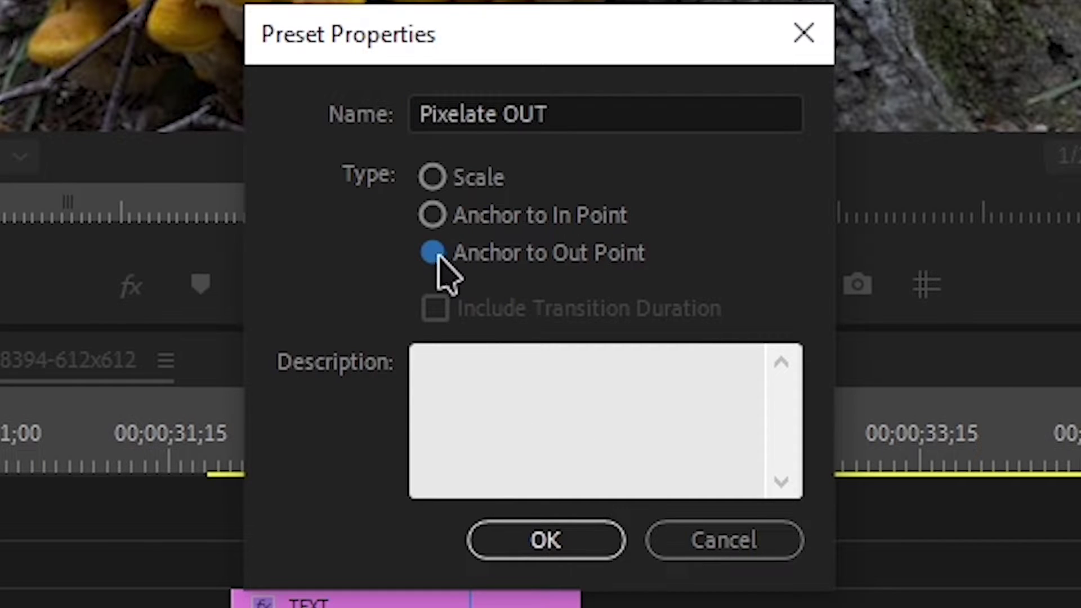
{"action": "left_click", "coordinate": [537, 543]}
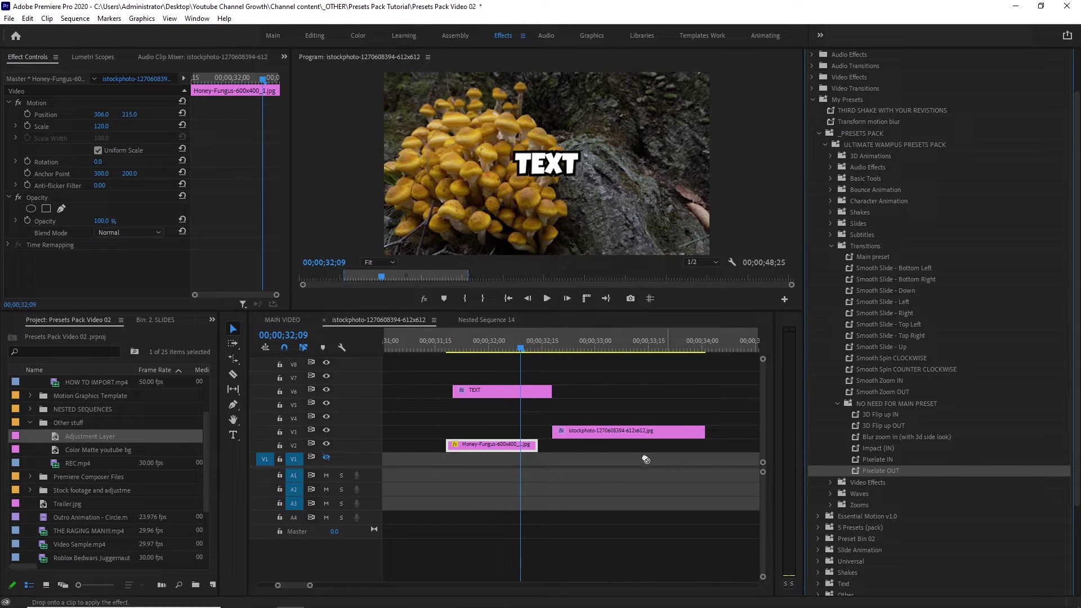
Reapply Pixelate OUT to the Honey-Fungus clip and play back its ending.
{"action": "left_click_drag", "start_coordinate": [645, 460], "coordinate": [527, 447]}
{"action": "key", "text": "Left"}
{"action": "key", "text": "Left"}
{"action": "key", "text": "Left"}
{"action": "key", "text": "Left"}
{"action": "key", "text": "Left"}
{"action": "key", "text": "Left"}
{"action": "key", "text": "Left"}
{"action": "key", "text": "Left"}
{"action": "key", "text": "Left"}
{"action": "key", "text": "Left"}
{"action": "key", "text": "Left"}
{"action": "key", "text": "Left"}
{"action": "key", "text": "Left"}
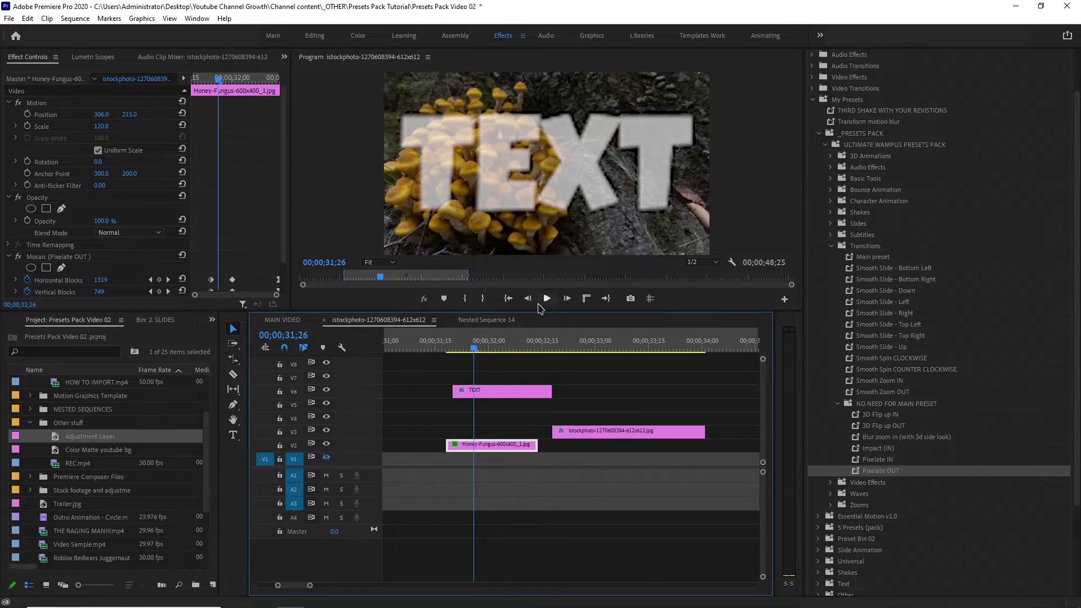
{"action": "left_click", "coordinate": [544, 300]}
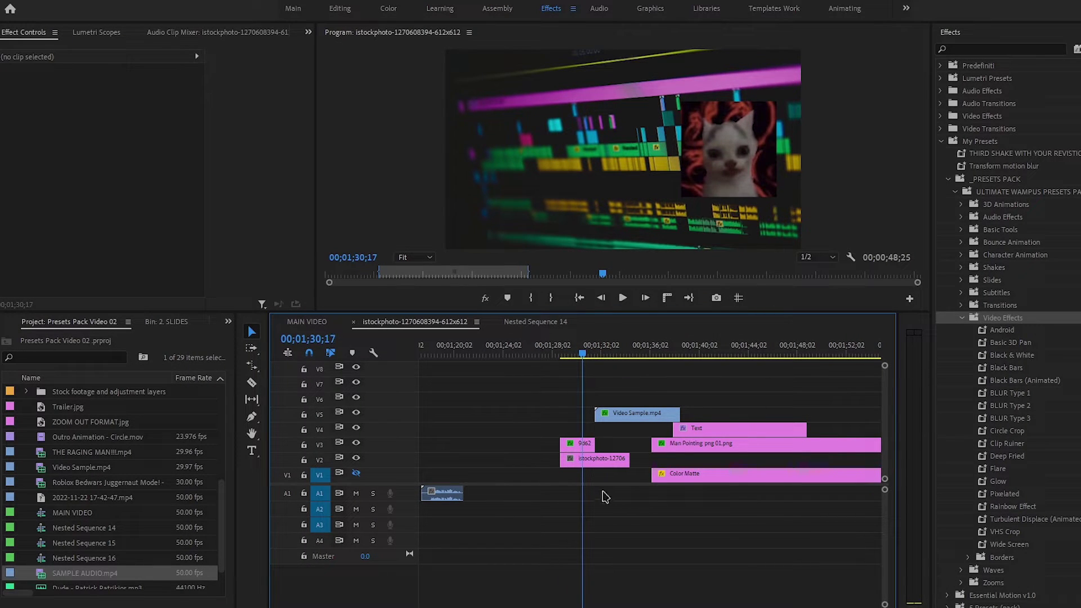
Apply Android and Basic 3D Pan to the istockphoto clip, preview, then undo Basic 3D Pan.
{"action": "left_click", "coordinate": [601, 459]}
{"action": "left_click_drag", "start_coordinate": [1005, 331], "coordinate": [1002, 336]}
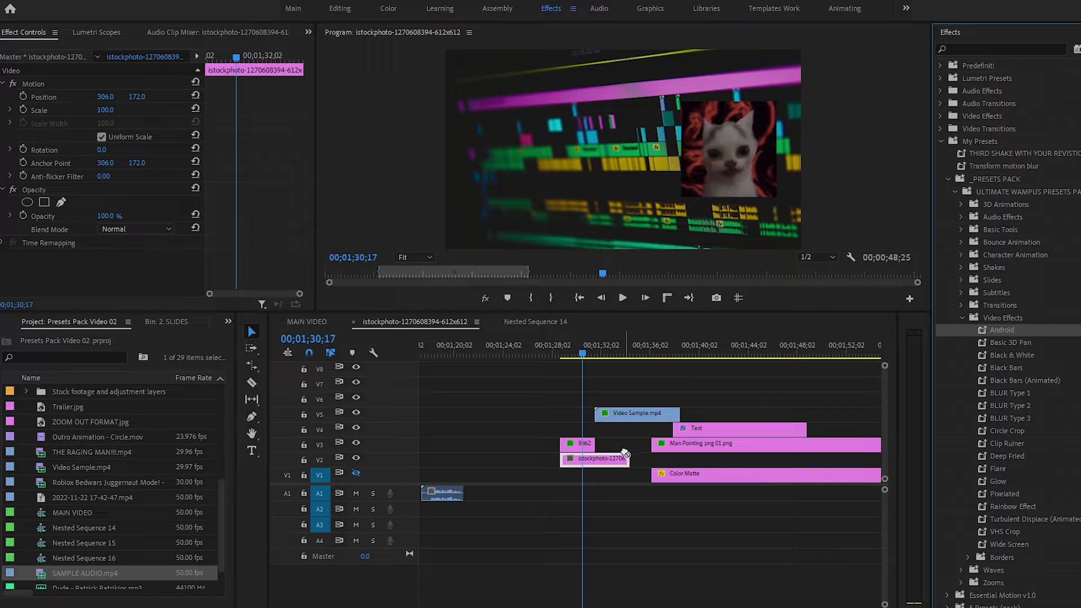
{"action": "left_click_drag", "start_coordinate": [625, 453], "coordinate": [624, 456]}
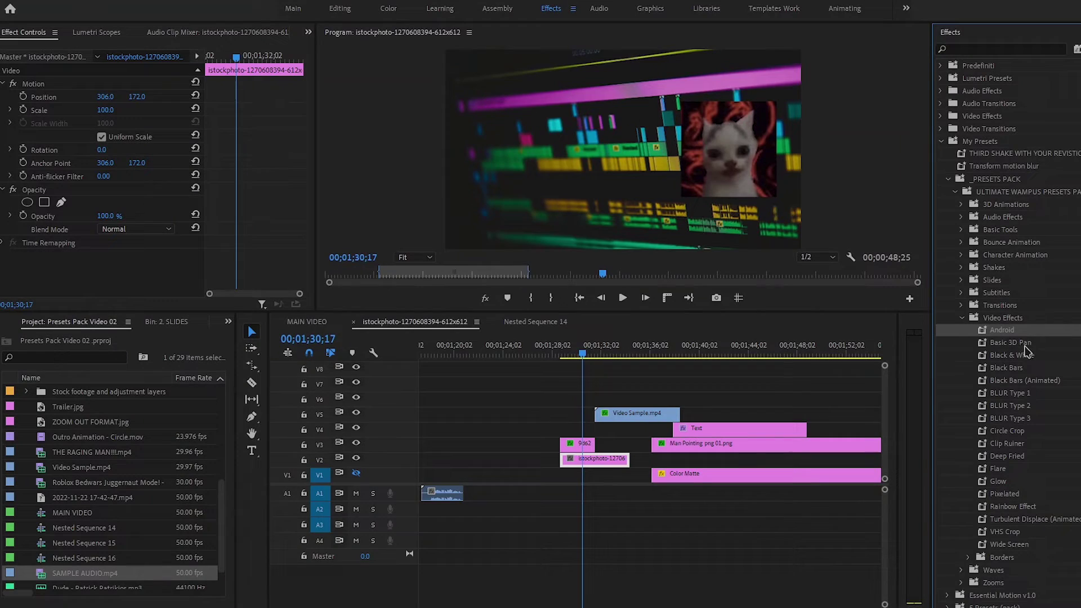
{"action": "left_click_drag", "start_coordinate": [1027, 344], "coordinate": [936, 372]}
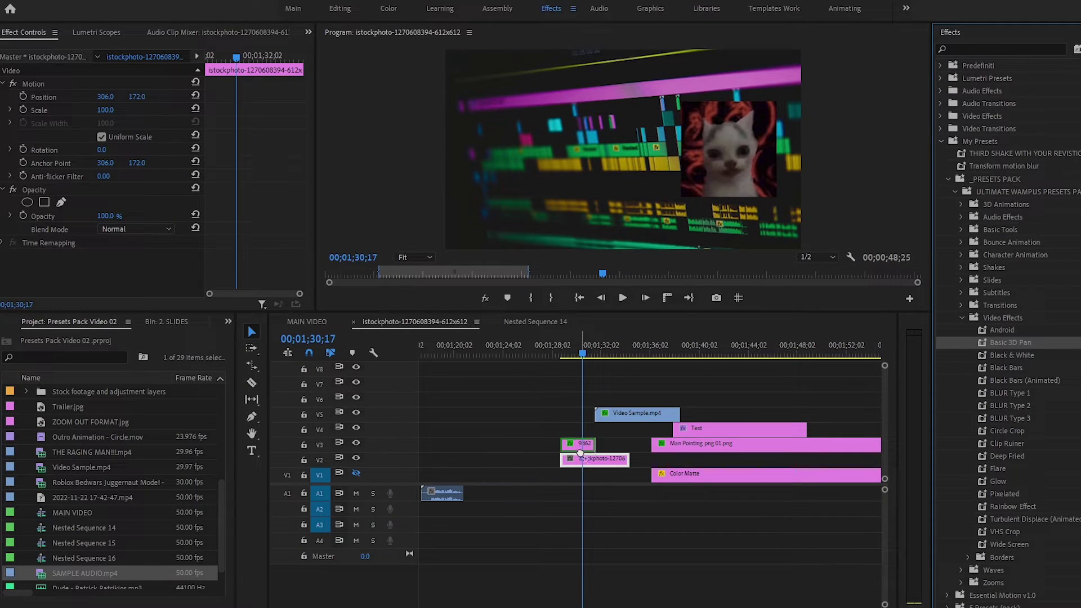
{"action": "left_click_drag", "start_coordinate": [580, 453], "coordinate": [580, 456]}
{"action": "key", "text": "space"}
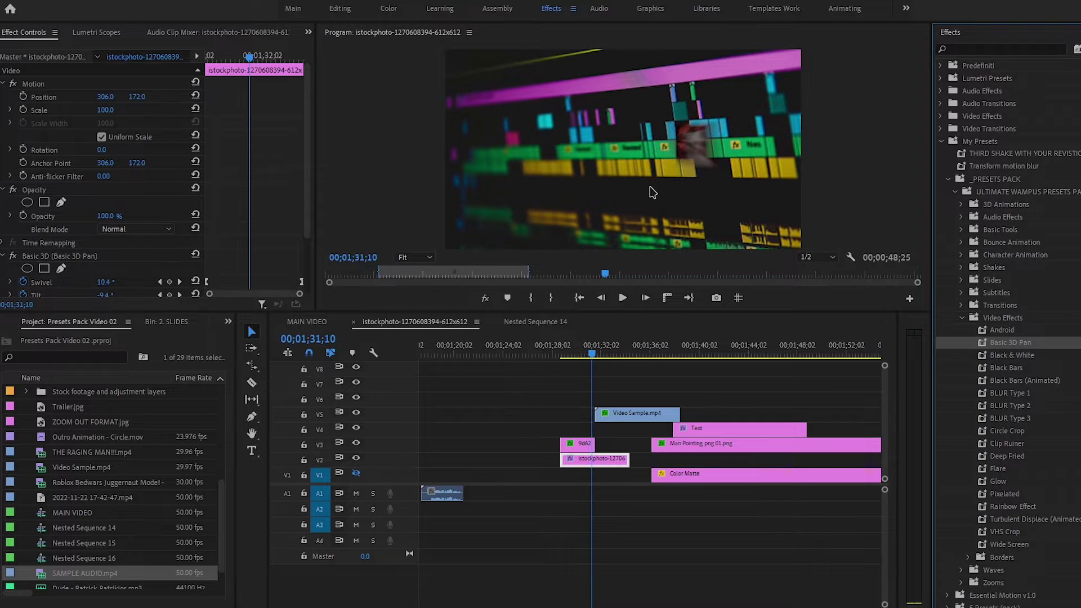
{"action": "key", "text": "ctrl+z"}
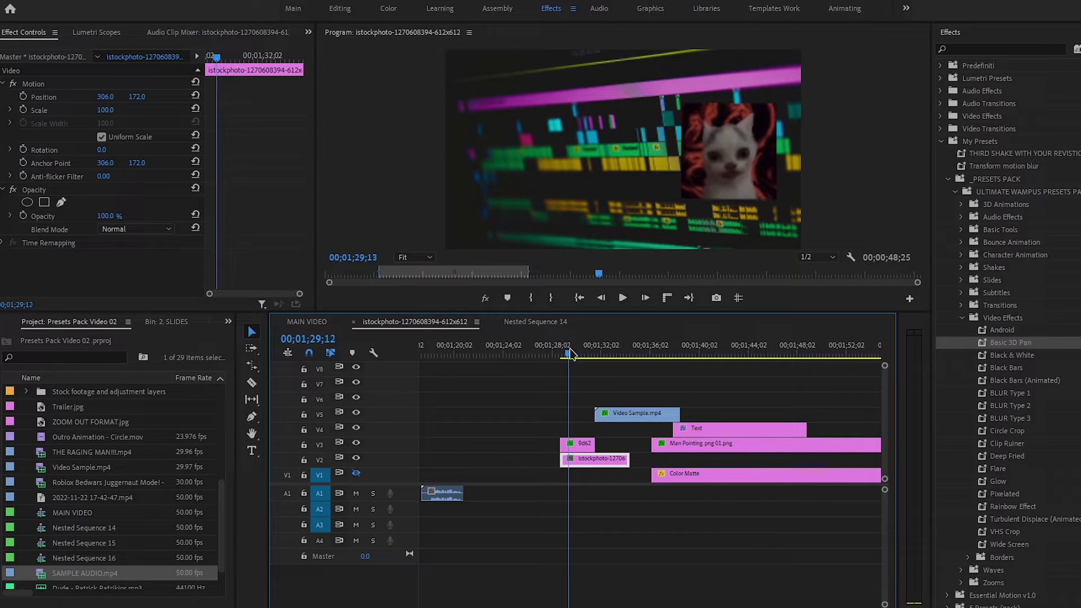
Try Black & White on the 9d62 clip and Black Bars on istockphoto, undoing each.
{"action": "left_click_drag", "start_coordinate": [1011, 354], "coordinate": [610, 462]}
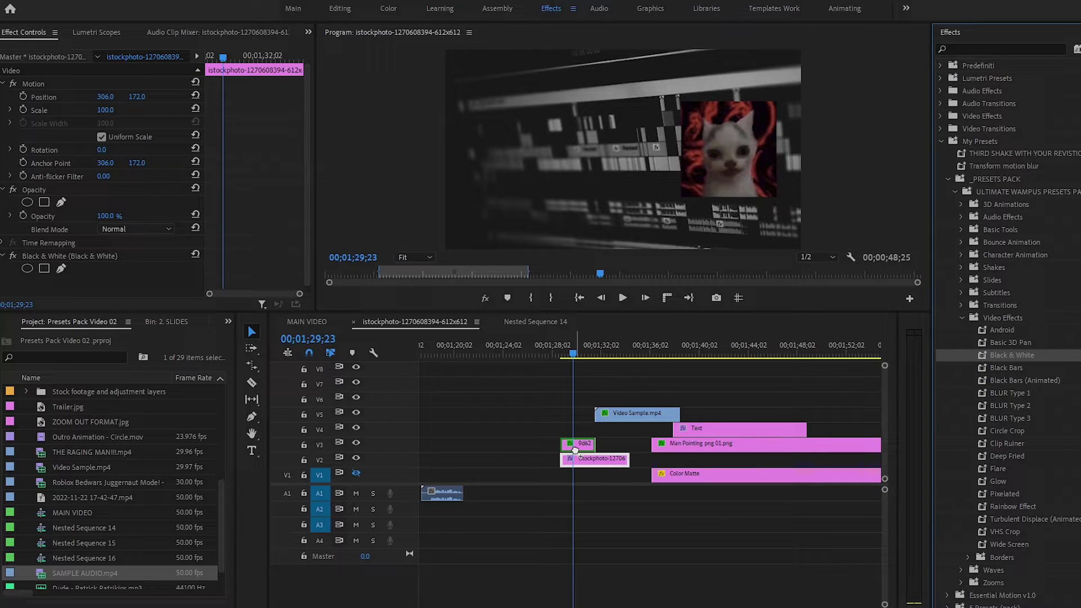
{"action": "left_click_drag", "start_coordinate": [575, 450], "coordinate": [577, 446]}
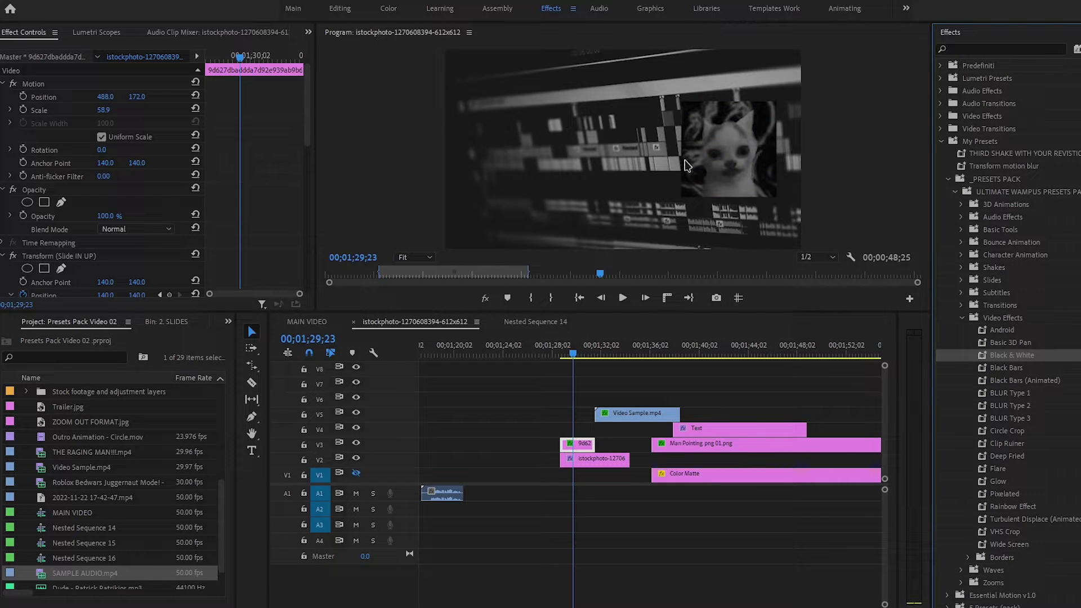
{"action": "key", "text": "ctrl+z"}
{"action": "key", "text": "ctrl+z"}
{"action": "left_click_drag", "start_coordinate": [1013, 368], "coordinate": [616, 460]}
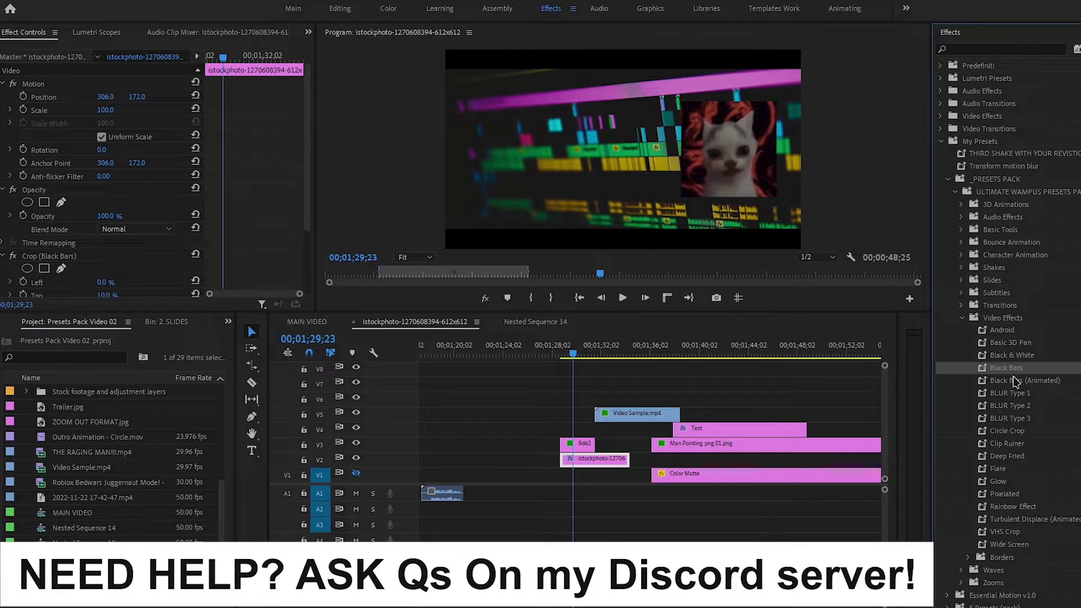
{"action": "key", "text": "ctrl+z"}
Apply BLUR Type 1, BLUR Type 2, BLUR Type 3 and Circle Crop to the 9d62 cat clip.
{"action": "left_click_drag", "start_coordinate": [1010, 393], "coordinate": [911, 448]}
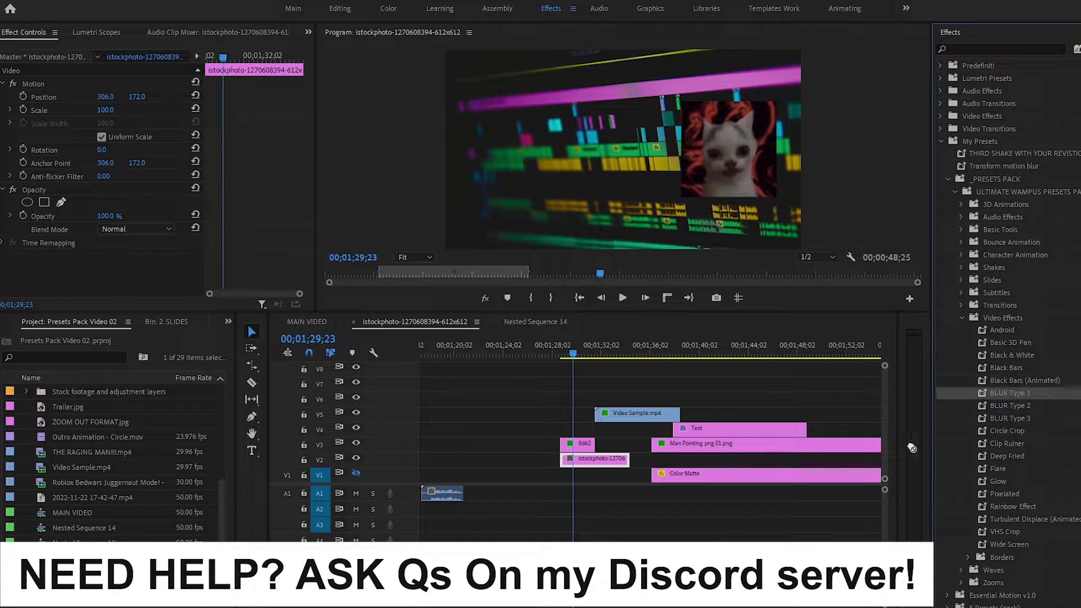
{"action": "left_click_drag", "start_coordinate": [602, 471], "coordinate": [580, 445]}
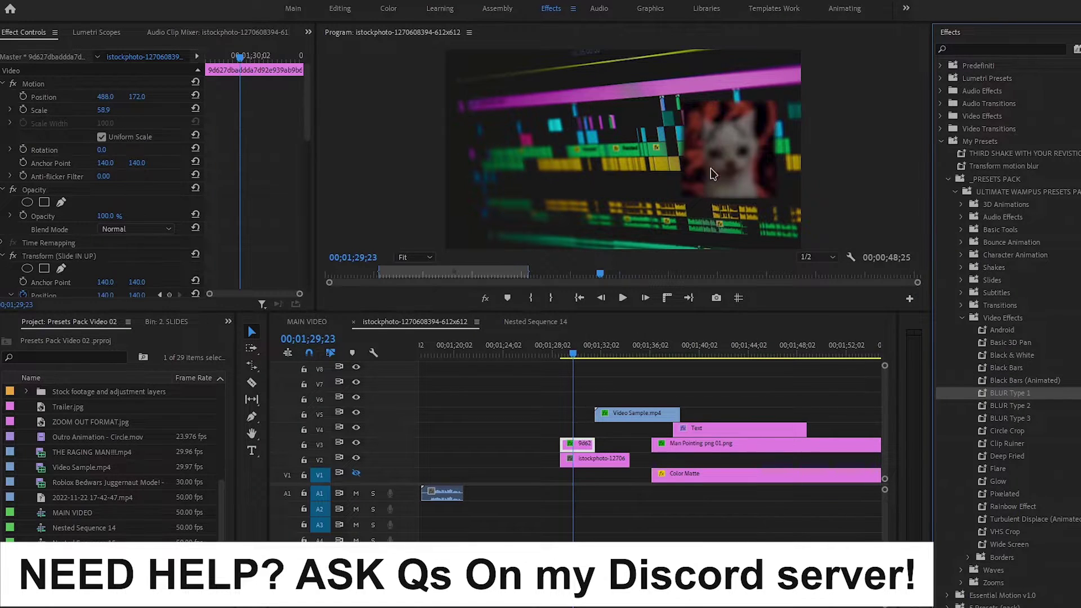
{"action": "left_click_drag", "start_coordinate": [1009, 406], "coordinate": [580, 447]}
{"action": "left_click_drag", "start_coordinate": [1009, 418], "coordinate": [925, 432]}
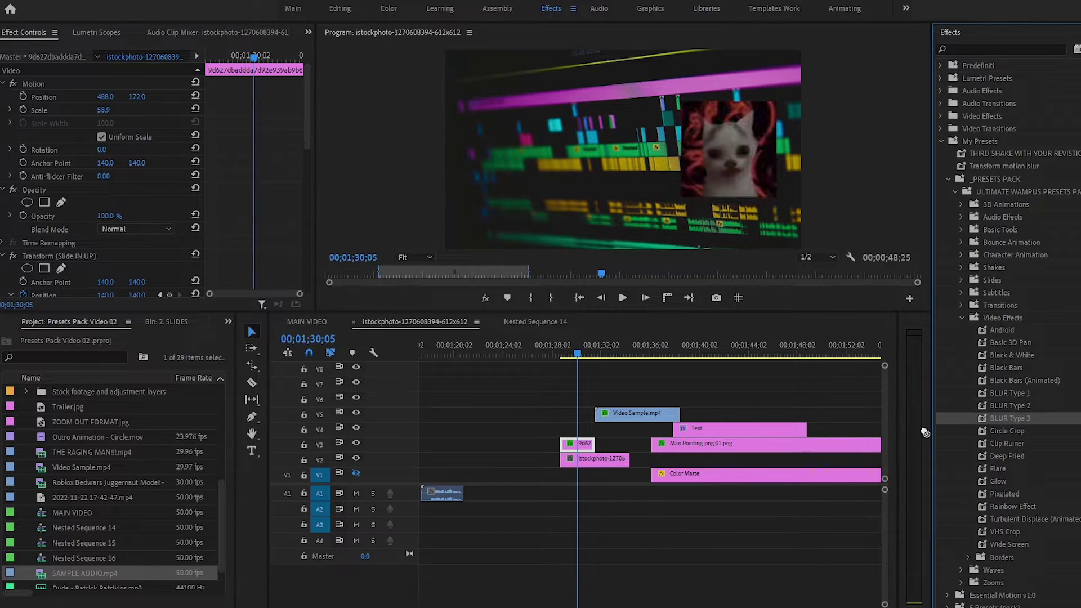
{"action": "left_click_drag", "start_coordinate": [578, 444], "coordinate": [579, 444]}
{"action": "left_click_drag", "start_coordinate": [1018, 432], "coordinate": [557, 448]}
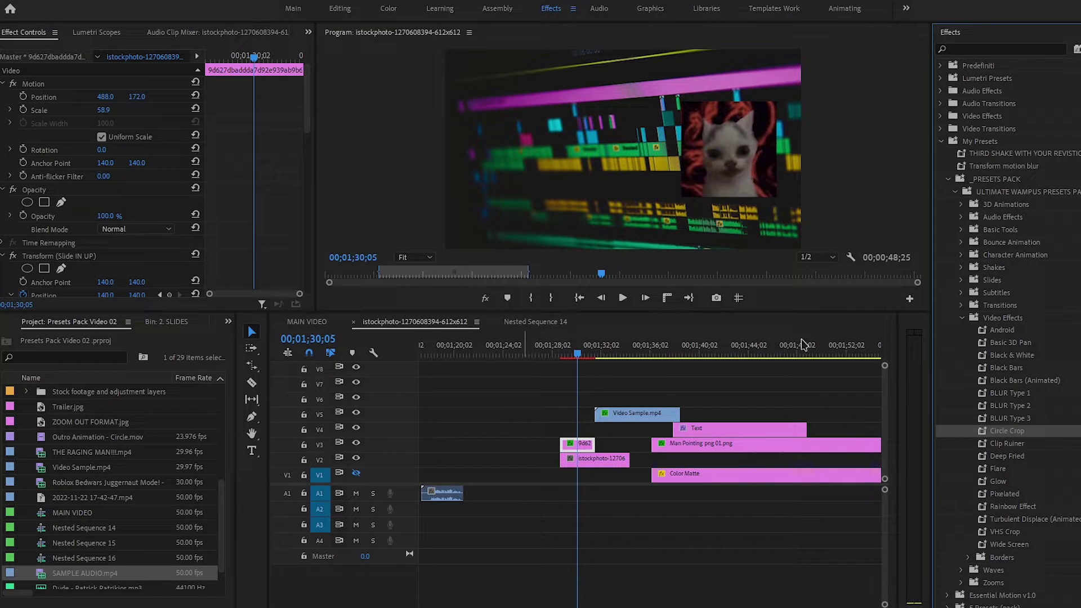
Shrink the Circle Crop radius to 127, shift its centre to 147.9, 109.6, and deselect all clips.
{"action": "scroll", "coordinate": [248, 236], "scroll_direction": "down", "scroll_amount": 10}
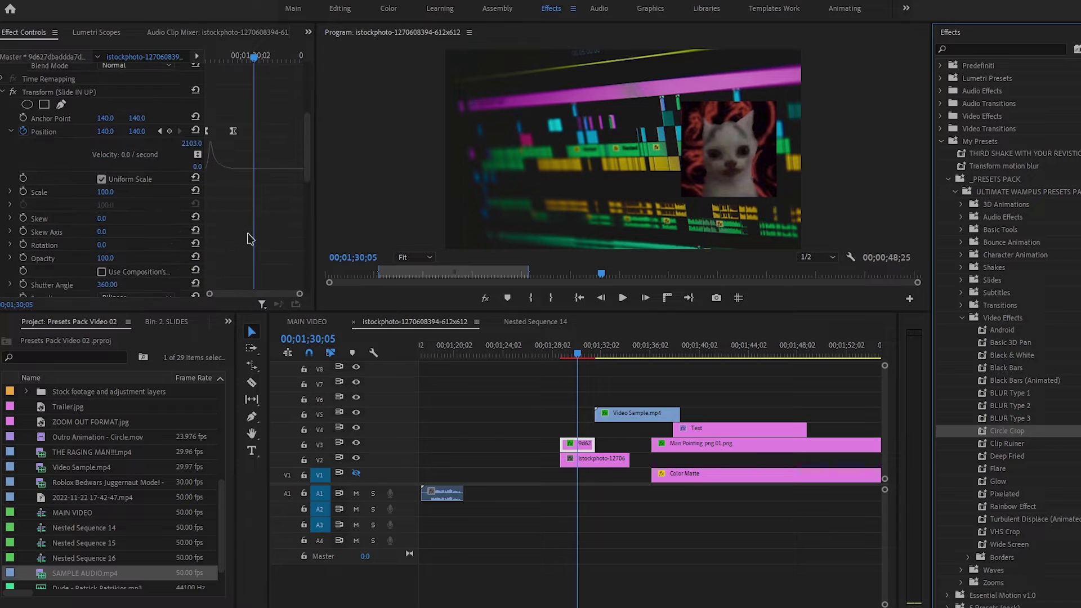
{"action": "scroll", "coordinate": [248, 236], "scroll_direction": "down", "scroll_amount": 8}
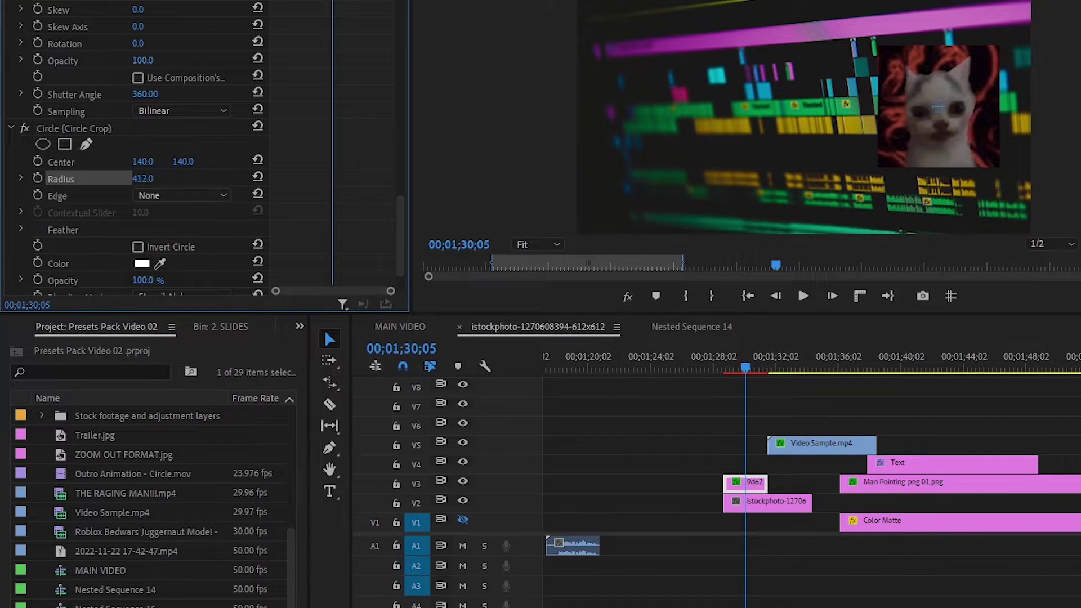
{"action": "left_click_drag", "start_coordinate": [143, 178], "coordinate": [83, 178]}
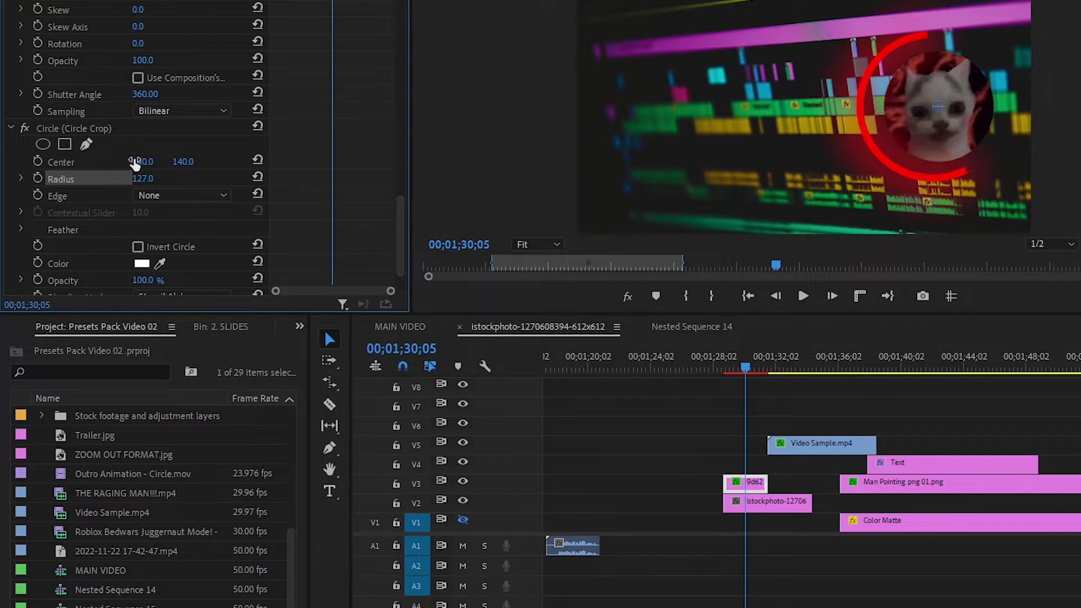
{"action": "left_click_drag", "start_coordinate": [923, 107], "coordinate": [945, 108]}
{"action": "left_click", "coordinate": [951, 403]}
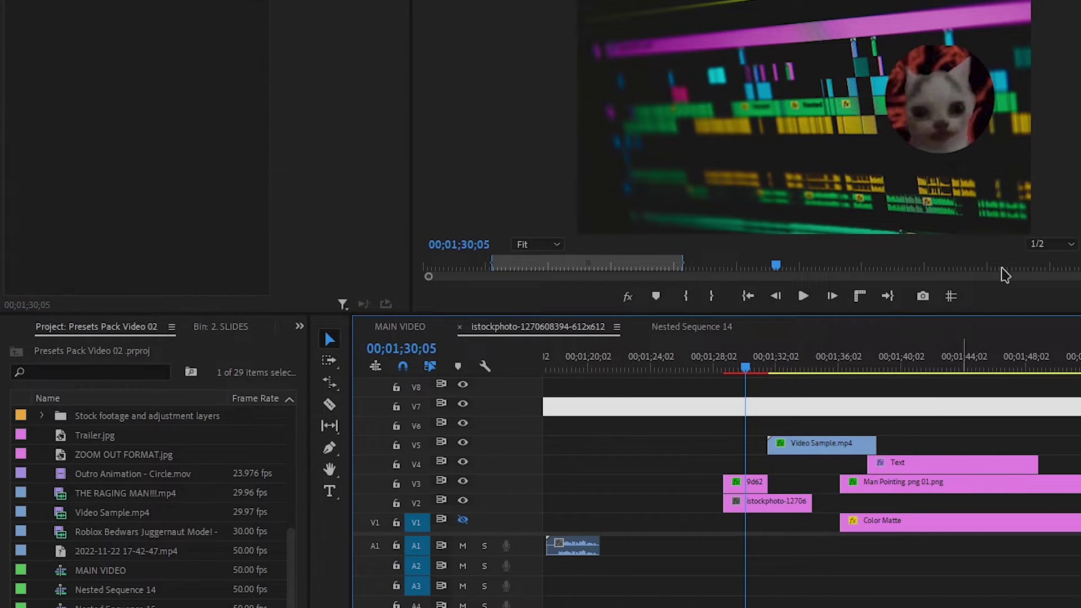
{"action": "left_click_drag", "start_coordinate": [917, 430], "coordinate": [930, 431]}
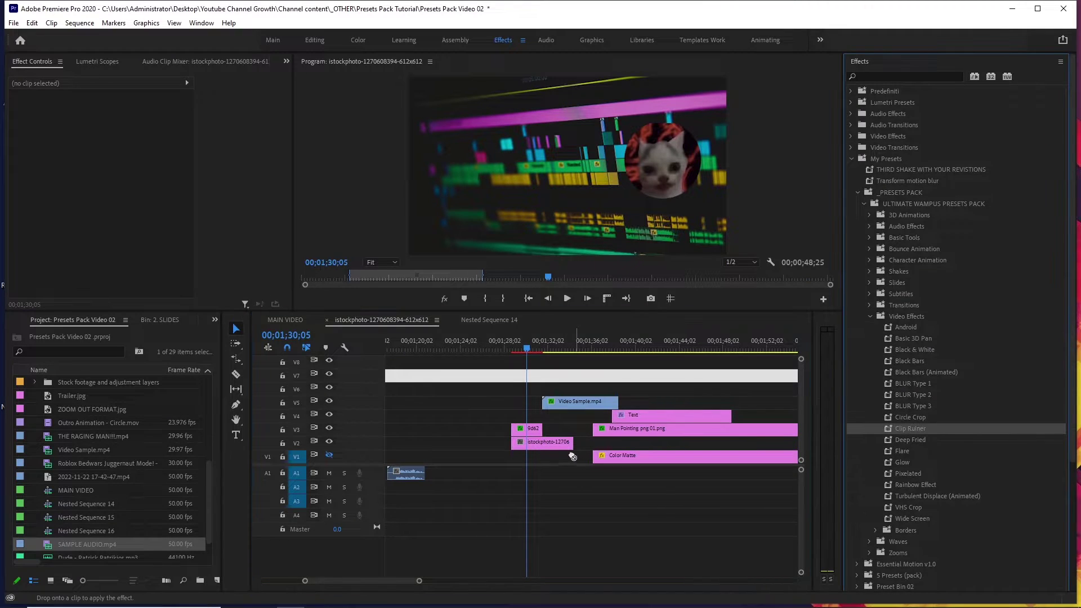
Apply Clip Ruiner to the V2 istockphoto clip and preview it from about 01;28;16.
{"action": "left_click_drag", "start_coordinate": [561, 454], "coordinate": [557, 445]}
{"action": "left_click", "coordinate": [503, 350]}
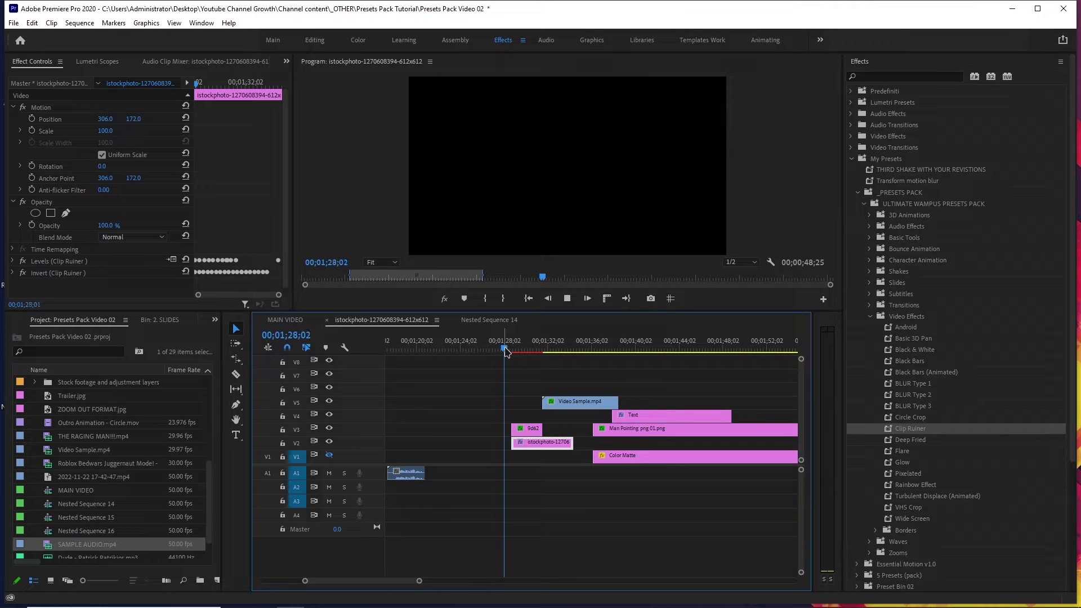
{"action": "key", "text": "space"}
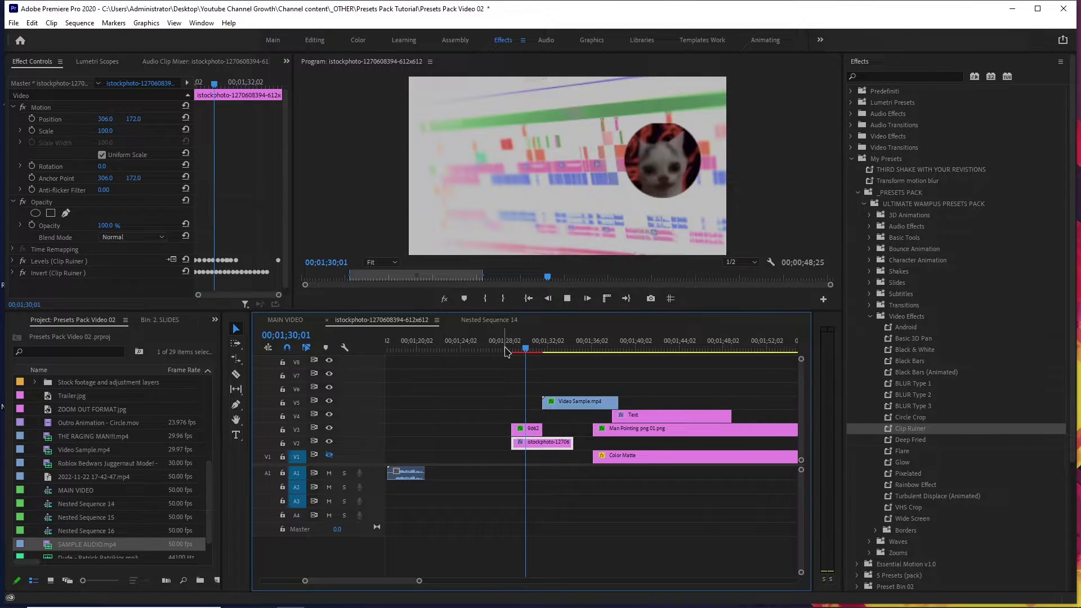
{"action": "left_click_drag", "start_coordinate": [507, 350], "coordinate": [511, 349]}
{"action": "key", "text": "space"}
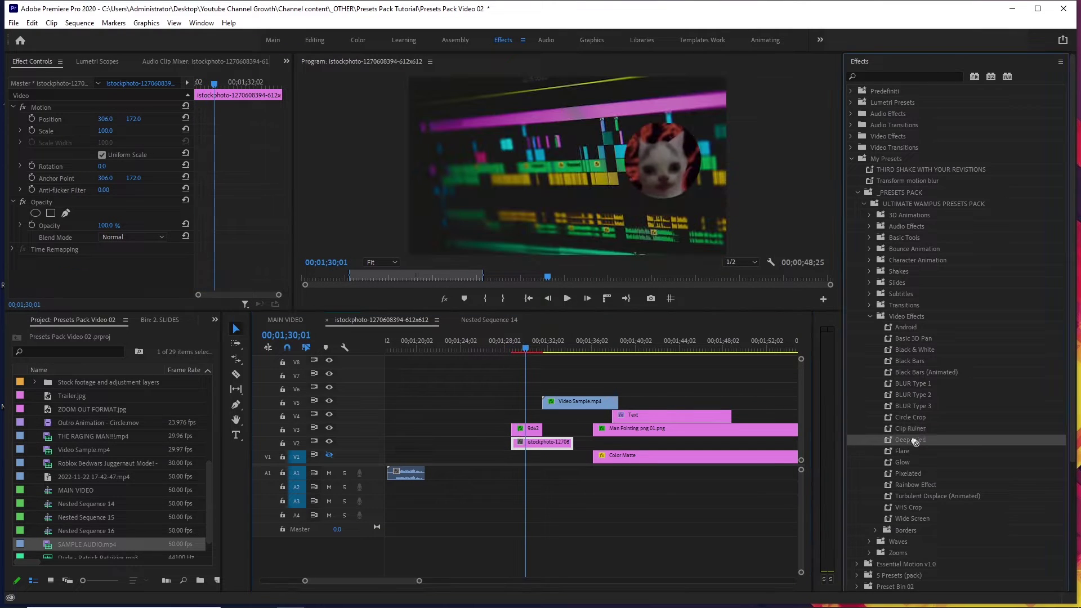
Apply Deep Fried to the istockphoto clip and preview the red oversharpened look.
{"action": "left_click_drag", "start_coordinate": [561, 448], "coordinate": [560, 447]}
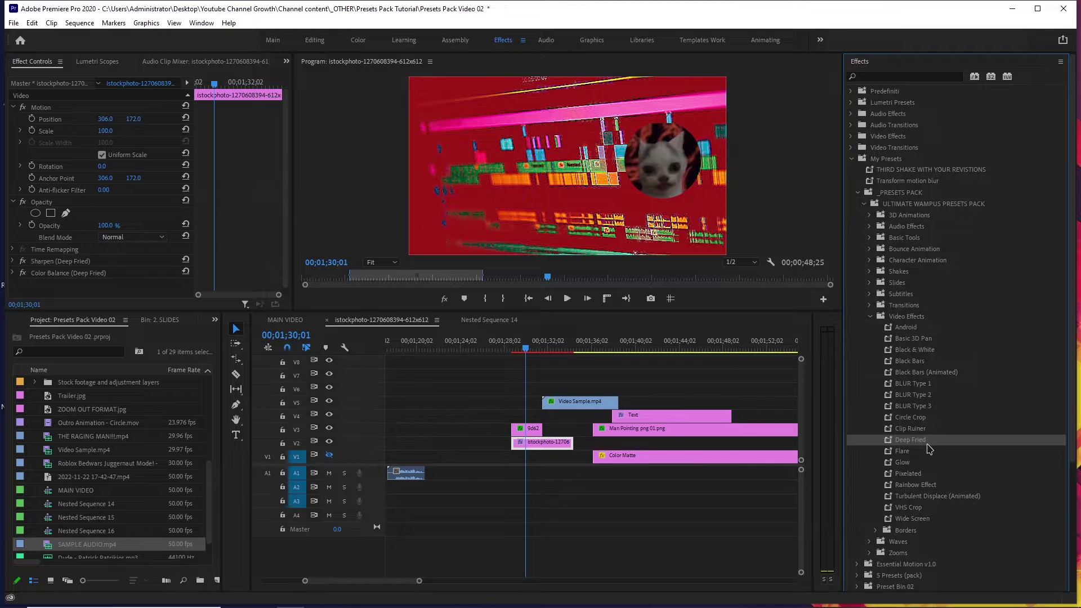
{"action": "left_click", "coordinate": [533, 428]}
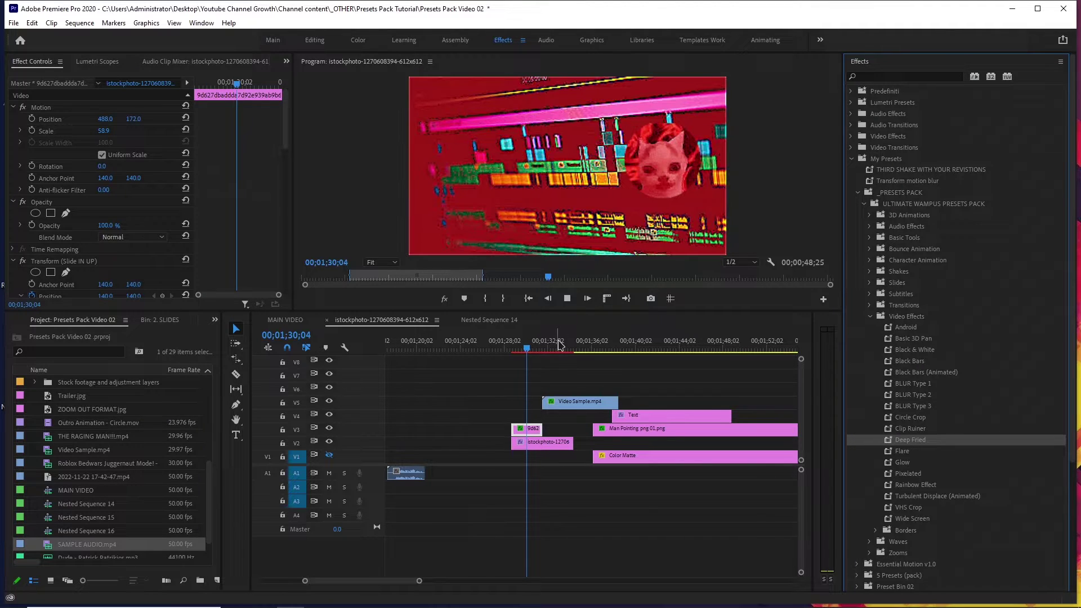
{"action": "left_click", "coordinate": [531, 349]}
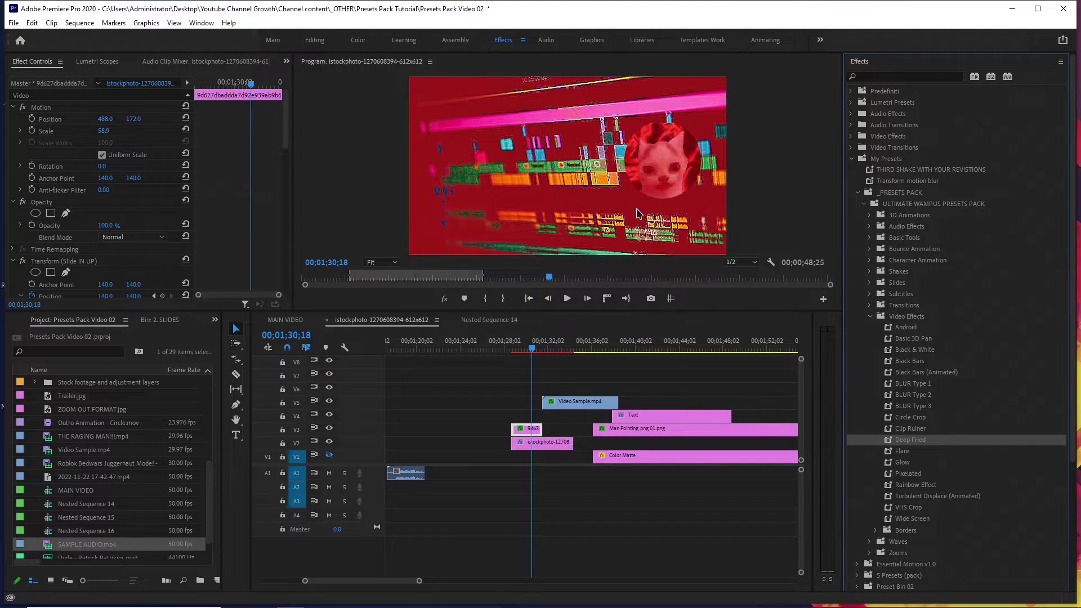
{"action": "key", "text": "space"}
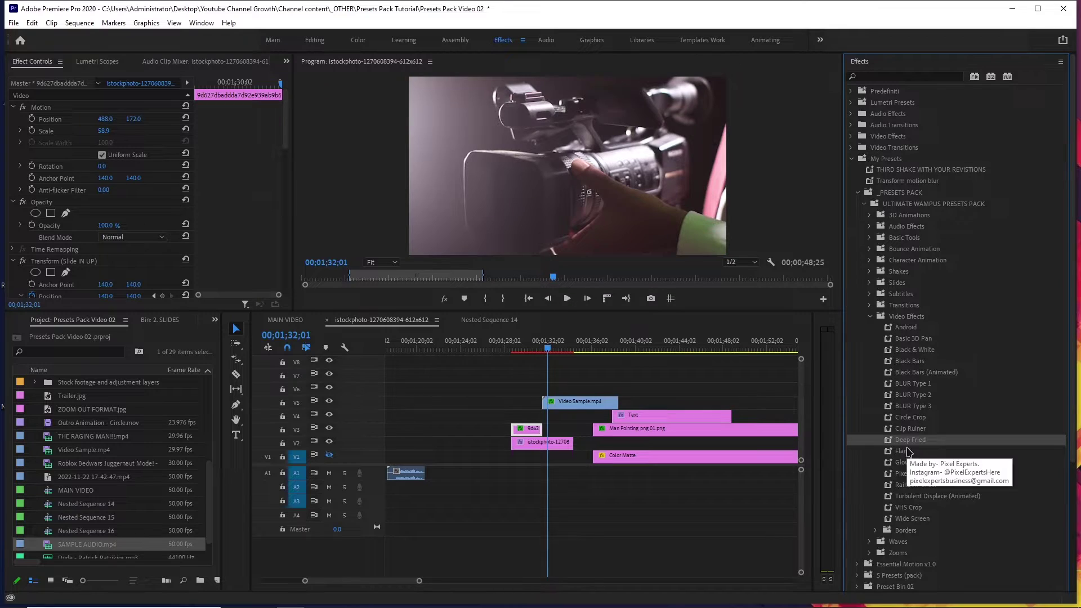
Apply Flare and then Glow to the Video Sample.mp4 clip, previewing each.
{"action": "left_click", "coordinate": [902, 450]}
{"action": "left_click", "coordinate": [563, 401]}
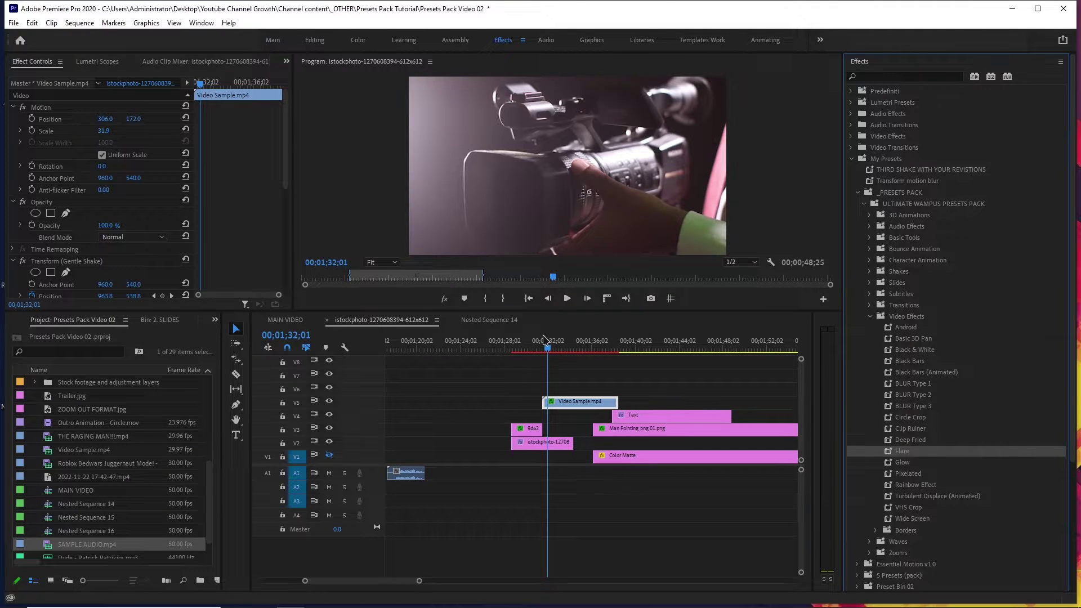
{"action": "left_click", "coordinate": [540, 345]}
{"action": "key", "text": "space"}
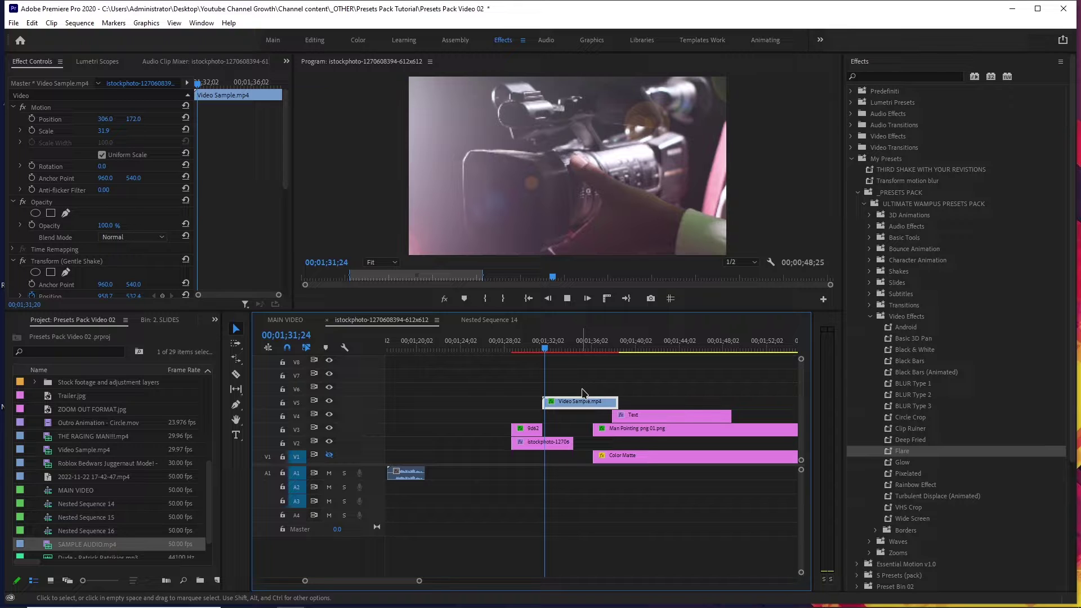
{"action": "key", "text": "space"}
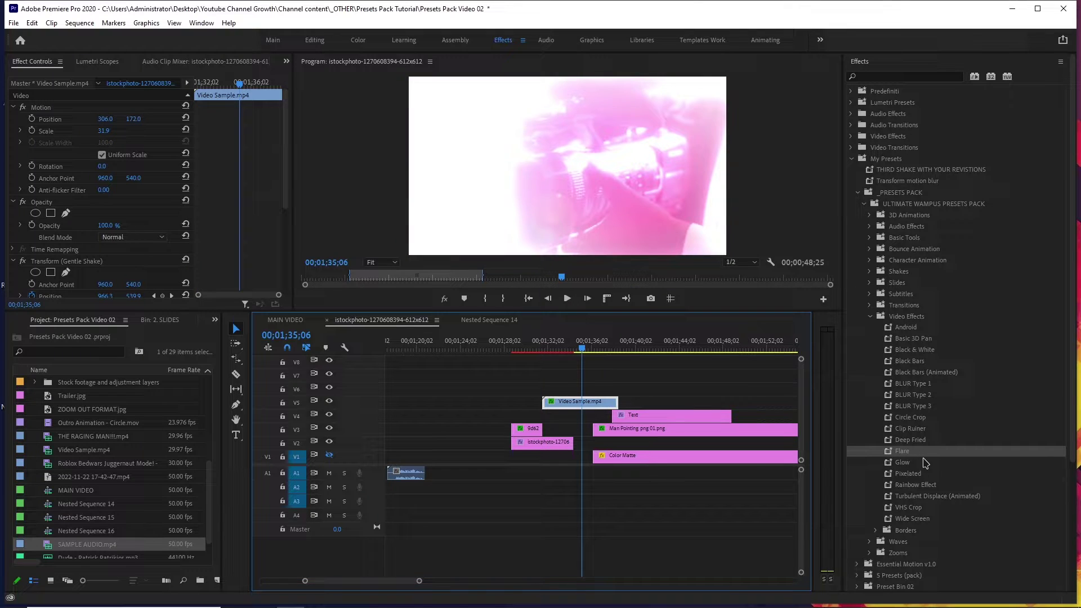
{"action": "left_click_drag", "start_coordinate": [902, 462], "coordinate": [589, 400]}
{"action": "left_click", "coordinate": [544, 349]}
{"action": "key", "text": "space"}
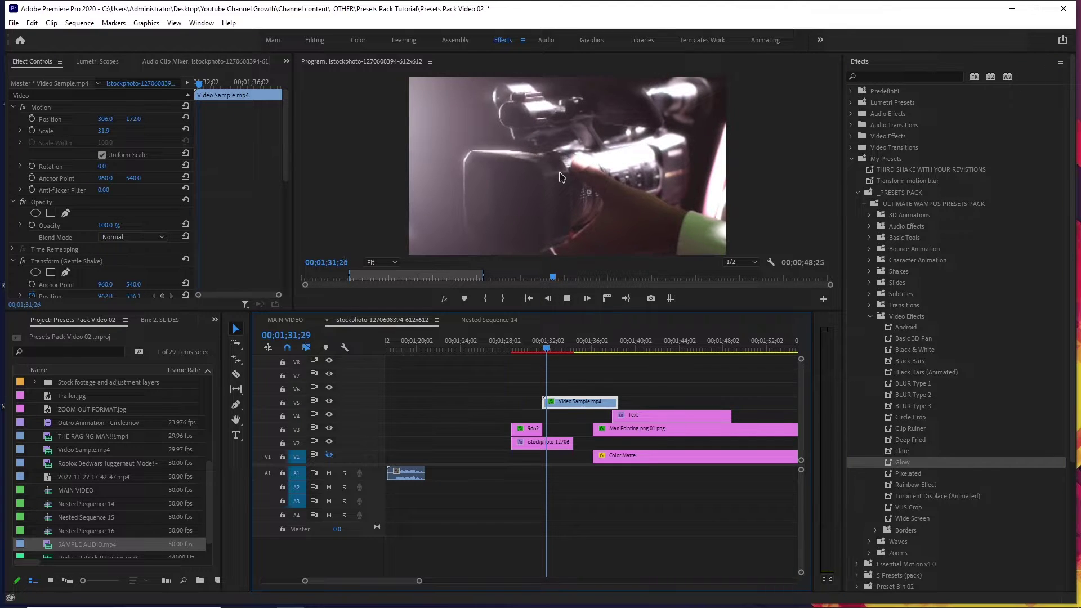
{"action": "key", "text": "space"}
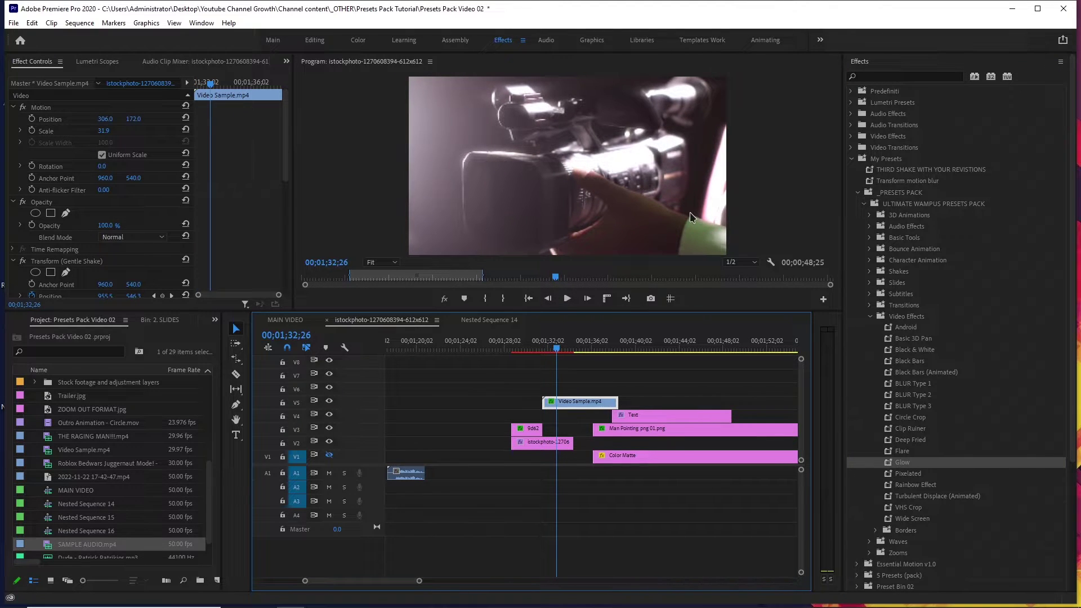
Try Pixelated on Video Sample.mp4, undo it, and apply Wide Screen instead.
{"action": "left_click", "coordinate": [899, 476]}
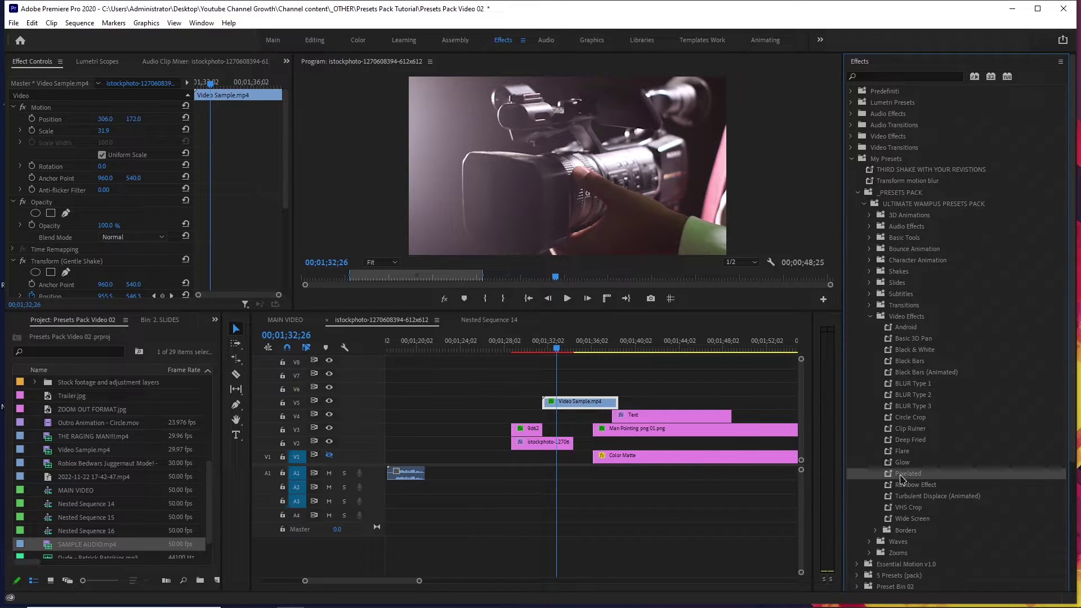
{"action": "left_click_drag", "start_coordinate": [898, 476], "coordinate": [590, 406]}
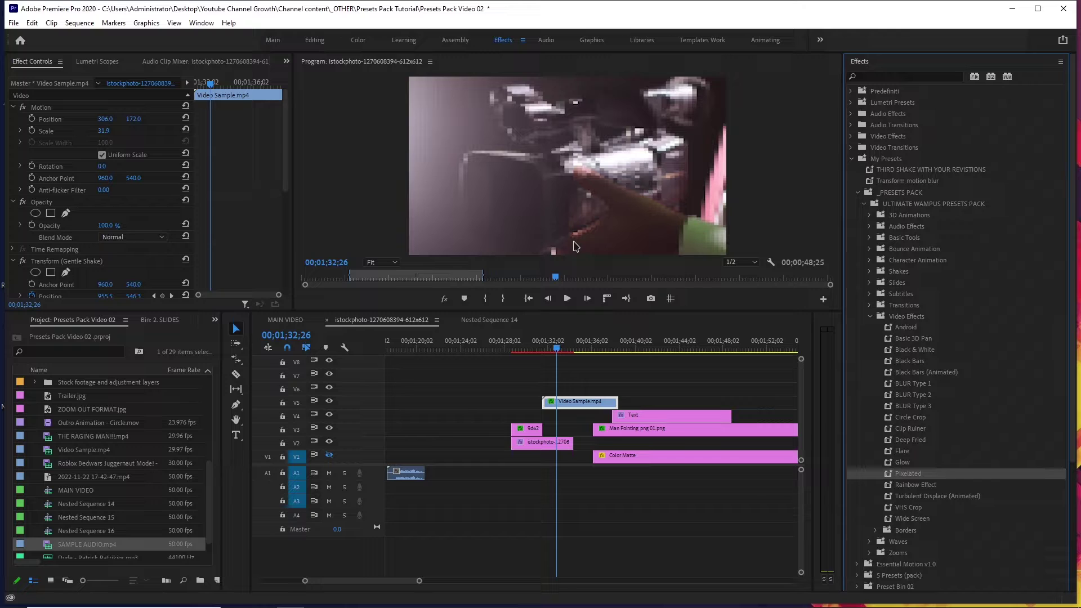
{"action": "left_click", "coordinate": [900, 332]}
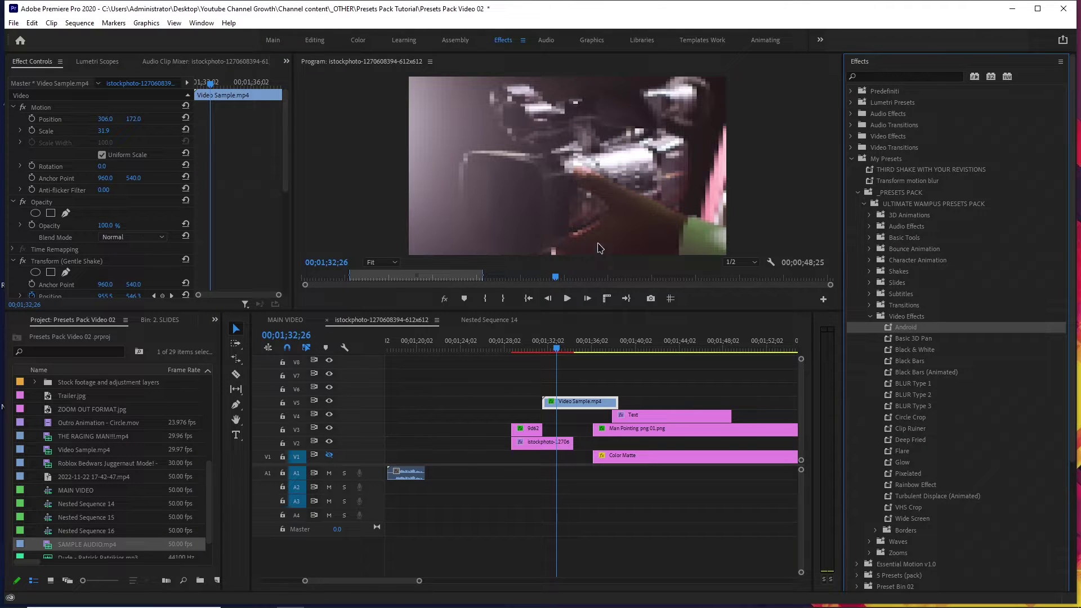
{"action": "key", "text": "ctrl+z"}
{"action": "left_click", "coordinate": [915, 518]}
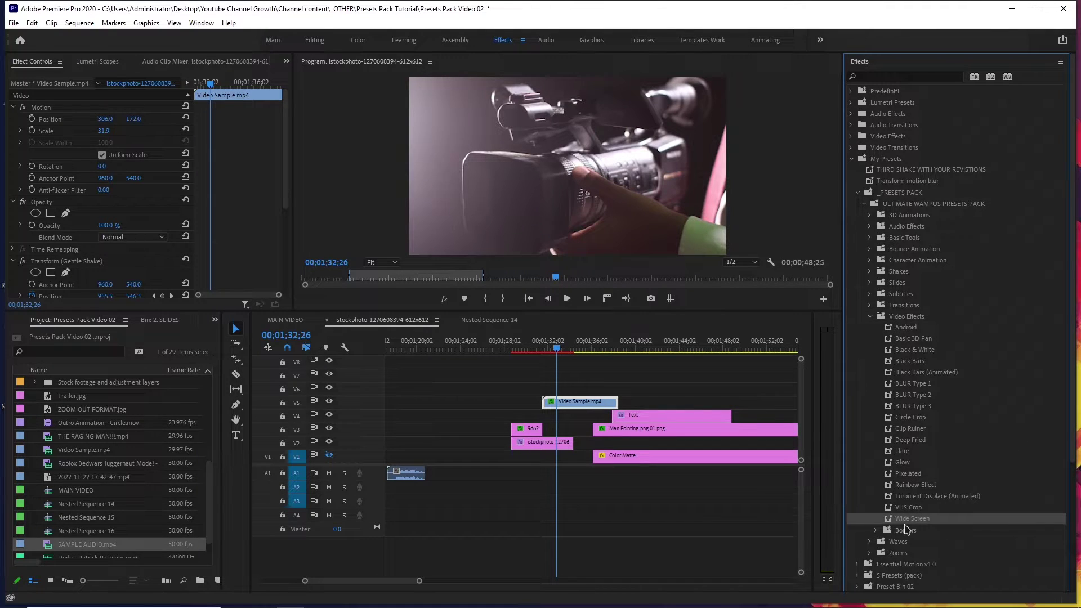
{"action": "left_click_drag", "start_coordinate": [904, 523], "coordinate": [755, 504]}
{"action": "left_click_drag", "start_coordinate": [578, 414], "coordinate": [579, 411]}
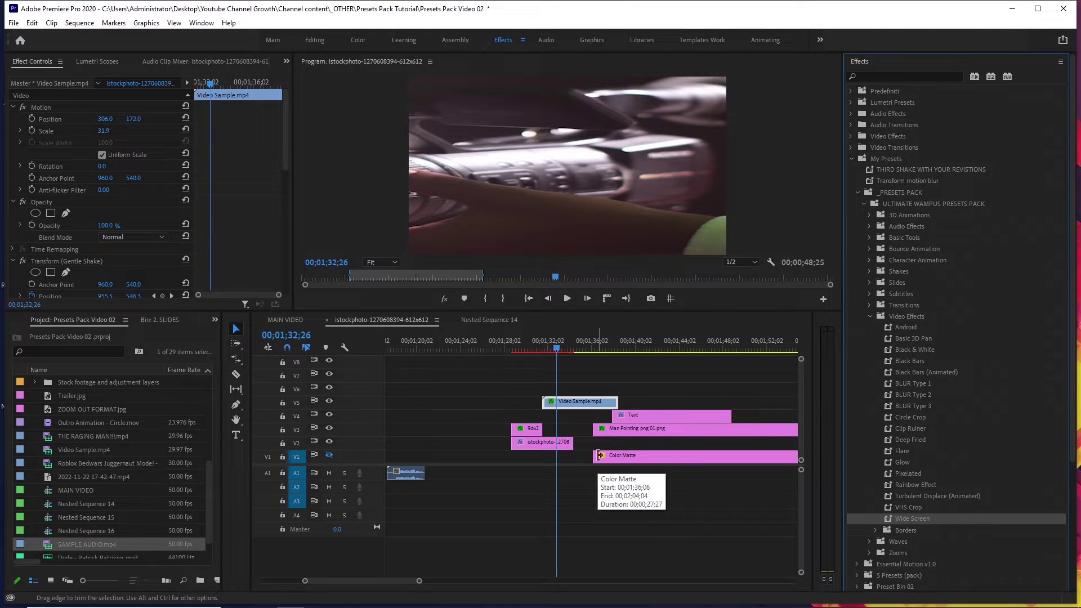
{"action": "left_click", "coordinate": [605, 350]}
Move Video Sample.mp4 earlier on V5 and set the Man Pointing image to 201.8, 239.3.
{"action": "left_click_drag", "start_coordinate": [586, 402], "coordinate": [541, 403]}
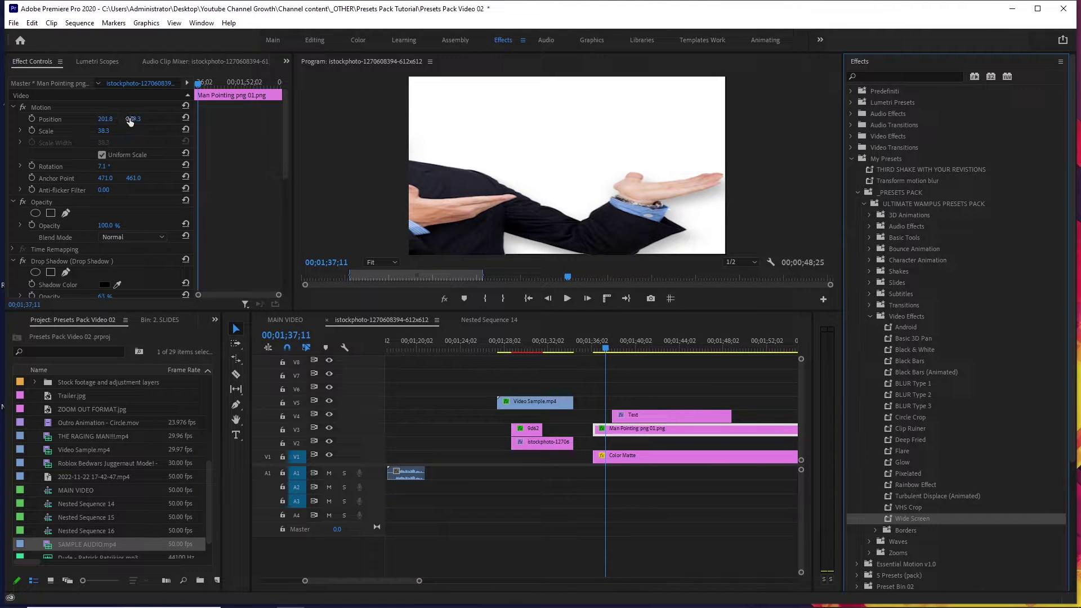
{"action": "left_click_drag", "start_coordinate": [130, 119], "coordinate": [111, 120]}
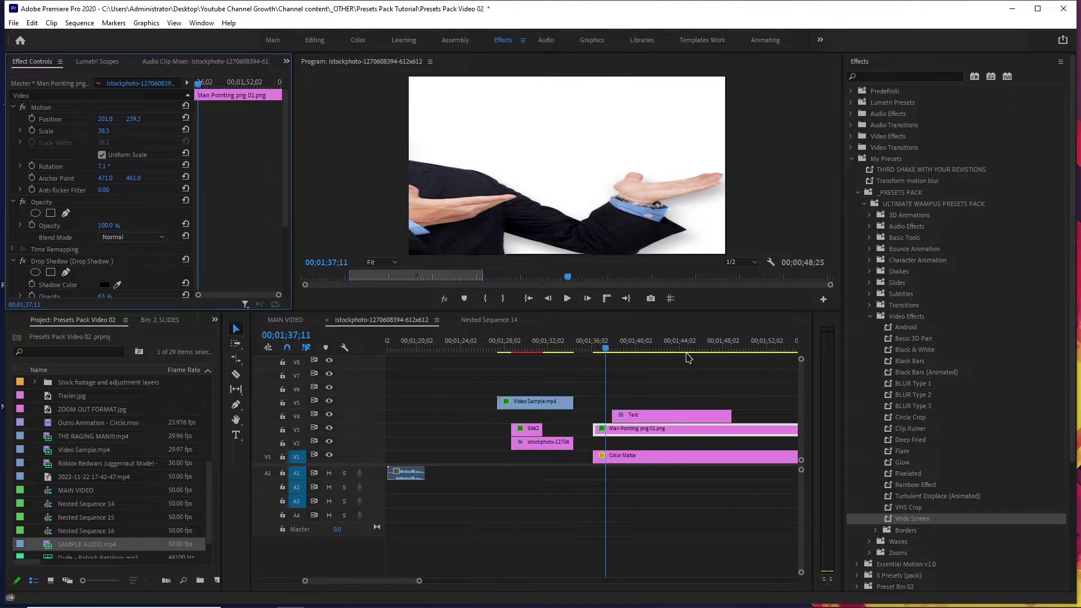
{"action": "left_click", "coordinate": [550, 345]}
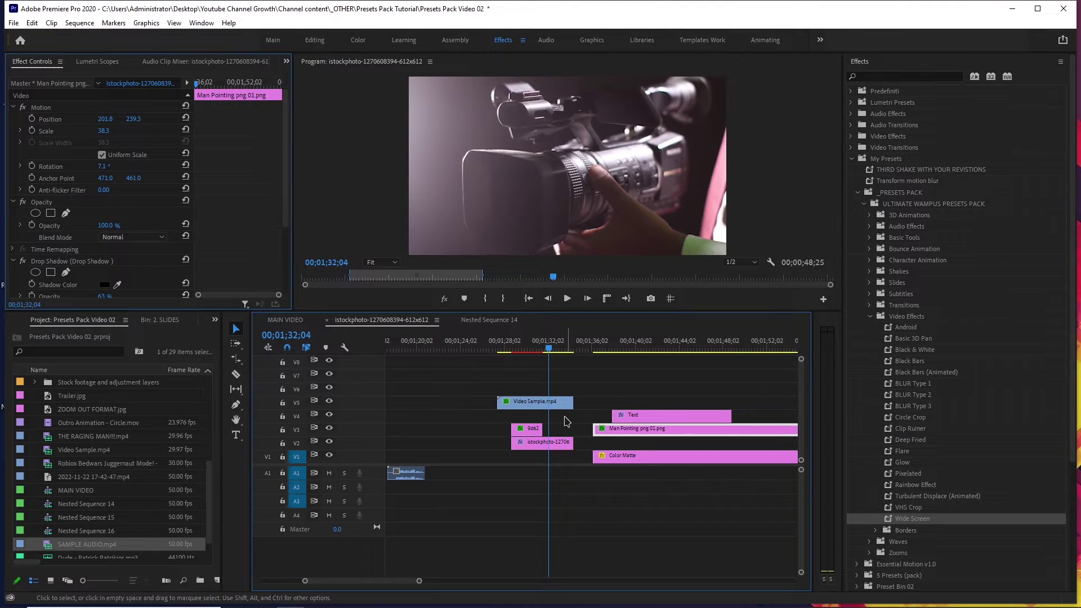
Undo the three recent scale changes on the Video Sample.mp4 clip.
{"action": "left_click", "coordinate": [554, 403]}
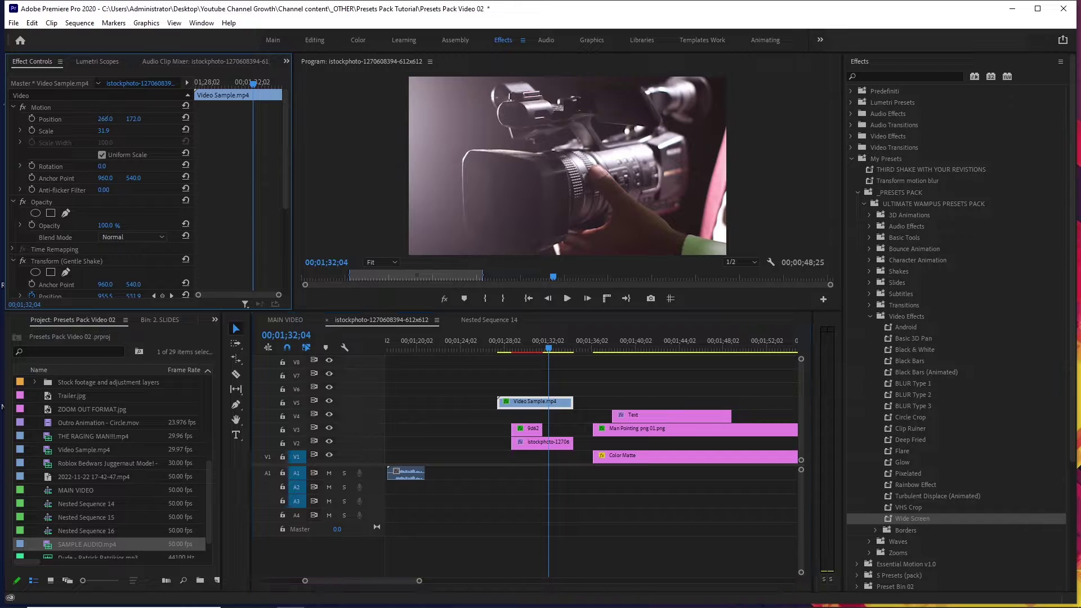
{"action": "key", "text": "ctrl+z"}
{"action": "key", "text": "ctrl+z"}
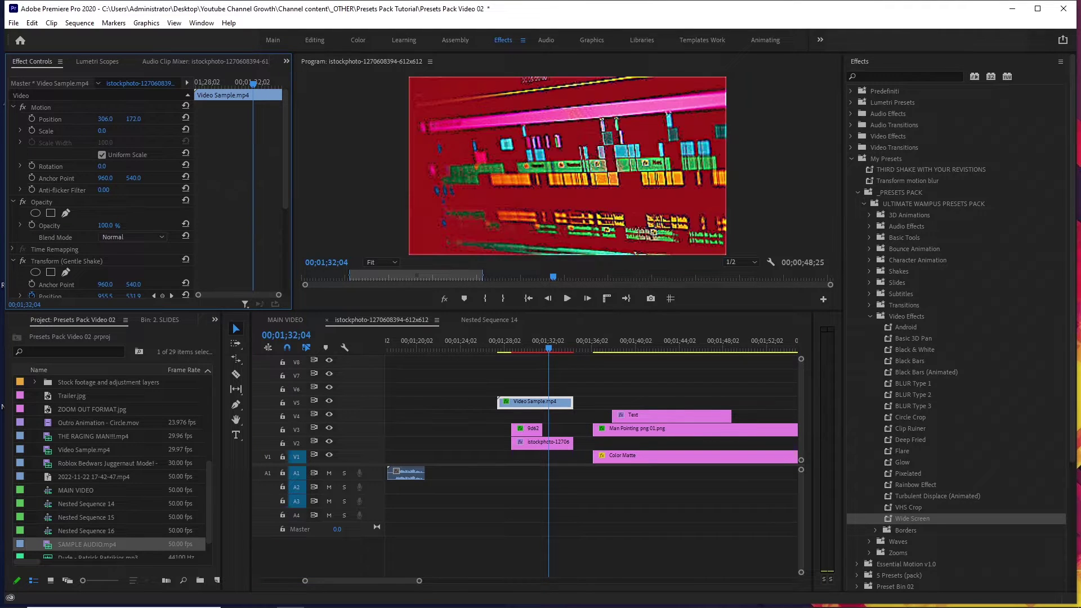
{"action": "key", "text": "ctrl+z"}
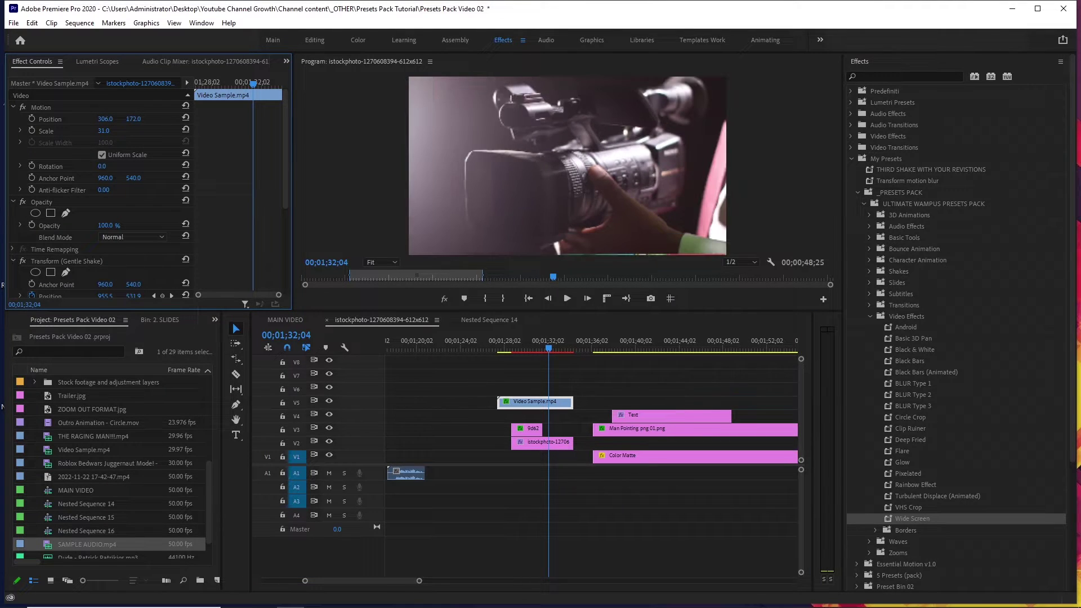
{"action": "key", "text": "ctrl+z"}
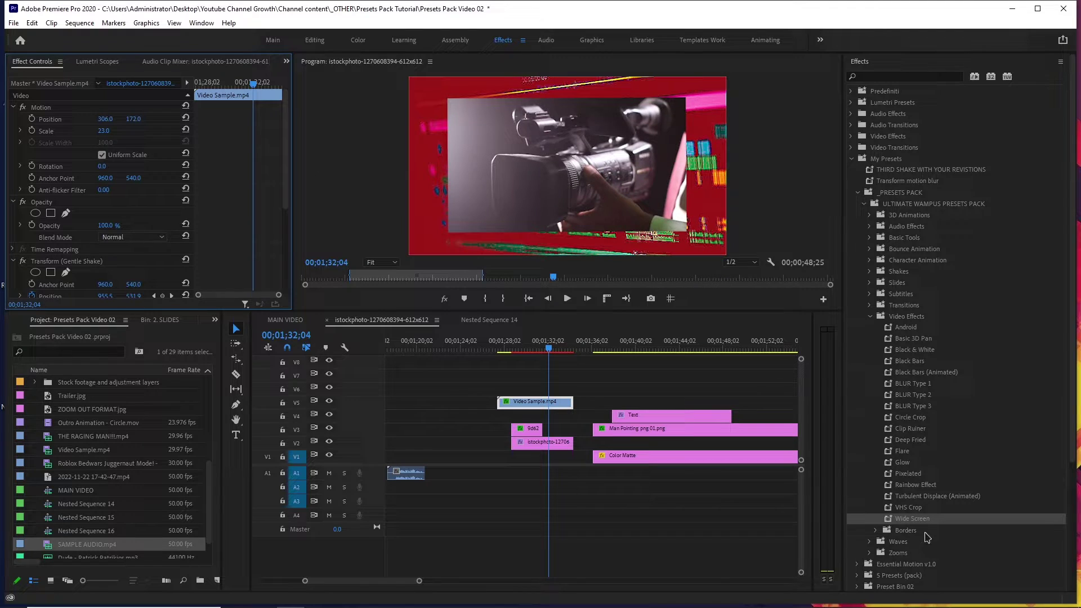
Apply White Border to Video Sample.mp4, undo it, then apply the thick White Border.
{"action": "left_click", "coordinate": [915, 520]}
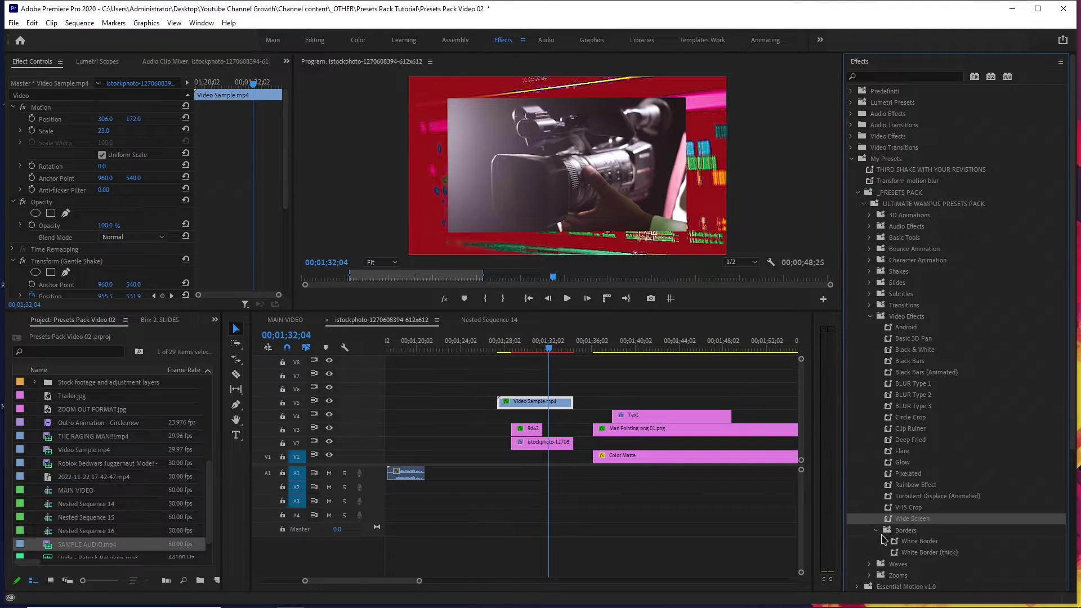
{"action": "left_click", "coordinate": [875, 531]}
{"action": "scroll", "coordinate": [900, 506], "scroll_direction": "down", "scroll_amount": 2}
{"action": "left_click", "coordinate": [917, 488]}
{"action": "left_click_drag", "start_coordinate": [917, 488], "coordinate": [526, 405]}
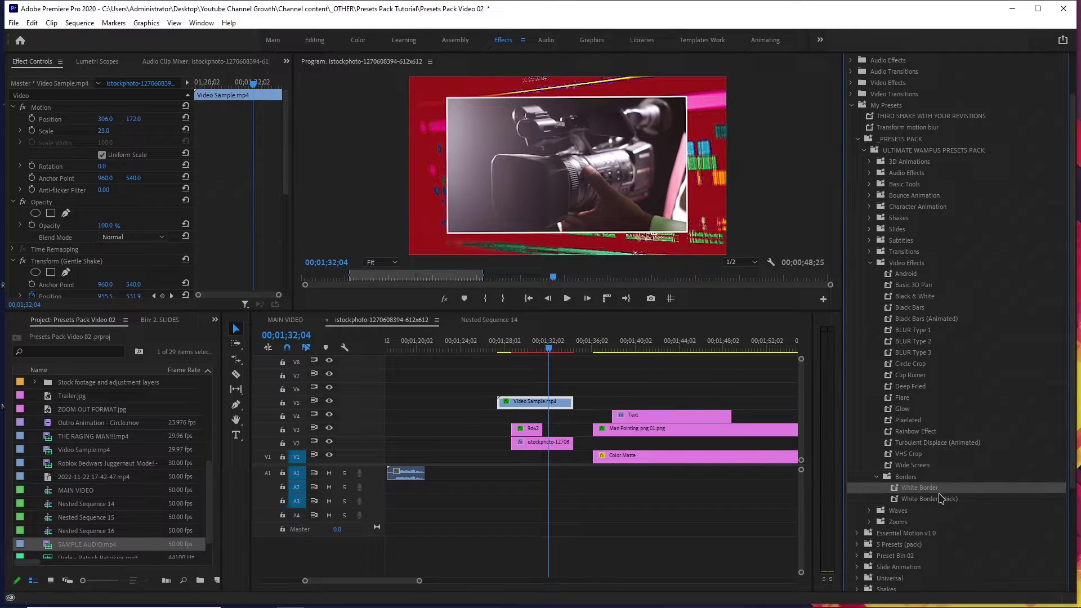
{"action": "key", "text": "ctrl+z"}
{"action": "left_click_drag", "start_coordinate": [940, 499], "coordinate": [533, 405]}
Play back from 01;27;09 and move the Video Sample clip later on V5.
{"action": "left_click", "coordinate": [495, 345]}
{"action": "key", "text": "space"}
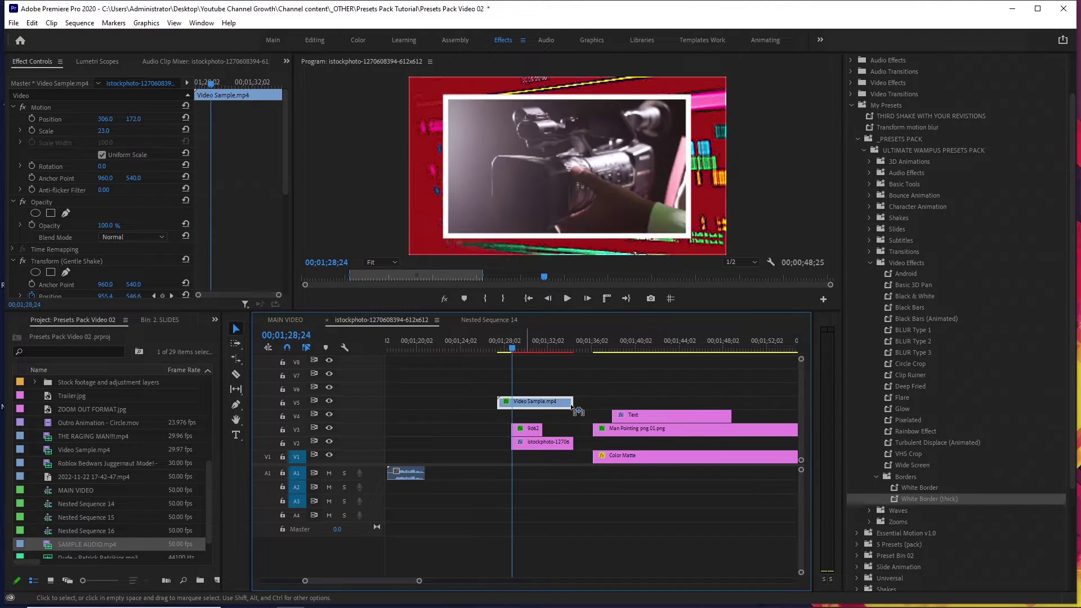
{"action": "left_click_drag", "start_coordinate": [535, 401], "coordinate": [657, 401]}
{"action": "key", "text": "space"}
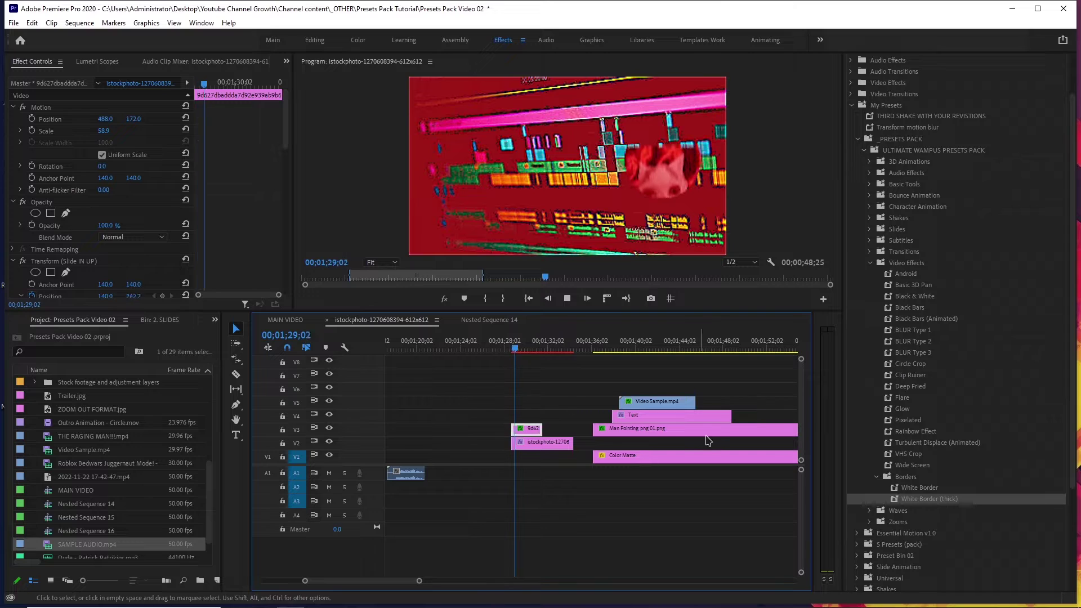
Apply White Border to the 9d62 cat circle clip and adjust its scale.
{"action": "left_click_drag", "start_coordinate": [919, 487], "coordinate": [526, 429]}
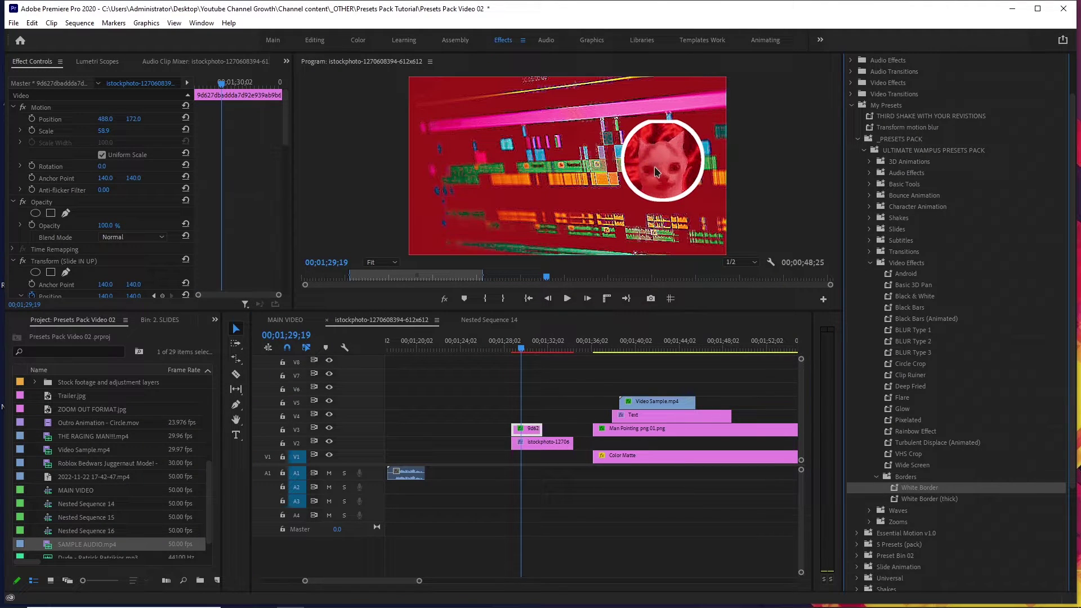
{"action": "left_click_drag", "start_coordinate": [104, 131], "coordinate": [135, 122]}
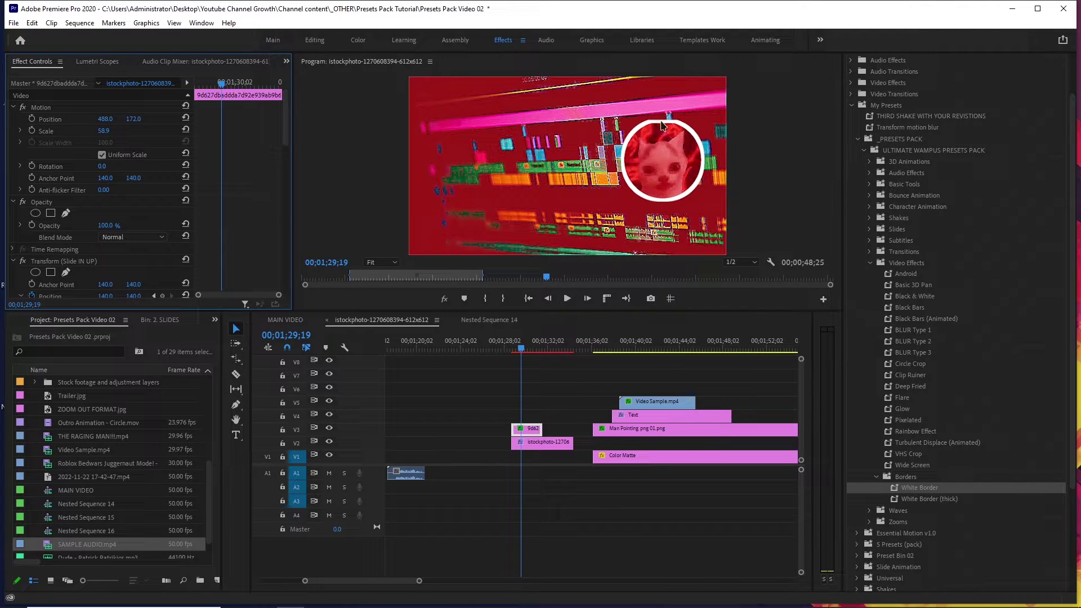
{"action": "scroll", "coordinate": [186, 228], "scroll_direction": "down", "scroll_amount": 10}
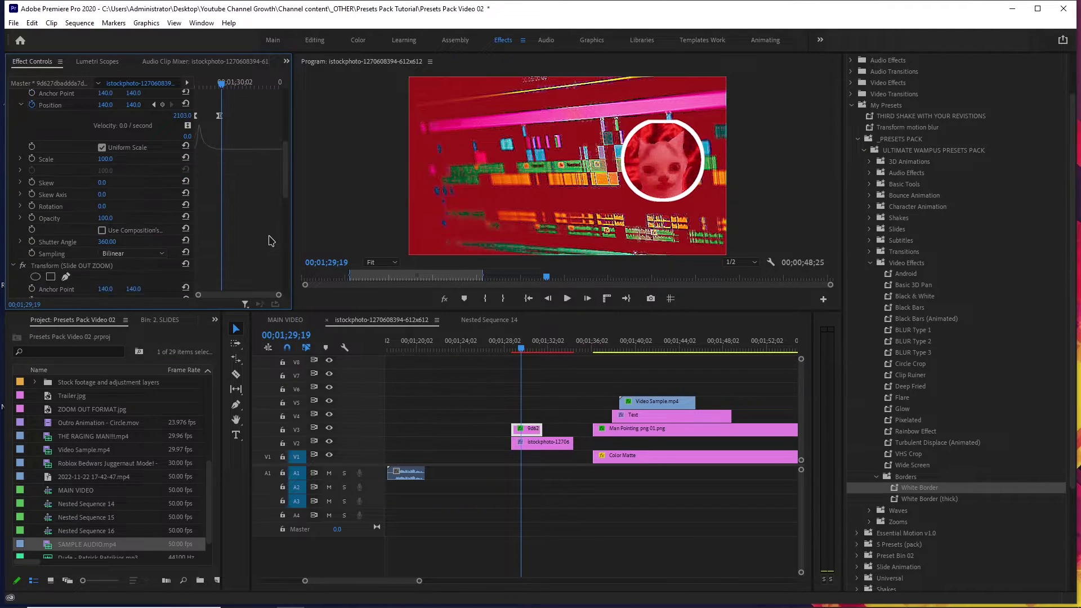
{"action": "scroll", "coordinate": [269, 243], "scroll_direction": "down", "scroll_amount": 6}
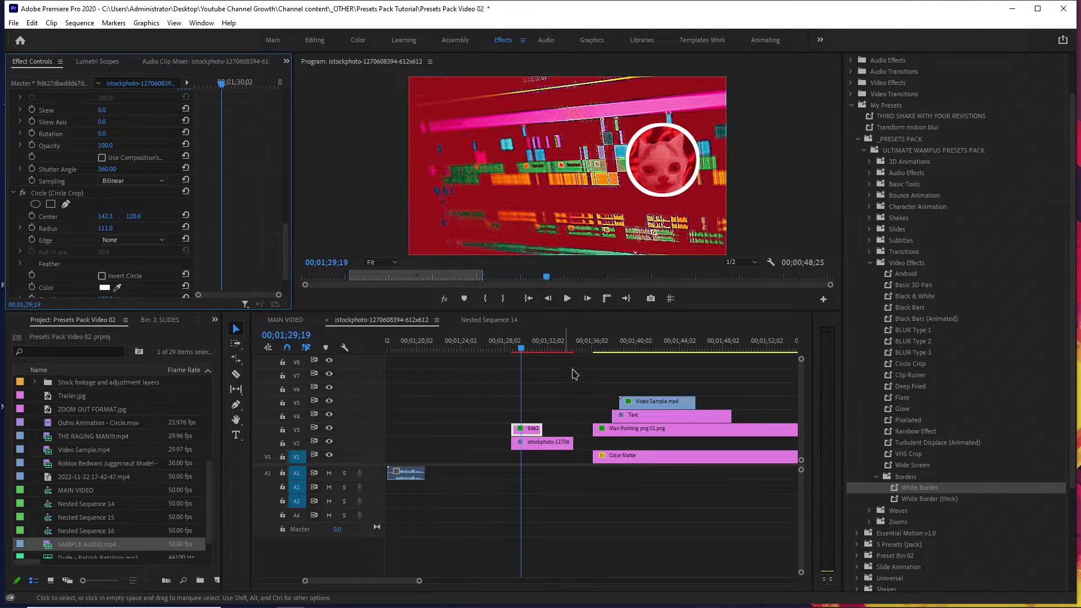
{"action": "left_click", "coordinate": [586, 376]}
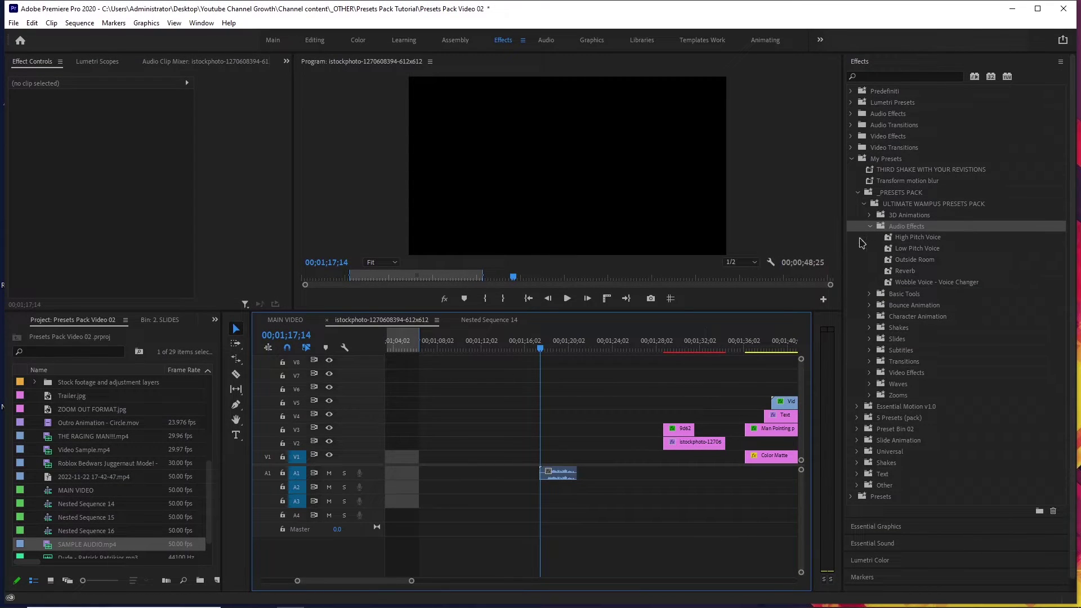
Apply High Pitch Voice to the SAMPLE AUDIO clip, listen to it, and undo it.
{"action": "left_click", "coordinate": [939, 238]}
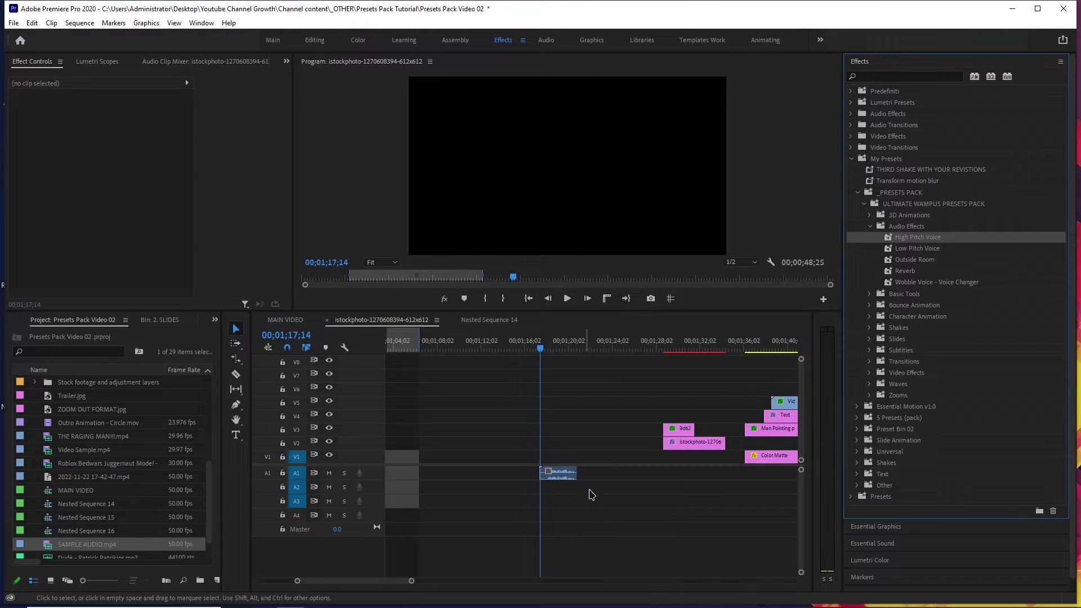
{"action": "key", "text": "space"}
{"action": "left_click", "coordinate": [596, 495]}
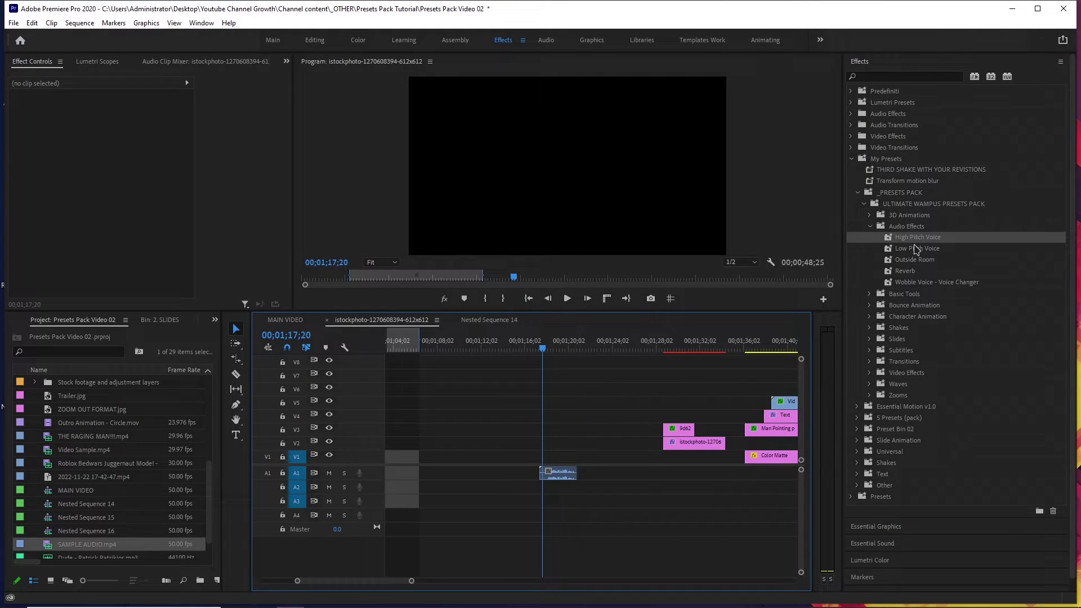
{"action": "left_click_drag", "start_coordinate": [911, 238], "coordinate": [555, 473]}
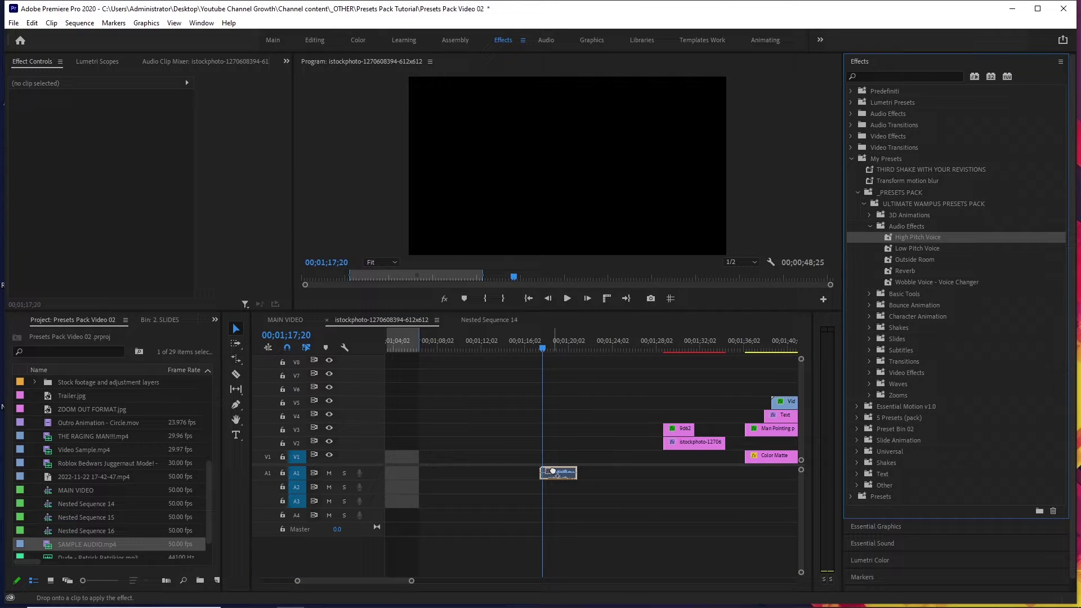
{"action": "left_click", "coordinate": [558, 472]}
{"action": "key", "text": "space"}
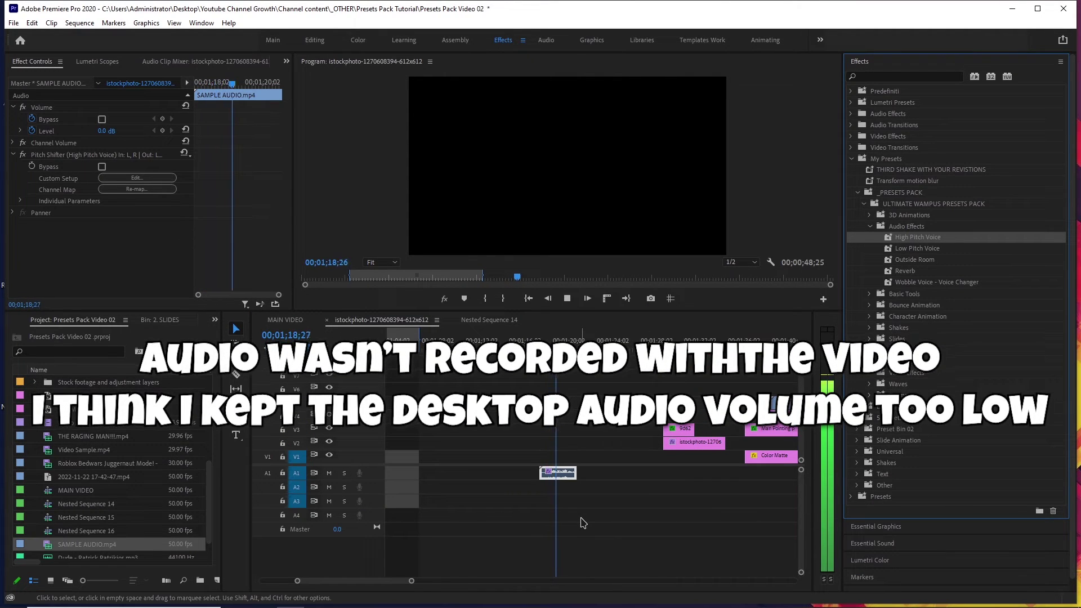
{"action": "key", "text": "space"}
{"action": "key", "text": "ctrl+z"}
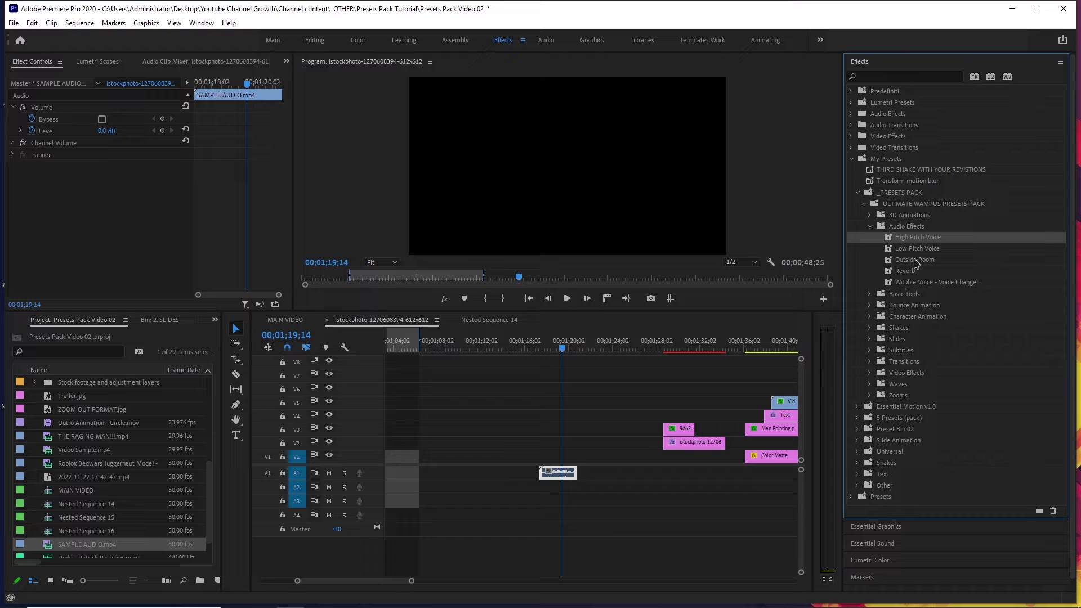
Try Low Pitch Voice and Outside Room on the audio clip, previewing and undoing each.
{"action": "left_click_drag", "start_coordinate": [916, 249], "coordinate": [560, 473]}
{"action": "left_click", "coordinate": [544, 350]}
{"action": "key", "text": "space"}
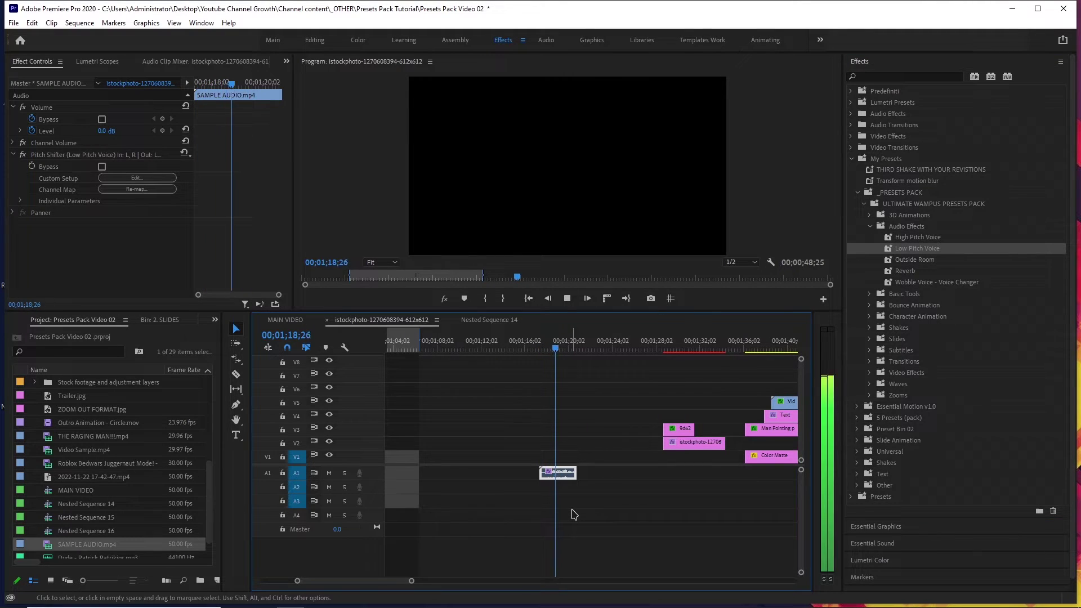
{"action": "key", "text": "space"}
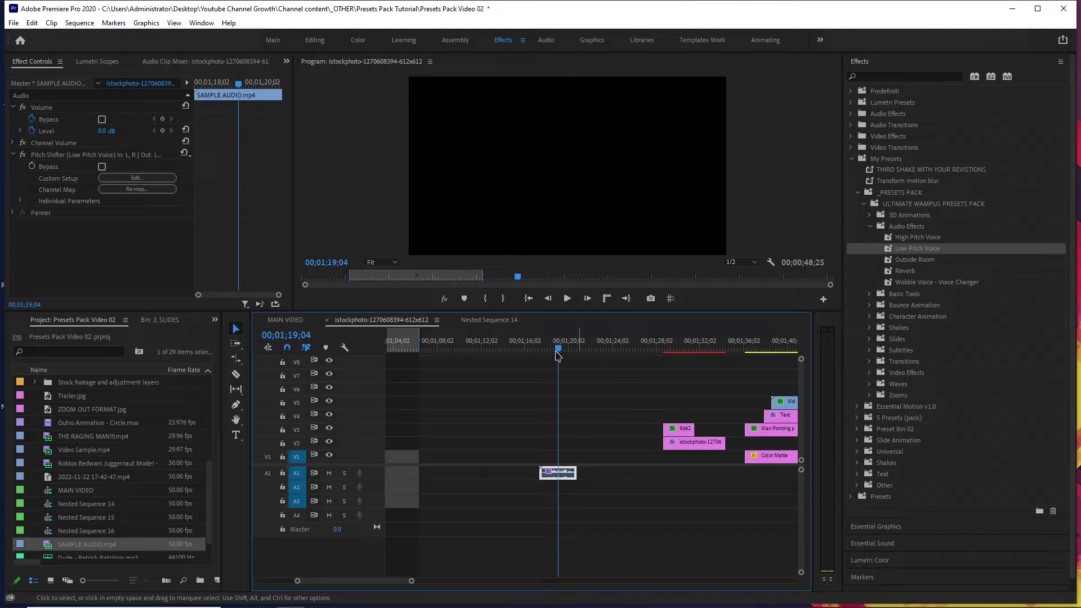
{"action": "key", "text": "Up"}
{"action": "key", "text": "ctrl+z"}
{"action": "left_click_drag", "start_coordinate": [914, 260], "coordinate": [542, 472]}
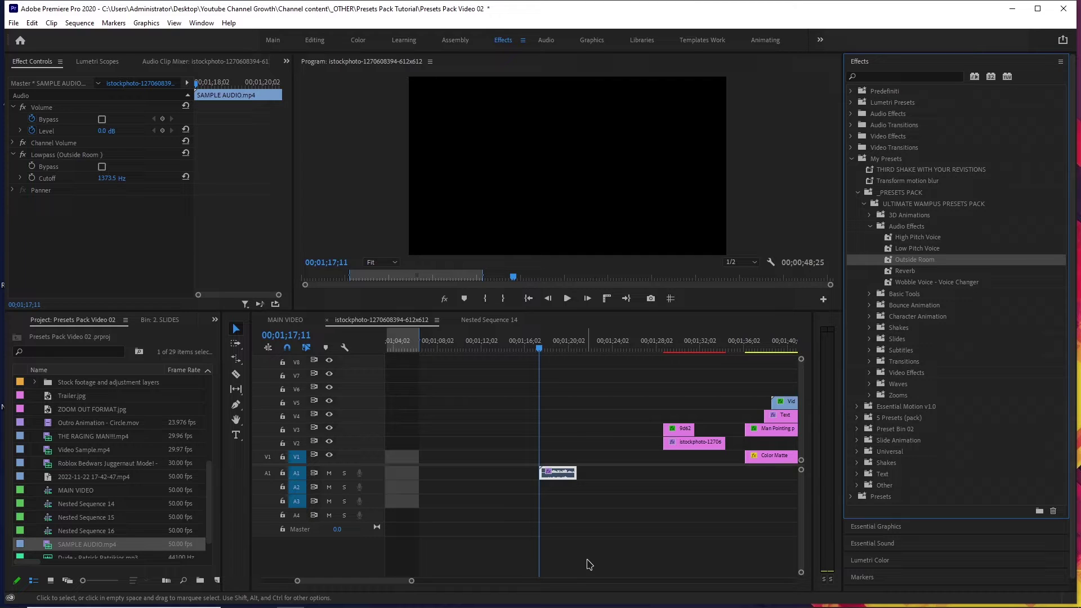
{"action": "key", "text": "space"}
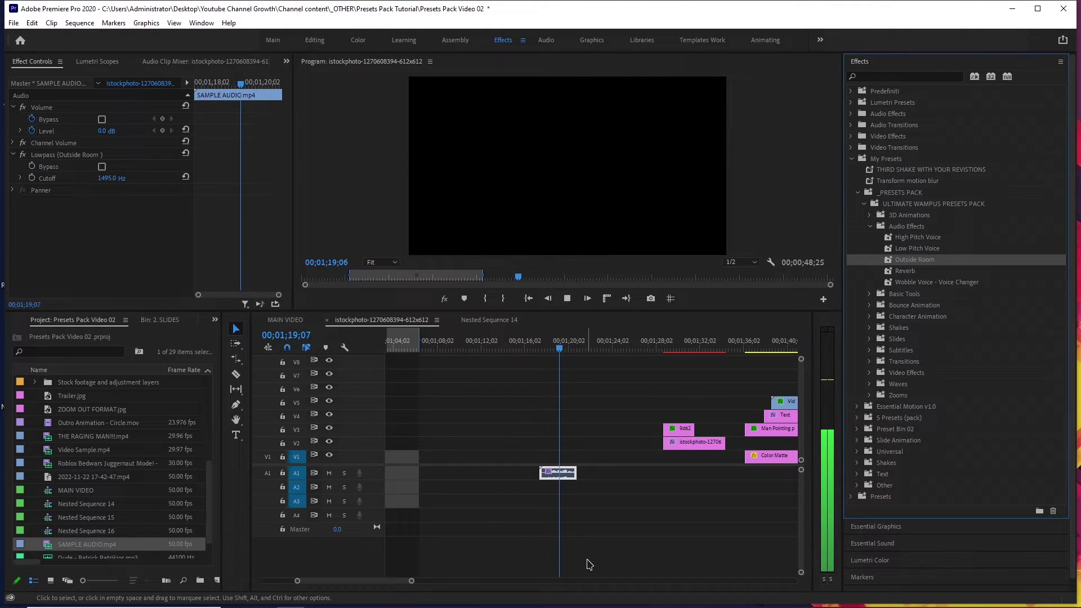
{"action": "key", "text": "space"}
{"action": "key", "text": "ctrl+z"}
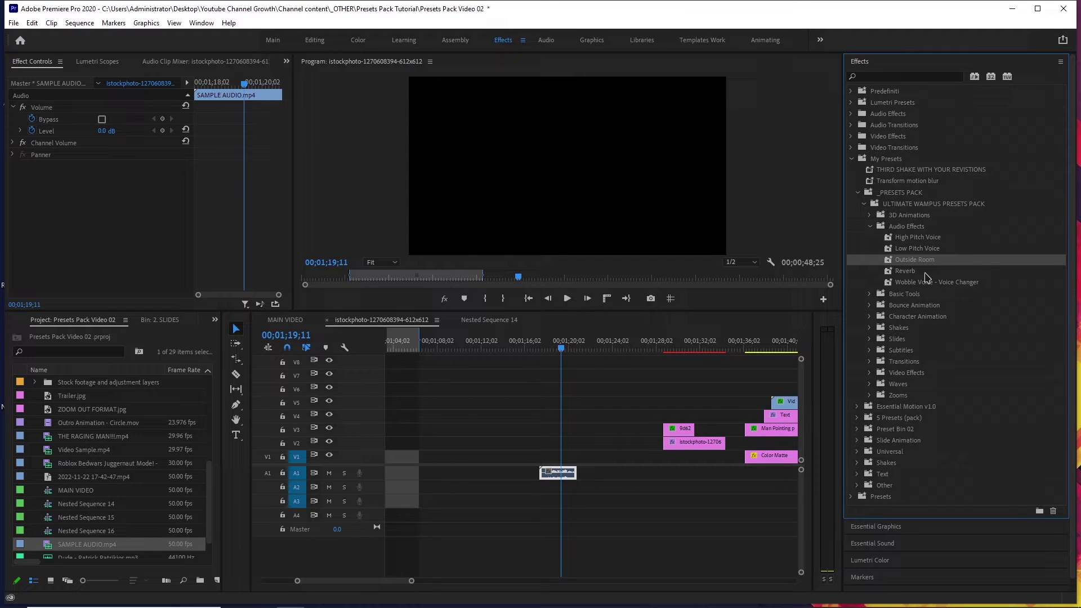
Preview and remove Reverb, then apply Wobble Voice - Voice Changer and play it.
{"action": "left_click_drag", "start_coordinate": [924, 274], "coordinate": [558, 474]}
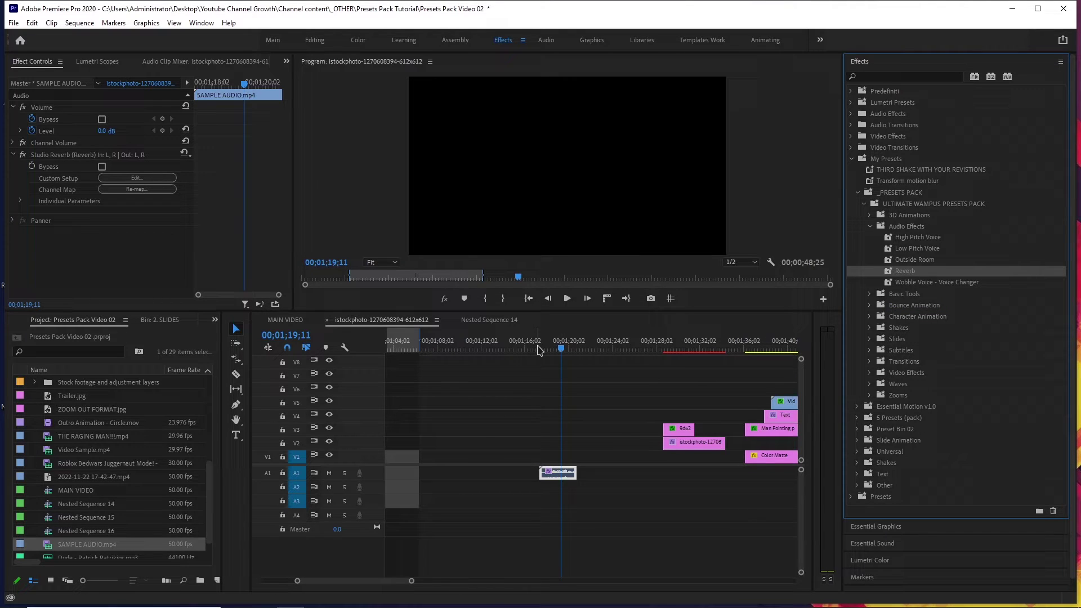
{"action": "left_click", "coordinate": [538, 348]}
{"action": "key", "text": "space"}
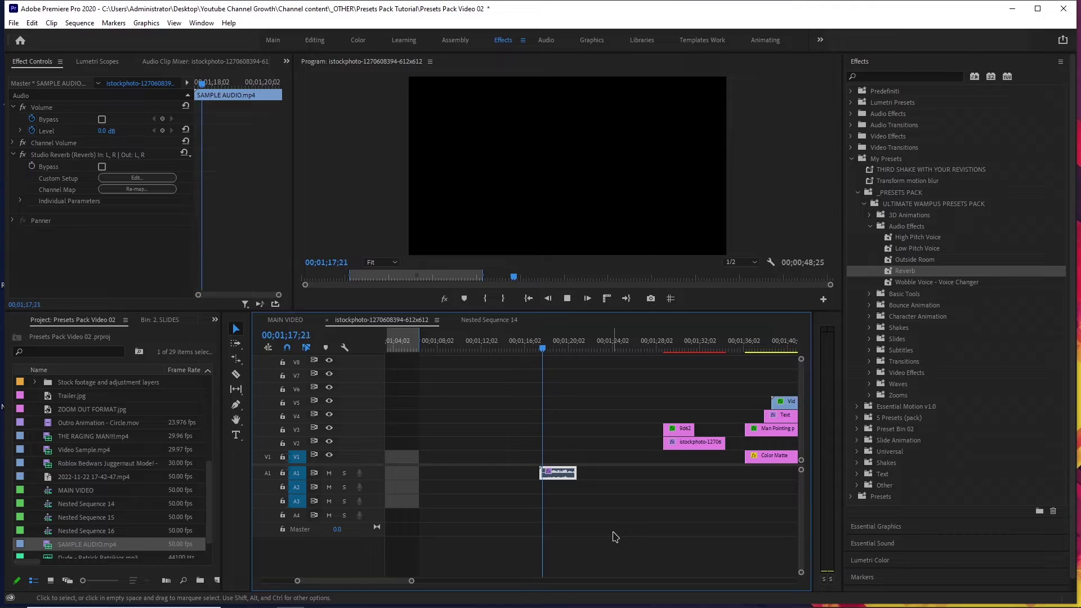
{"action": "key", "text": "space"}
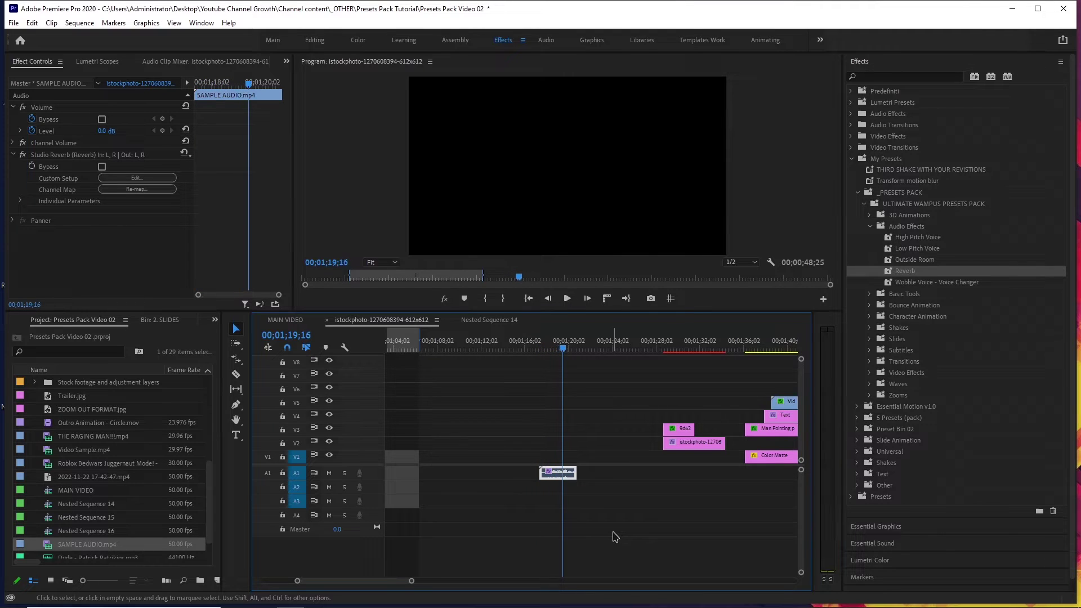
{"action": "key", "text": "ctrl+z"}
{"action": "left_click_drag", "start_coordinate": [906, 282], "coordinate": [557, 474]}
{"action": "left_click", "coordinate": [542, 348]}
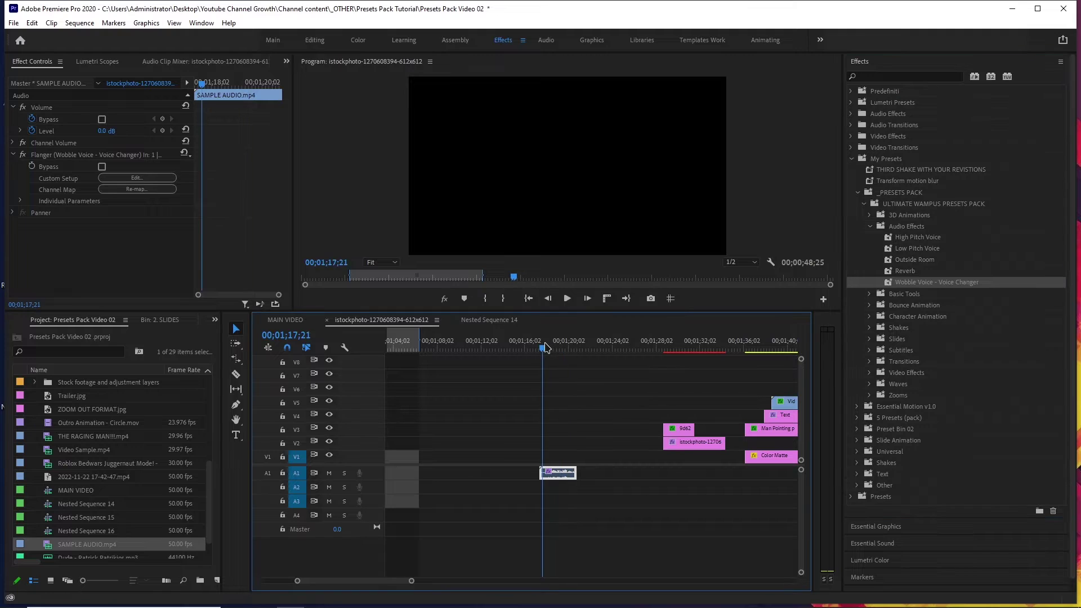
{"action": "key", "text": "space"}
{"action": "key", "text": "space"}
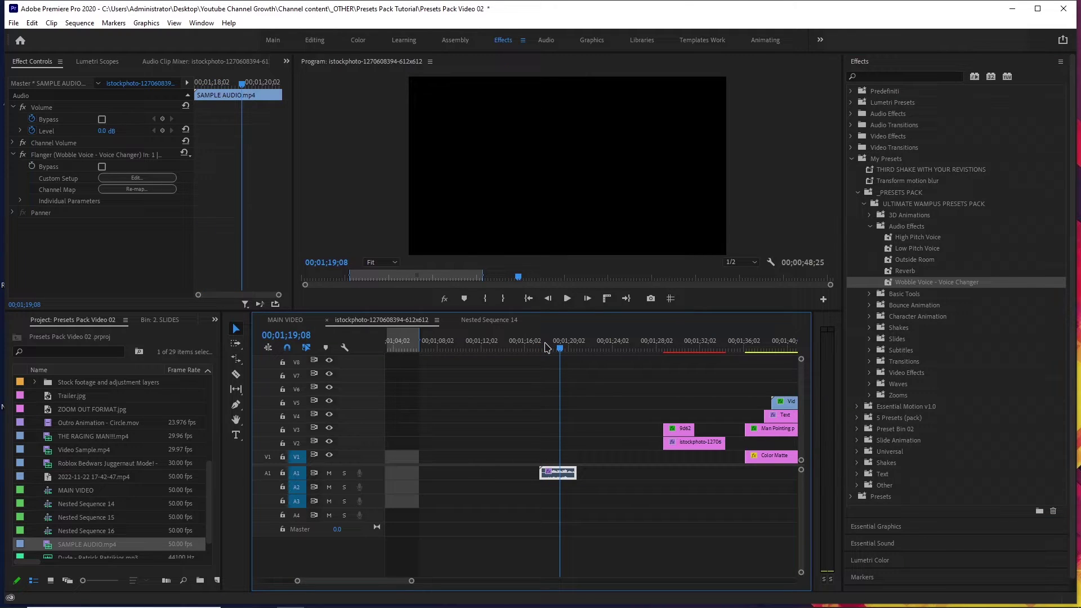
Set the Wobble Voice flanger's Custom Setup preset to Robotic and play back the result.
{"action": "left_click", "coordinate": [136, 178]}
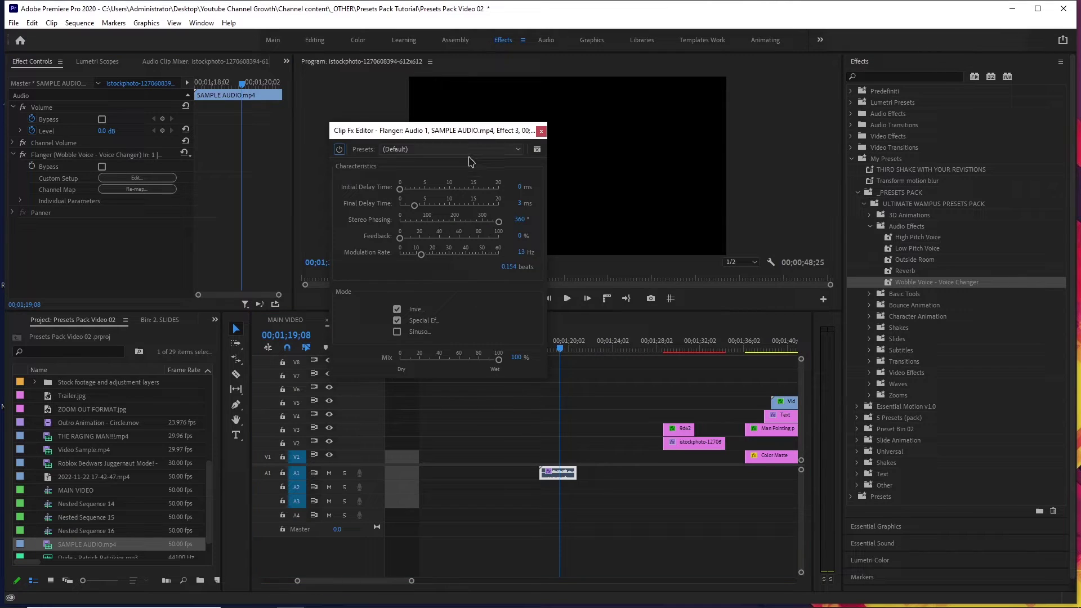
{"action": "left_click_drag", "start_coordinate": [449, 138], "coordinate": [529, 213]}
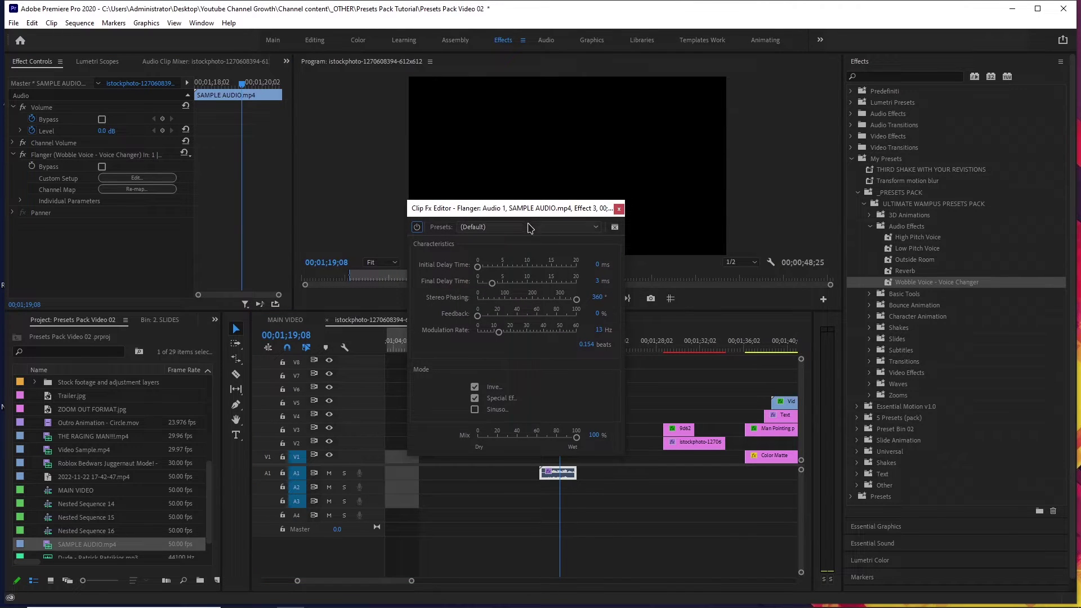
{"action": "left_click", "coordinate": [531, 228]}
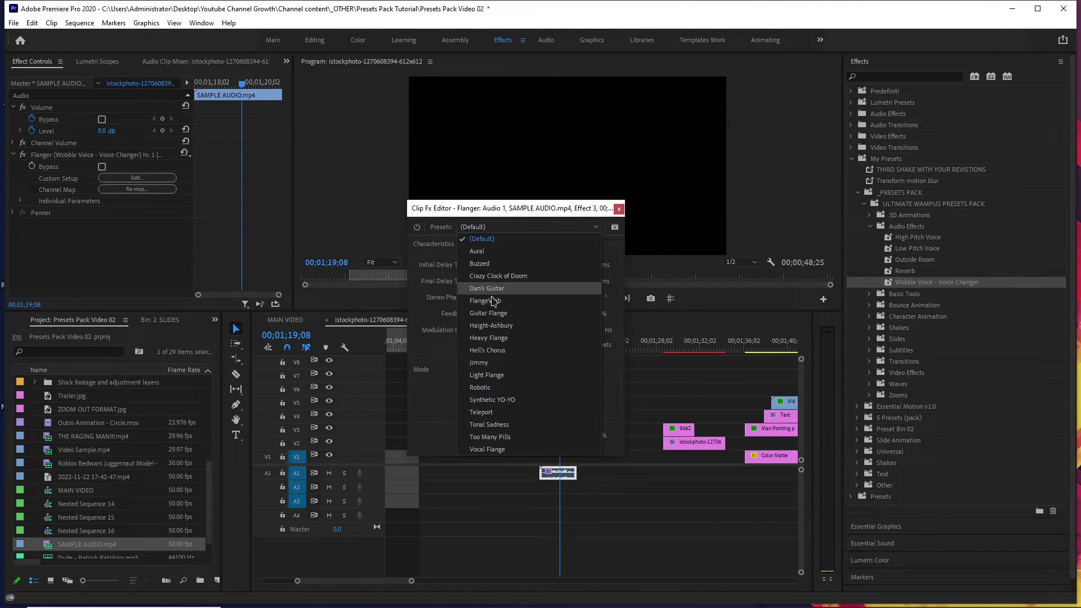
{"action": "left_click", "coordinate": [522, 387]}
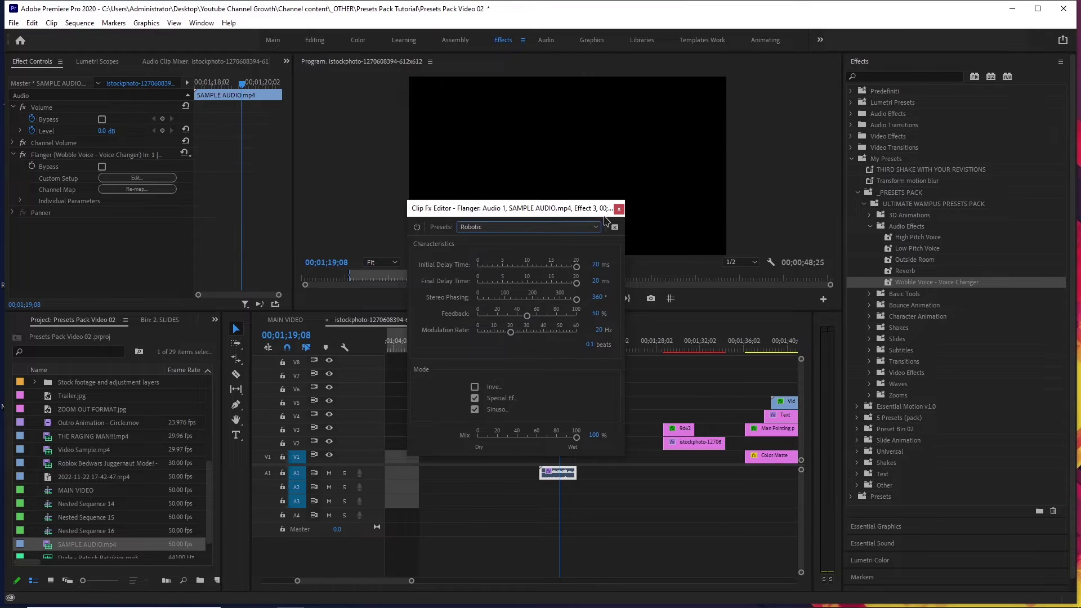
{"action": "left_click", "coordinate": [618, 209]}
{"action": "left_click", "coordinate": [542, 344]}
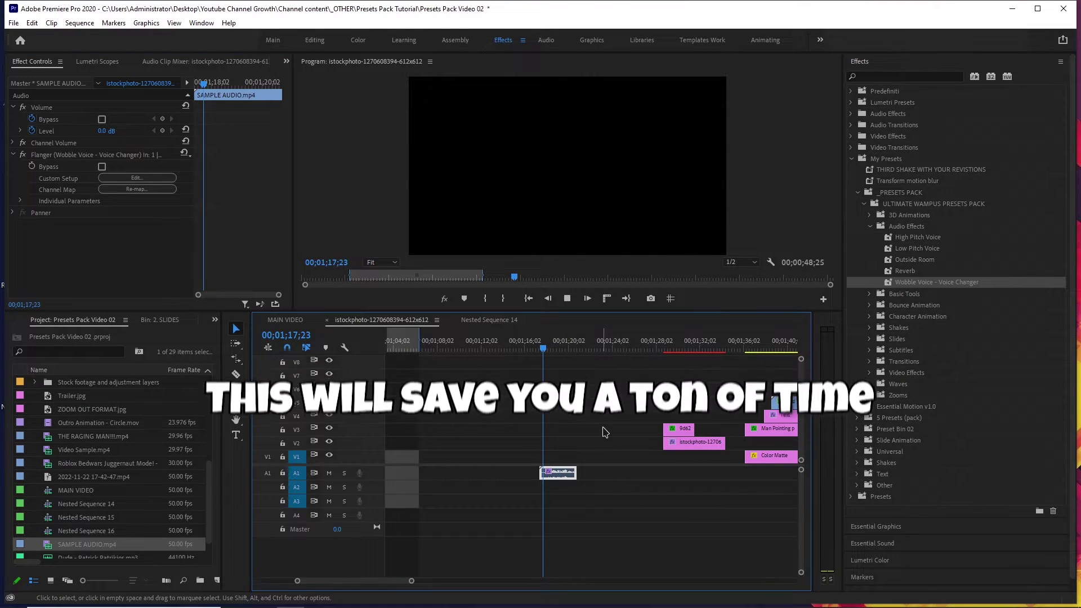
{"action": "key", "text": "space"}
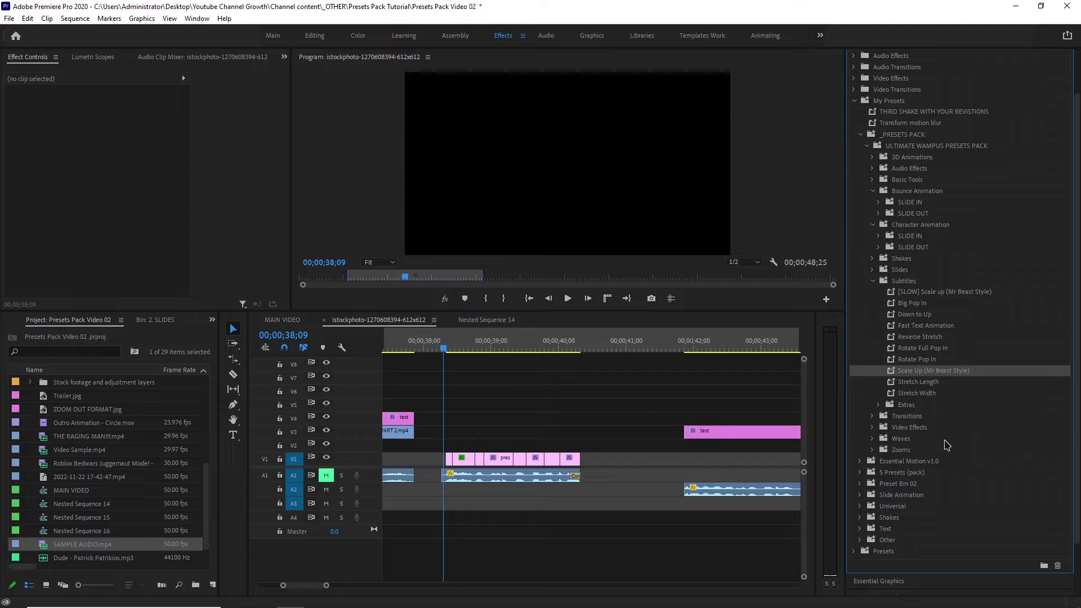
Expand the Extras presets and play the V1 subtitle clips from 38;09 to find the 'Released' frame.
{"action": "left_click", "coordinate": [879, 406]}
{"action": "left_click", "coordinate": [444, 354]}
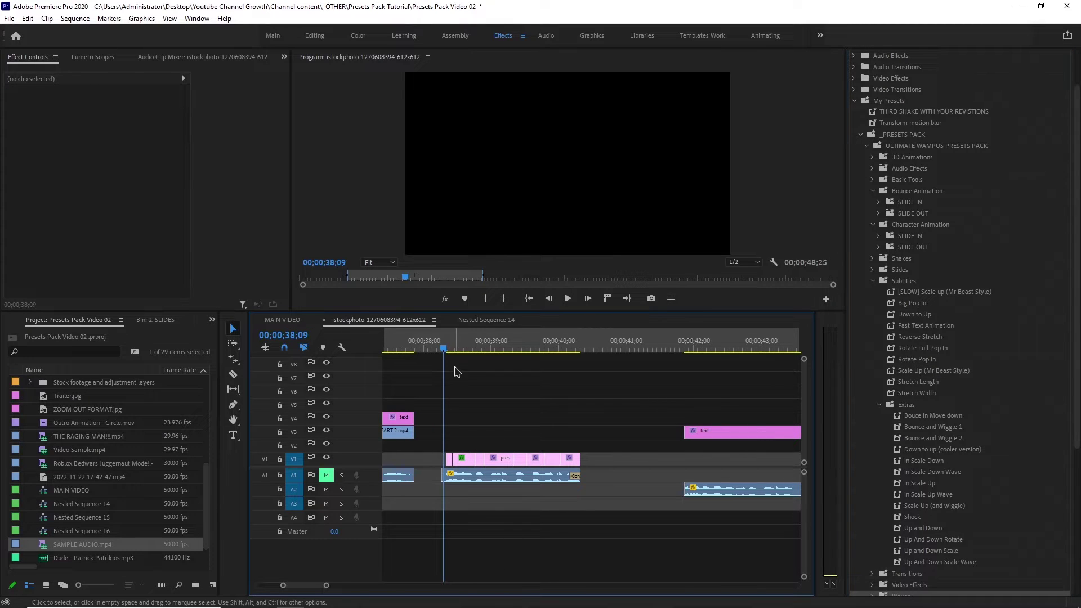
{"action": "key", "text": "space"}
{"action": "left_click_drag", "start_coordinate": [461, 356], "coordinate": [440, 415]}
{"action": "key", "text": "space"}
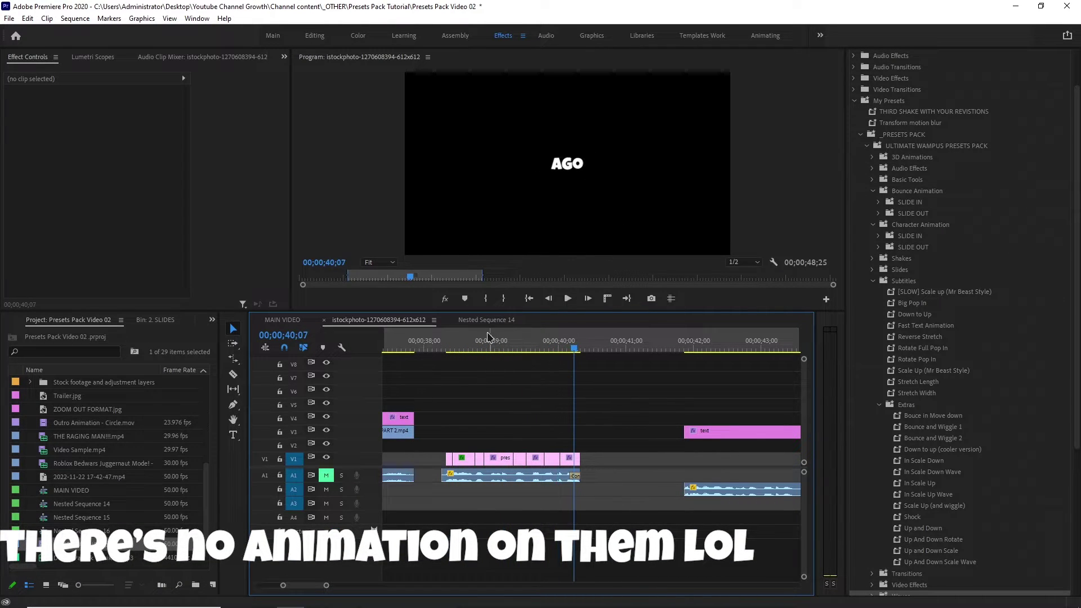
{"action": "left_click", "coordinate": [464, 346]}
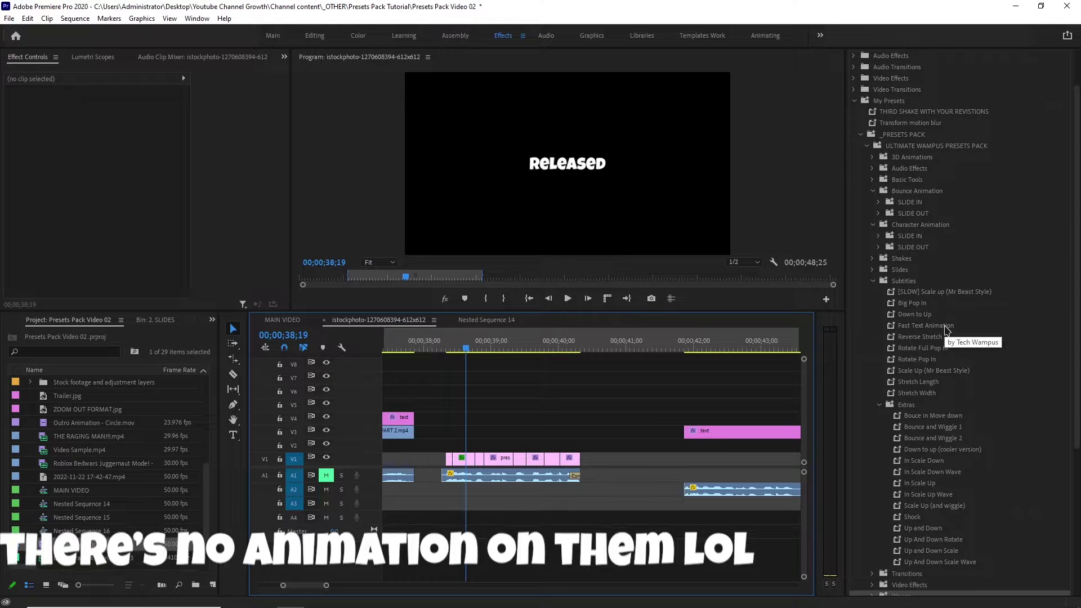
{"action": "left_click_drag", "start_coordinate": [619, 428], "coordinate": [440, 460]}
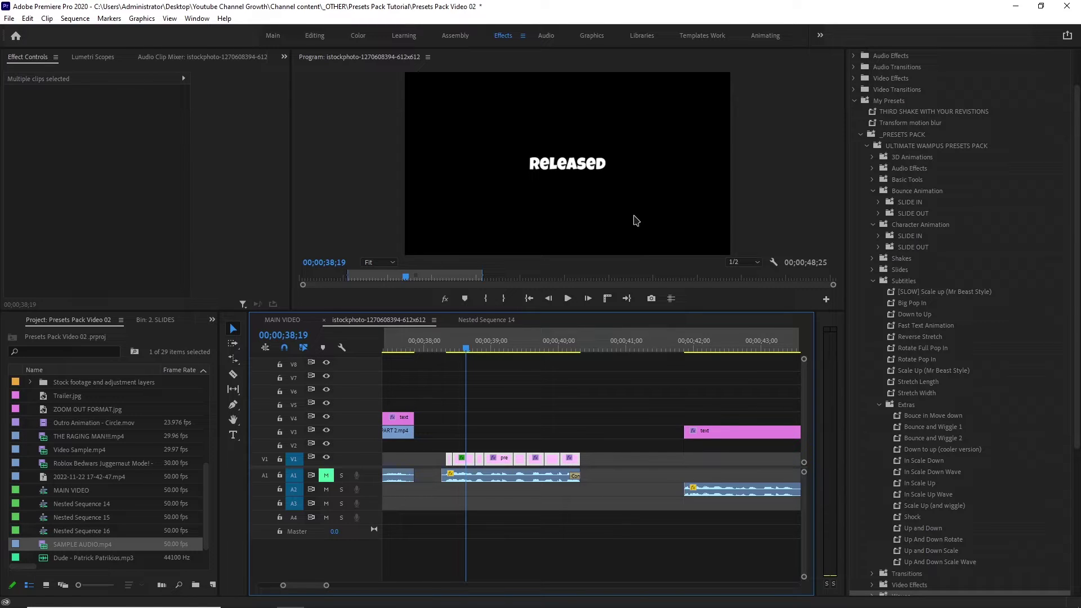
{"action": "left_click", "coordinate": [501, 369]}
{"action": "left_click", "coordinate": [453, 350]}
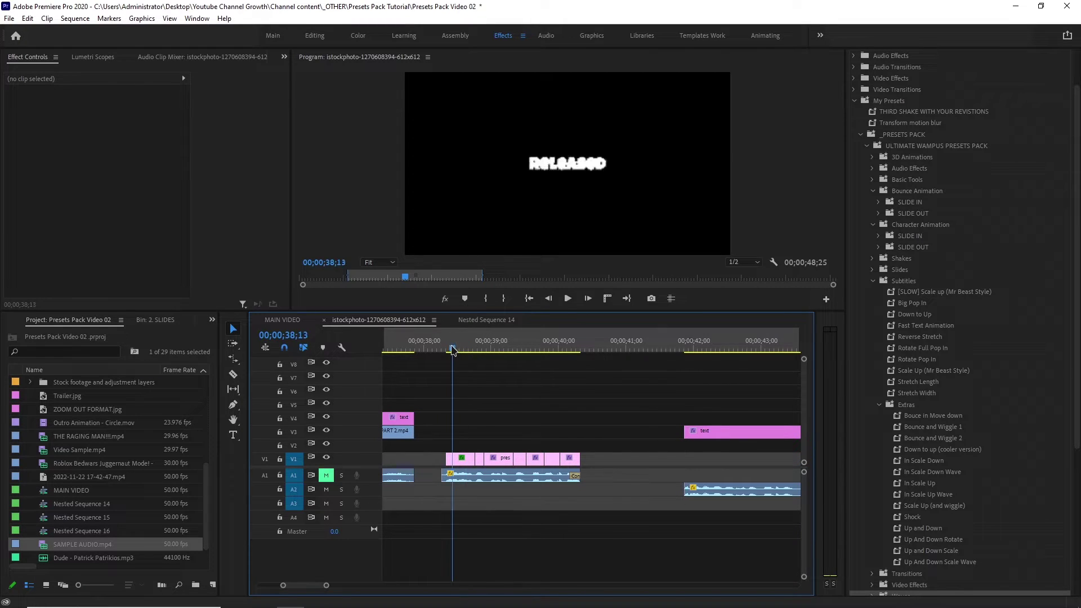
{"action": "left_click_drag", "start_coordinate": [454, 349], "coordinate": [465, 352]}
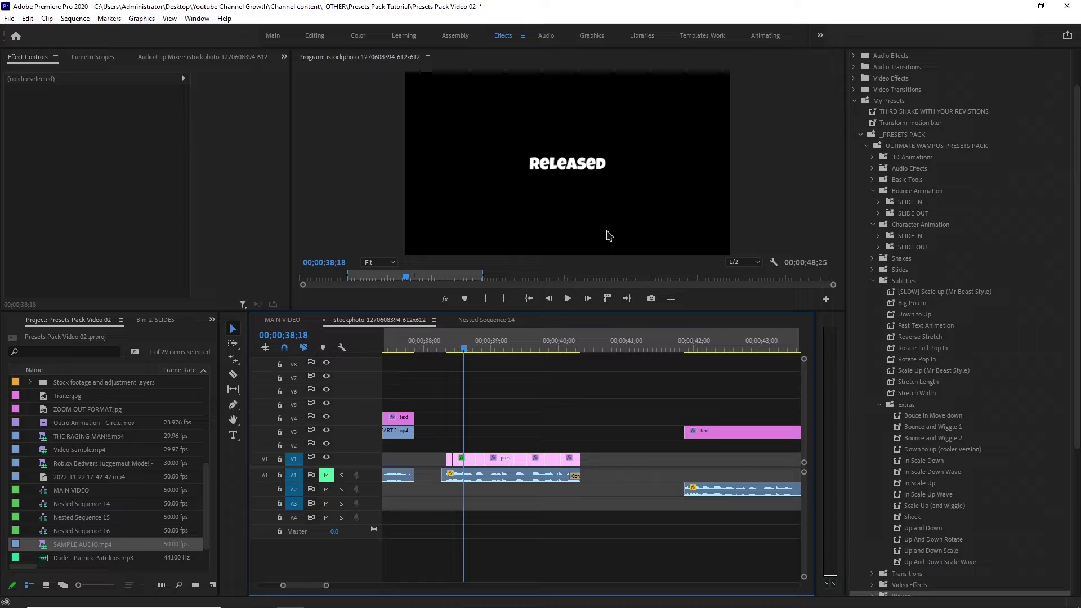
Align the 'Released' text to the horizontal centre and move it up to about 306, 65.
{"action": "left_click", "coordinate": [467, 458]}
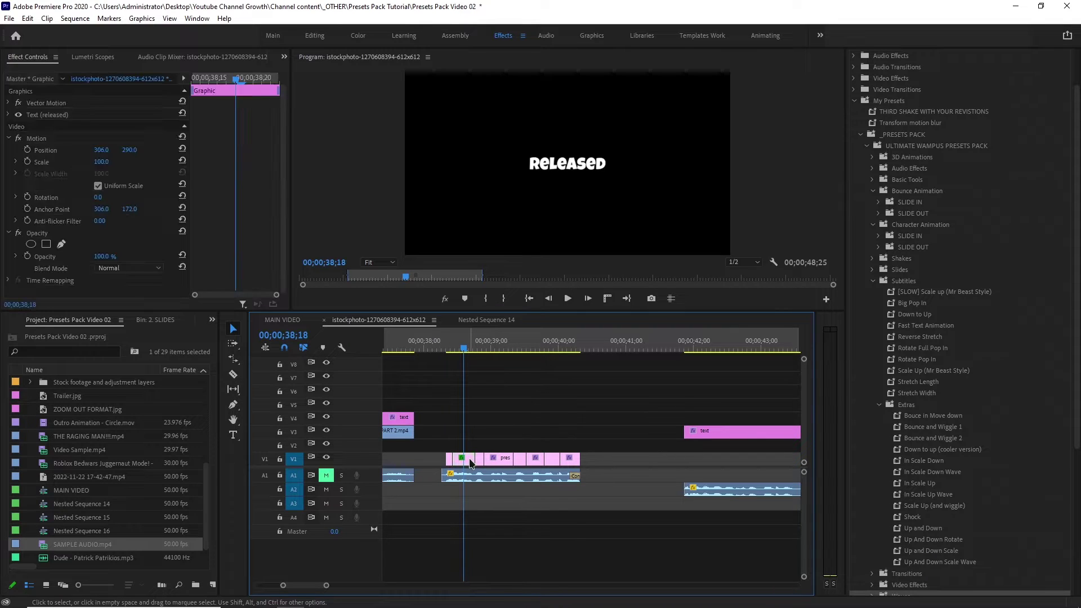
{"action": "left_click", "coordinate": [130, 149]}
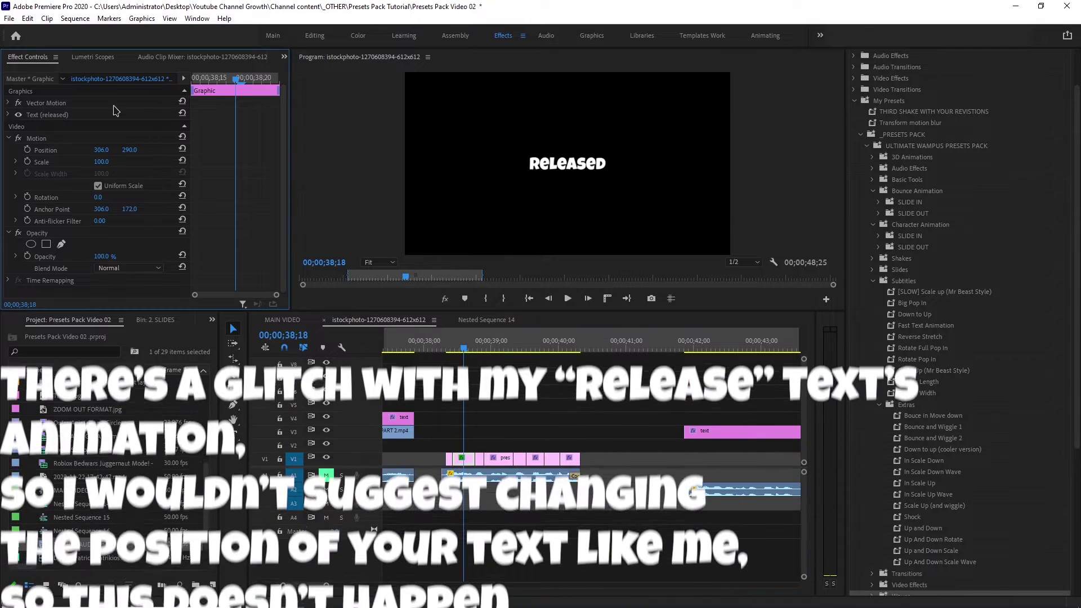
{"action": "left_click_drag", "start_coordinate": [539, 164], "coordinate": [535, 203]}
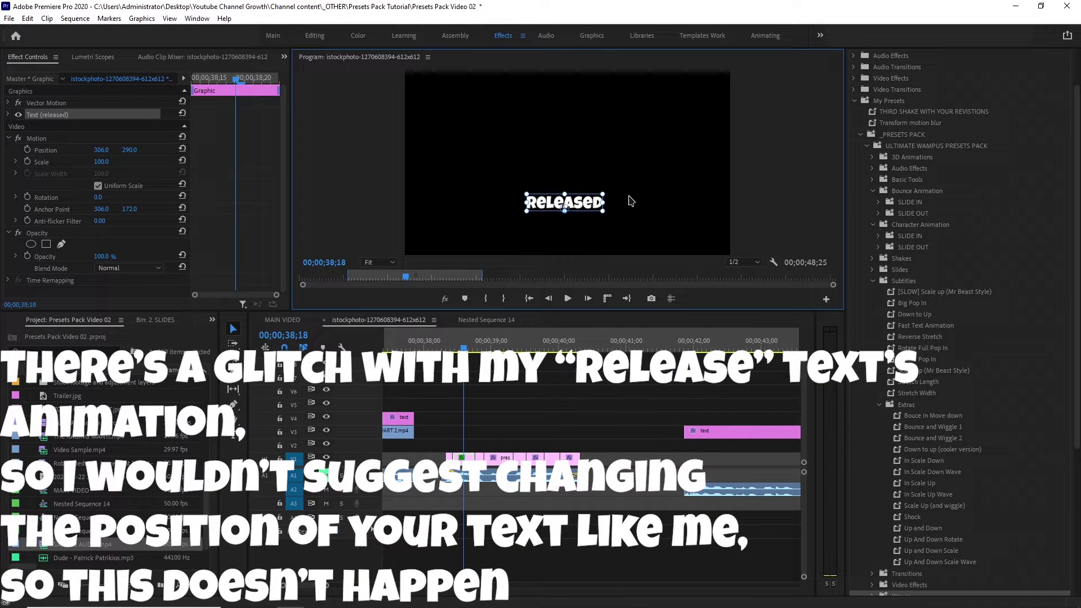
{"action": "left_click", "coordinate": [877, 61]}
{"action": "left_click", "coordinate": [895, 92]}
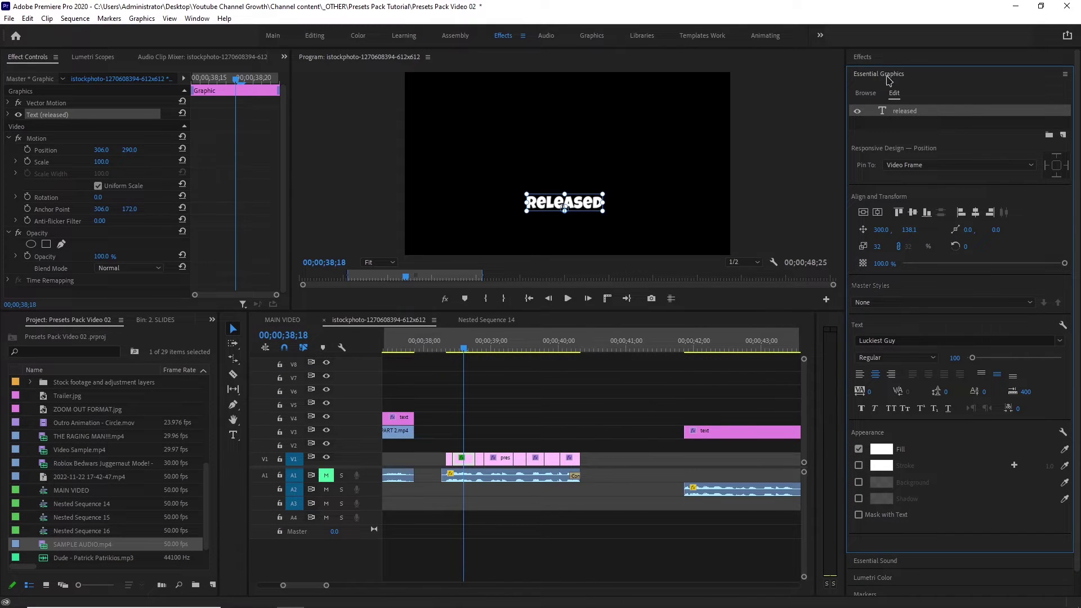
{"action": "left_click", "coordinate": [913, 212]}
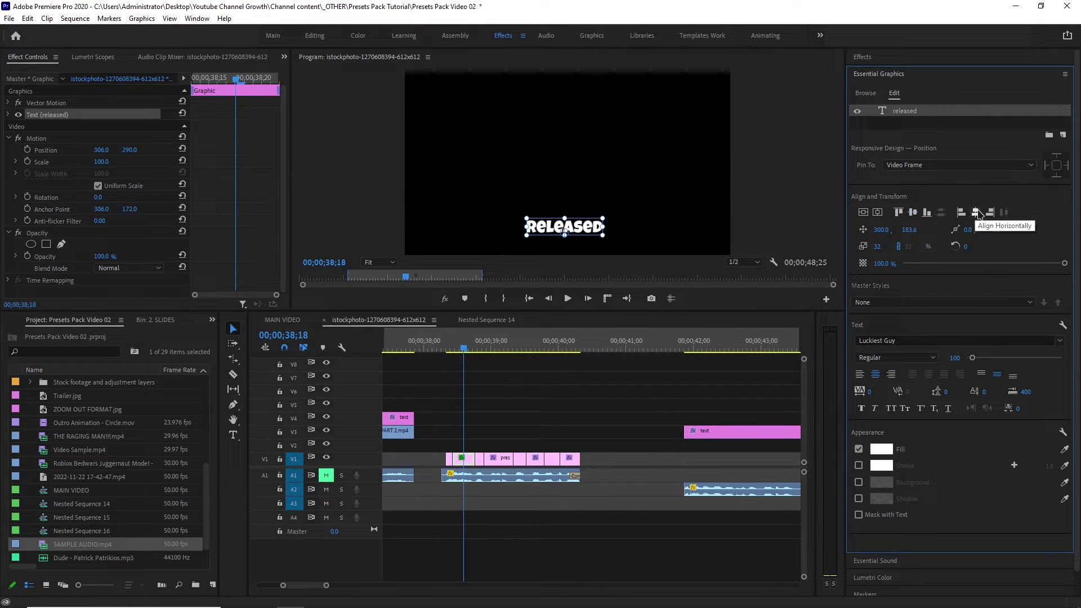
{"action": "left_click", "coordinate": [975, 212]}
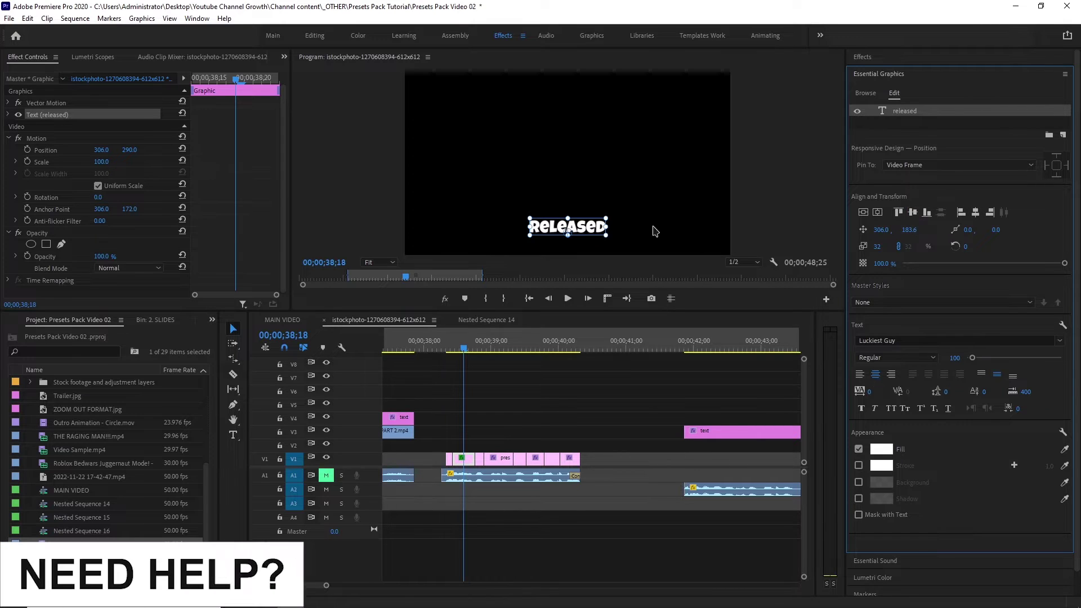
{"action": "left_click_drag", "start_coordinate": [598, 233], "coordinate": [596, 171]}
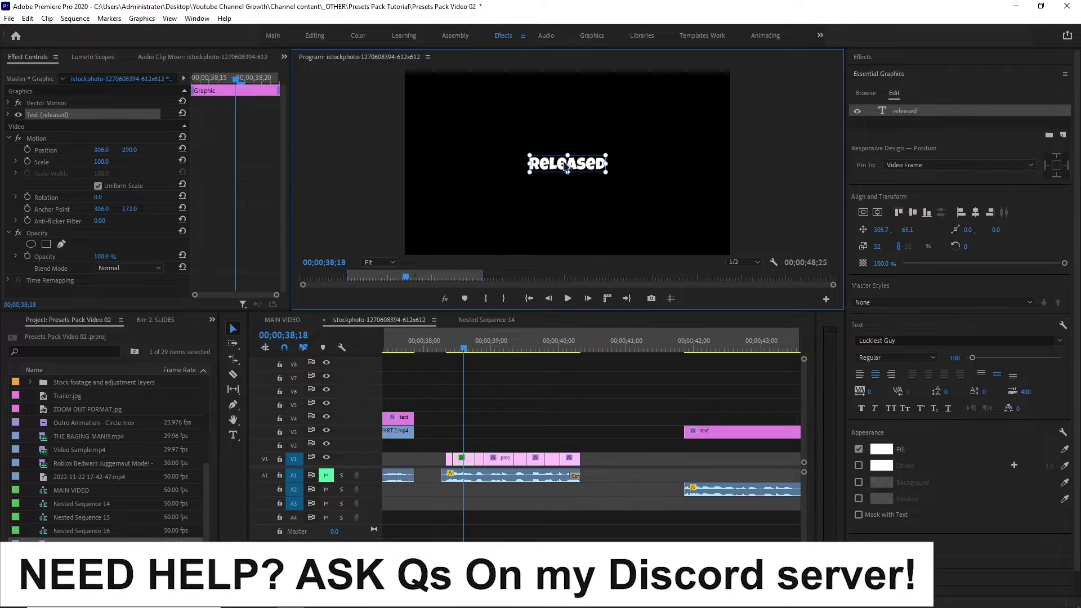
{"action": "left_click", "coordinate": [970, 59]}
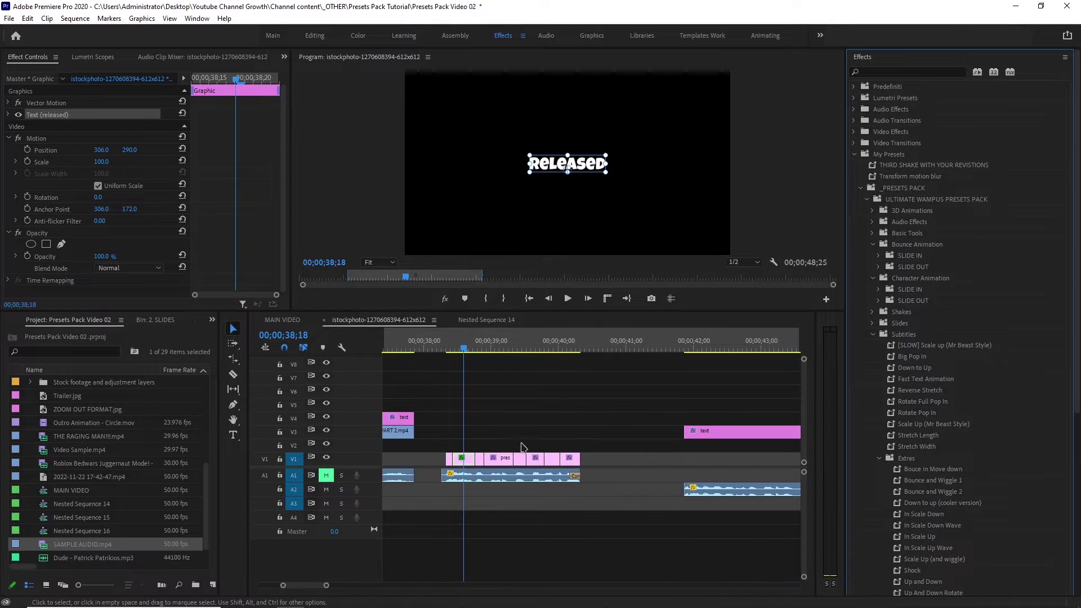
Apply Big Pop In to all V1 subtitle clips and play the animation.
{"action": "left_click_drag", "start_coordinate": [447, 353], "coordinate": [456, 355]}
{"action": "left_click_drag", "start_coordinate": [554, 354], "coordinate": [441, 353]}
{"action": "left_click_drag", "start_coordinate": [502, 456], "coordinate": [443, 457]}
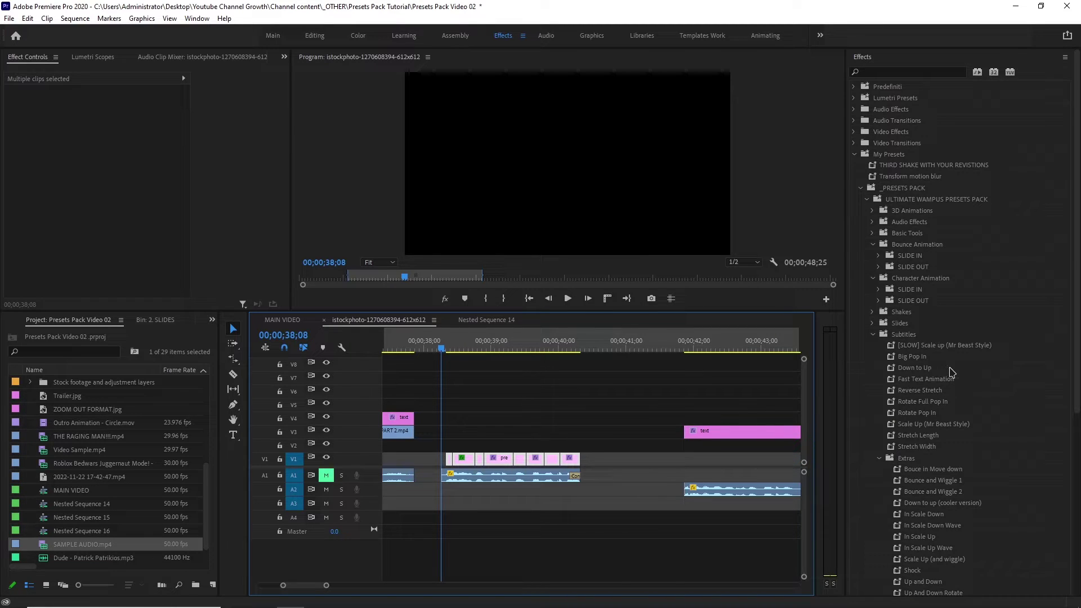
{"action": "left_click_drag", "start_coordinate": [931, 359], "coordinate": [517, 448]}
{"action": "key", "text": "space"}
{"action": "key", "text": "space"}
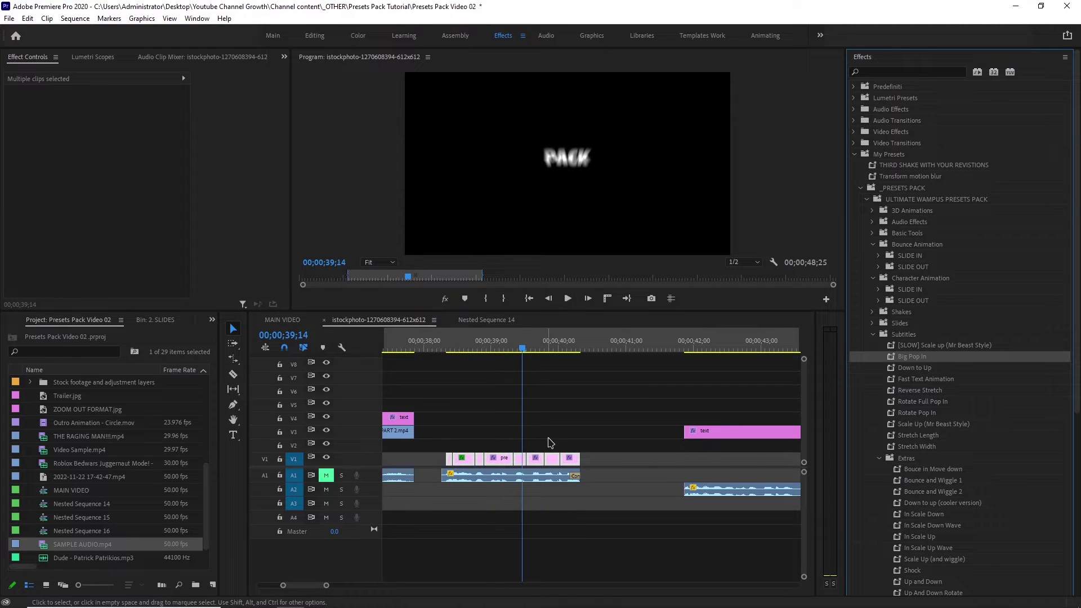
Apply [SLOW] Scale up (Mr Beast Style) to the V1 clips and check its settings.
{"action": "left_click_drag", "start_coordinate": [936, 349], "coordinate": [556, 453]}
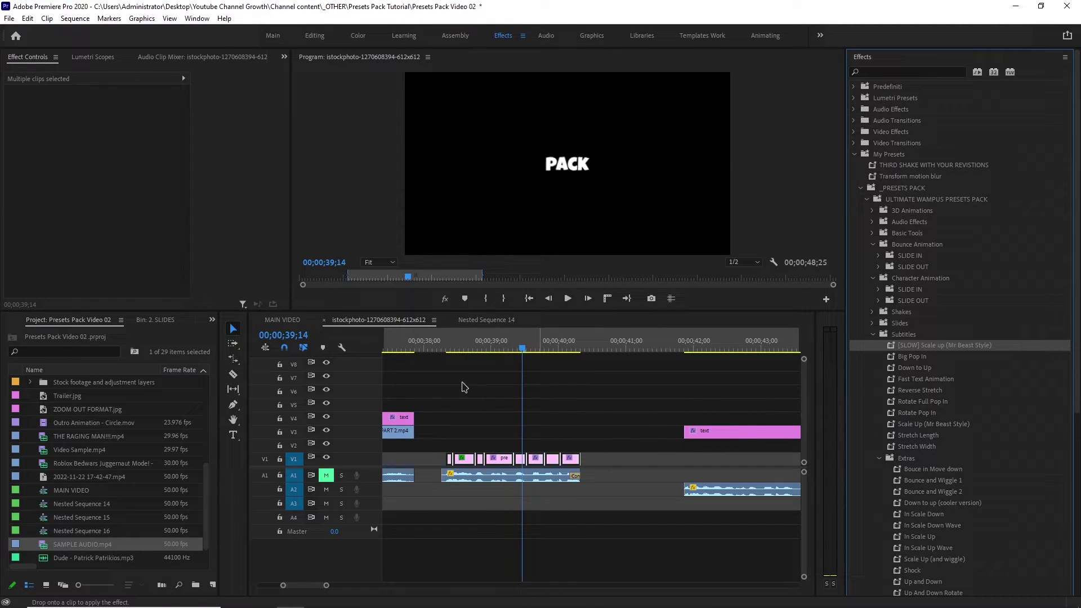
{"action": "left_click_drag", "start_coordinate": [464, 386], "coordinate": [495, 459]}
{"action": "left_click_drag", "start_coordinate": [441, 347], "coordinate": [475, 353]}
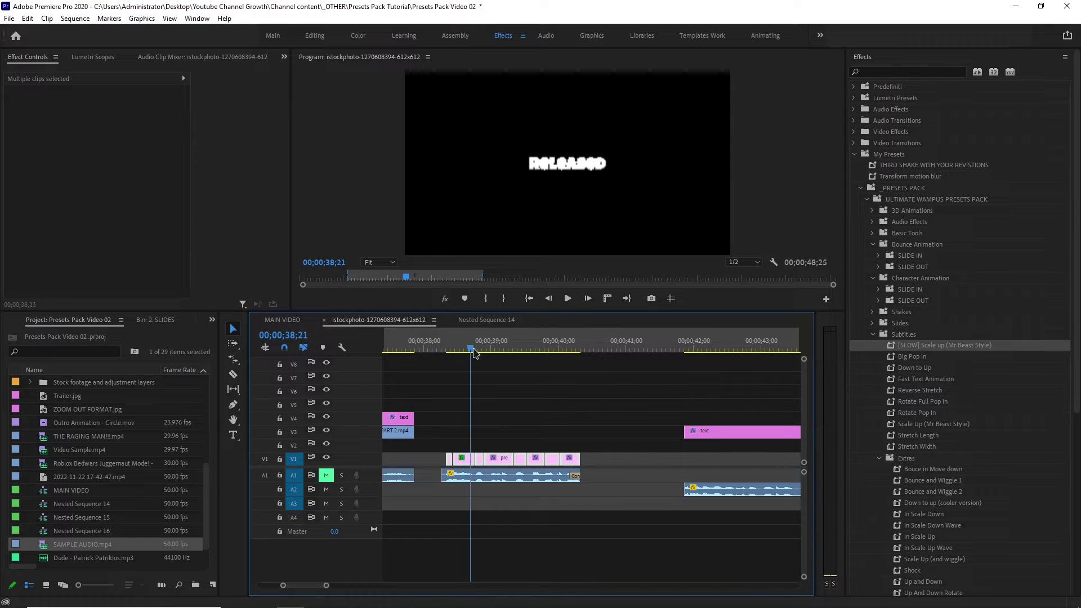
{"action": "left_click", "coordinate": [531, 216]}
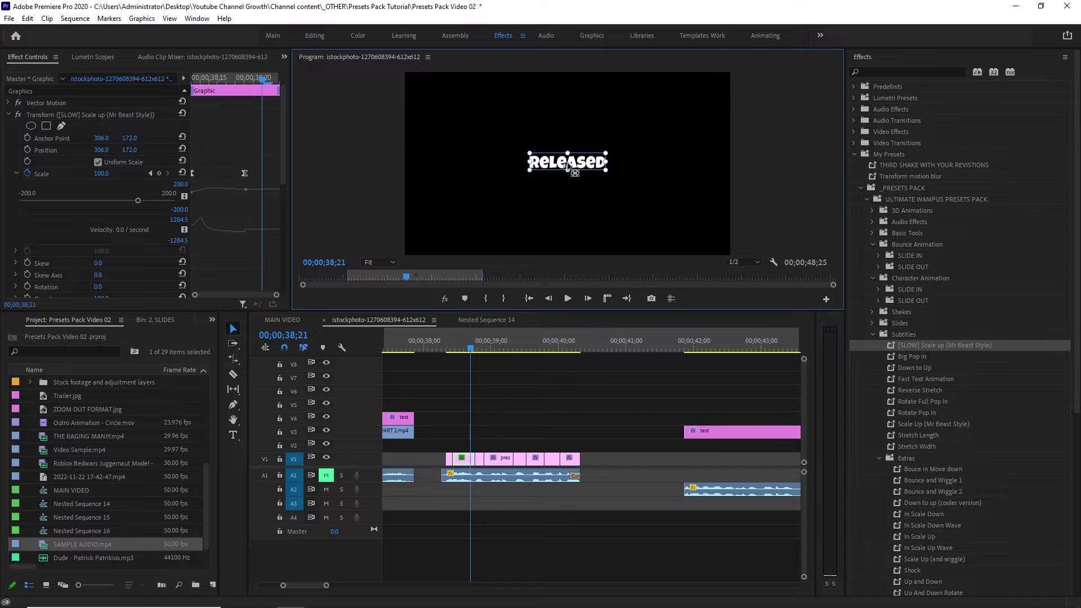
Replay the animated subtitles starting from the 'Released' word.
{"action": "left_click", "coordinate": [559, 407]}
{"action": "left_click", "coordinate": [442, 344]}
{"action": "key", "text": "space"}
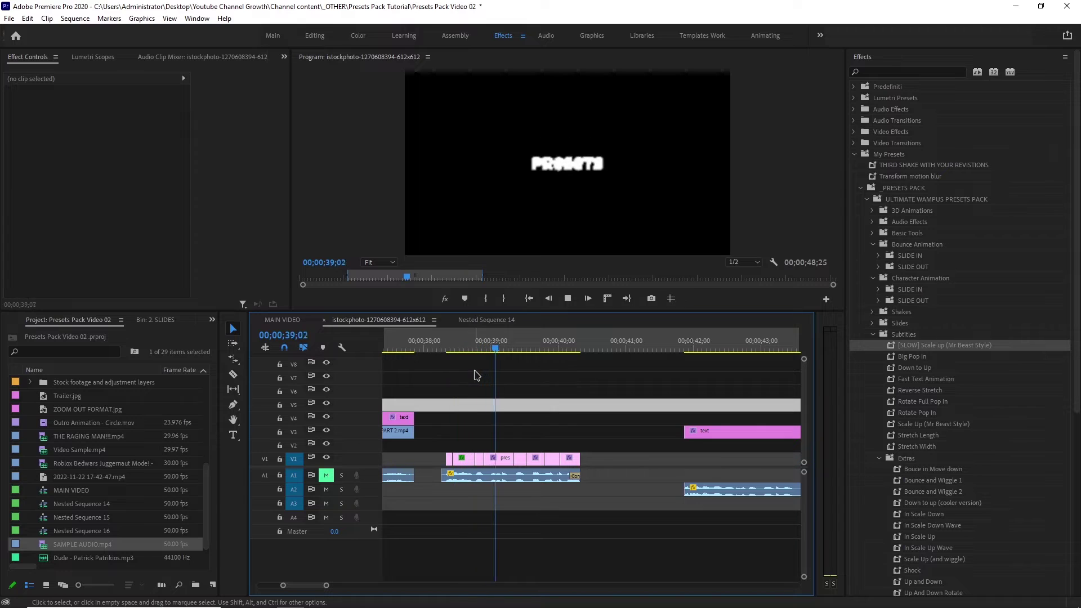
{"action": "left_click_drag", "start_coordinate": [477, 341], "coordinate": [464, 337]}
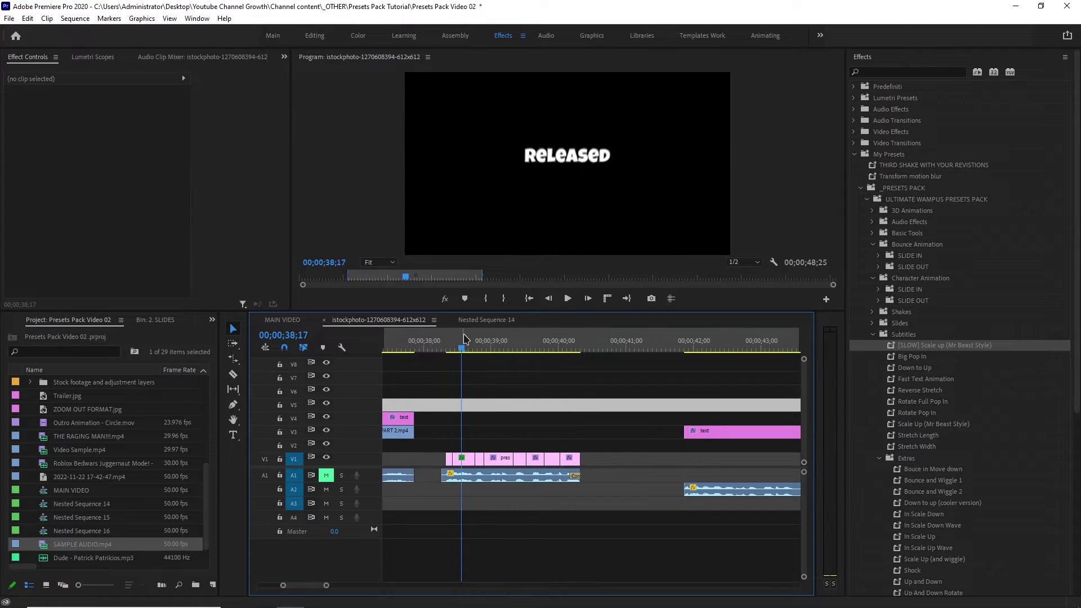
{"action": "key", "text": "space"}
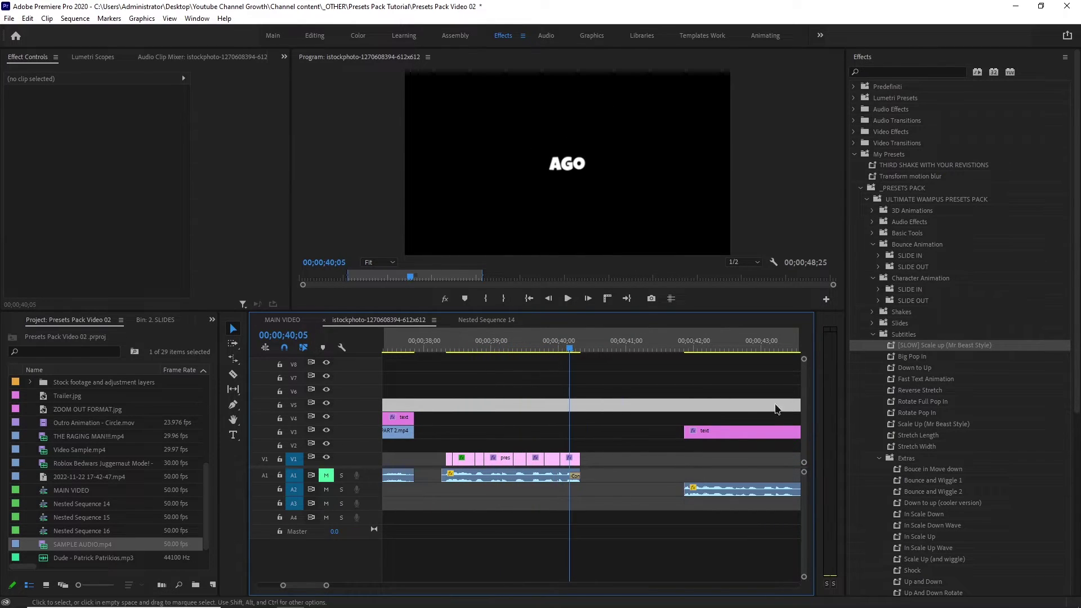
Apply Big Pop In to the V1 subtitle clips, pick Down to Up, and preview through 40;01.
{"action": "left_click_drag", "start_coordinate": [910, 356], "coordinate": [617, 417]}
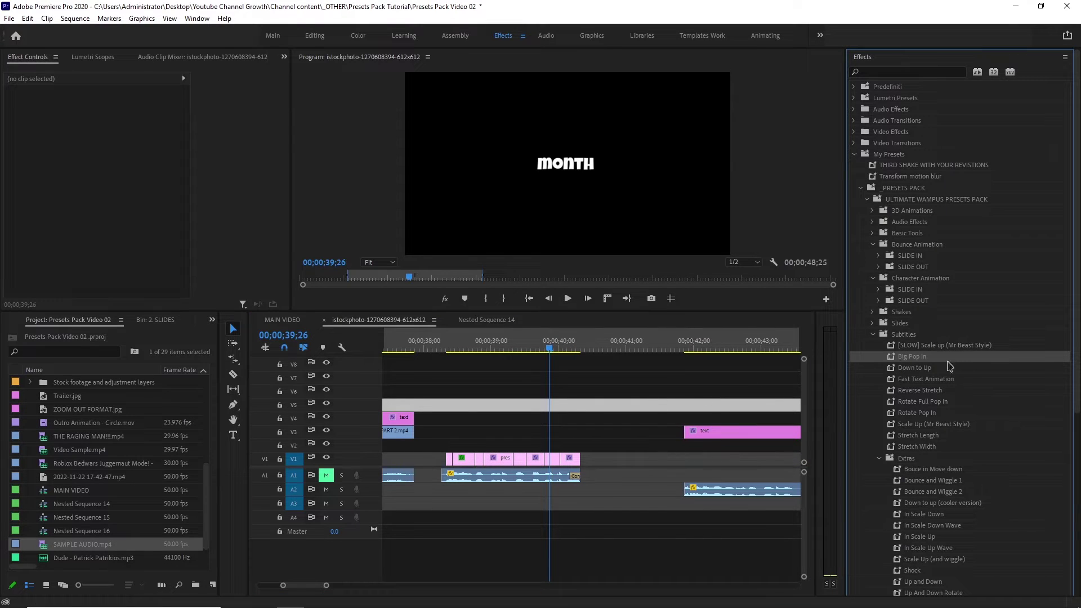
{"action": "left_click_drag", "start_coordinate": [599, 433], "coordinate": [442, 463]}
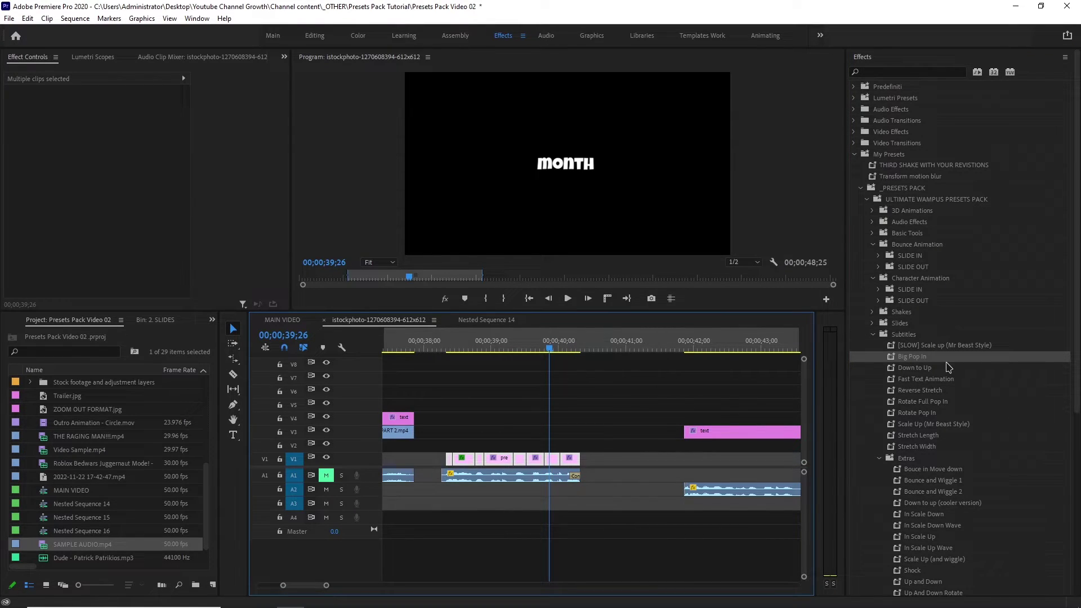
{"action": "left_click_drag", "start_coordinate": [947, 360], "coordinate": [577, 457]}
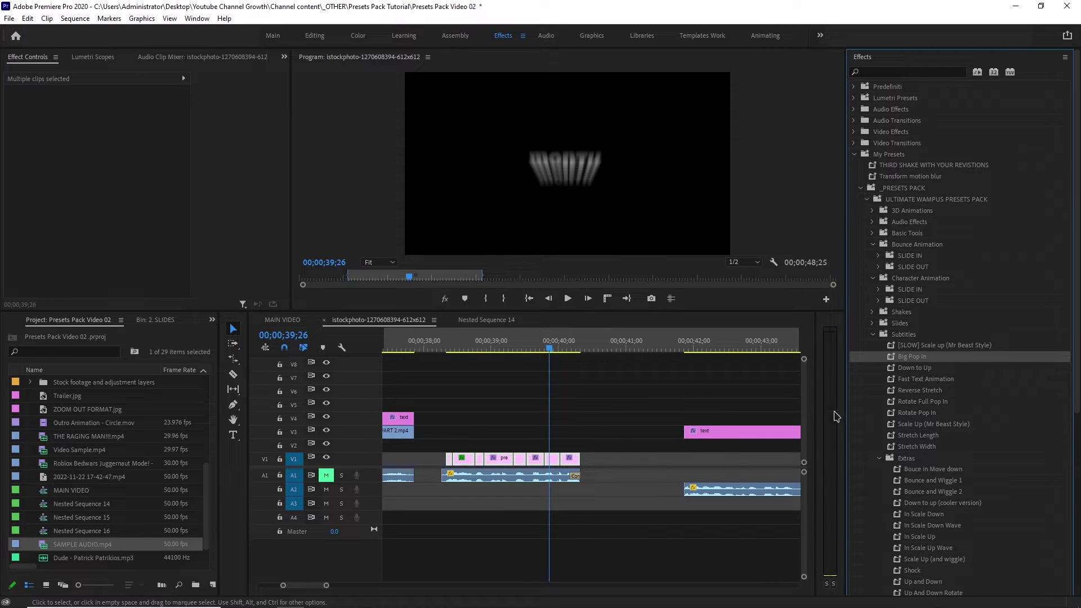
{"action": "left_click", "coordinate": [945, 368]}
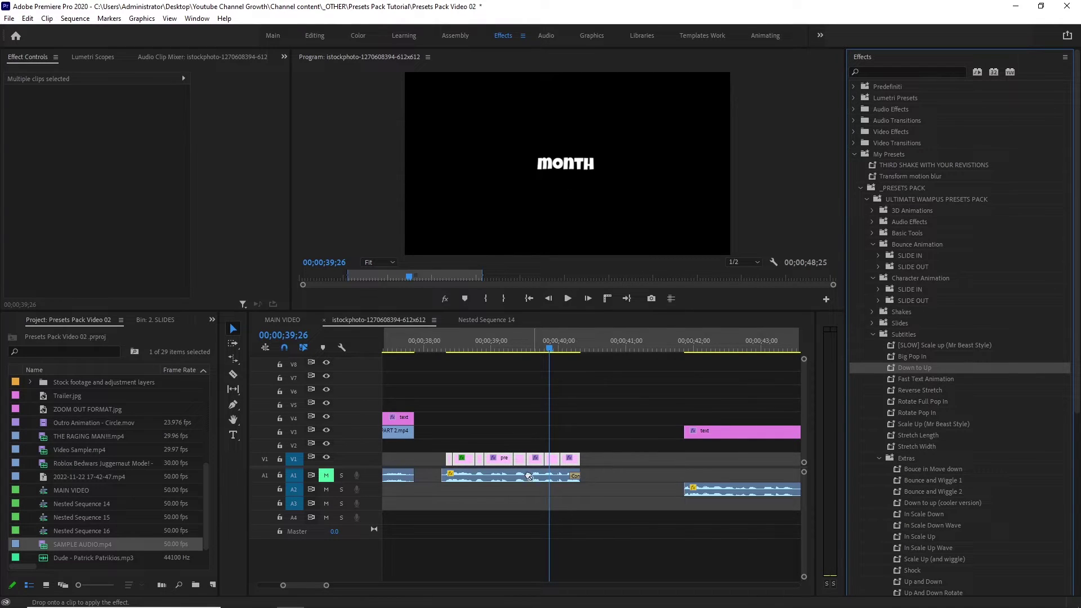
{"action": "left_click", "coordinate": [444, 349]}
{"action": "key", "text": "space"}
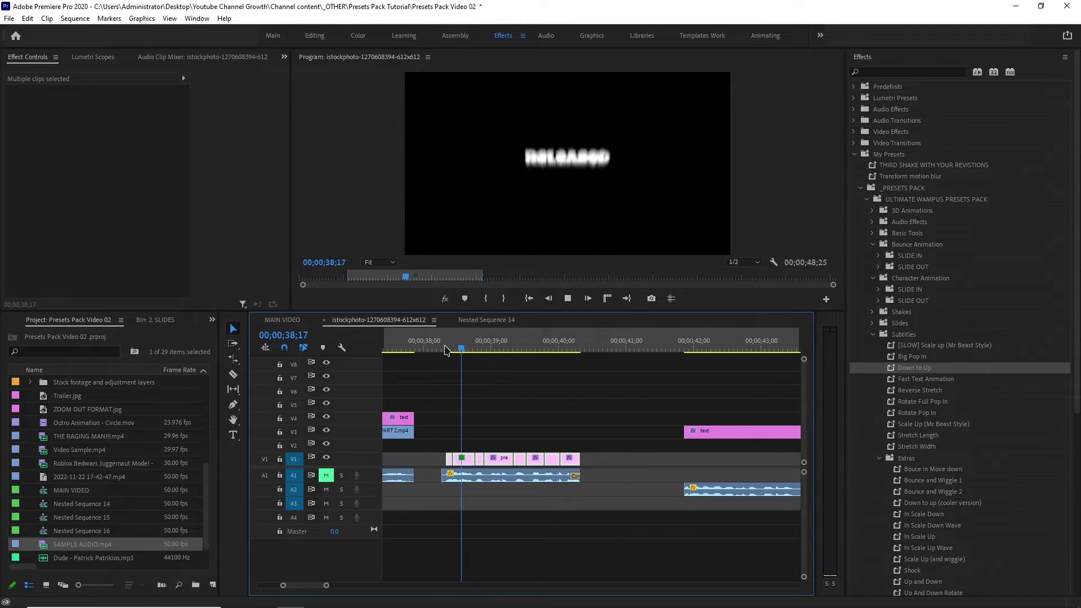
{"action": "left_click_drag", "start_coordinate": [444, 349], "coordinate": [684, 351]}
{"action": "scroll", "coordinate": [707, 386], "scroll_direction": "down", "scroll_amount": 5}
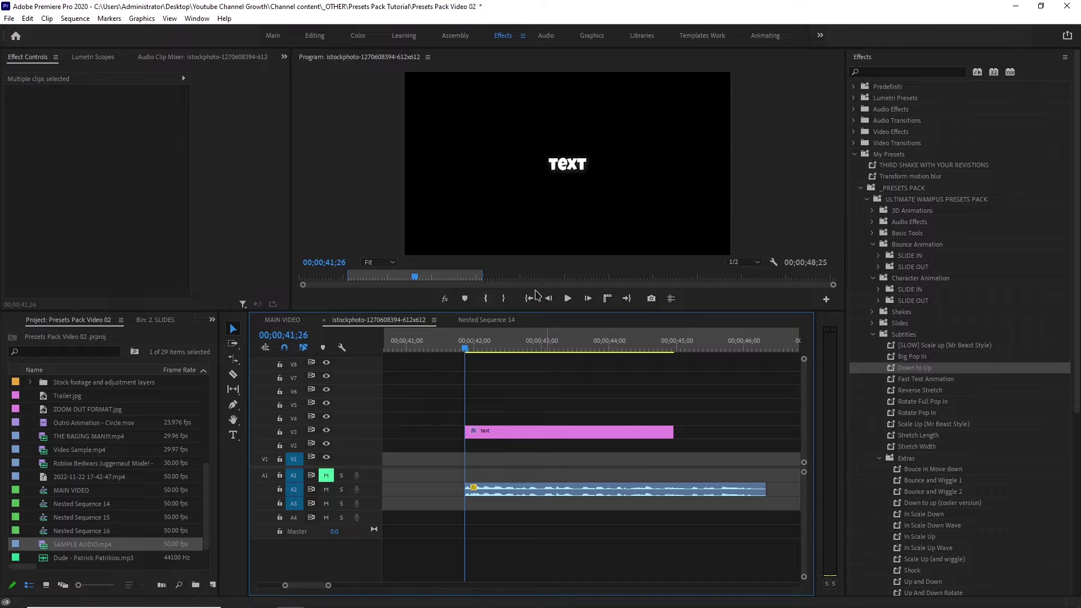
Apply Down to Up to the V3 text clip and play the animation.
{"action": "left_click_drag", "start_coordinate": [951, 366], "coordinate": [523, 434]}
{"action": "left_click", "coordinate": [527, 433]}
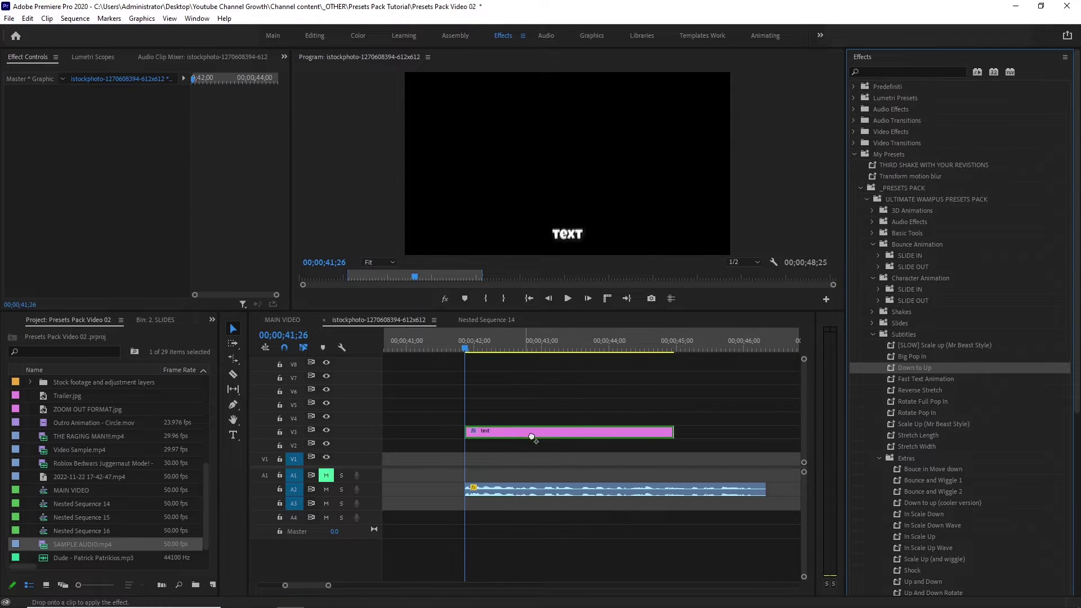
{"action": "key", "text": "space"}
{"action": "left_click", "coordinate": [553, 452]}
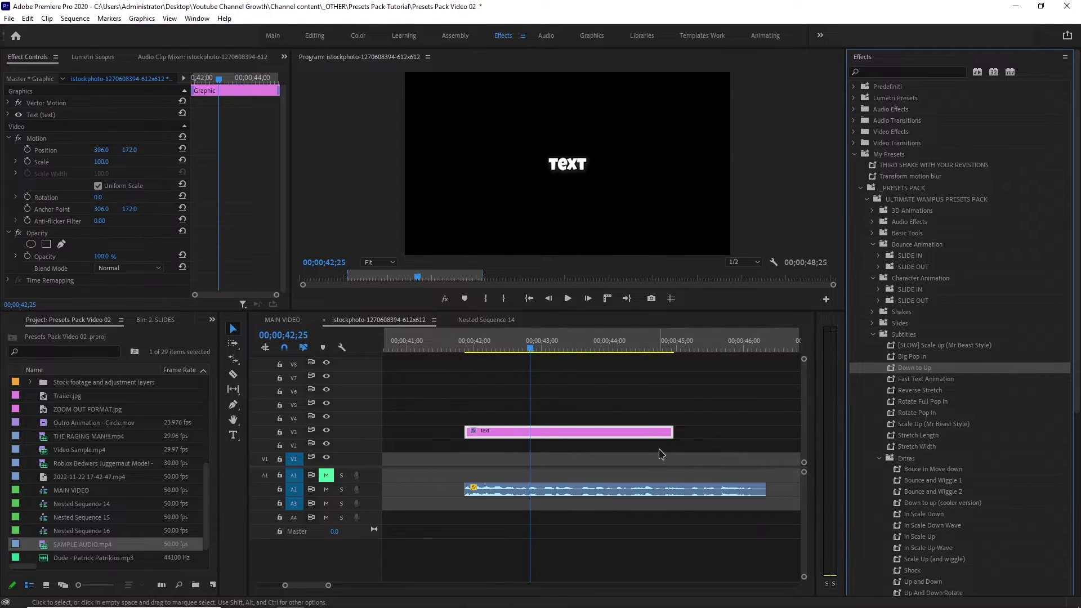
Apply Fast Text Animation to the V1 word clips and play them back.
{"action": "left_click_drag", "start_coordinate": [655, 438], "coordinate": [488, 463]}
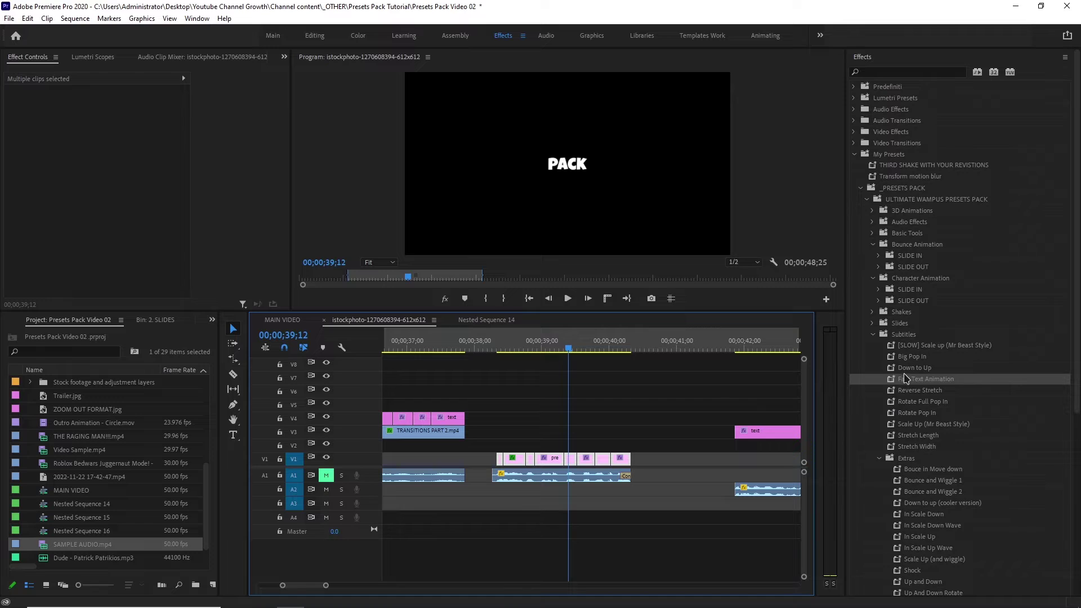
{"action": "left_click_drag", "start_coordinate": [906, 378], "coordinate": [639, 431]}
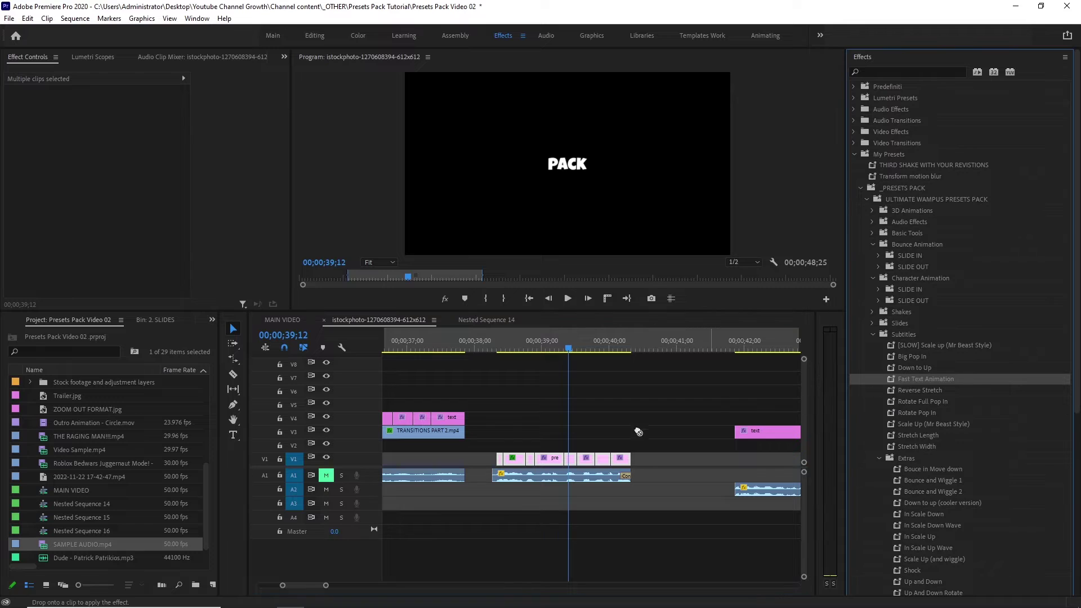
{"action": "left_click_drag", "start_coordinate": [563, 457], "coordinate": [563, 457]}
{"action": "left_click", "coordinate": [503, 347]}
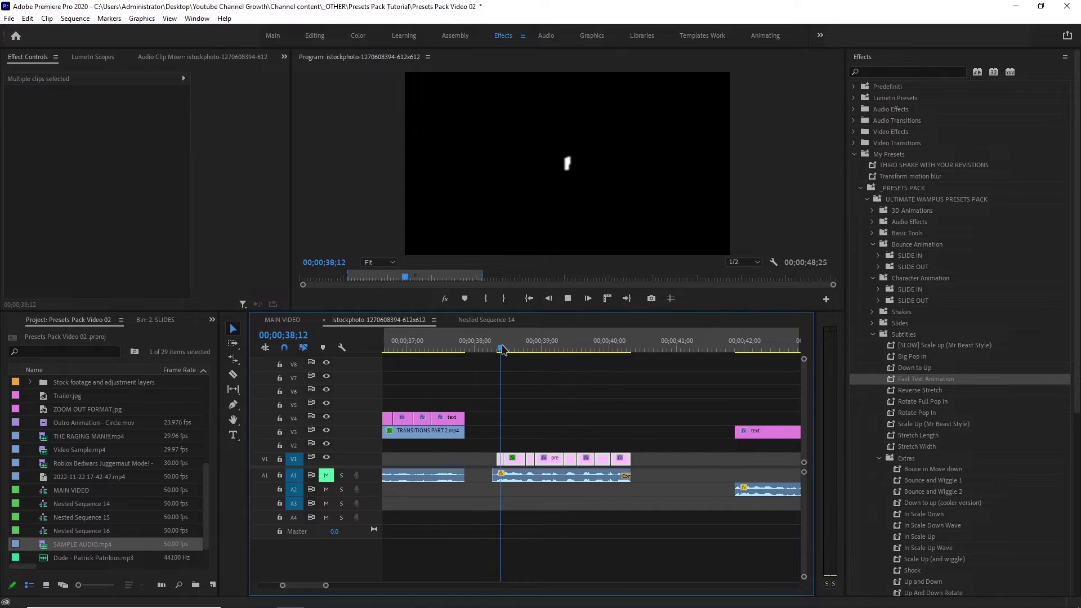
{"action": "key", "text": "space"}
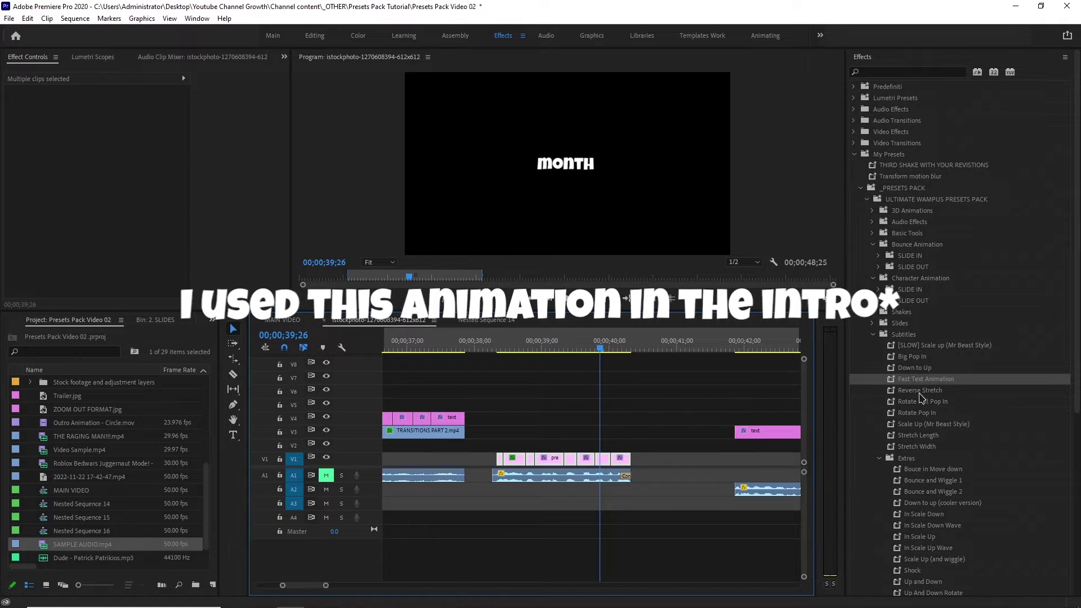
Apply Reverse Stretch to the V1 word clips and preview the stretch animation.
{"action": "left_click_drag", "start_coordinate": [914, 390], "coordinate": [609, 460]}
{"action": "left_click", "coordinate": [491, 350]}
{"action": "key", "text": "space"}
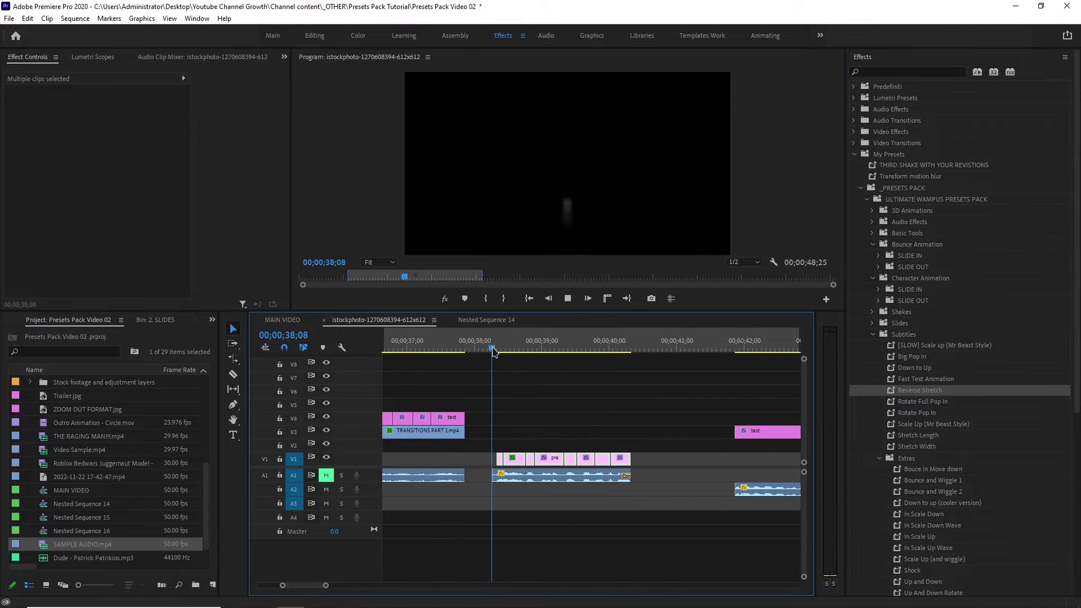
{"action": "key", "text": "space"}
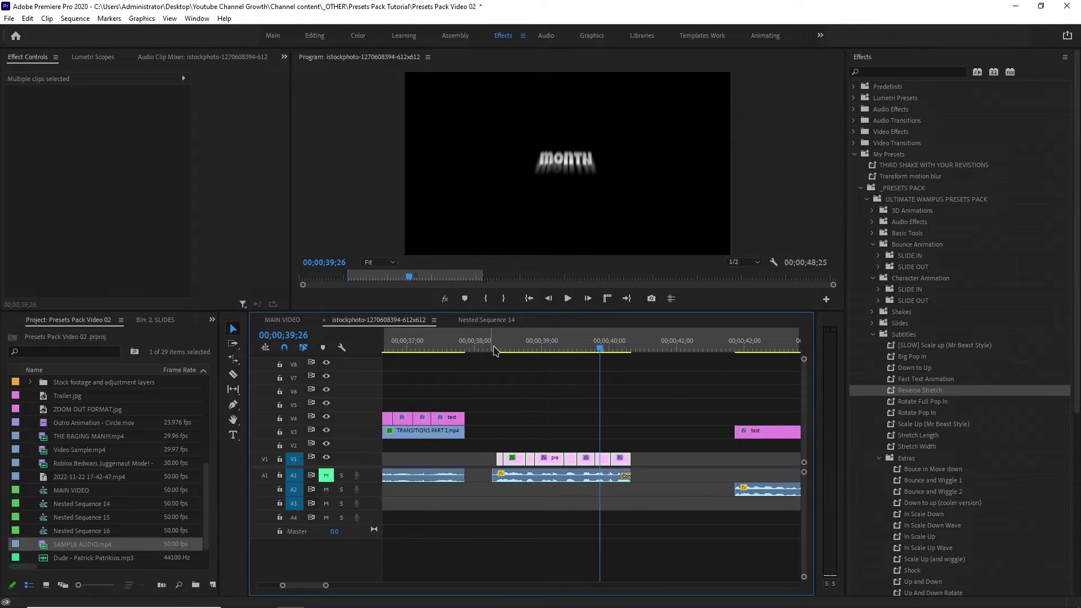
Select the Rotate Full Pop In preset and replay the words from about 38 seconds.
{"action": "left_click", "coordinate": [919, 402]}
{"action": "scroll", "coordinate": [563, 394], "scroll_direction": "down", "scroll_amount": 1}
{"action": "left_click", "coordinate": [491, 350]}
{"action": "key", "text": "space"}
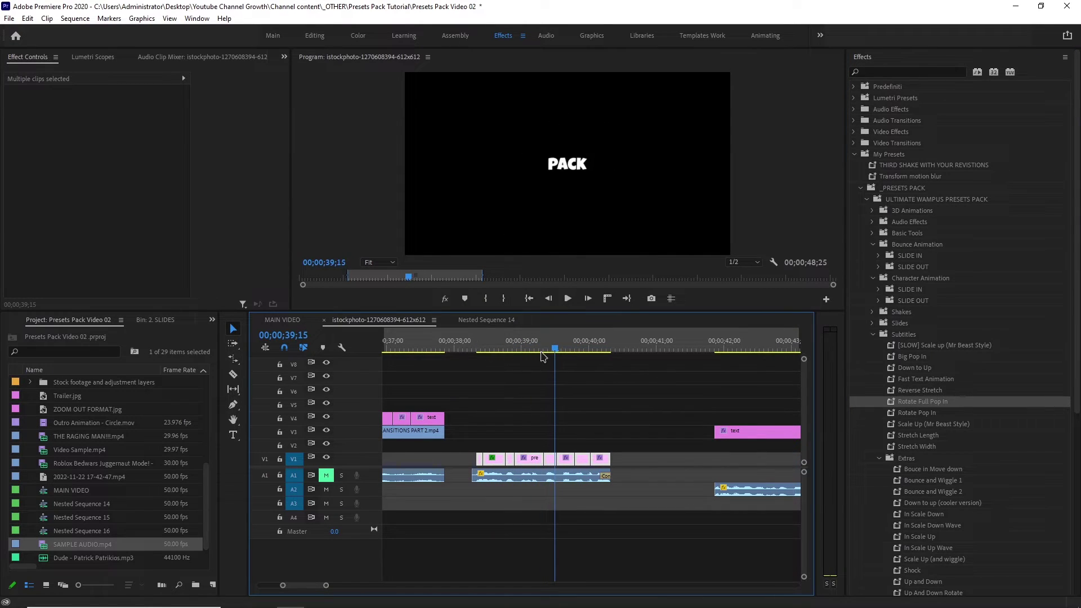
{"action": "scroll", "coordinate": [731, 458], "scroll_direction": "down", "scroll_amount": 4}
{"action": "left_click", "coordinate": [924, 457]}
{"action": "scroll", "coordinate": [924, 457], "scroll_direction": "down", "scroll_amount": 2}
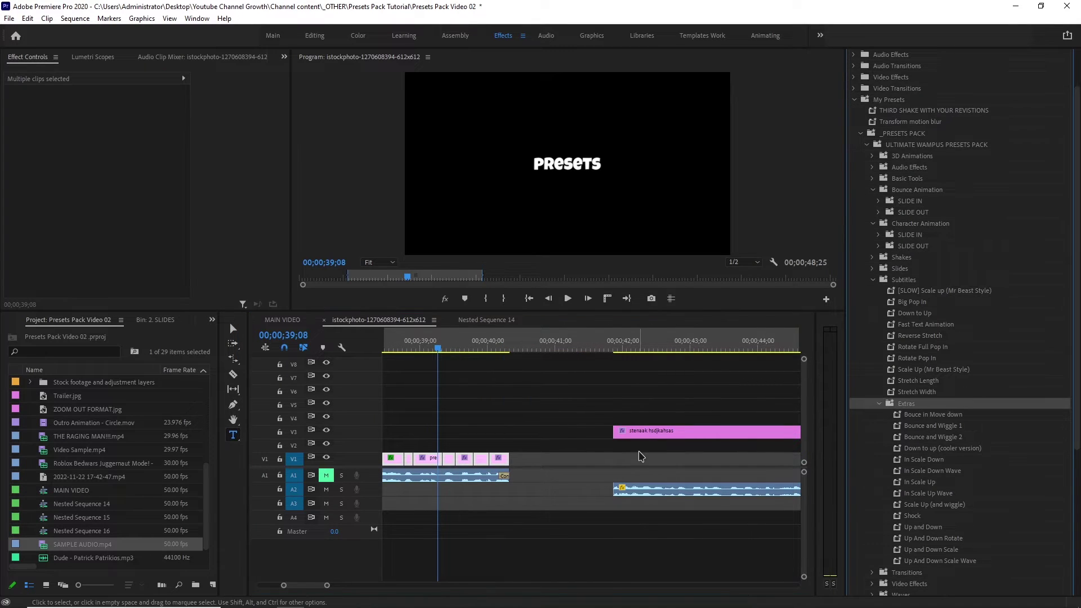
Apply the Bouce in Move down preset to the V1 word clips and replay the bounce.
{"action": "scroll", "coordinate": [541, 340], "scroll_direction": "down", "scroll_amount": 2}
{"action": "left_click", "coordinate": [560, 344]}
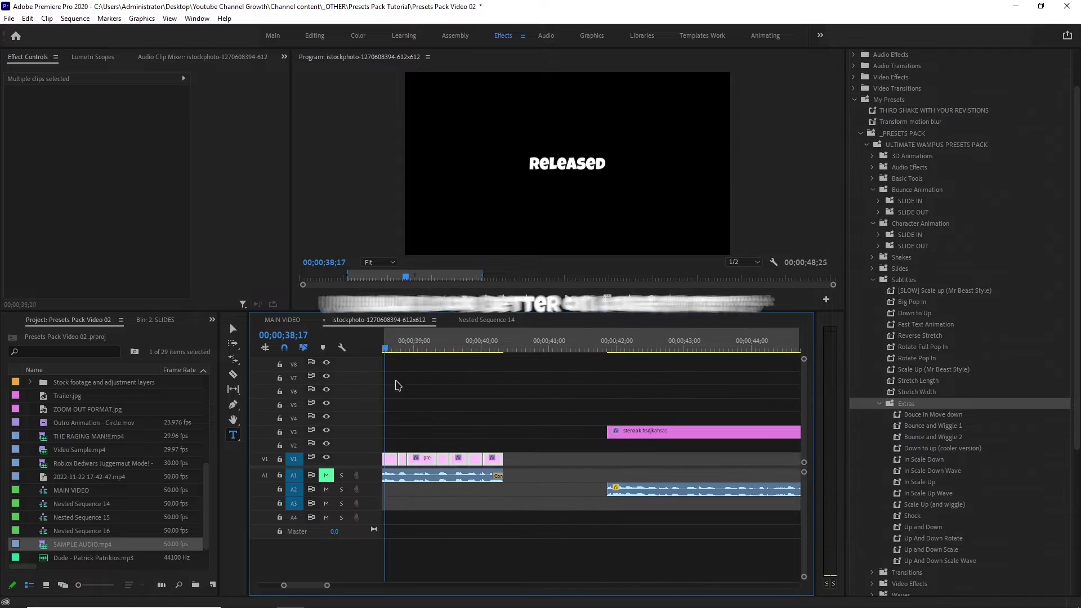
{"action": "scroll", "coordinate": [746, 441], "scroll_direction": "up", "scroll_amount": 2}
{"action": "scroll", "coordinate": [746, 441], "scroll_direction": "up", "scroll_amount": 1}
{"action": "left_click_drag", "start_coordinate": [925, 414], "coordinate": [592, 460]}
{"action": "left_click", "coordinate": [567, 299]}
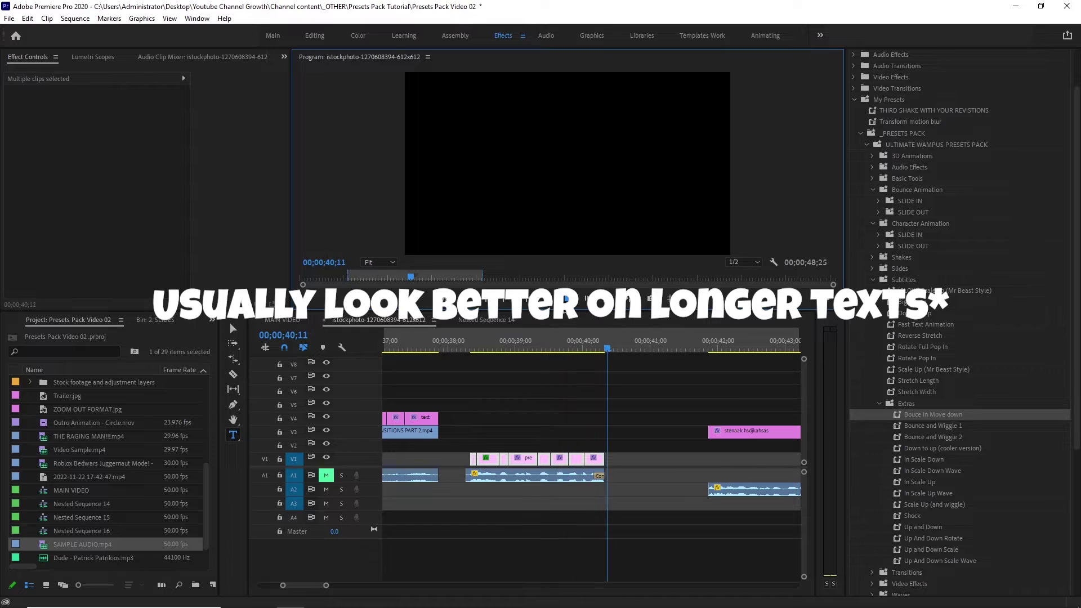
{"action": "left_click", "coordinate": [476, 343]}
{"action": "left_click", "coordinate": [568, 299]}
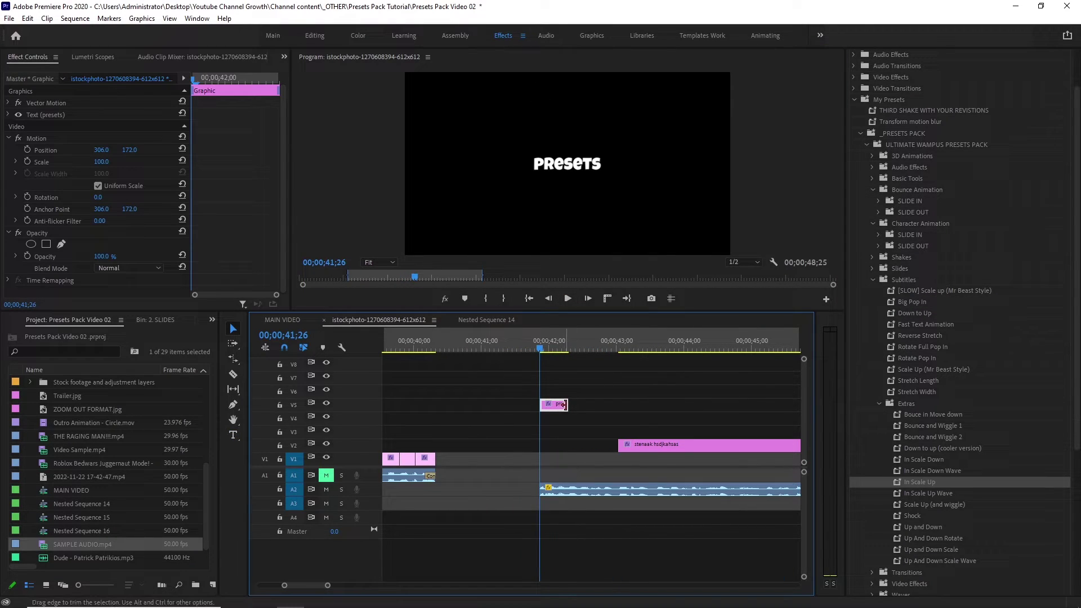
Lengthen the presets clip on V5, apply In Scale Up and preview it.
{"action": "left_click_drag", "start_coordinate": [565, 405], "coordinate": [657, 405]}
{"action": "left_click_drag", "start_coordinate": [919, 482], "coordinate": [558, 408]}
{"action": "key", "text": "space"}
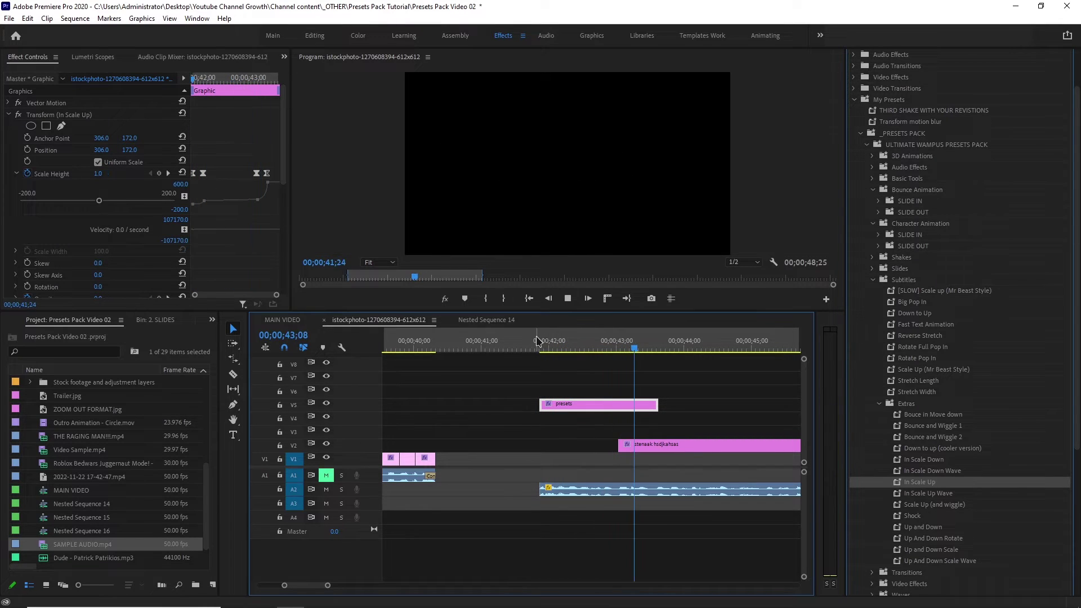
{"action": "key", "text": "space"}
Move the long-named text clip up to V7 and select the presets text graphic.
{"action": "left_click_drag", "start_coordinate": [794, 445], "coordinate": [839, 415]}
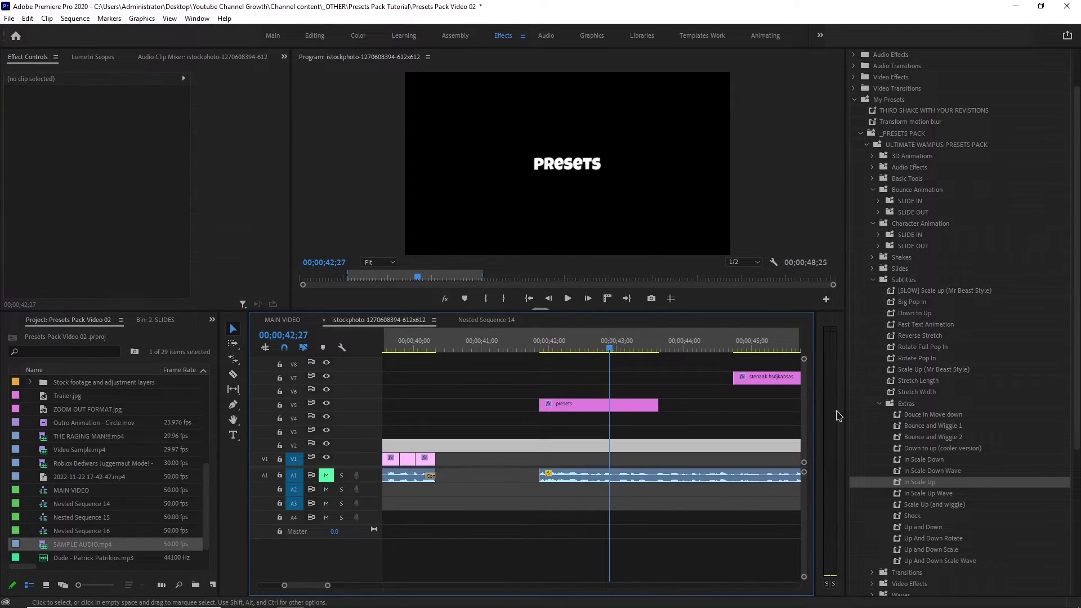
{"action": "left_click", "coordinate": [906, 404]}
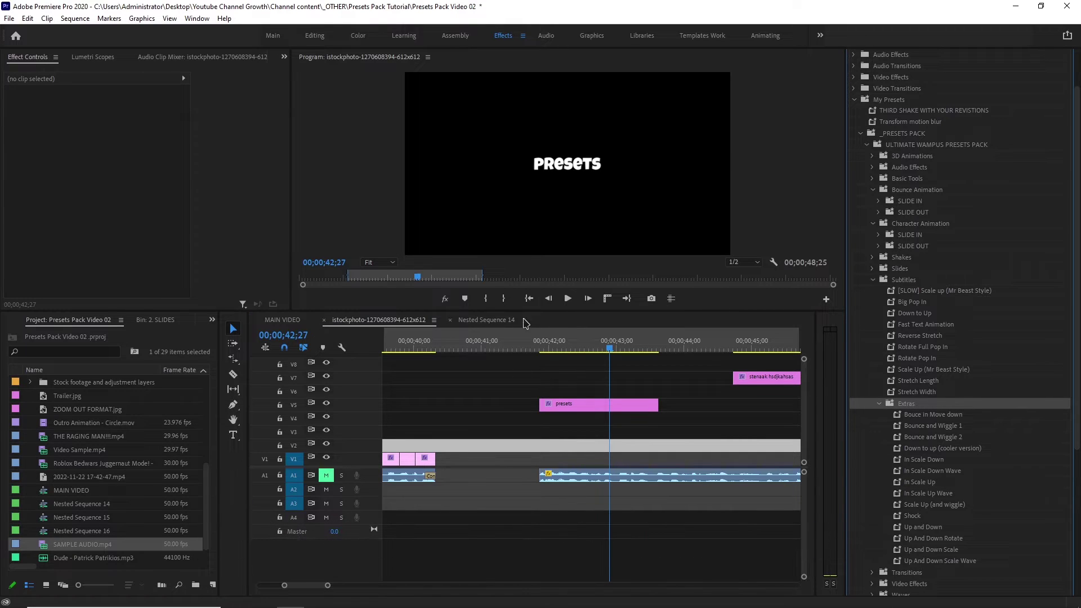
{"action": "left_click_drag", "start_coordinate": [535, 343], "coordinate": [582, 344]}
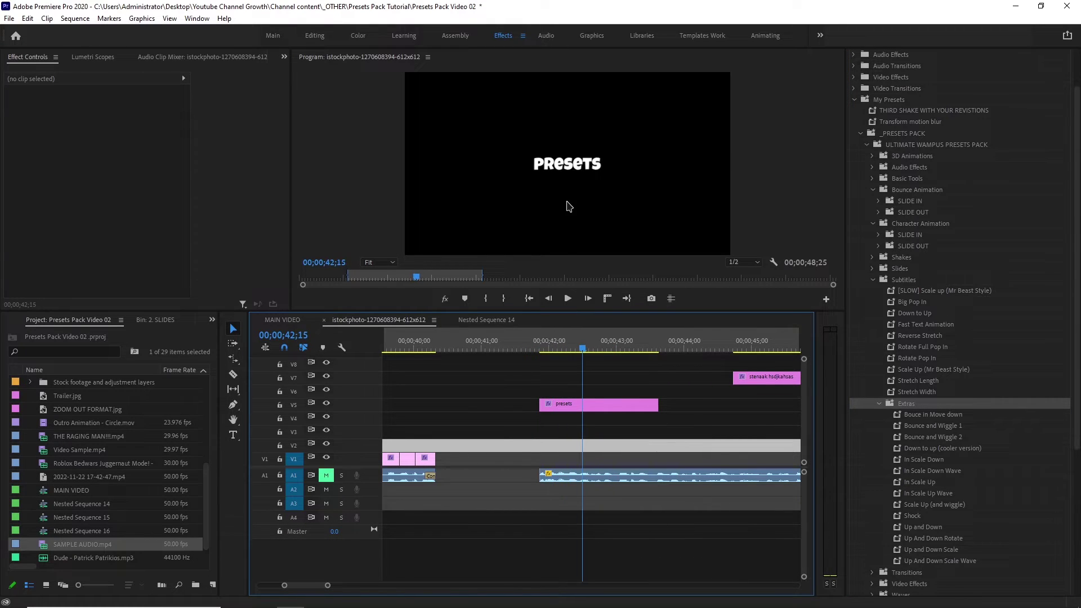
{"action": "left_click", "coordinate": [560, 160]}
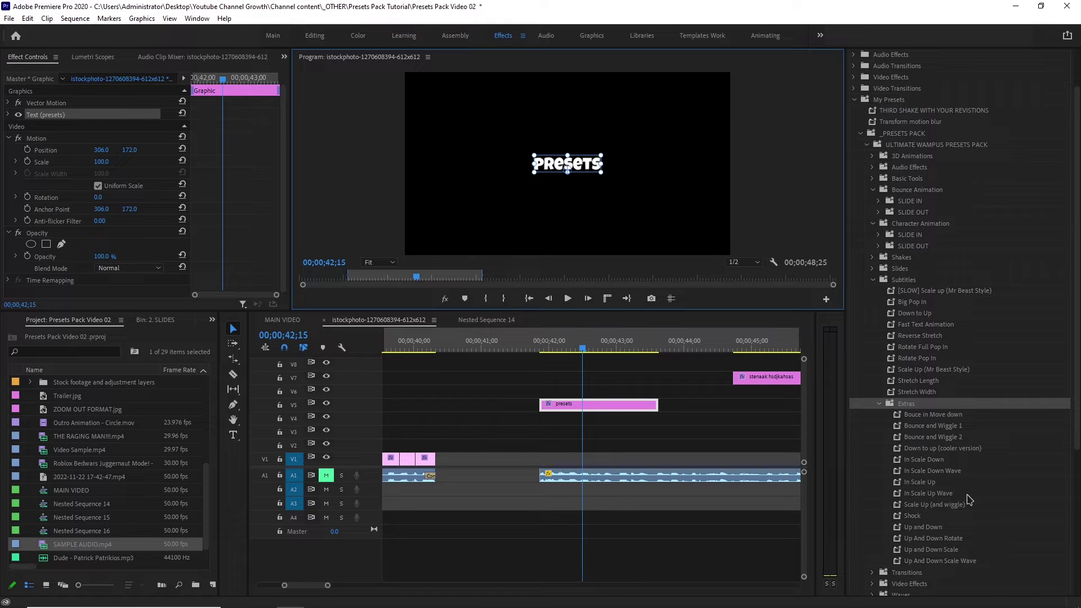
Try In Scale Down Wave on the presets clip, preview it, then undo it.
{"action": "left_click_drag", "start_coordinate": [951, 478], "coordinate": [641, 445]}
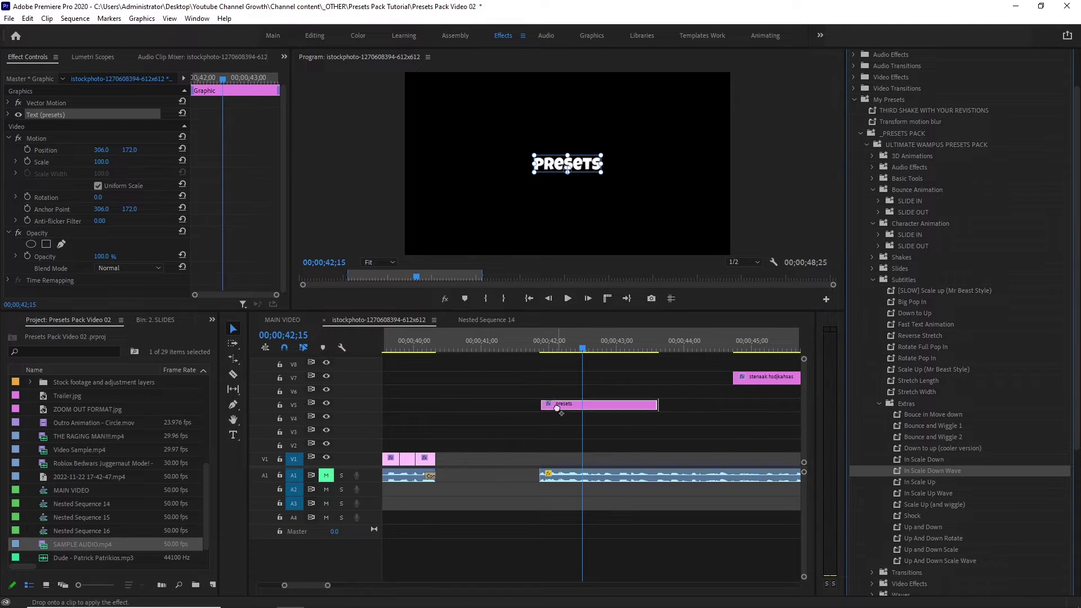
{"action": "left_click_drag", "start_coordinate": [557, 407], "coordinate": [557, 407]}
{"action": "left_click", "coordinate": [538, 342]}
{"action": "key", "text": "space"}
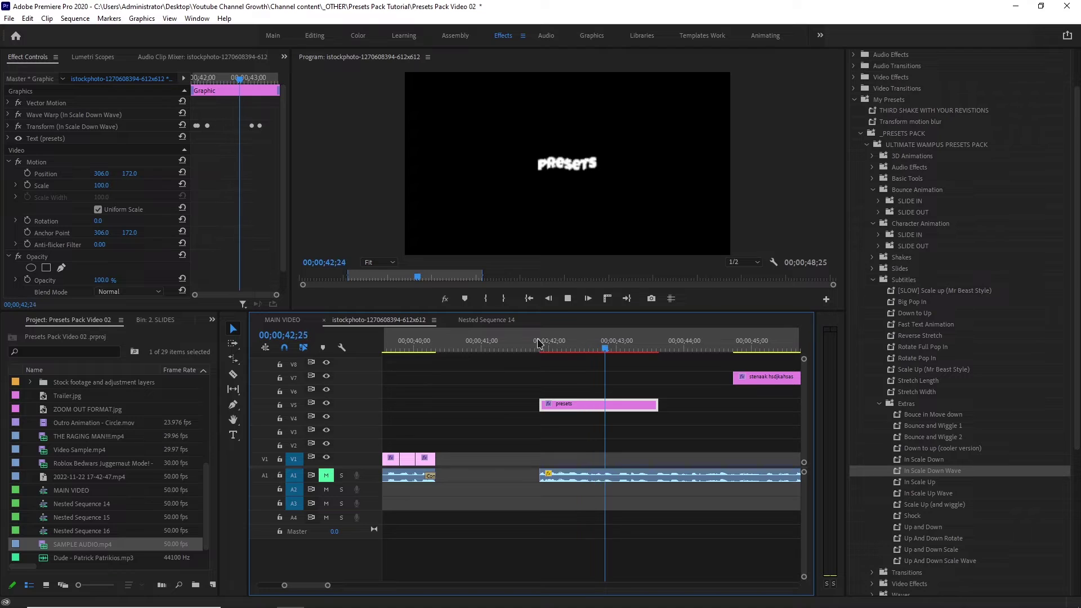
{"action": "key", "text": "space"}
{"action": "key", "text": "ctrl+z"}
Try In Scale Up on the presets clip, preview it, then undo it.
{"action": "left_click_drag", "start_coordinate": [919, 481], "coordinate": [593, 420]}
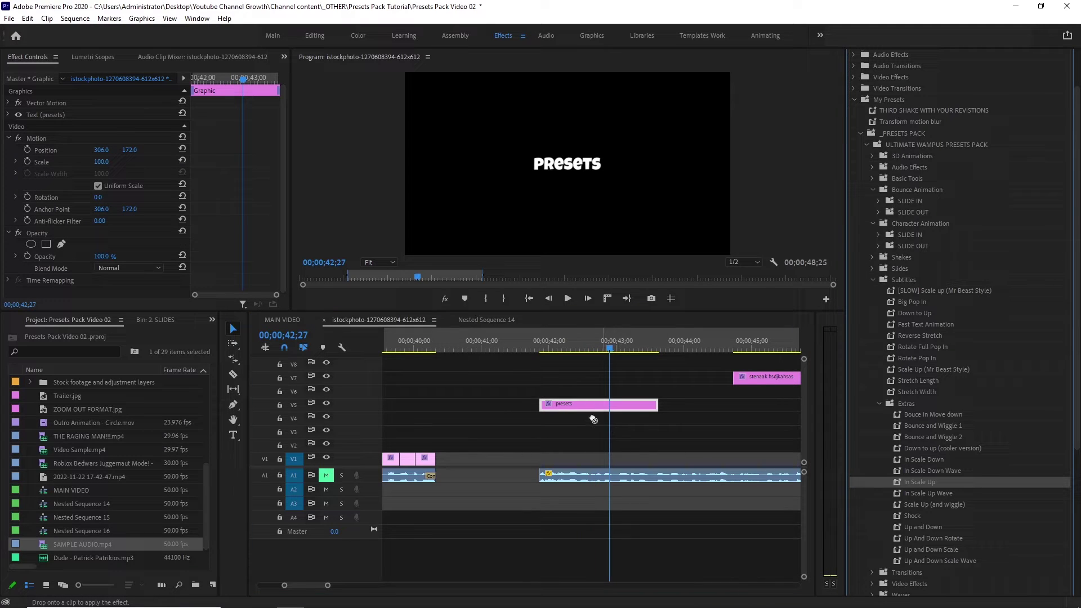
{"action": "left_click_drag", "start_coordinate": [545, 358], "coordinate": [554, 404]}
{"action": "left_click", "coordinate": [541, 342]}
{"action": "key", "text": "space"}
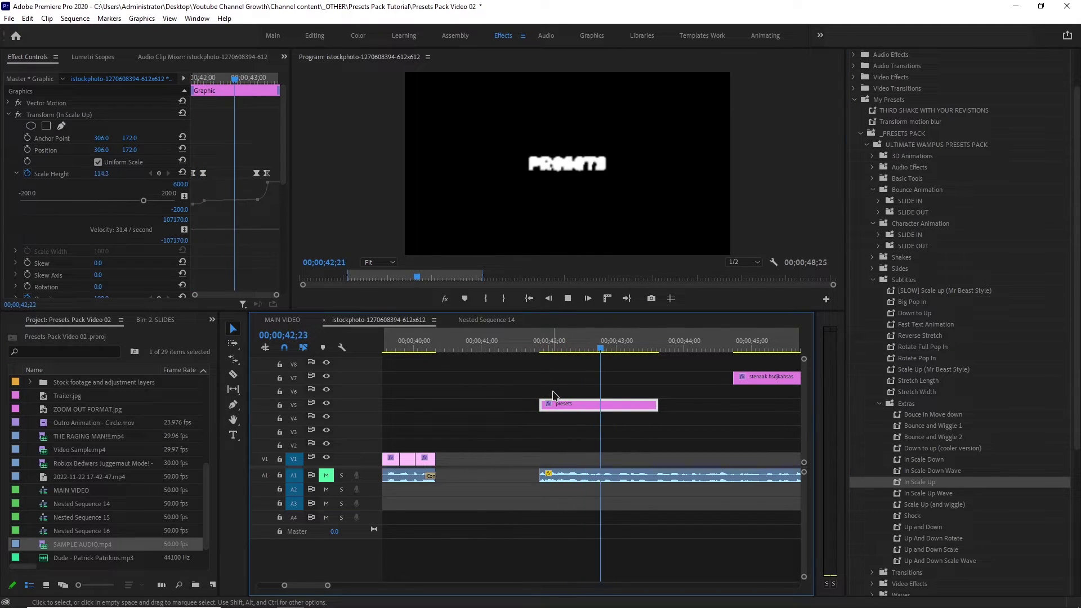
{"action": "key", "text": "space"}
{"action": "key", "text": "ctrl+z"}
Try the Shock preset on the presets clip, preview it, then undo it.
{"action": "left_click_drag", "start_coordinate": [912, 516], "coordinate": [622, 407]}
{"action": "left_click", "coordinate": [542, 345]}
{"action": "key", "text": "space"}
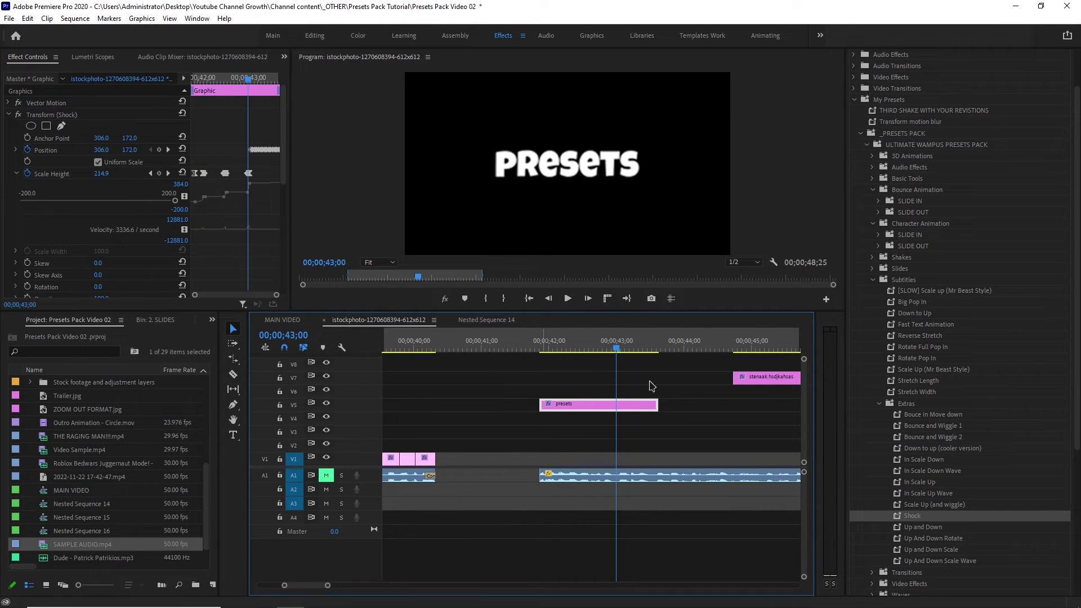
{"action": "key", "text": "space"}
{"action": "key", "text": "ctrl+z"}
Try Up and Down, undo it, then apply and preview Up And Down Scale Wave.
{"action": "left_click_drag", "start_coordinate": [940, 528], "coordinate": [807, 510]}
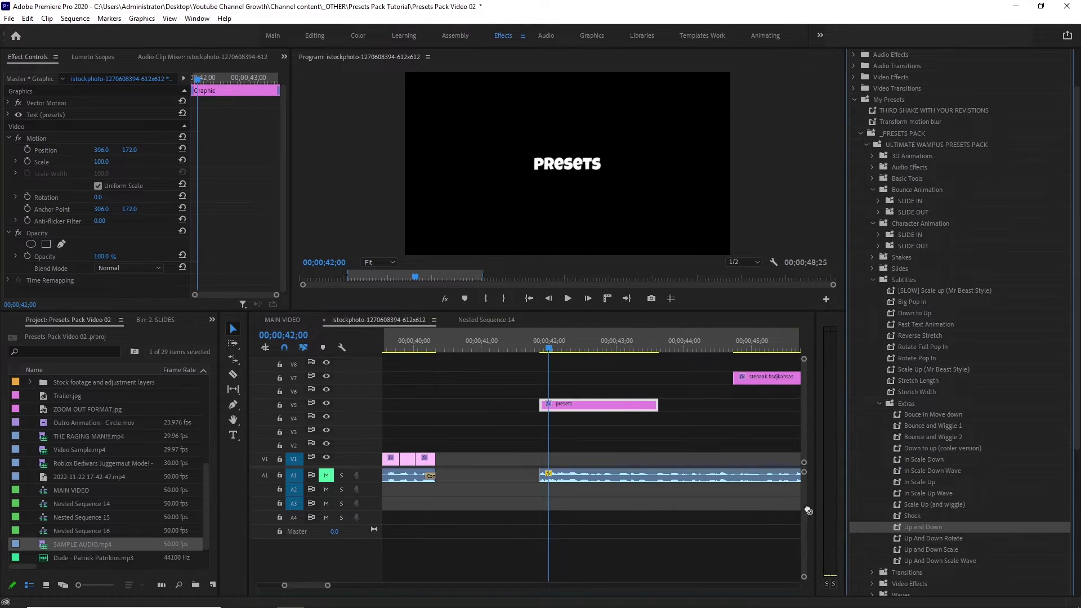
{"action": "left_click_drag", "start_coordinate": [557, 403], "coordinate": [558, 404]}
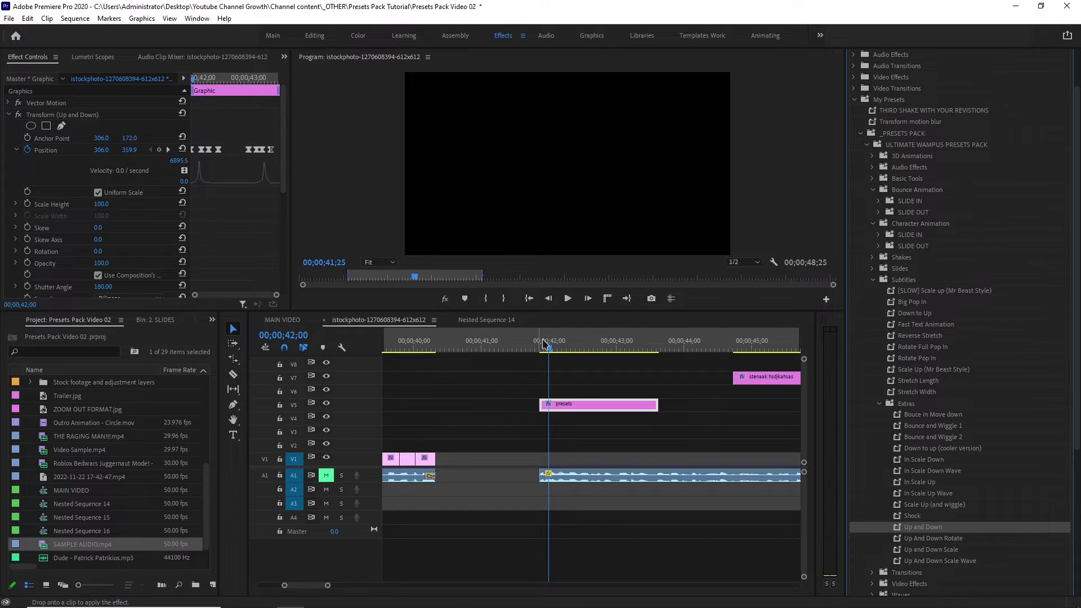
{"action": "left_click", "coordinate": [567, 298]}
{"action": "left_click", "coordinate": [566, 303]}
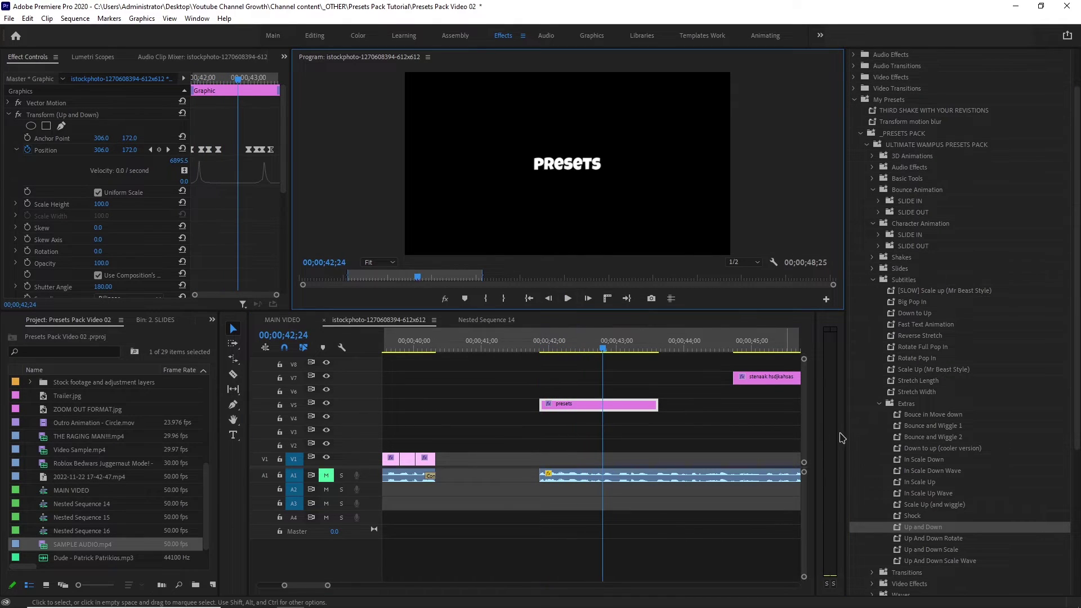
{"action": "key", "text": "ctrl+z"}
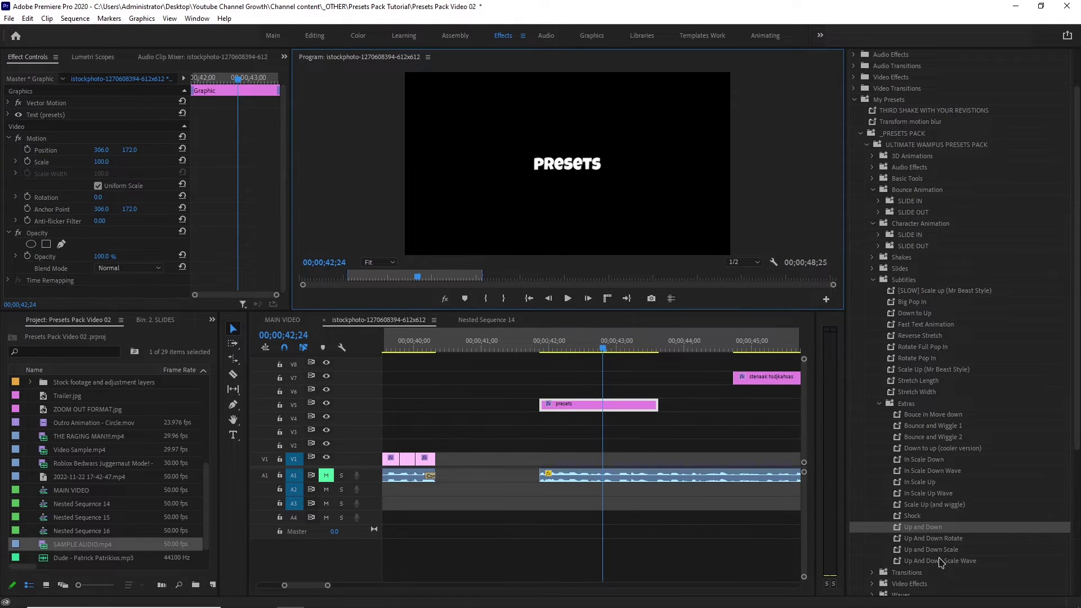
{"action": "left_click_drag", "start_coordinate": [939, 560], "coordinate": [598, 404]}
{"action": "key", "text": "space"}
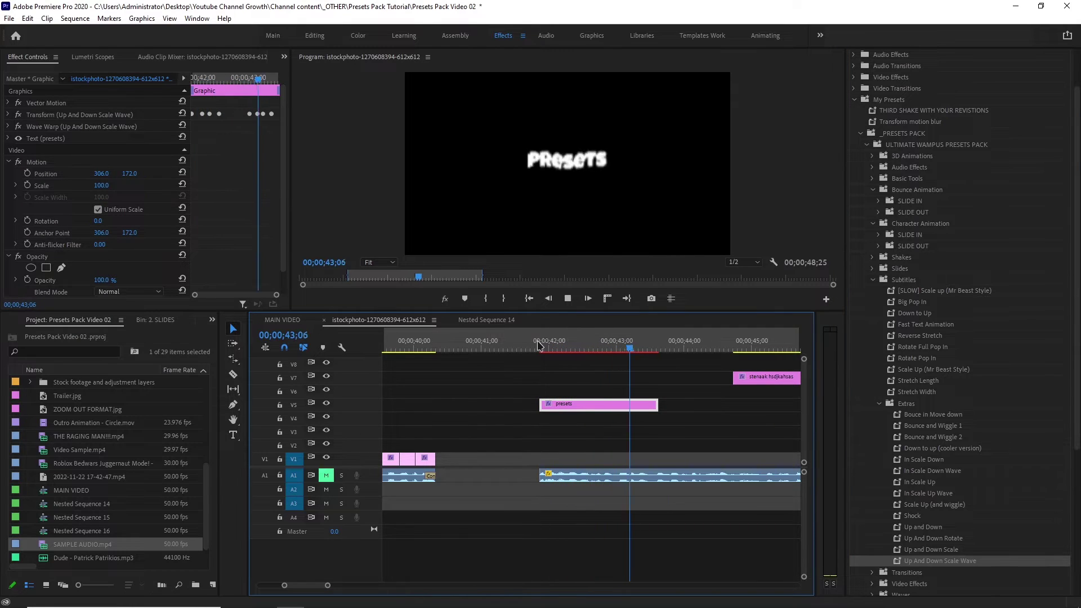
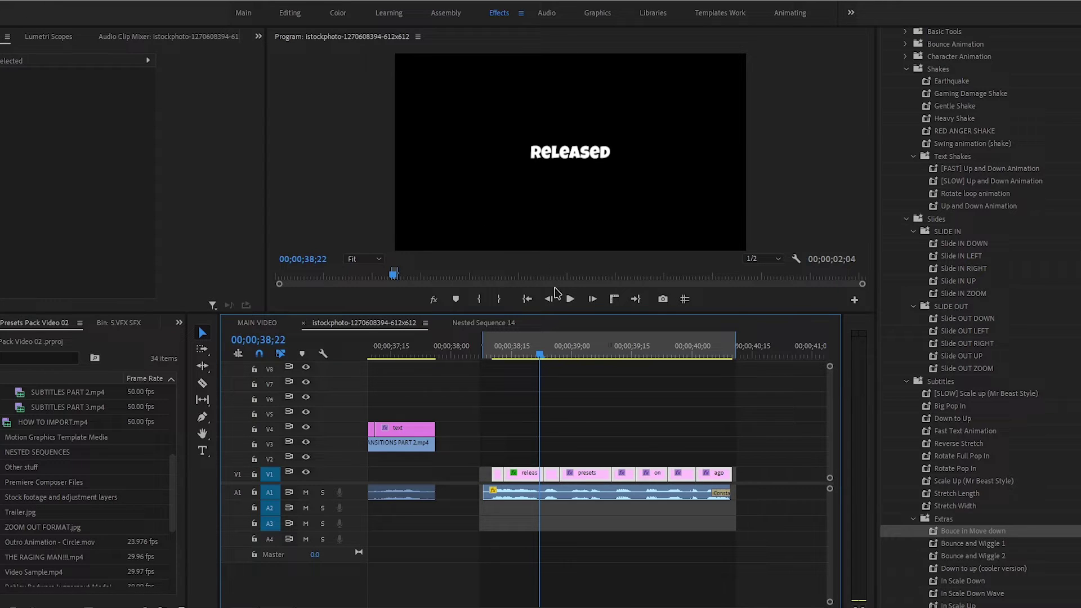
Marquee-select the word clips on V1 and nest them as Nested Sequence 18.
{"action": "right_click", "coordinate": [606, 470]}
{"action": "left_click", "coordinate": [485, 441]}
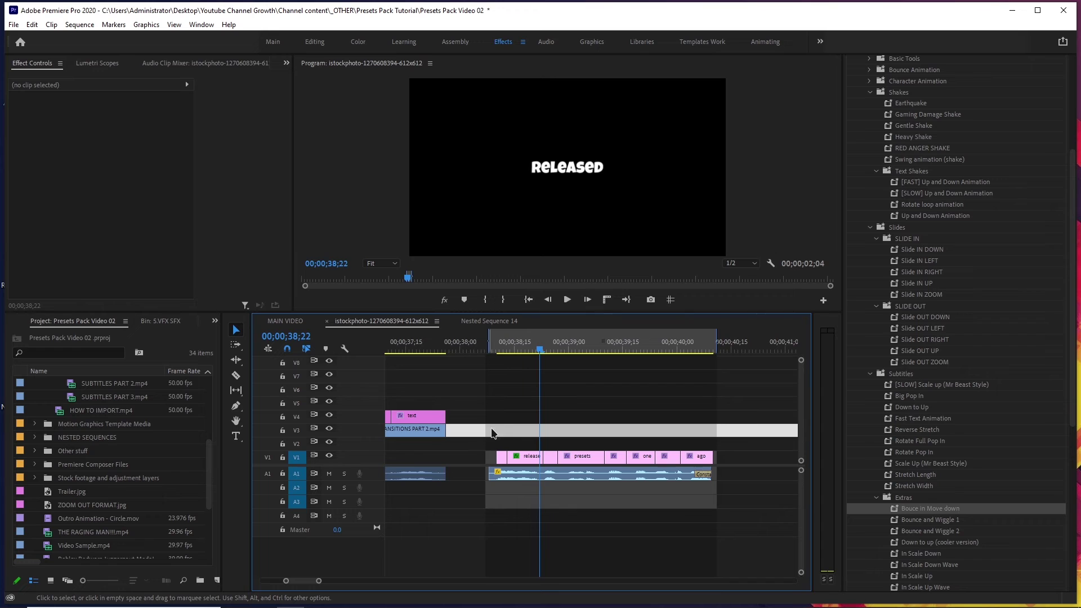
{"action": "left_click_drag", "start_coordinate": [484, 442], "coordinate": [717, 457]}
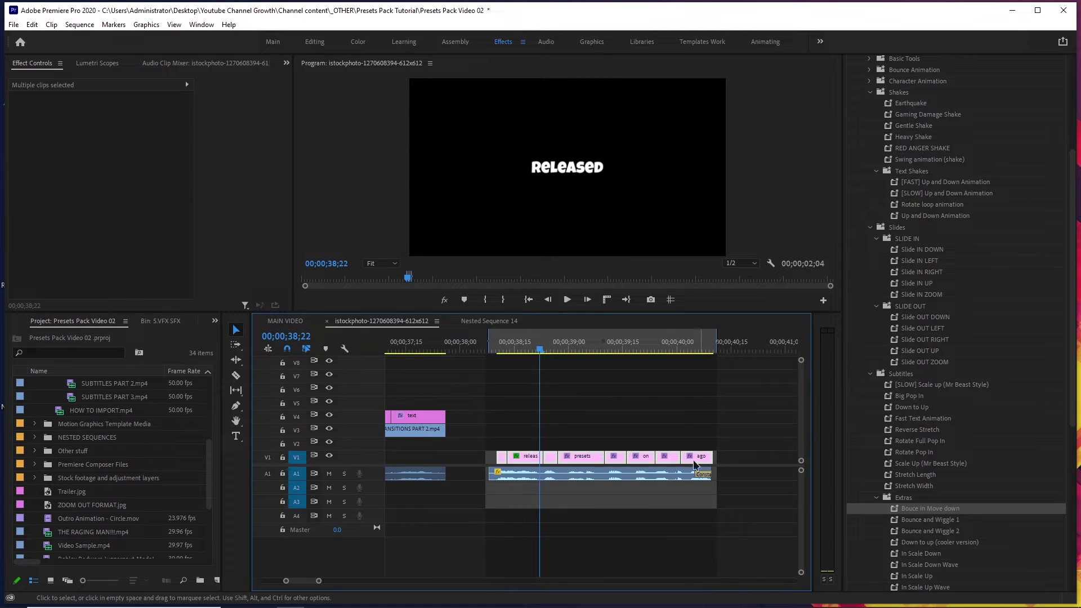
{"action": "right_click", "coordinate": [637, 457]}
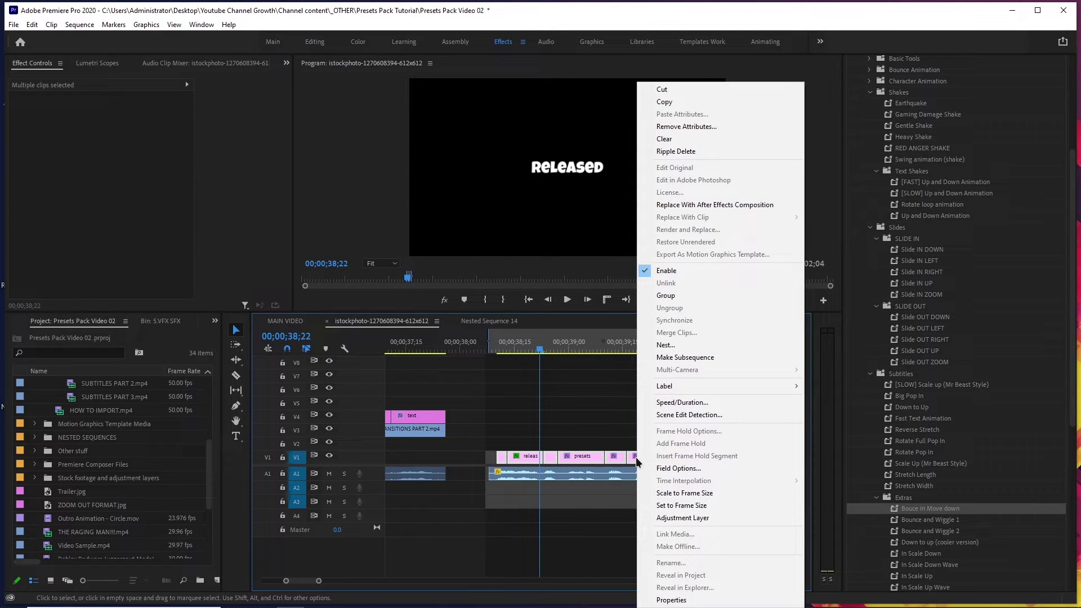
{"action": "left_click", "coordinate": [672, 350]}
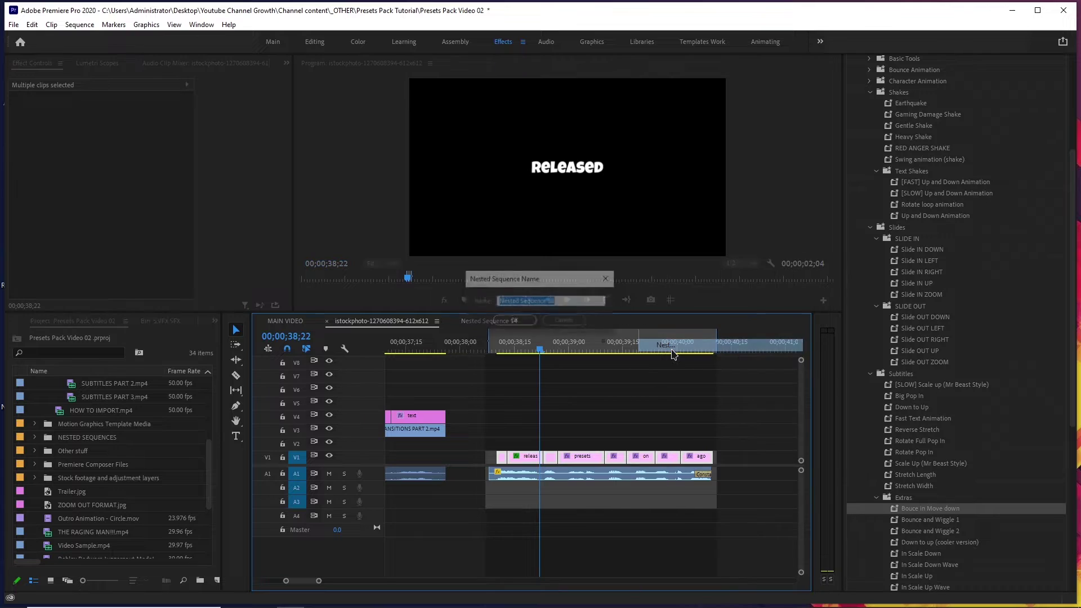
{"action": "left_click", "coordinate": [513, 326]}
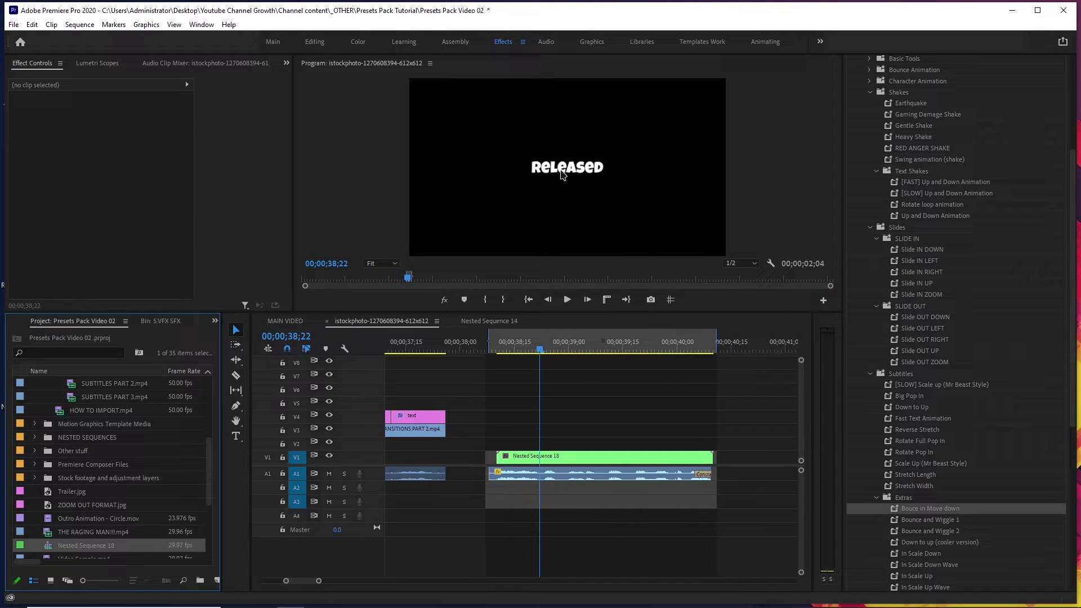
Scale Nested Sequence 18 down to 78.5, lower the words in frame, and preview.
{"action": "left_click", "coordinate": [643, 457]}
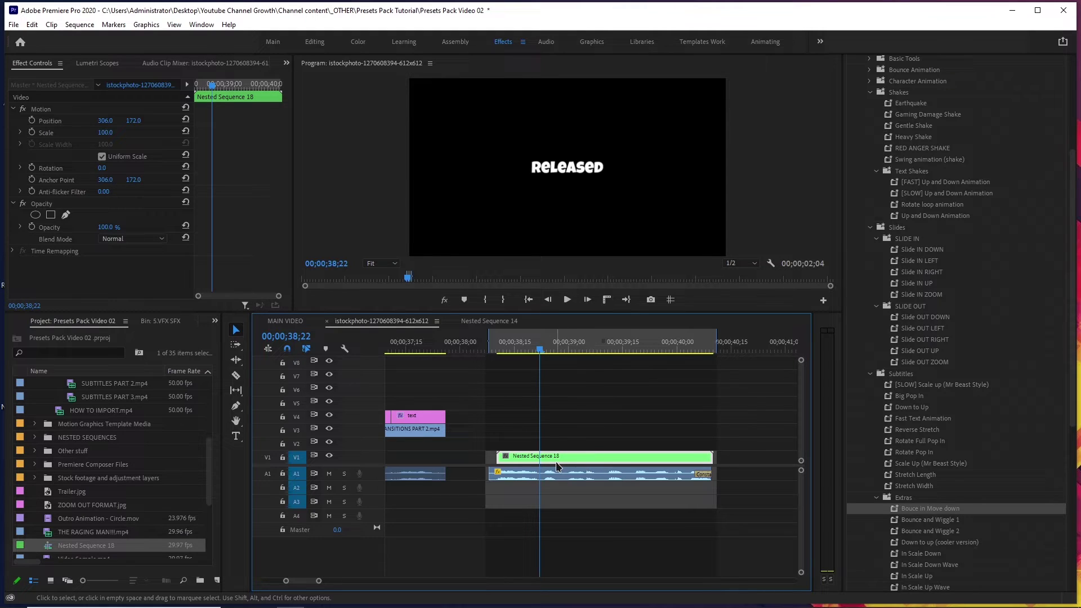
{"action": "left_click", "coordinate": [54, 123]}
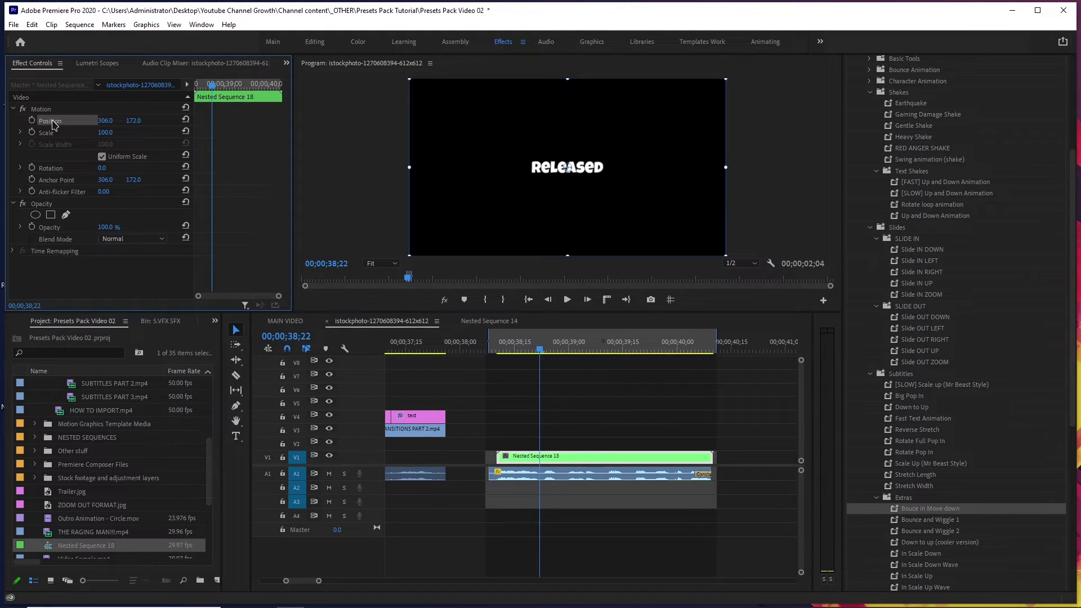
{"action": "left_click_drag", "start_coordinate": [602, 127], "coordinate": [575, 144]}
{"action": "left_click_drag", "start_coordinate": [600, 200], "coordinate": [596, 213]}
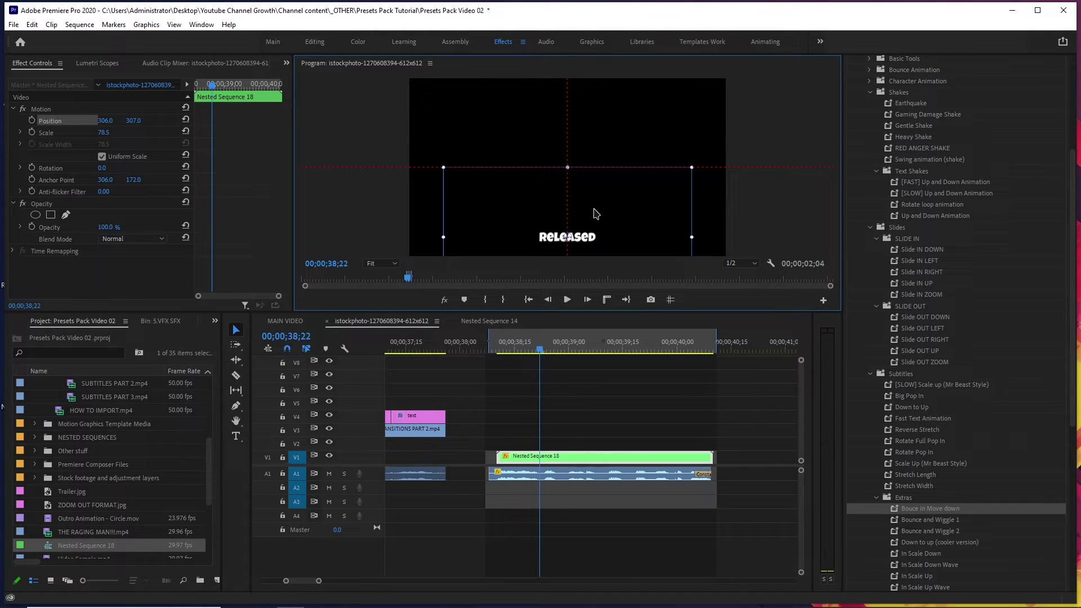
{"action": "left_click", "coordinate": [664, 398]}
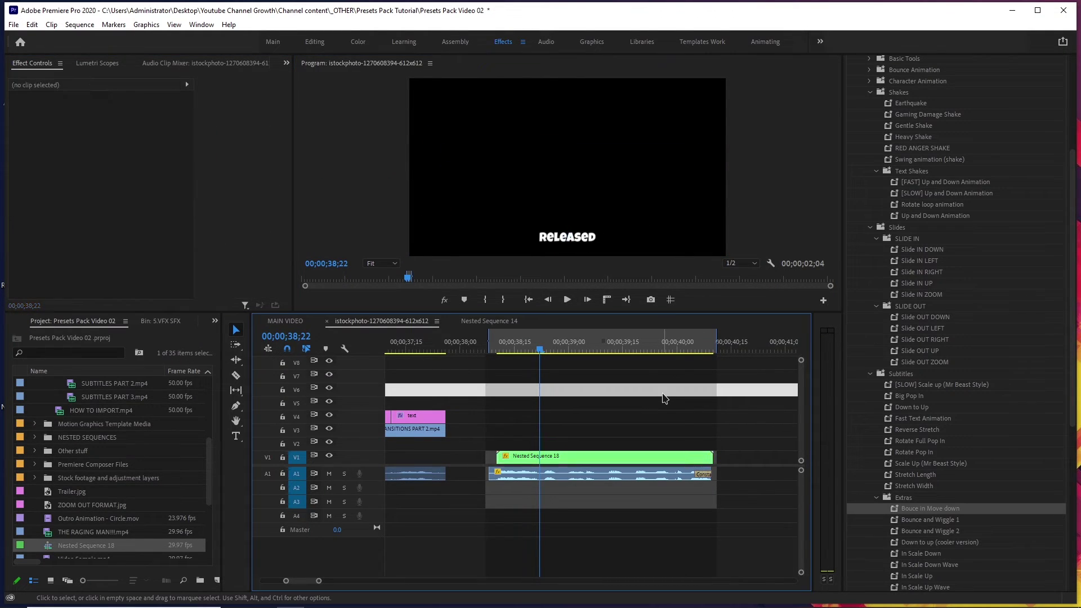
{"action": "left_click", "coordinate": [612, 458]}
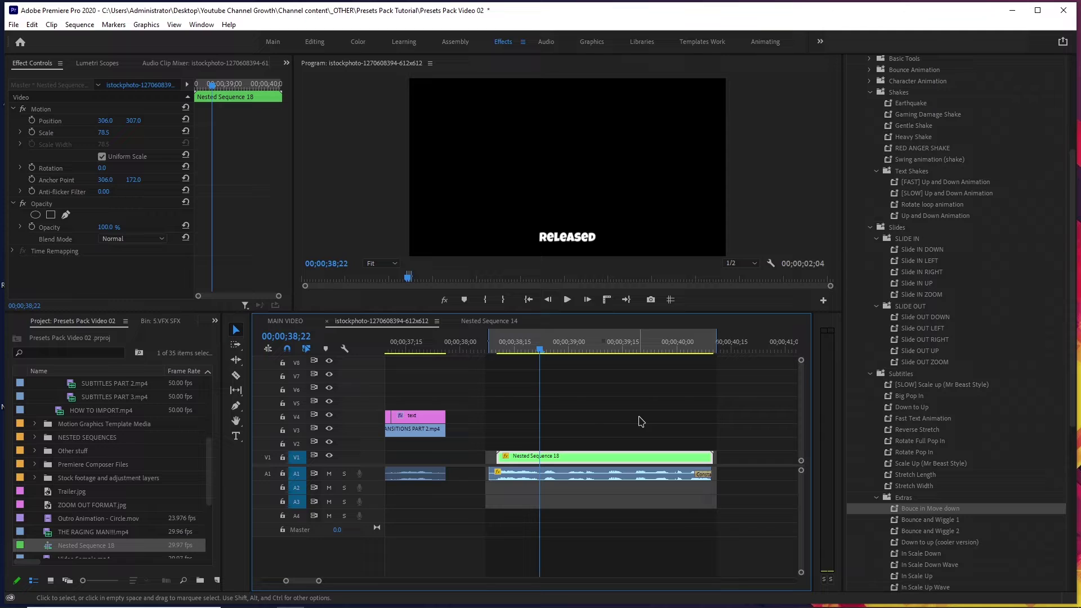
{"action": "key", "text": "space"}
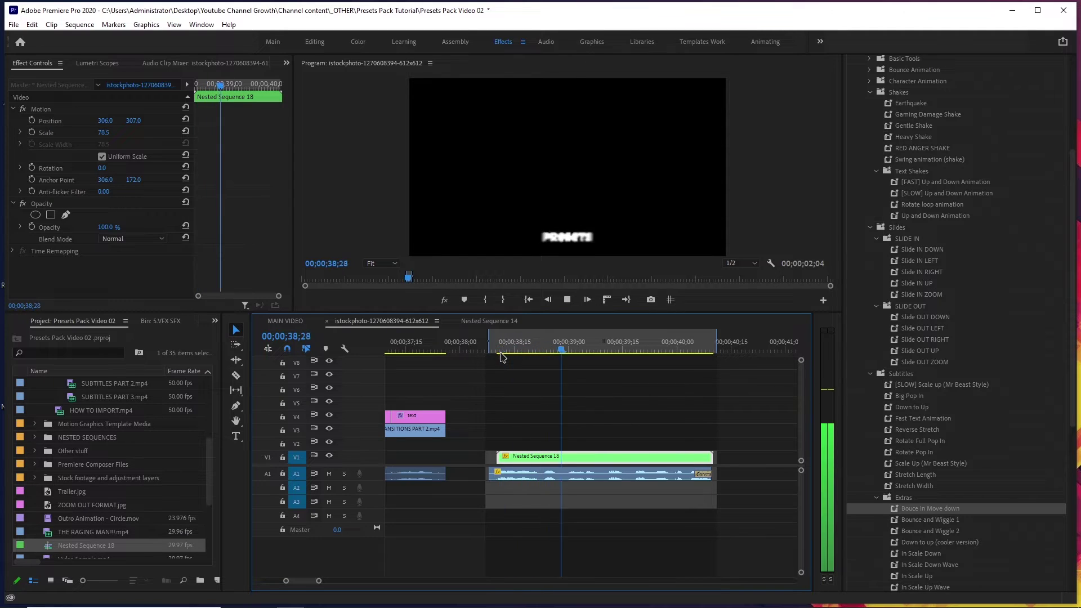
{"action": "key", "text": "space"}
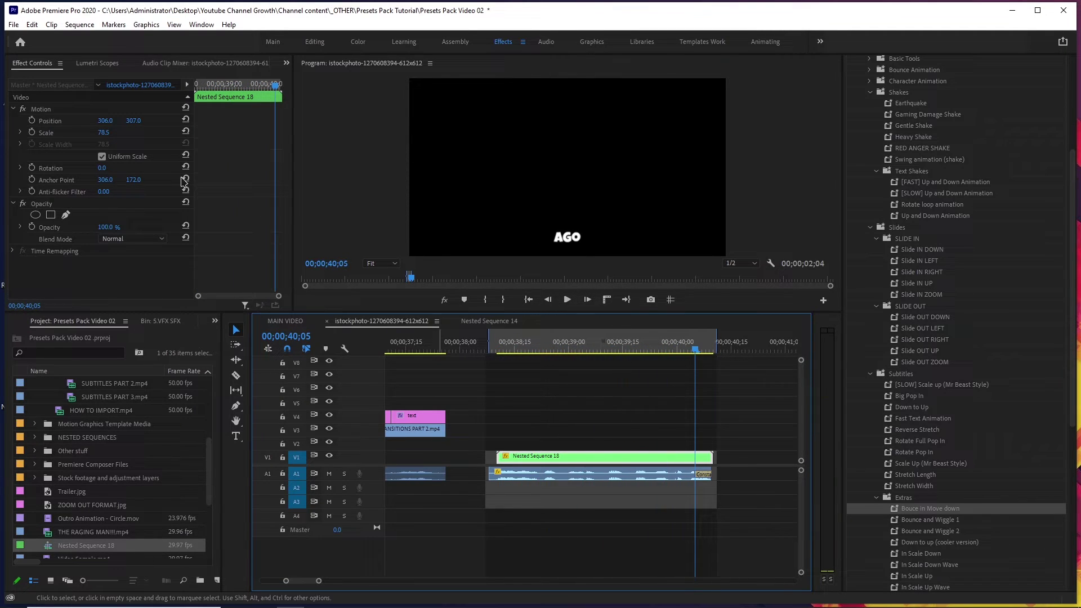
Move the words, including AGO, toward the upper right (477.0, 42.5) and replay.
{"action": "left_click", "coordinate": [50, 121]}
{"action": "left_click_drag", "start_coordinate": [501, 188], "coordinate": [670, 119]}
{"action": "left_click", "coordinate": [567, 299]}
{"action": "left_click", "coordinate": [510, 346]}
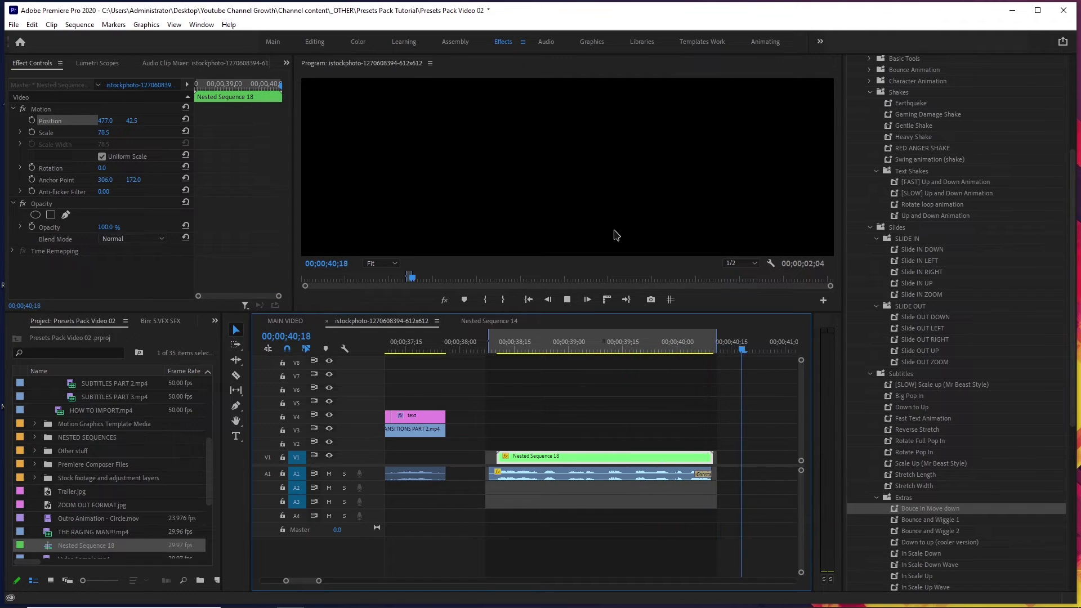
{"action": "left_click", "coordinate": [504, 351]}
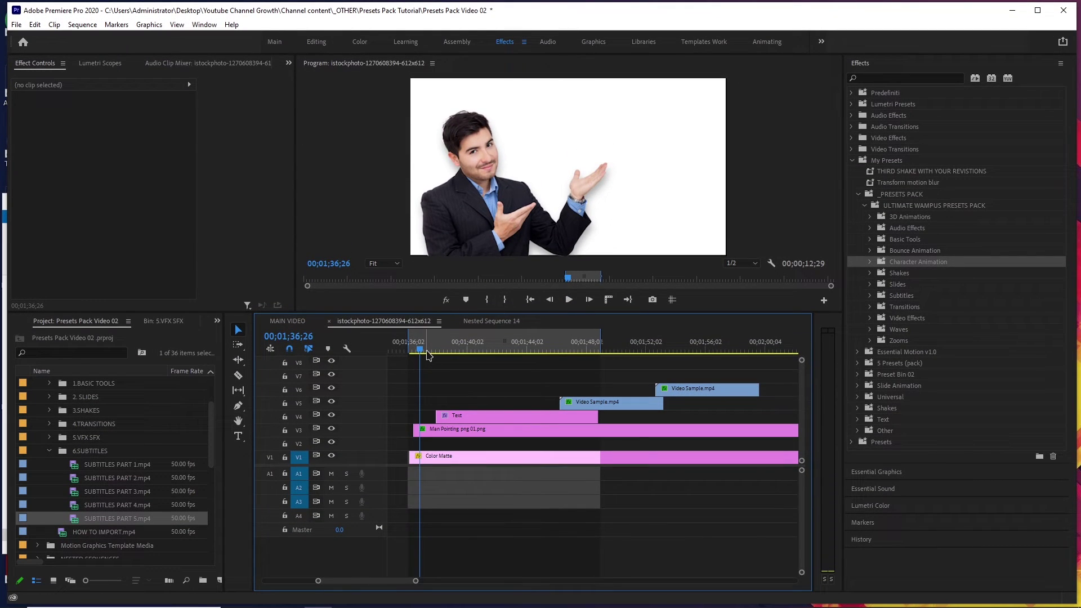
Apply Character Slide In (With Wiggle Effect) to the Man Pointing clip and preview it.
{"action": "left_click_drag", "start_coordinate": [424, 353], "coordinate": [415, 354]}
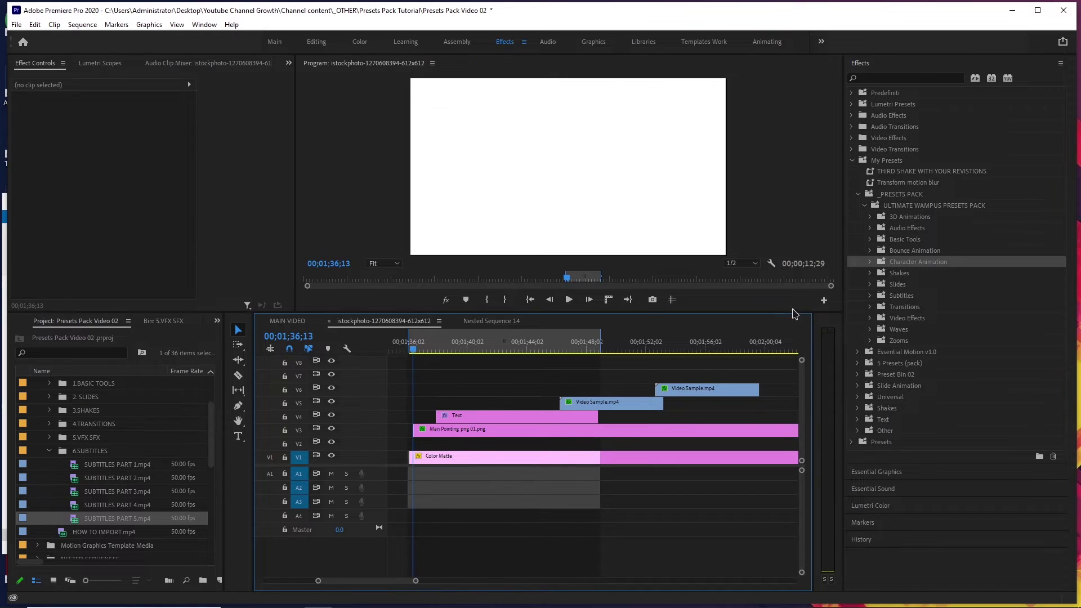
{"action": "left_click", "coordinate": [870, 263]}
{"action": "left_click", "coordinate": [883, 283]}
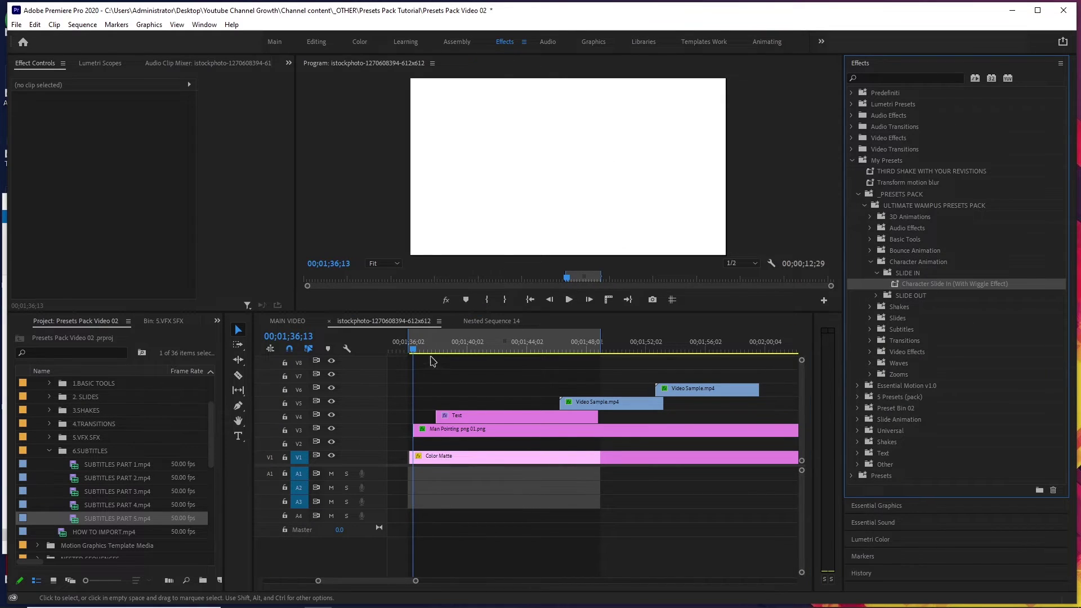
{"action": "left_click_drag", "start_coordinate": [939, 286], "coordinate": [421, 434]}
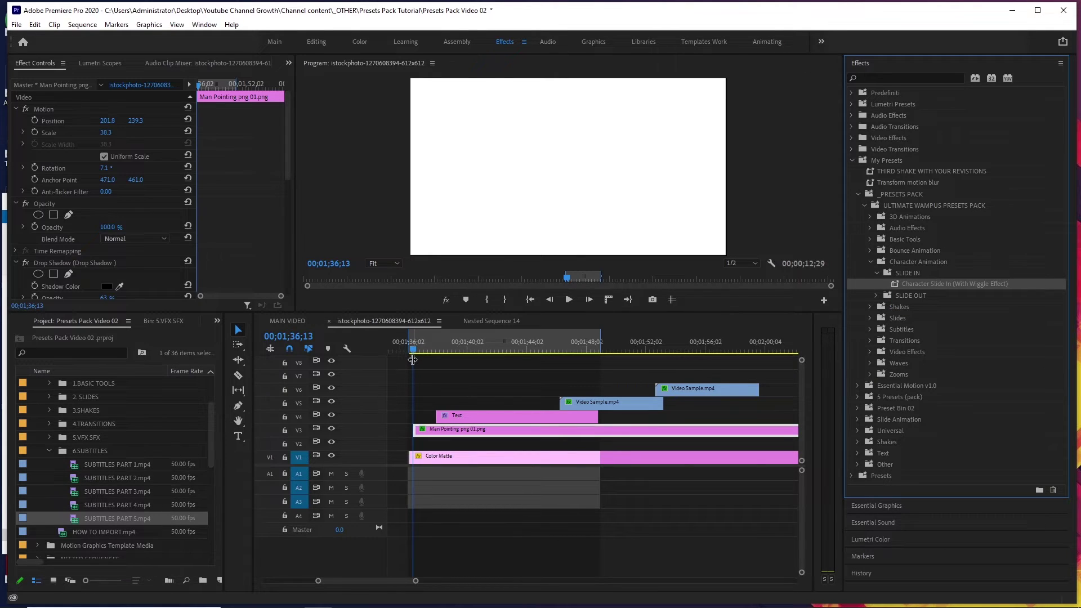
{"action": "key", "text": "space"}
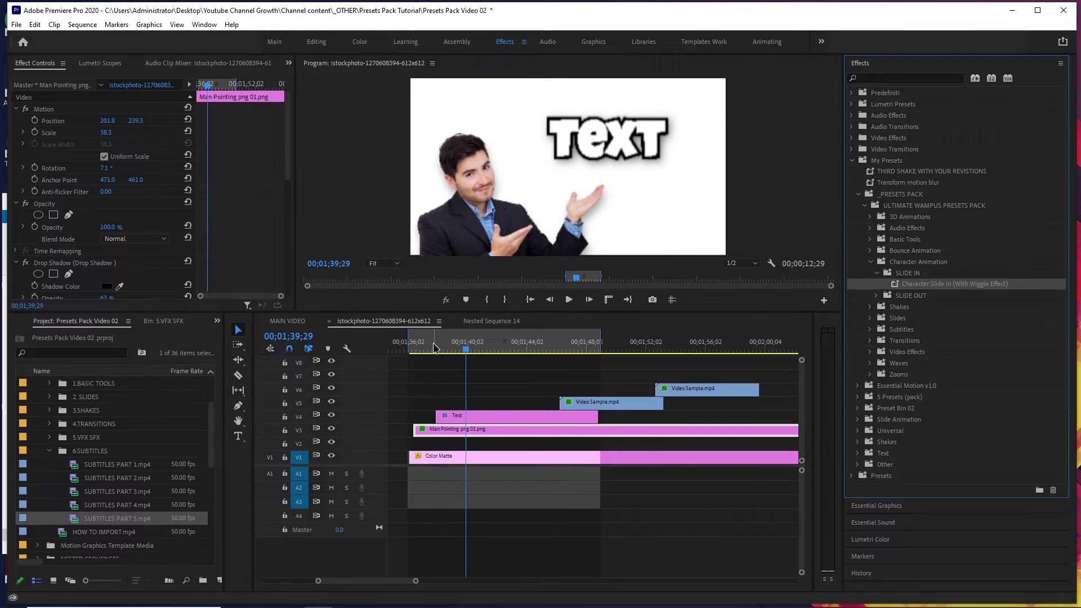
{"action": "left_click", "coordinate": [426, 346]}
{"action": "key", "text": "space"}
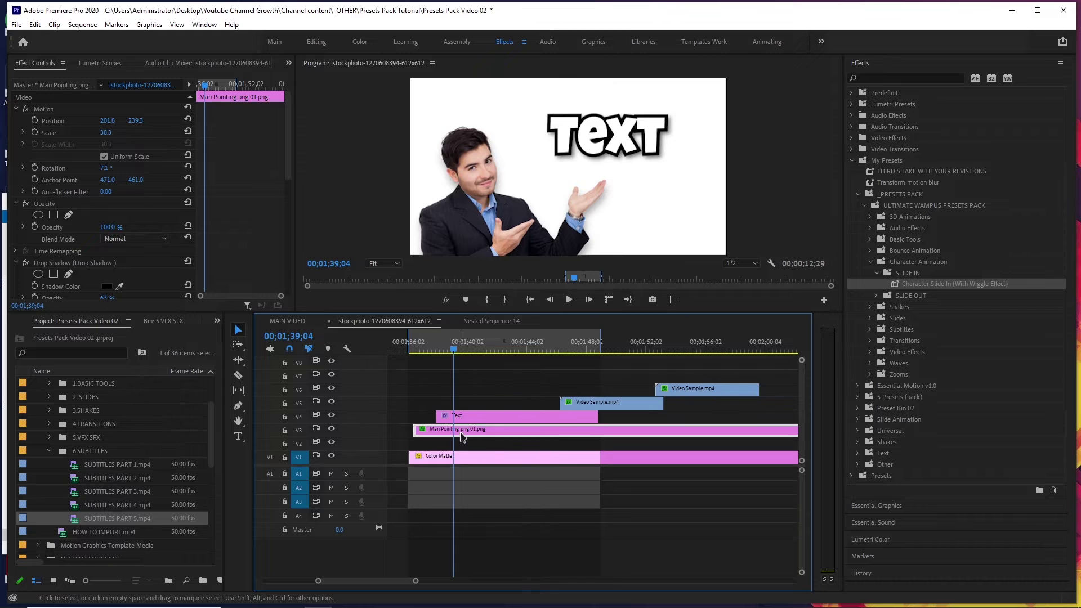
Shift the Man Pointing clip earlier in time and raise the man higher in frame.
{"action": "left_click_drag", "start_coordinate": [463, 436], "coordinate": [447, 436]}
{"action": "scroll", "coordinate": [207, 140], "scroll_direction": "down", "scroll_amount": 1}
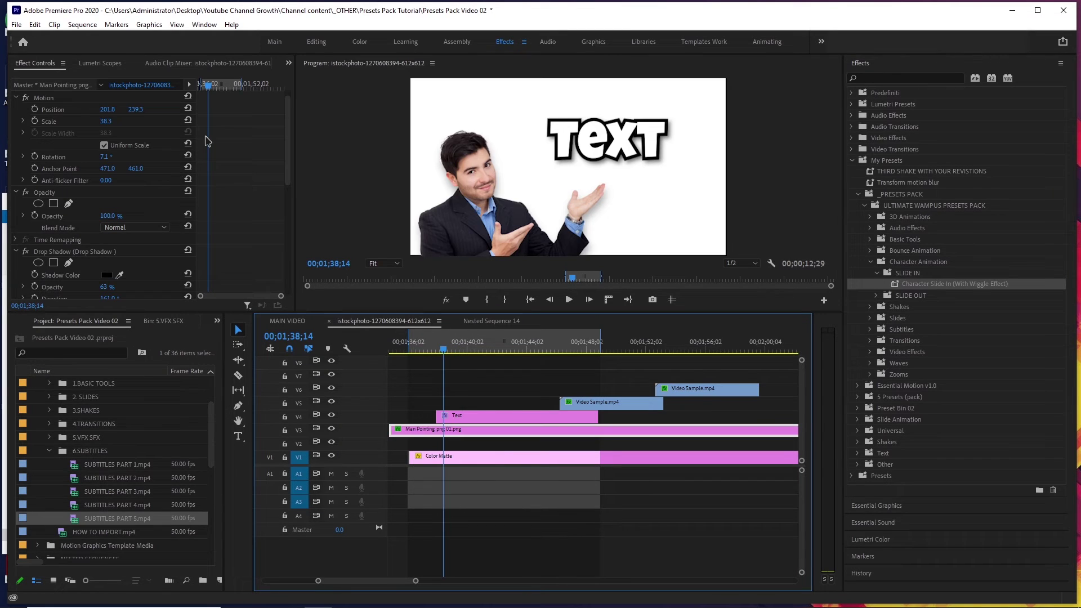
{"action": "left_click_drag", "start_coordinate": [135, 109], "coordinate": [141, 110]}
{"action": "left_click_drag", "start_coordinate": [441, 349], "coordinate": [410, 350]}
{"action": "scroll", "coordinate": [448, 379], "scroll_direction": "left", "scroll_amount": 2}
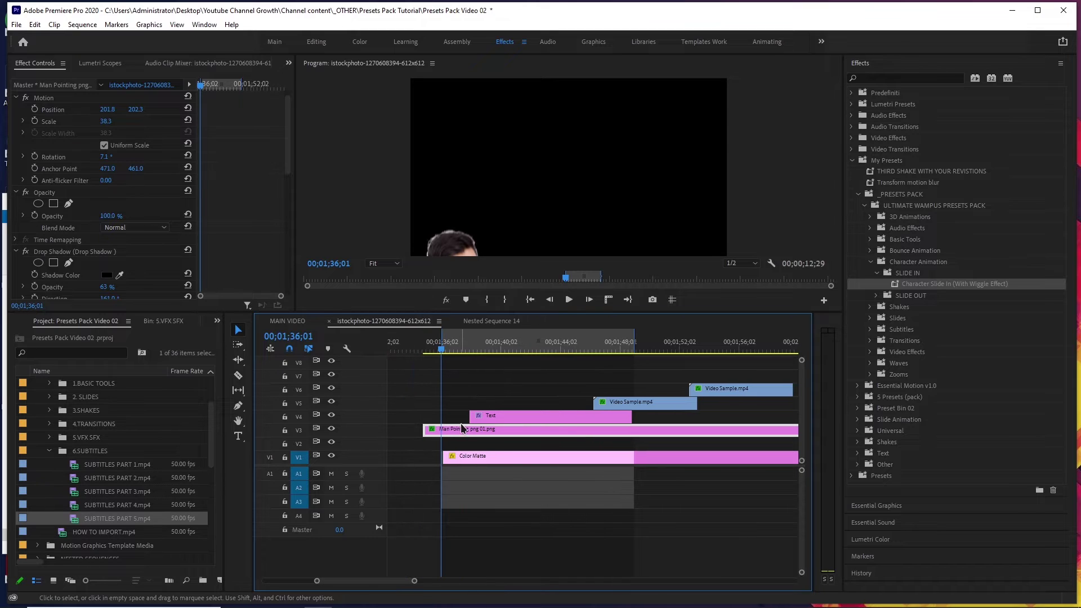
Shift the Man Pointing clip later and preview the slide-in with the TEXT title.
{"action": "left_click_drag", "start_coordinate": [462, 430], "coordinate": [486, 447]}
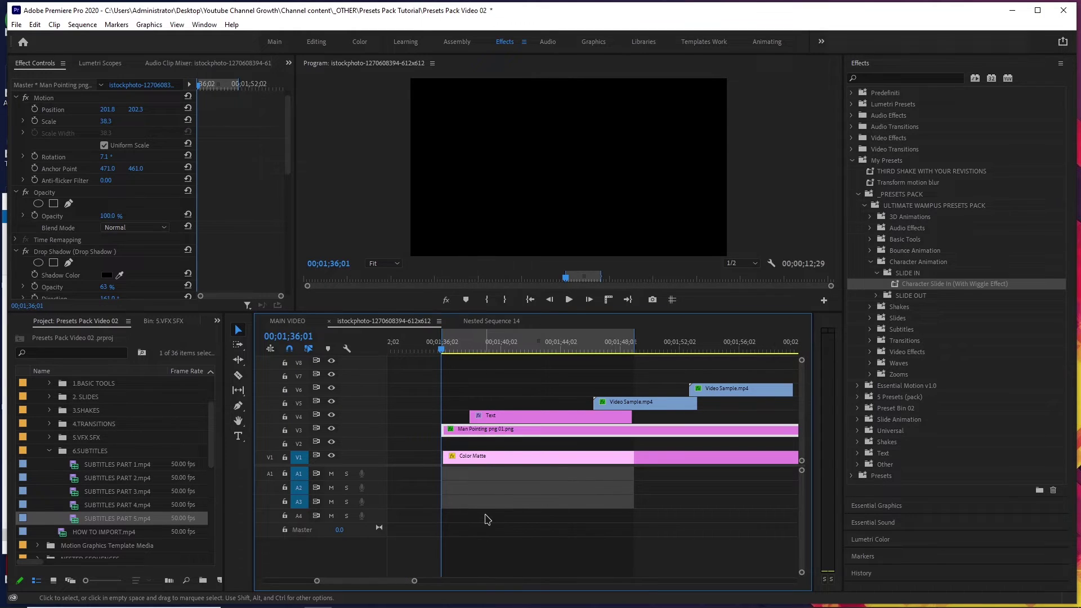
{"action": "key", "text": "space"}
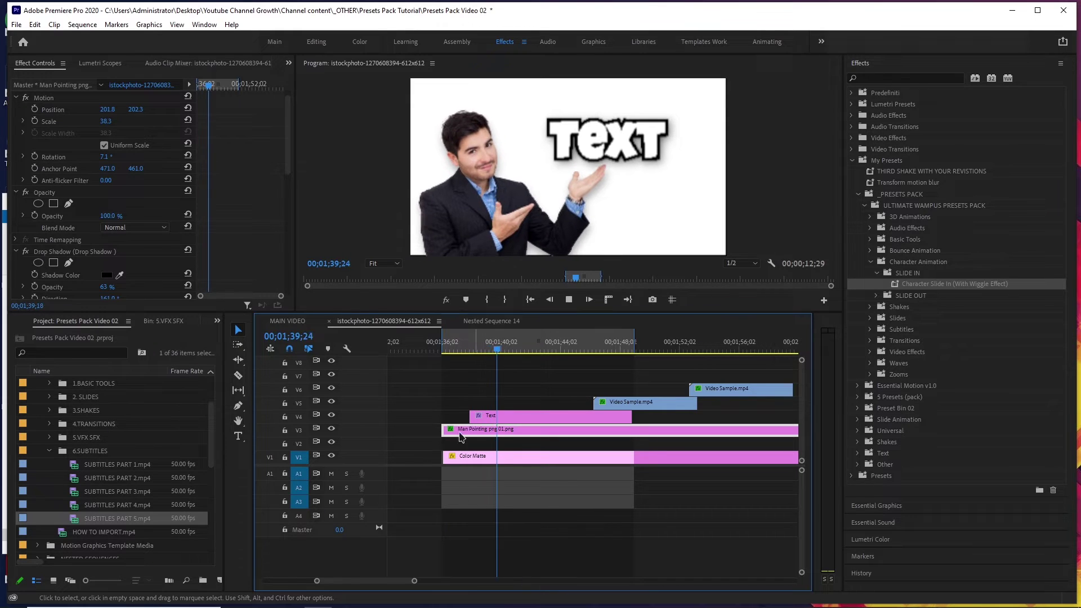
{"action": "key", "text": "space"}
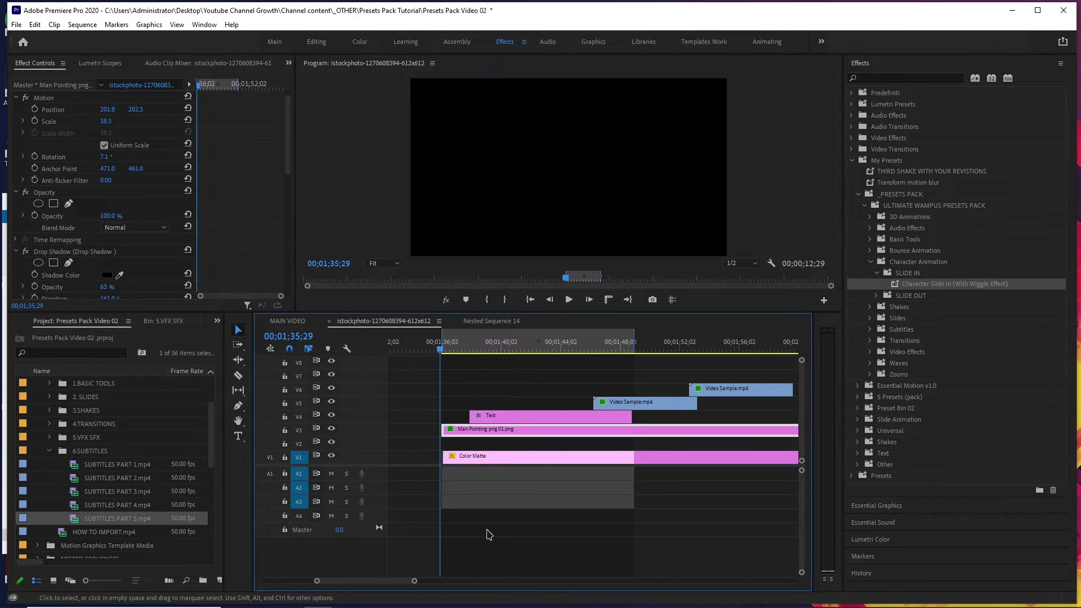
{"action": "key", "text": "space"}
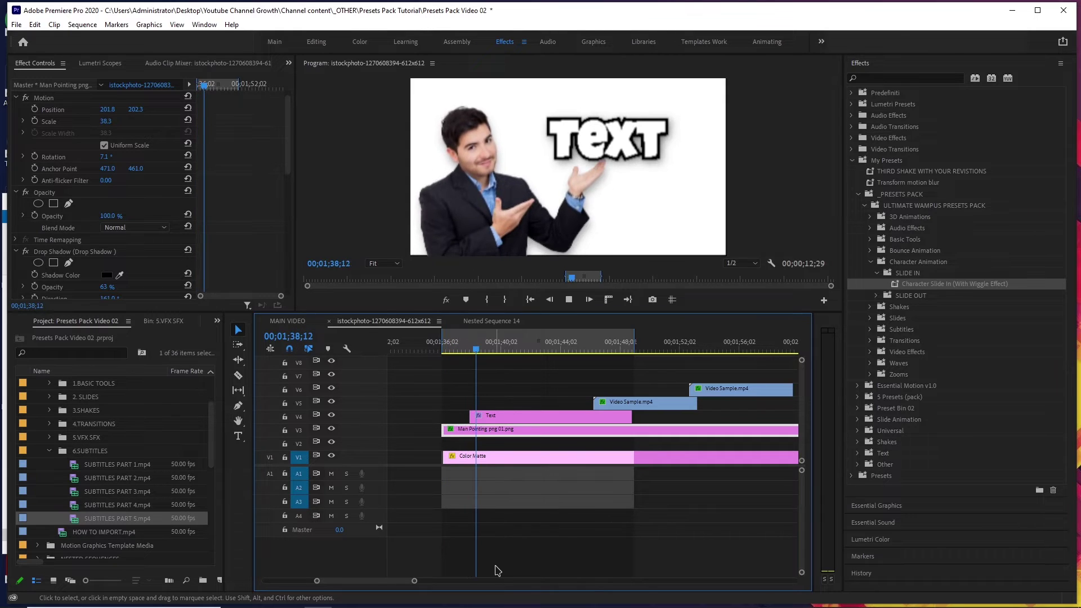
{"action": "key", "text": "space"}
Razor the Man Pointing clip at the playhead and delete its right portion.
{"action": "key", "text": "c"}
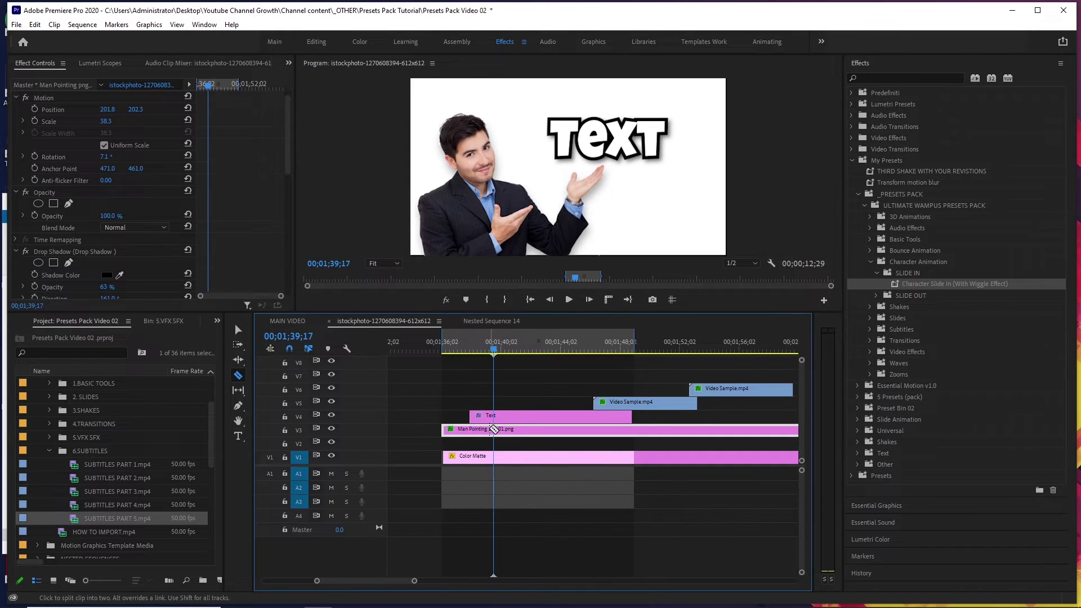
{"action": "left_click", "coordinate": [567, 428]}
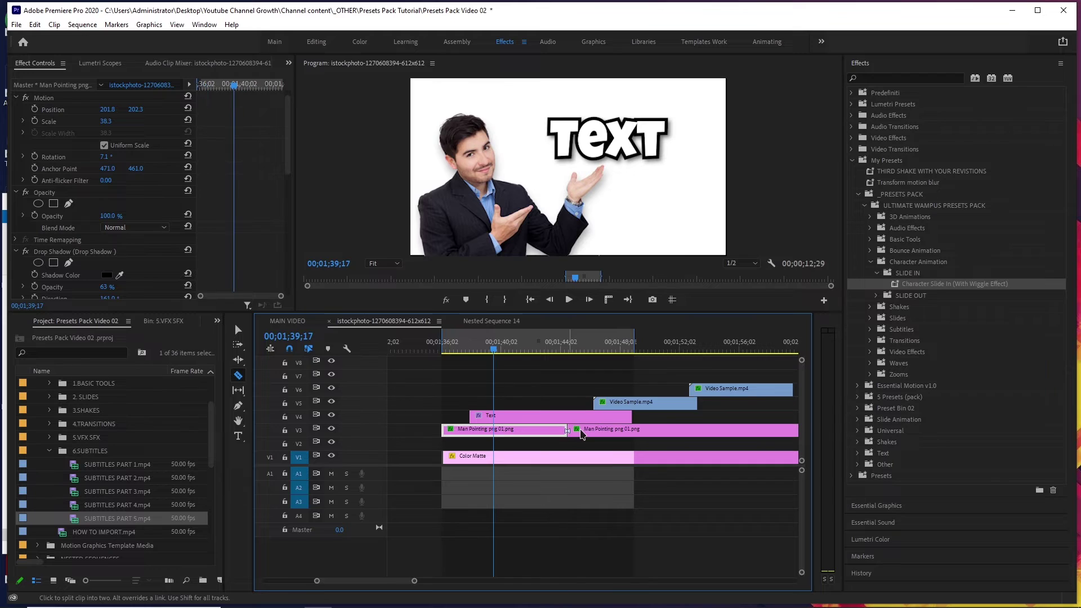
{"action": "key", "text": "v"}
{"action": "left_click", "coordinate": [591, 432]}
{"action": "key", "text": "Delete"}
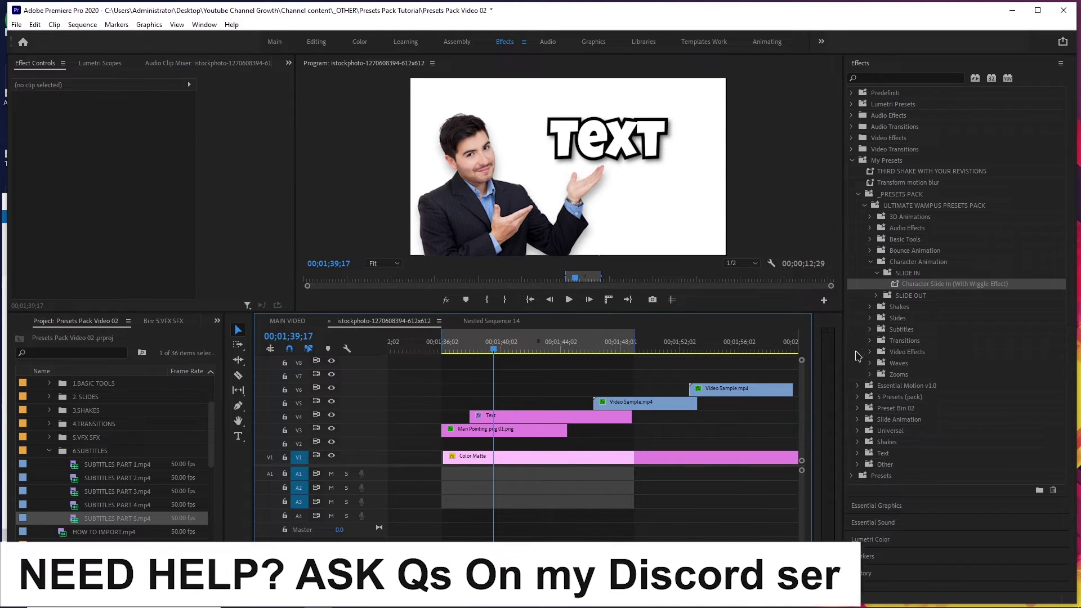
Apply the Character Slide Out v2 preset to the Man Pointing clip.
{"action": "left_click", "coordinate": [876, 297]}
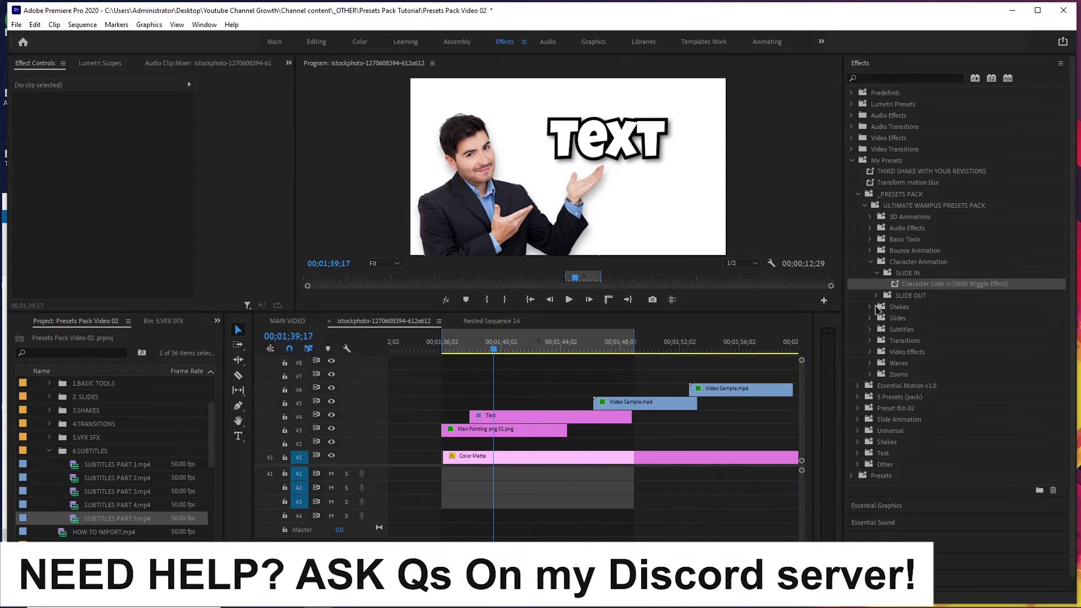
{"action": "left_click", "coordinate": [917, 307]}
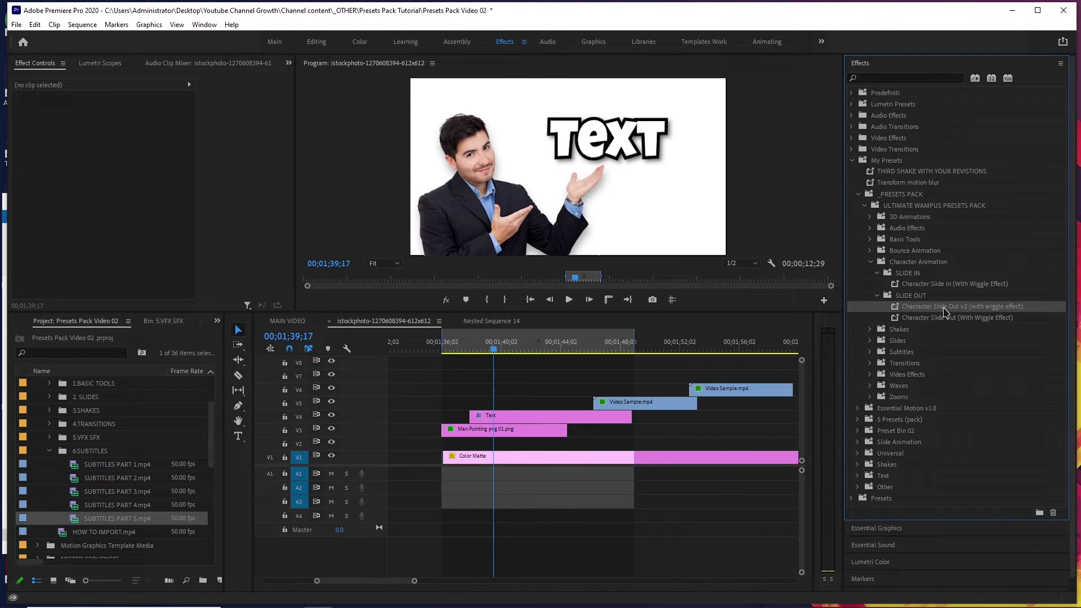
{"action": "left_click_drag", "start_coordinate": [947, 309], "coordinate": [715, 374]}
{"action": "left_click_drag", "start_coordinate": [575, 431], "coordinate": [563, 431]}
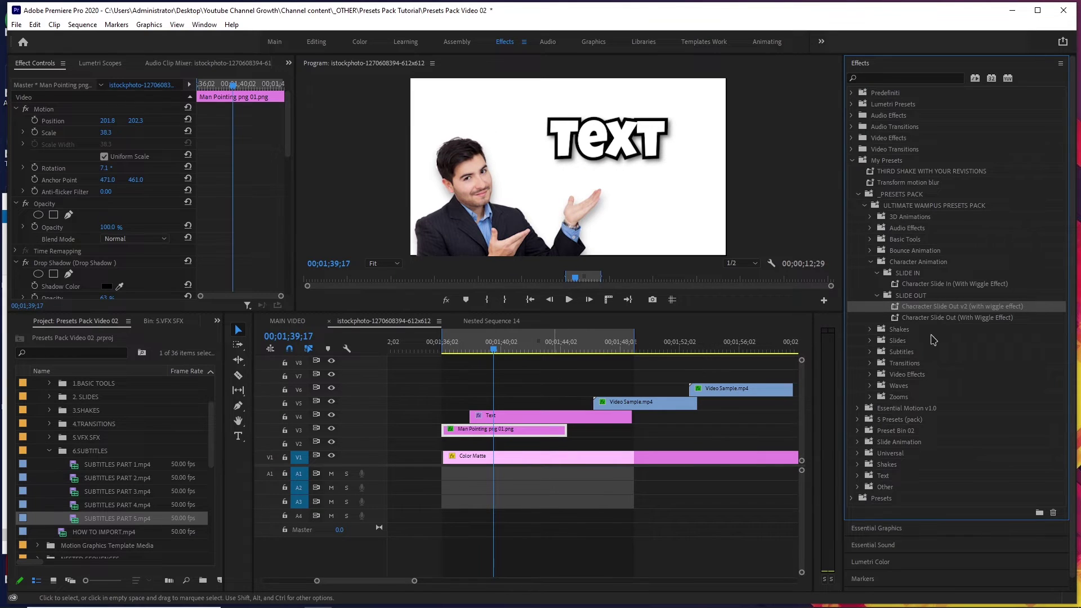
Play back the slide-out animation from around 01;42;20.
{"action": "left_click", "coordinate": [939, 319]}
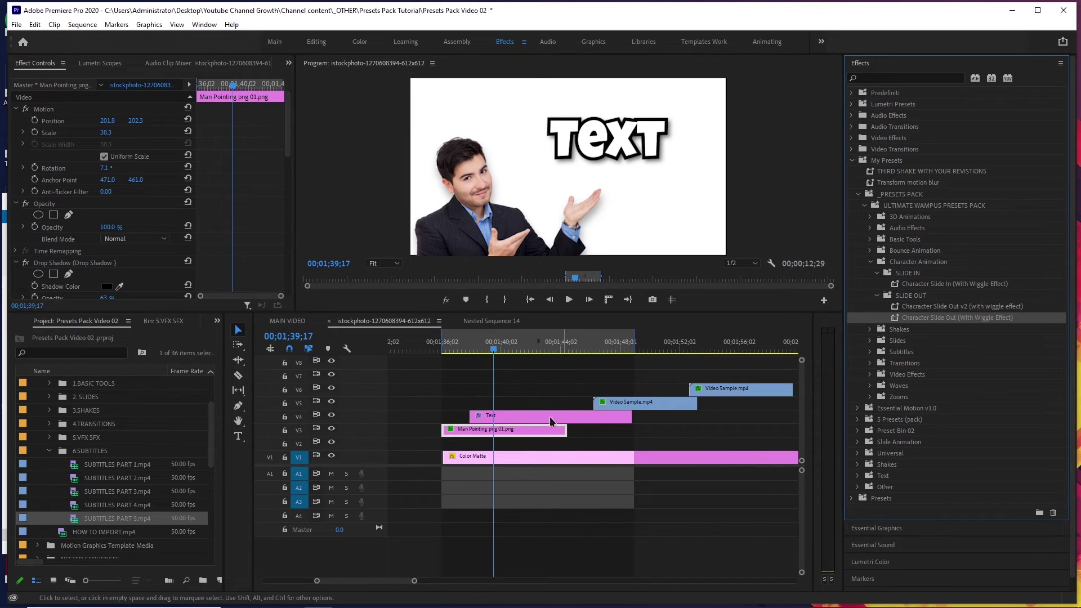
{"action": "left_click", "coordinate": [541, 350]}
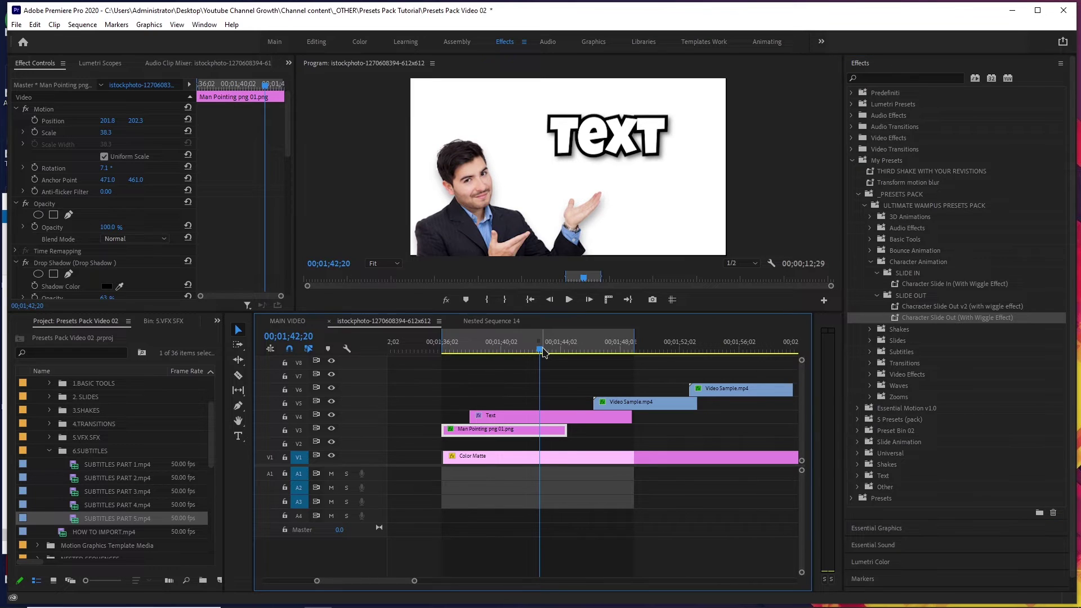
{"action": "key", "text": "space"}
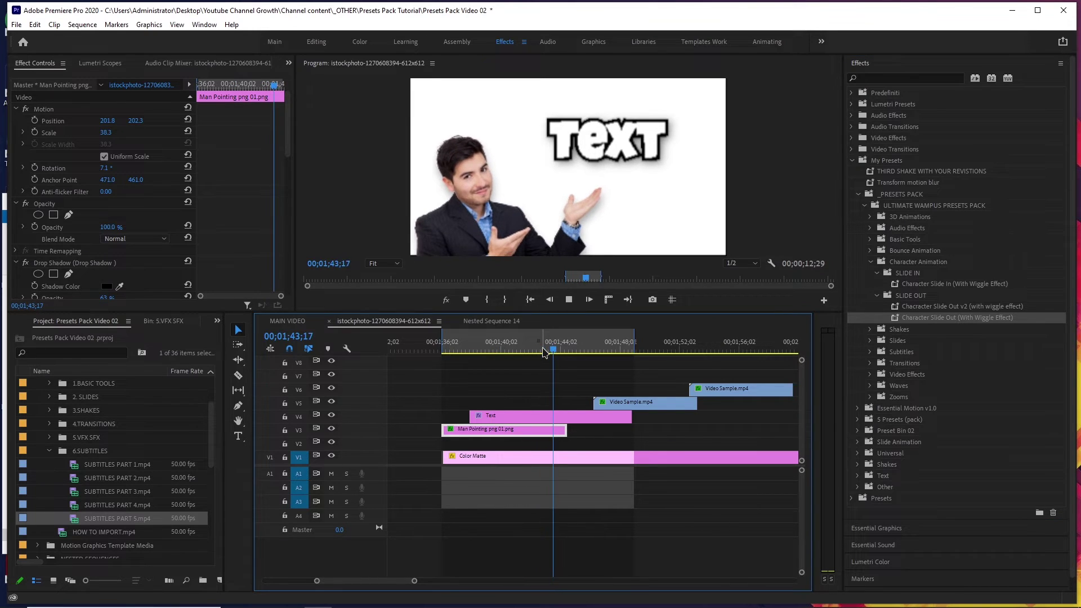
{"action": "left_click", "coordinate": [543, 351]}
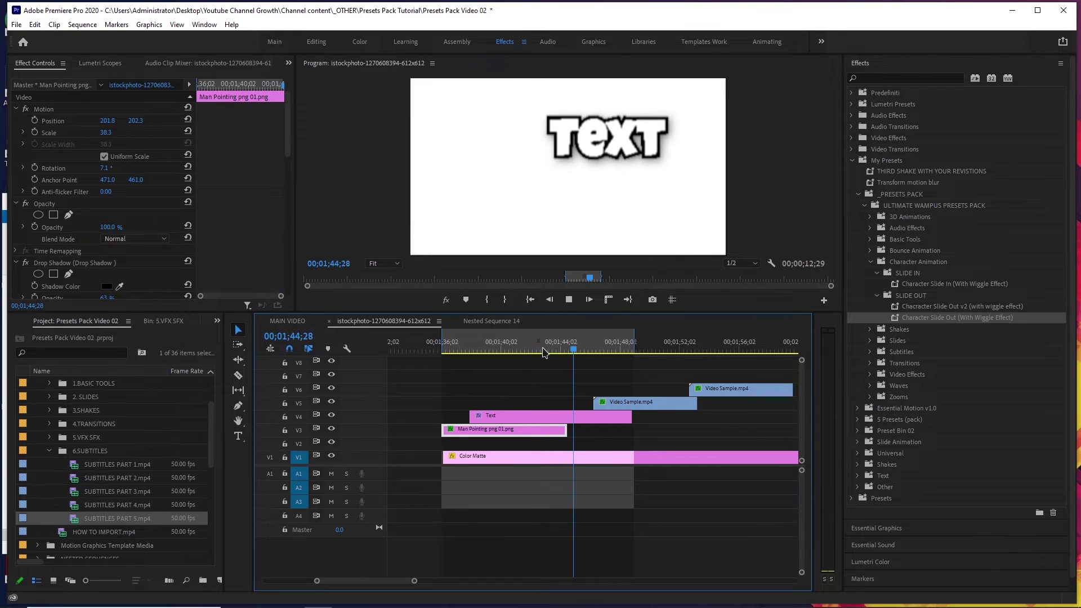
{"action": "key", "text": "space"}
{"action": "key", "text": "space"}
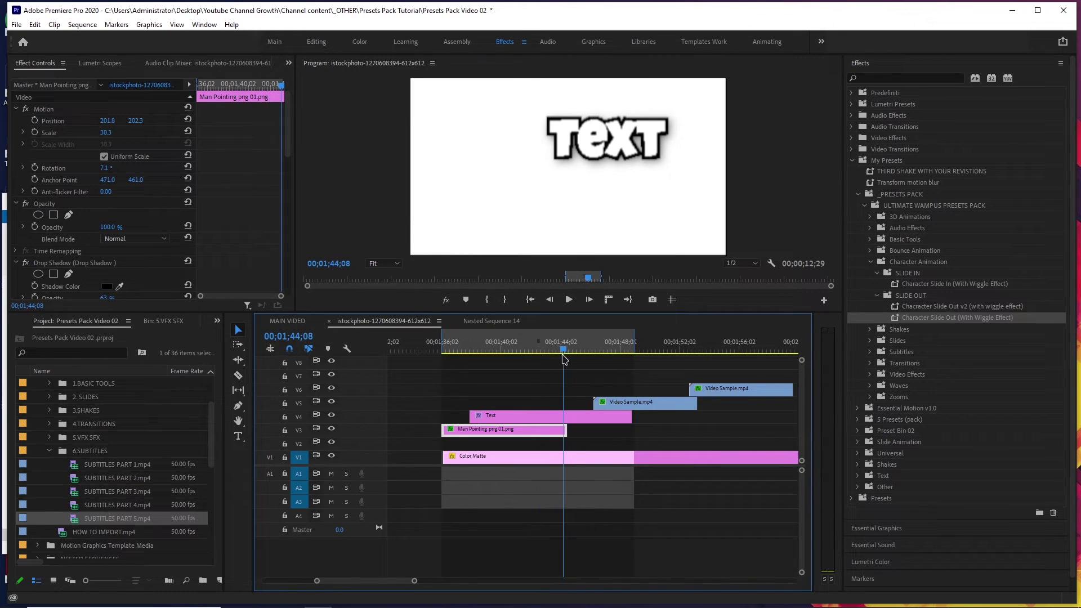
{"action": "key", "text": "space"}
Raise the man higher in frame at 01;42;00 and scrub back to 01;38;01.
{"action": "left_click", "coordinate": [529, 350]}
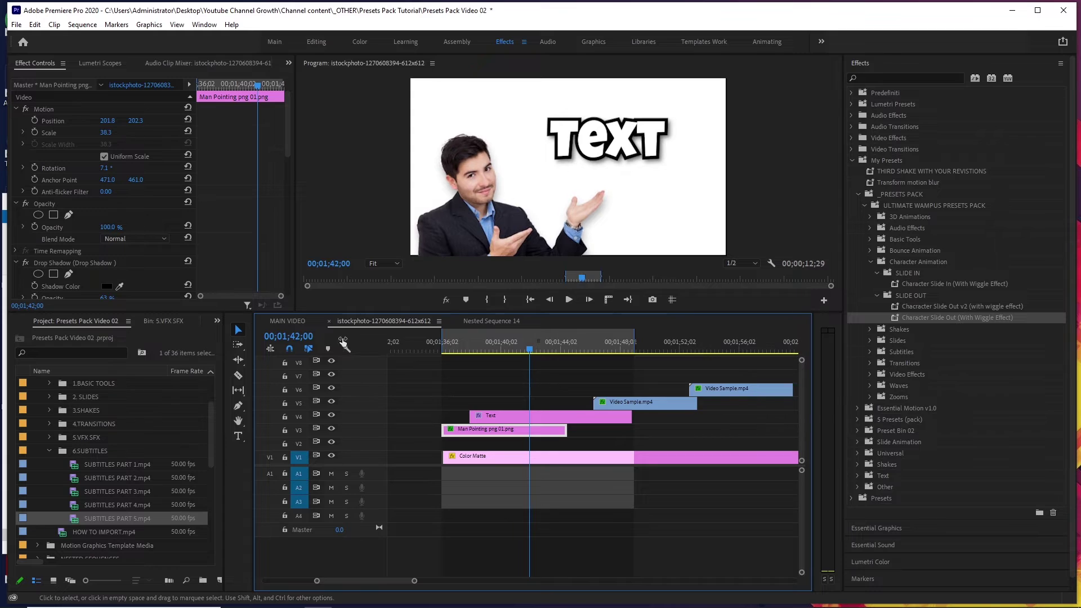
{"action": "left_click_drag", "start_coordinate": [136, 121], "coordinate": [114, 121]}
{"action": "left_click", "coordinate": [462, 348]}
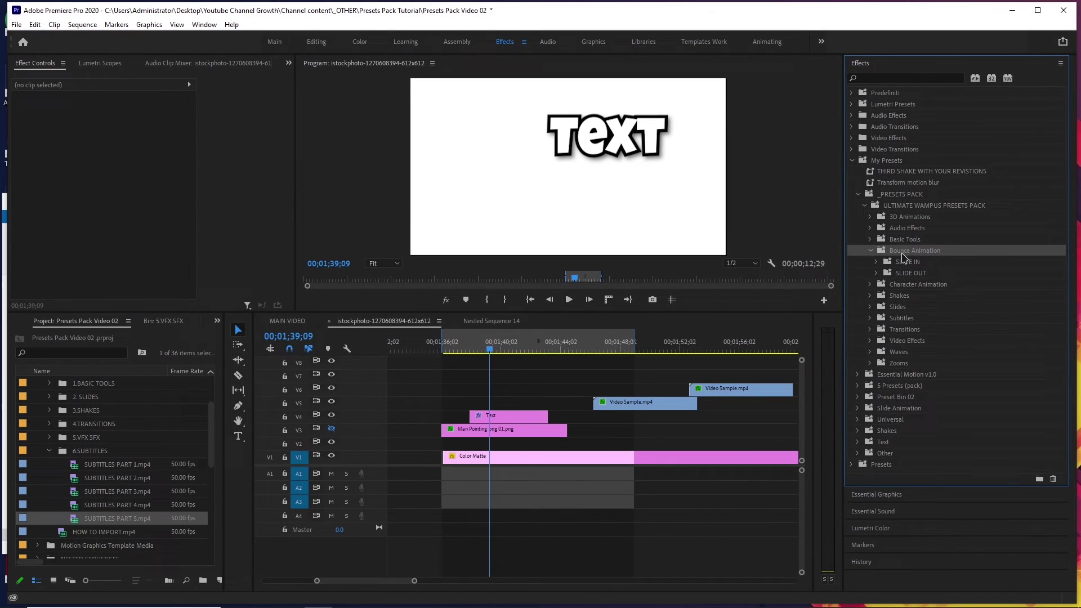
{"action": "left_click_drag", "start_coordinate": [487, 350], "coordinate": [500, 364]}
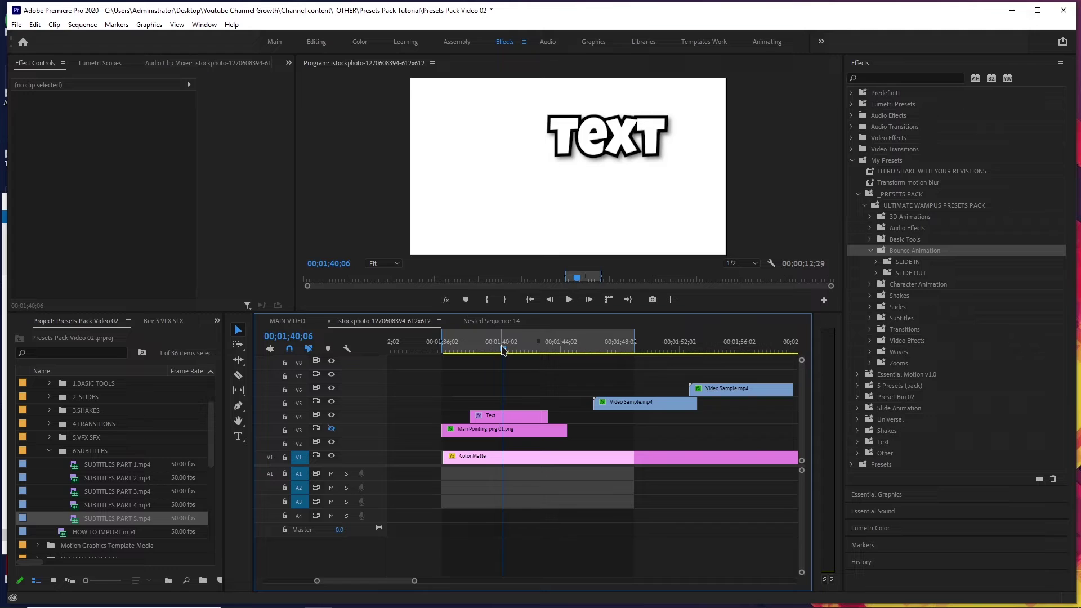
Apply Smooth Bounce SLIDE UP to the Text clip and preview the bounce-in.
{"action": "left_click_drag", "start_coordinate": [503, 350], "coordinate": [504, 360]}
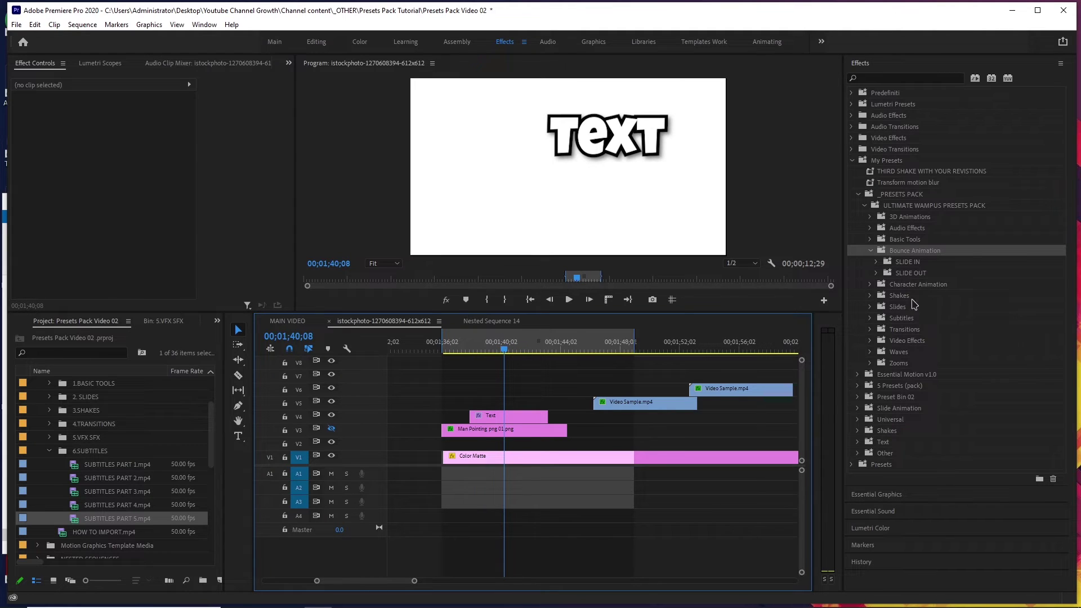
{"action": "left_click", "coordinate": [914, 267]}
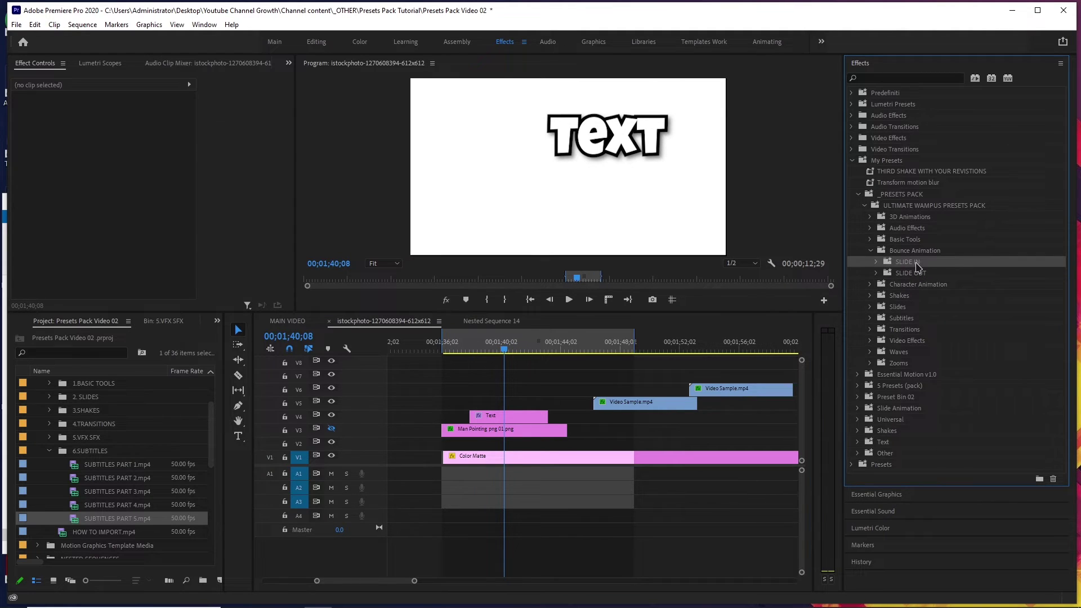
{"action": "left_click", "coordinate": [877, 262]}
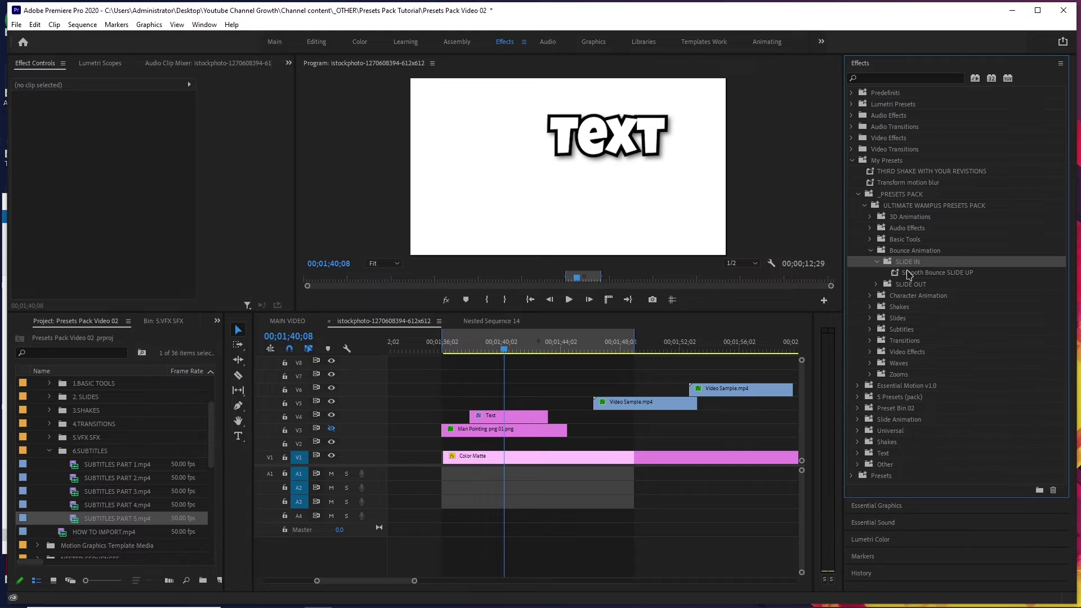
{"action": "left_click_drag", "start_coordinate": [913, 274], "coordinate": [485, 417]}
{"action": "left_click", "coordinate": [468, 348]}
{"action": "key", "text": "space"}
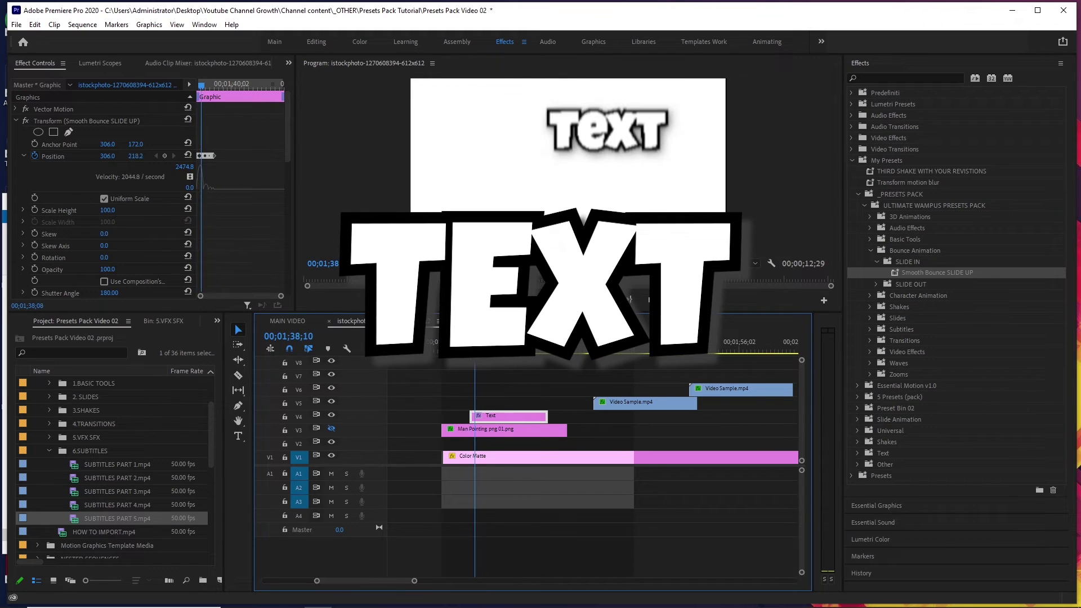
{"action": "key", "text": "space"}
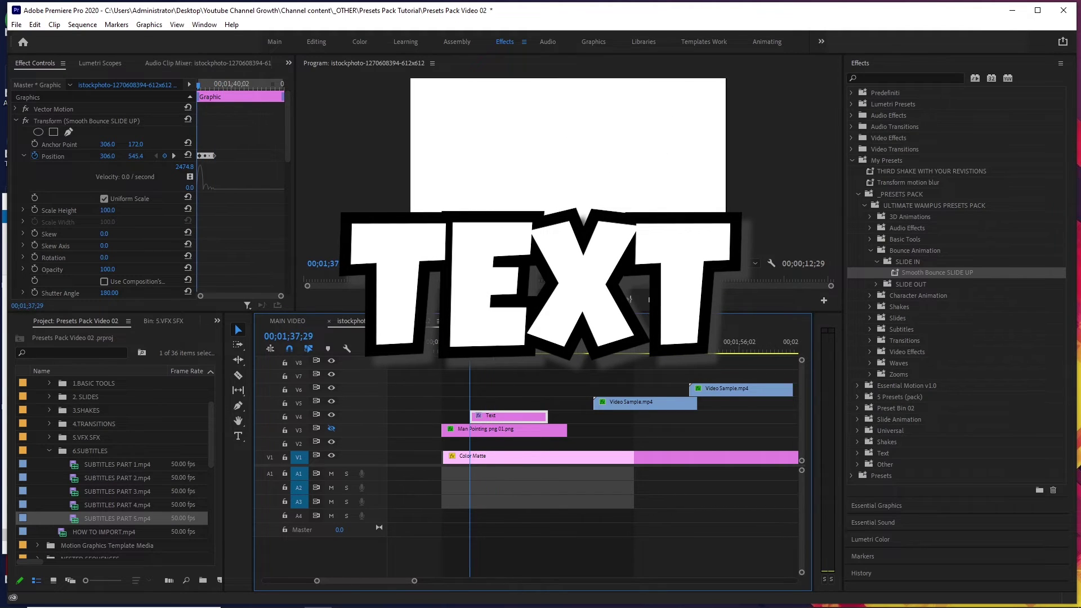
{"action": "key", "text": "space"}
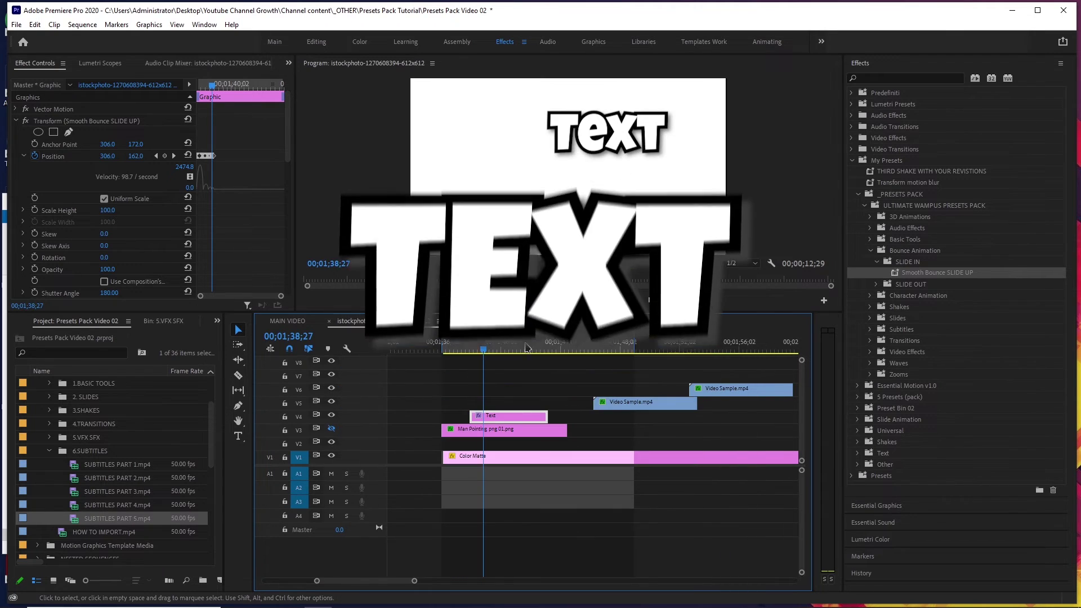
Apply Smooth Bounce SLIDE DOWN to the Text clip and preview the exit from 01;41;14.
{"action": "left_click", "coordinate": [874, 285]}
{"action": "left_click", "coordinate": [923, 295]}
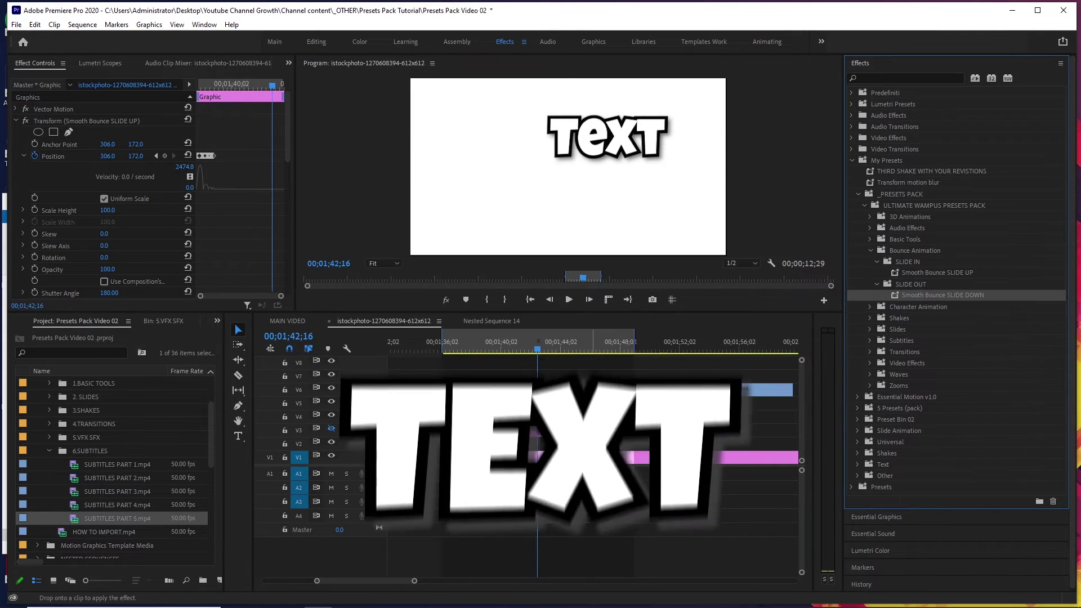
{"action": "left_click_drag", "start_coordinate": [496, 419], "coordinate": [507, 416]}
{"action": "left_click", "coordinate": [523, 348]}
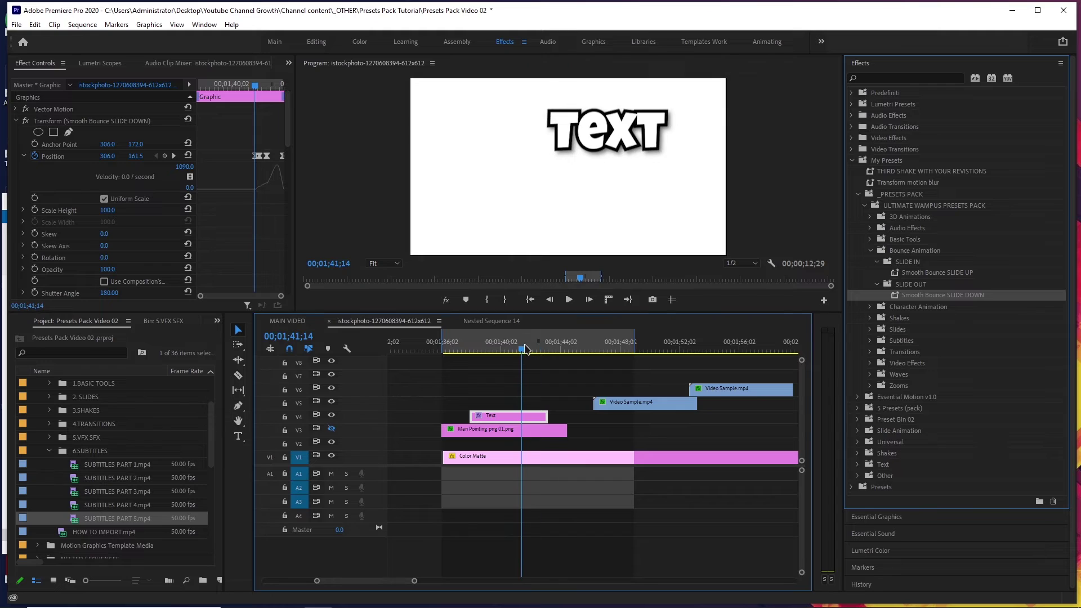
{"action": "key", "text": "space"}
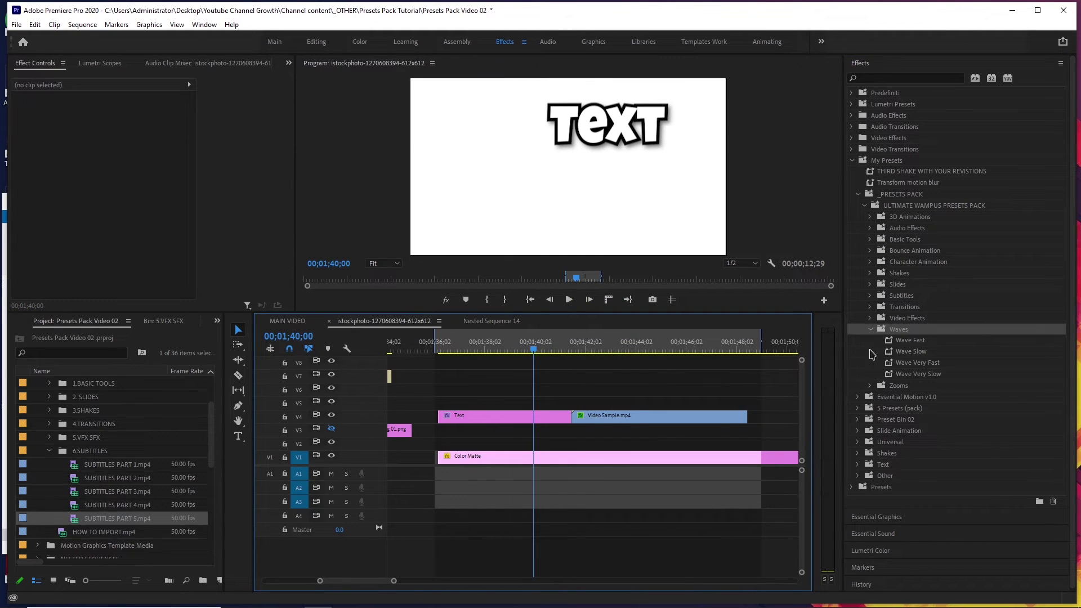
Apply Wave Fast to the Video Sample.mp4 clip and preview it.
{"action": "left_click_drag", "start_coordinate": [572, 349], "coordinate": [606, 348]}
{"action": "left_click", "coordinate": [607, 416]}
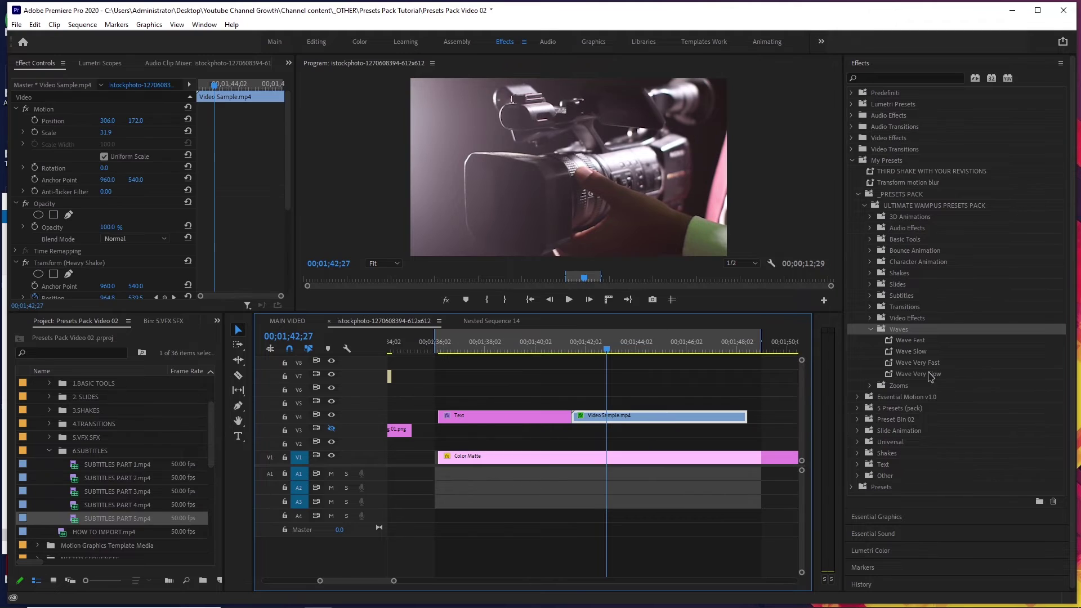
{"action": "left_click_drag", "start_coordinate": [910, 340], "coordinate": [608, 417]}
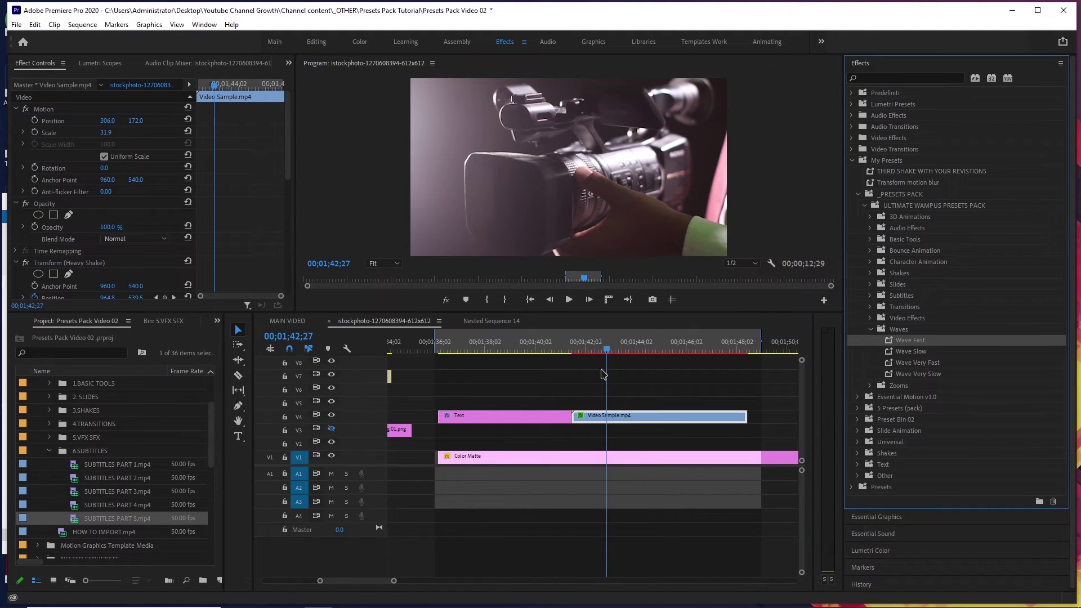
{"action": "left_click", "coordinate": [574, 349]}
{"action": "left_click", "coordinate": [568, 300]}
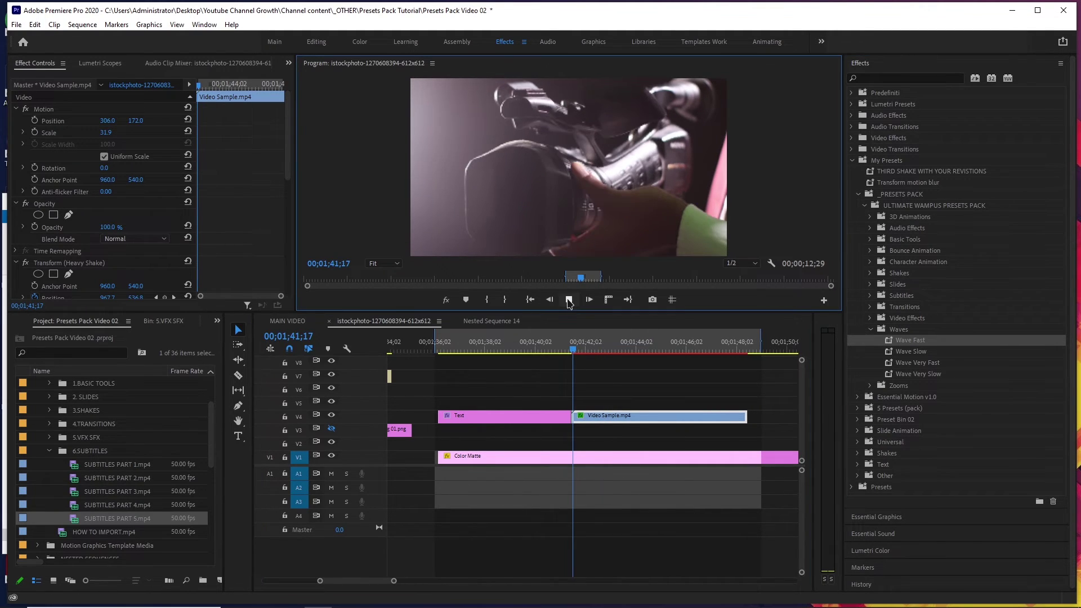
{"action": "left_click", "coordinate": [568, 300]}
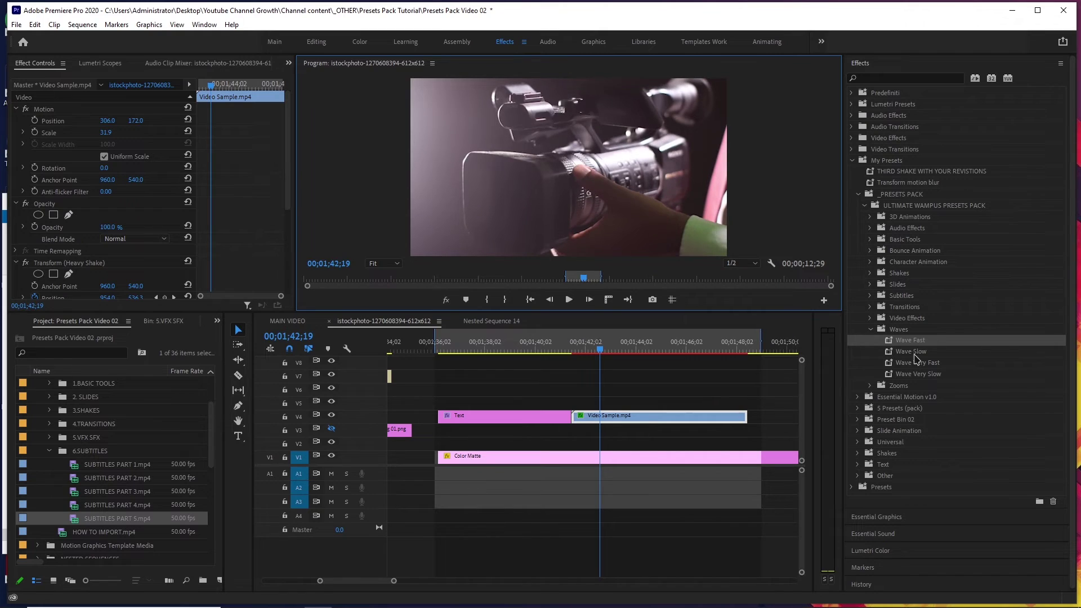
Try Wave Slow, Wave Very Fast and Wave Very Slow on Video Sample.mp4, previewing each.
{"action": "left_click_drag", "start_coordinate": [911, 352], "coordinate": [645, 429]}
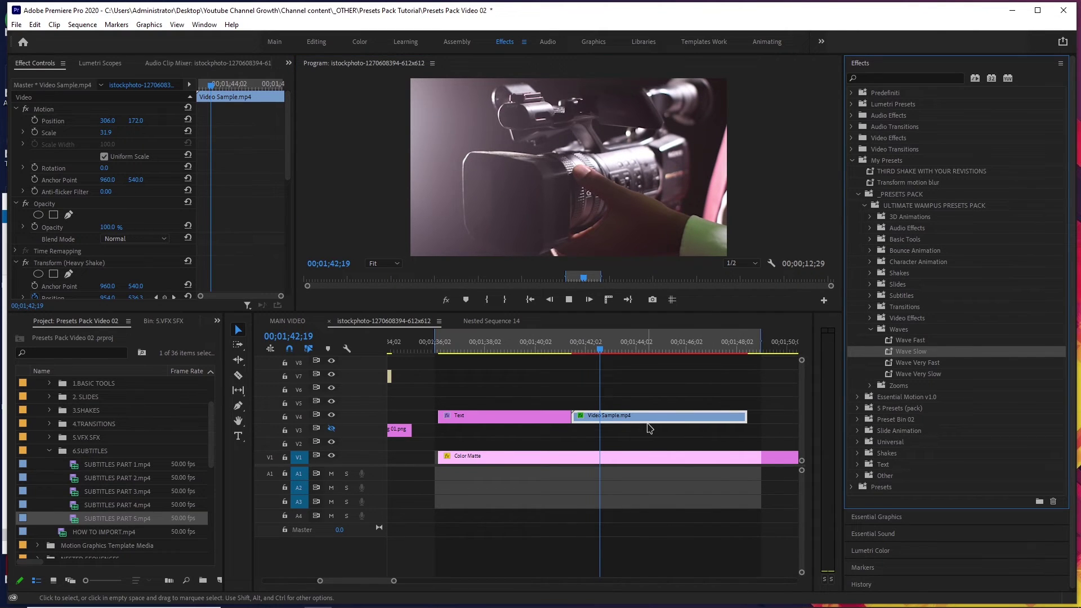
{"action": "key", "text": "space"}
{"action": "left_click_drag", "start_coordinate": [917, 362], "coordinate": [675, 419]}
{"action": "key", "text": "space"}
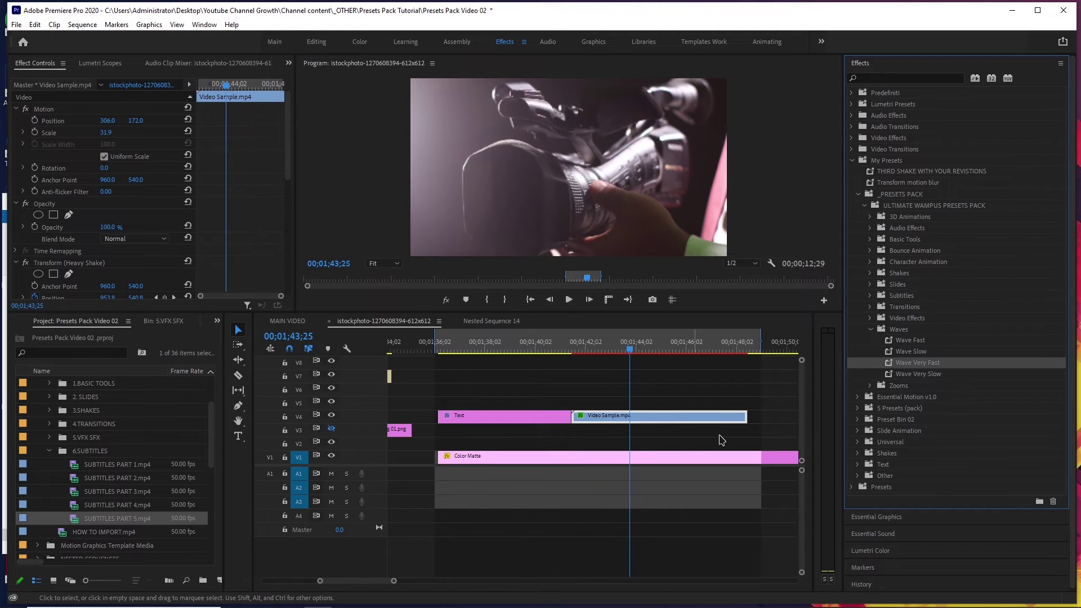
{"action": "key", "text": "space"}
{"action": "left_click_drag", "start_coordinate": [917, 374], "coordinate": [662, 422]}
{"action": "key", "text": "space"}
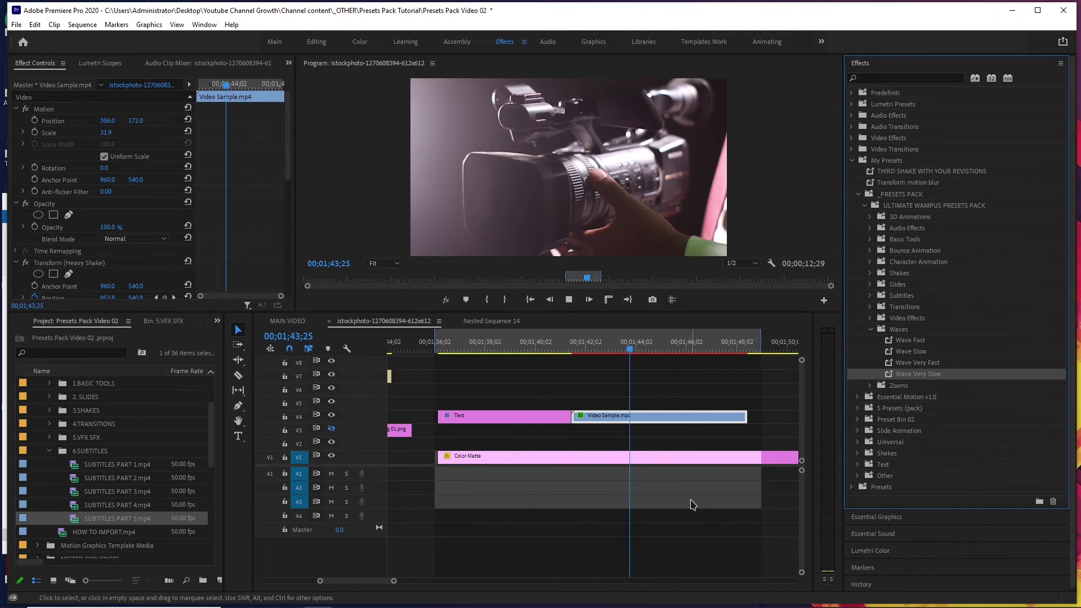
{"action": "key", "text": "space"}
Apply Wave Fast to the Text clip, preview it, and return to 01;37;00.
{"action": "left_click", "coordinate": [538, 443]}
{"action": "key", "text": "ctrl+z"}
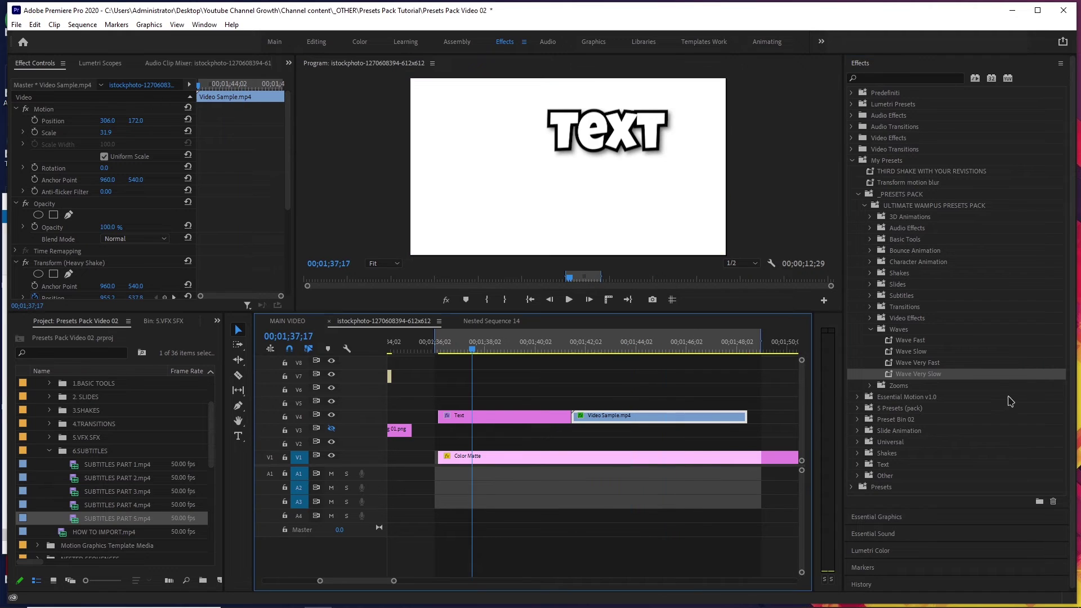
{"action": "left_click_drag", "start_coordinate": [923, 341], "coordinate": [523, 416]}
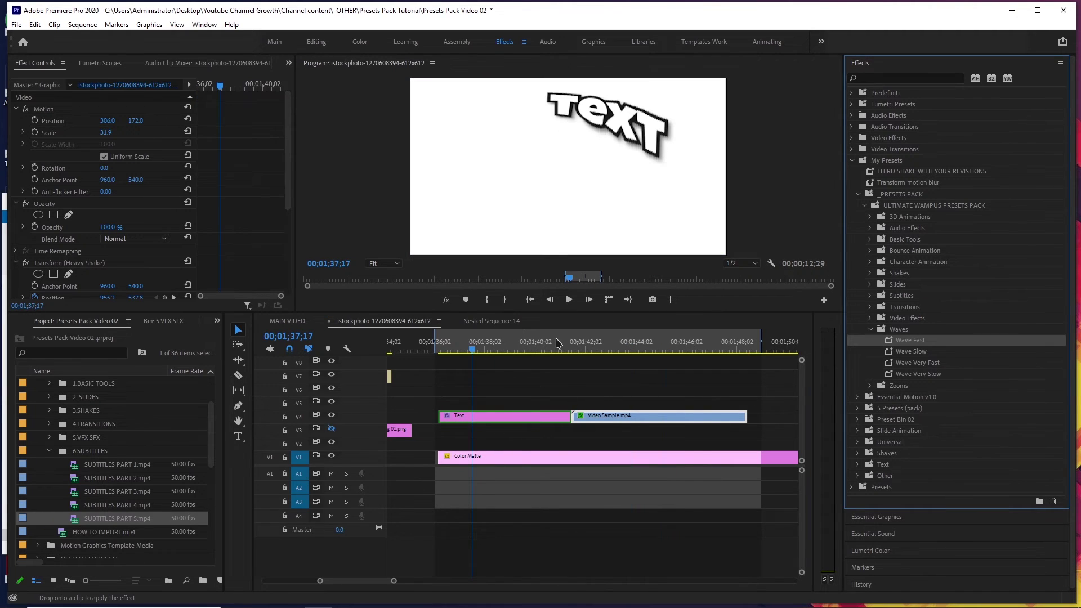
{"action": "key", "text": "space"}
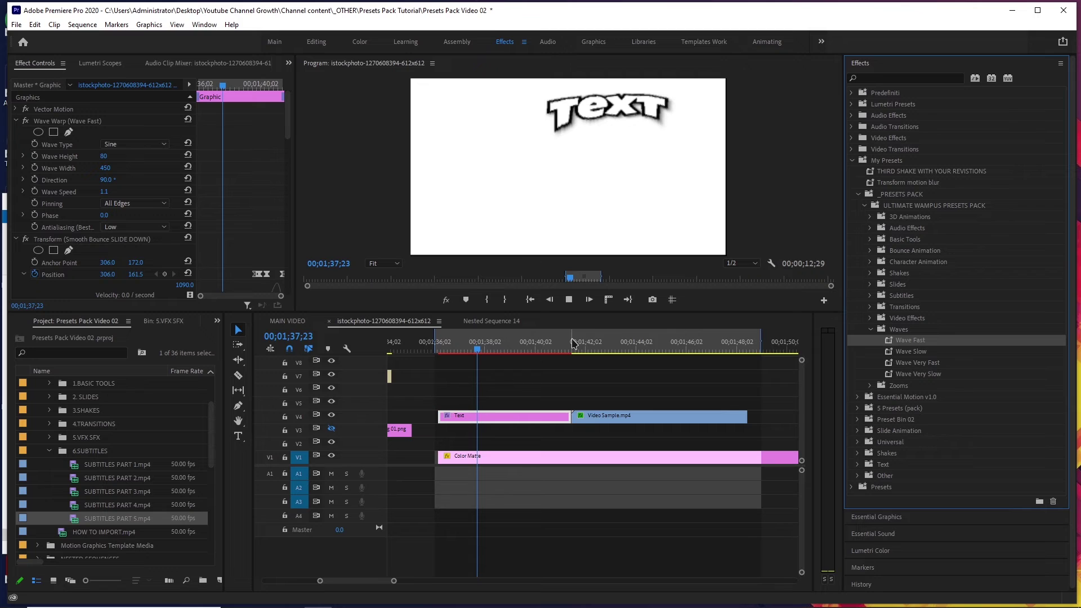
{"action": "key", "text": "space"}
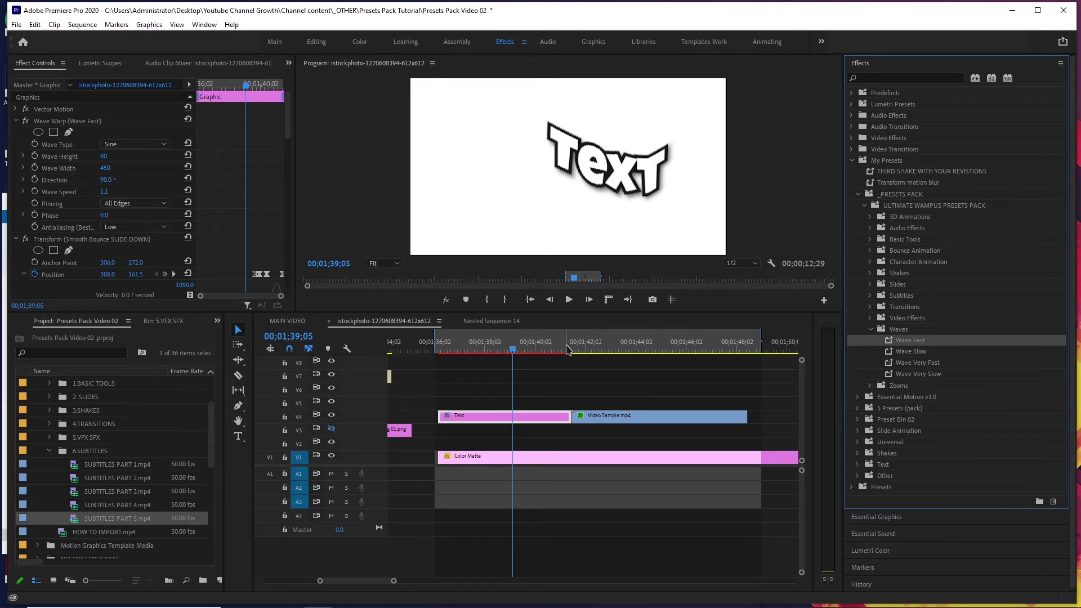
{"action": "left_click", "coordinate": [458, 349]}
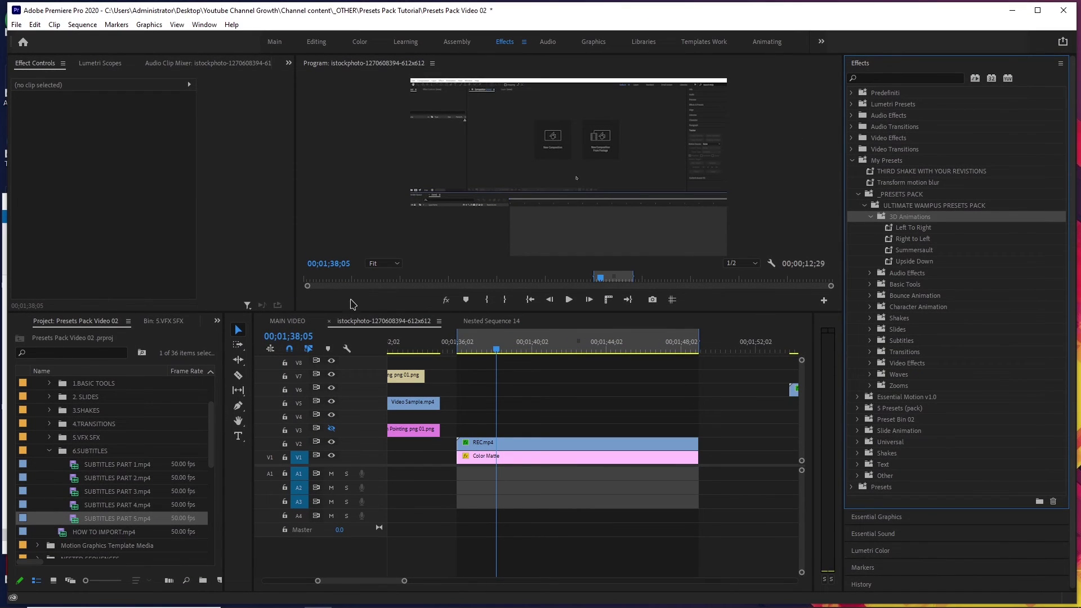
Try the Left To Right and Right to Left 3D presets on REC.mp4, previewing each.
{"action": "left_click", "coordinate": [478, 350]}
{"action": "key", "text": "space"}
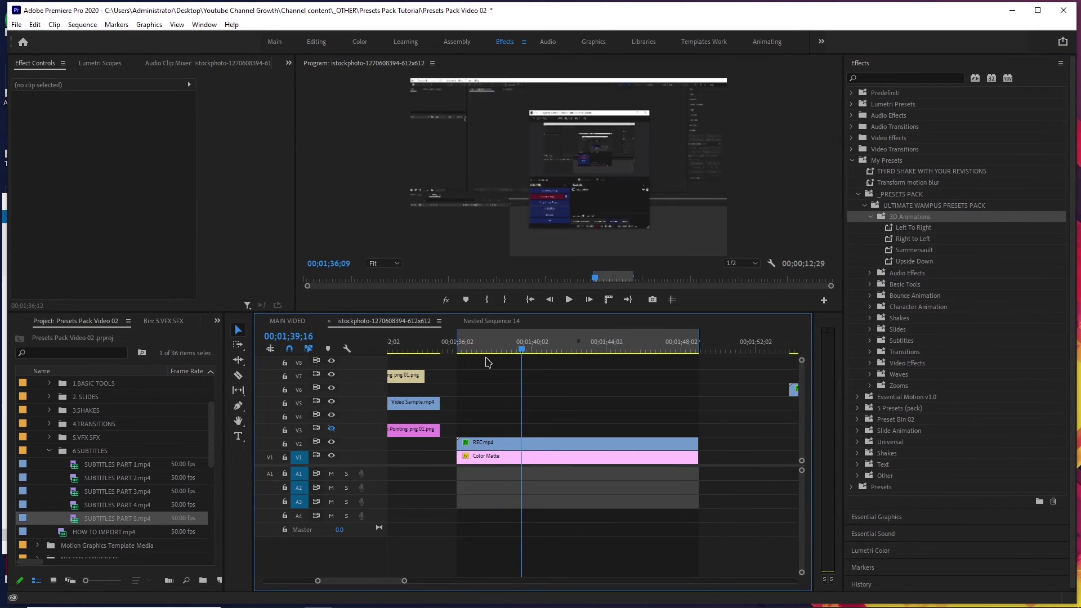
{"action": "key", "text": "space"}
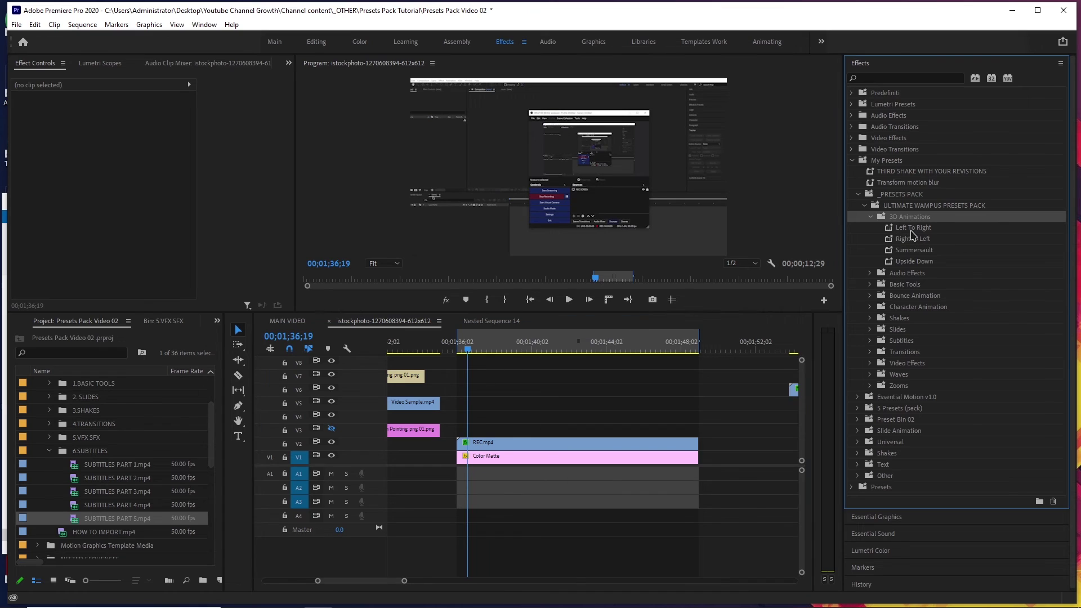
{"action": "left_click_drag", "start_coordinate": [913, 227], "coordinate": [495, 448]}
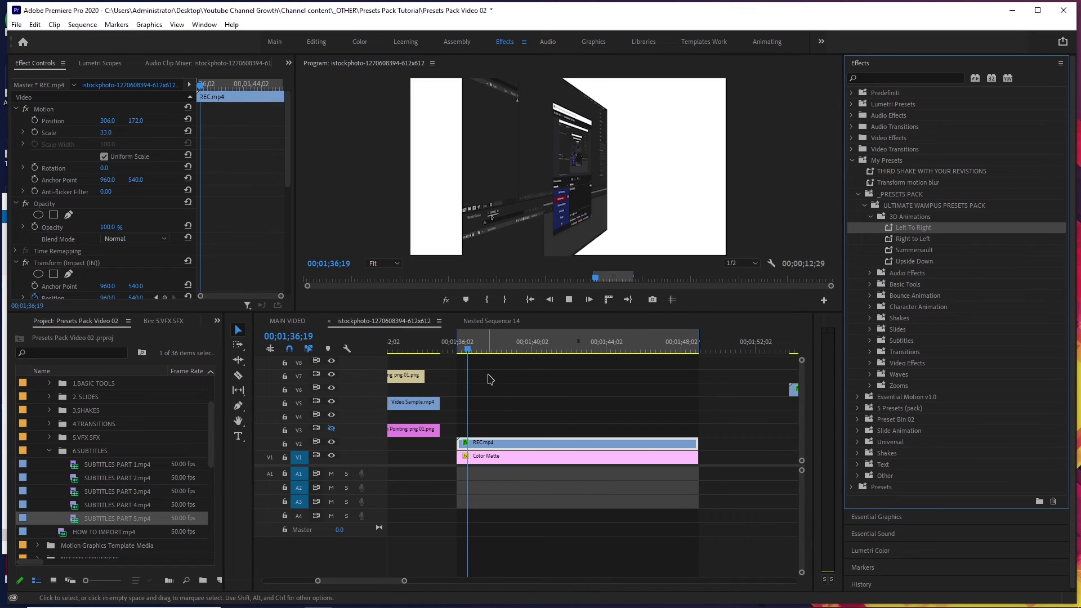
{"action": "key", "text": "space"}
{"action": "left_click", "coordinate": [458, 348]}
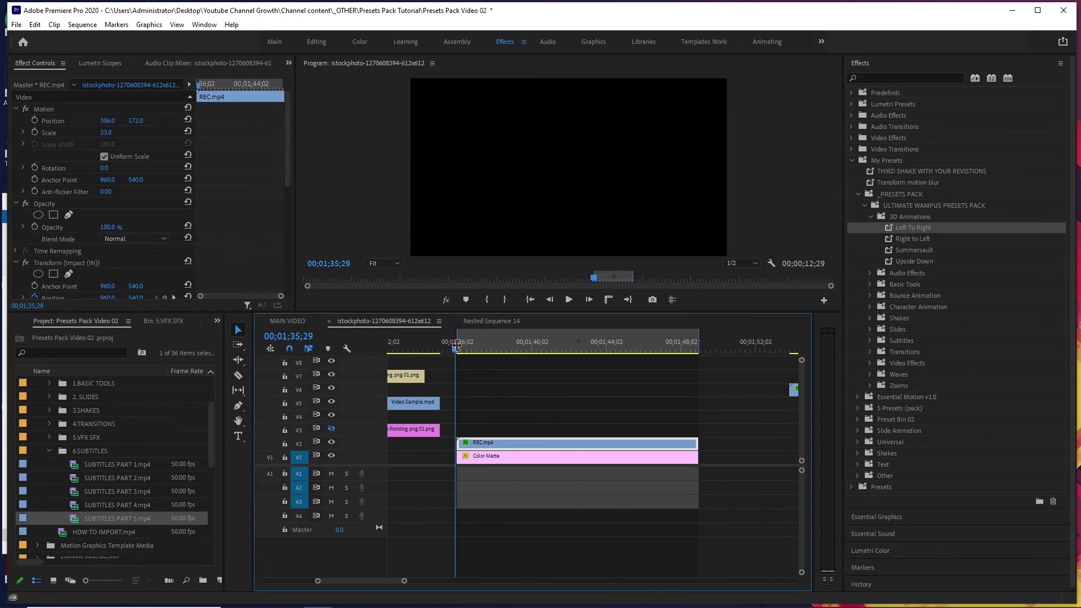
{"action": "key", "text": "space"}
{"action": "key", "text": "space"}
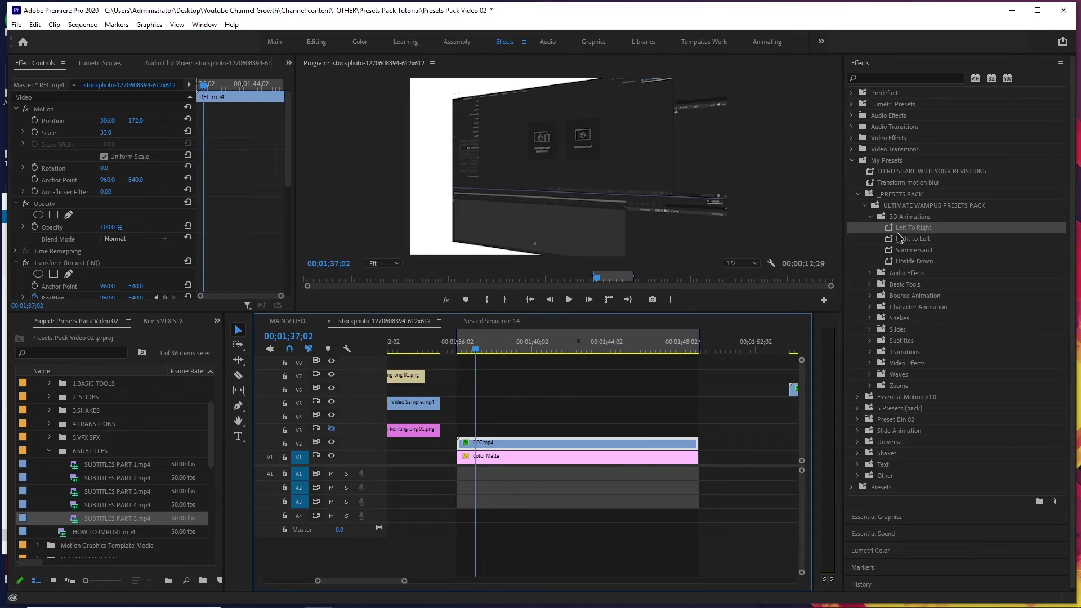
{"action": "left_click_drag", "start_coordinate": [899, 236], "coordinate": [535, 443]}
{"action": "left_click", "coordinate": [458, 350]}
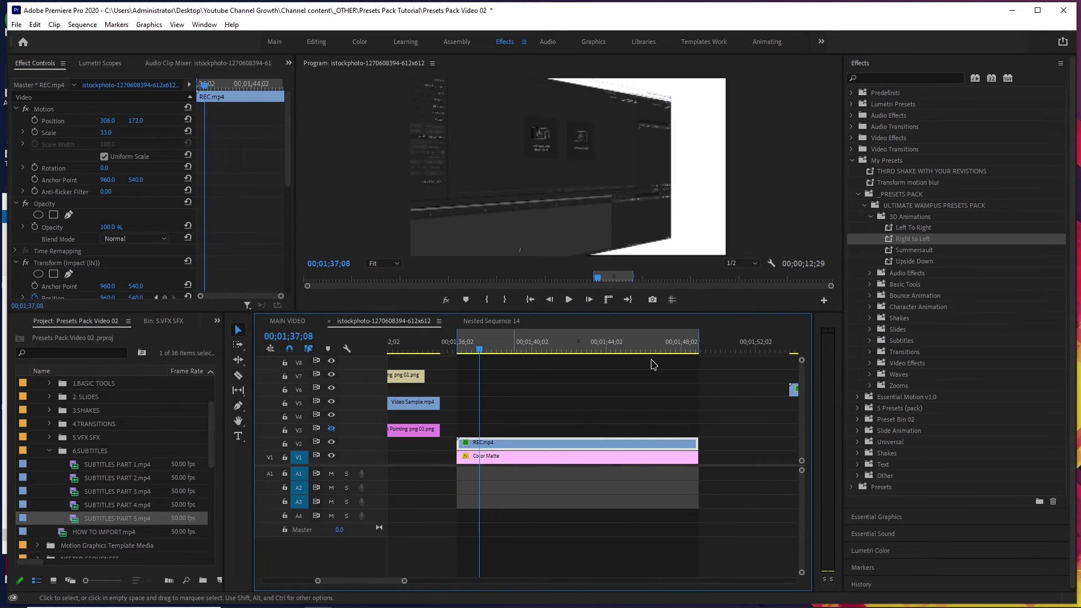
{"action": "key", "text": "space"}
Apply Summersault, then Upside Down, to REC.mp4 and preview both flips.
{"action": "left_click_drag", "start_coordinate": [913, 250], "coordinate": [467, 442]}
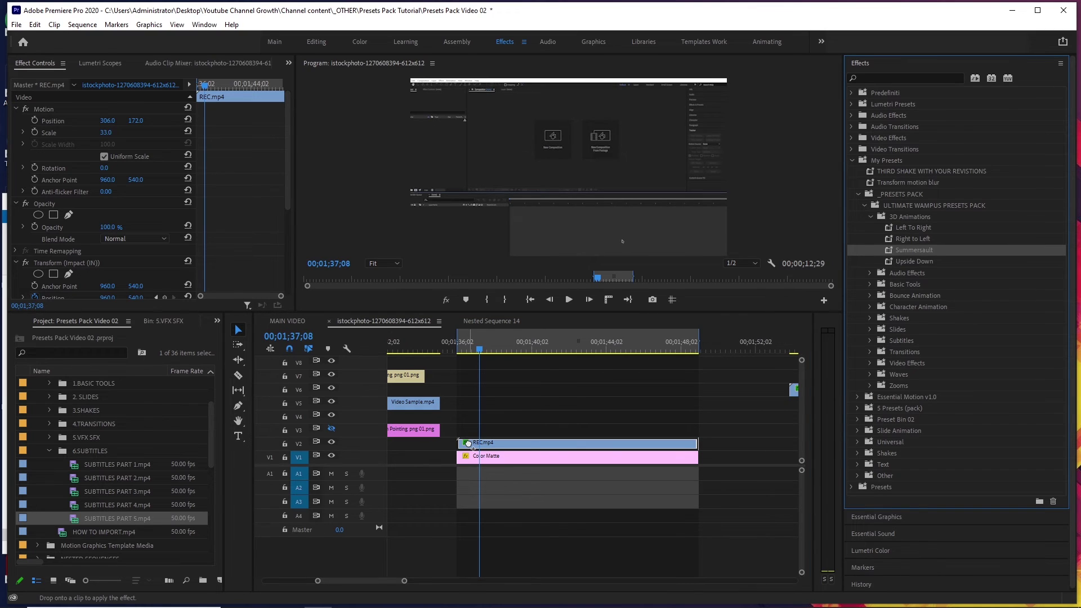
{"action": "left_click", "coordinate": [455, 349]}
{"action": "key", "text": "space"}
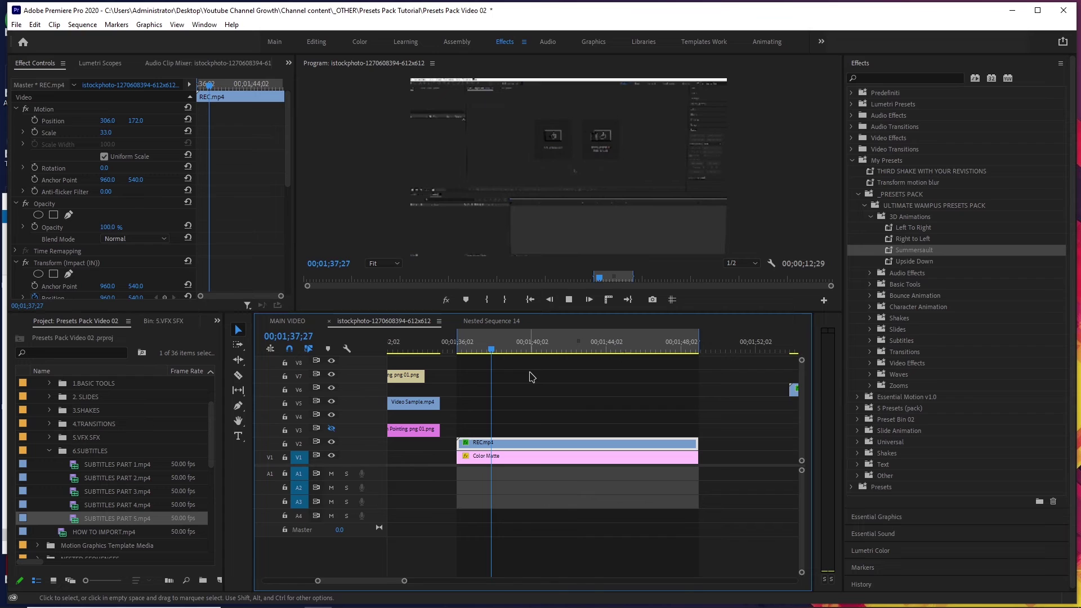
{"action": "left_click_drag", "start_coordinate": [913, 261], "coordinate": [476, 399]}
{"action": "key", "text": "Up"}
{"action": "key", "text": "space"}
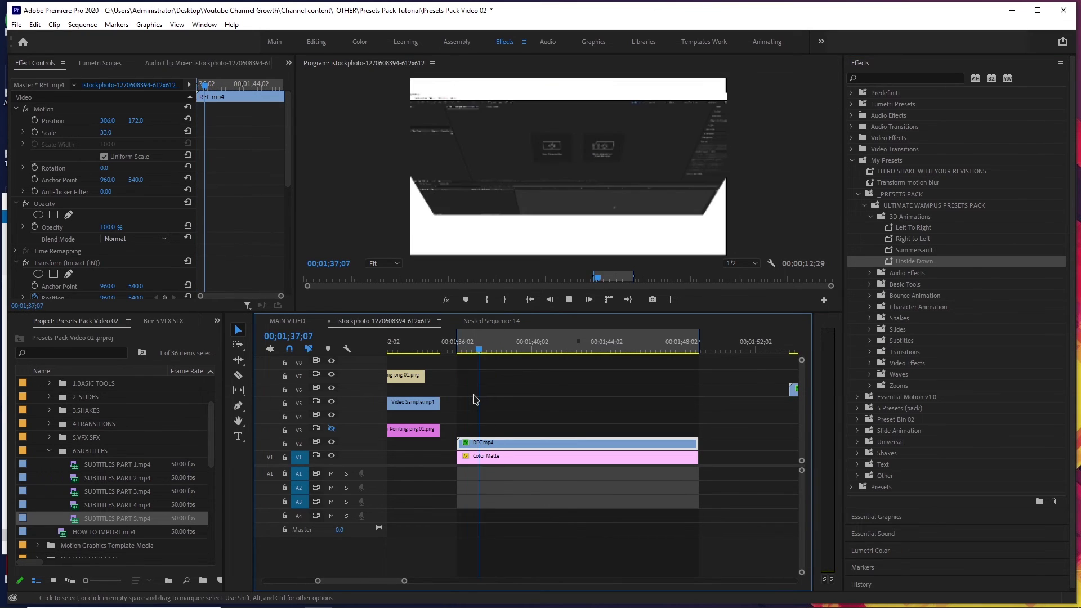
{"action": "scroll", "coordinate": [475, 379], "scroll_direction": "up", "scroll_amount": 3}
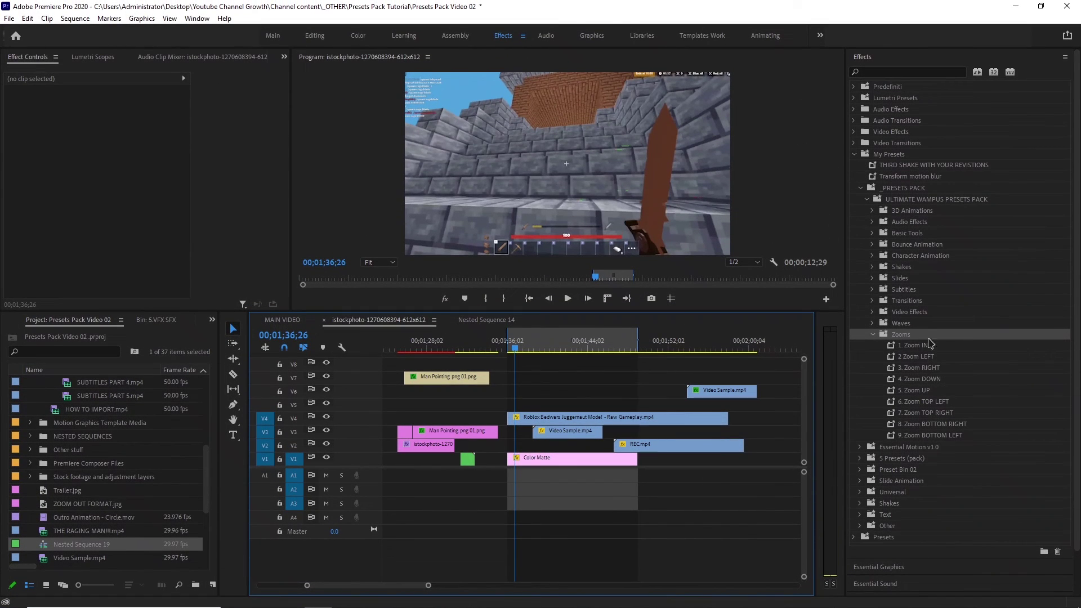
Browse the Zooms presets (2. Zoom LEFT, 7. Zoom TOP RIGHT), then select Ko-fi's $8 price.
{"action": "left_click", "coordinate": [898, 359]}
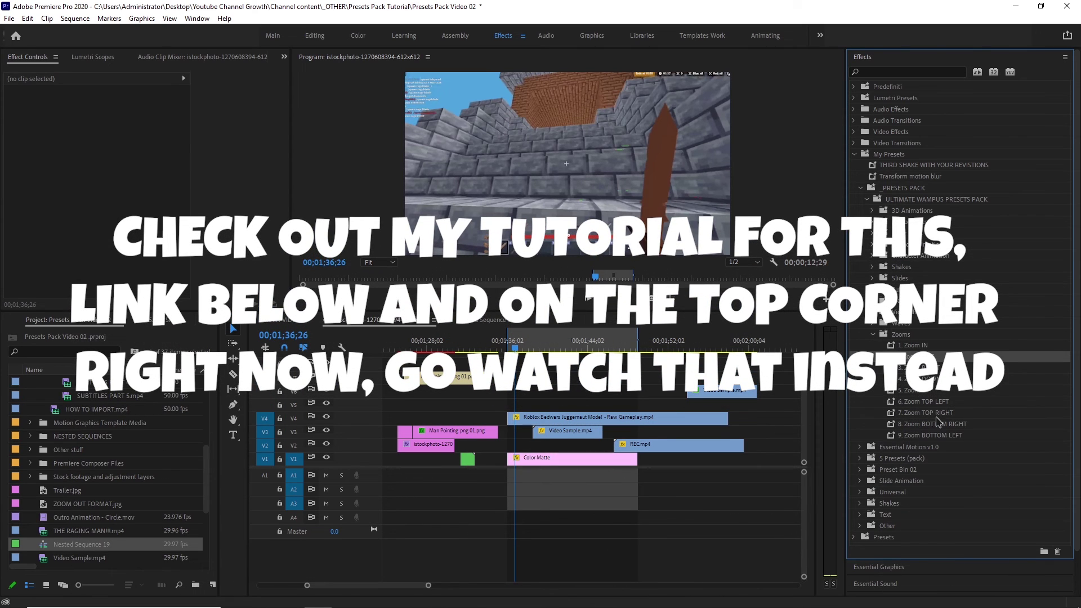
{"action": "left_click", "coordinate": [935, 414]}
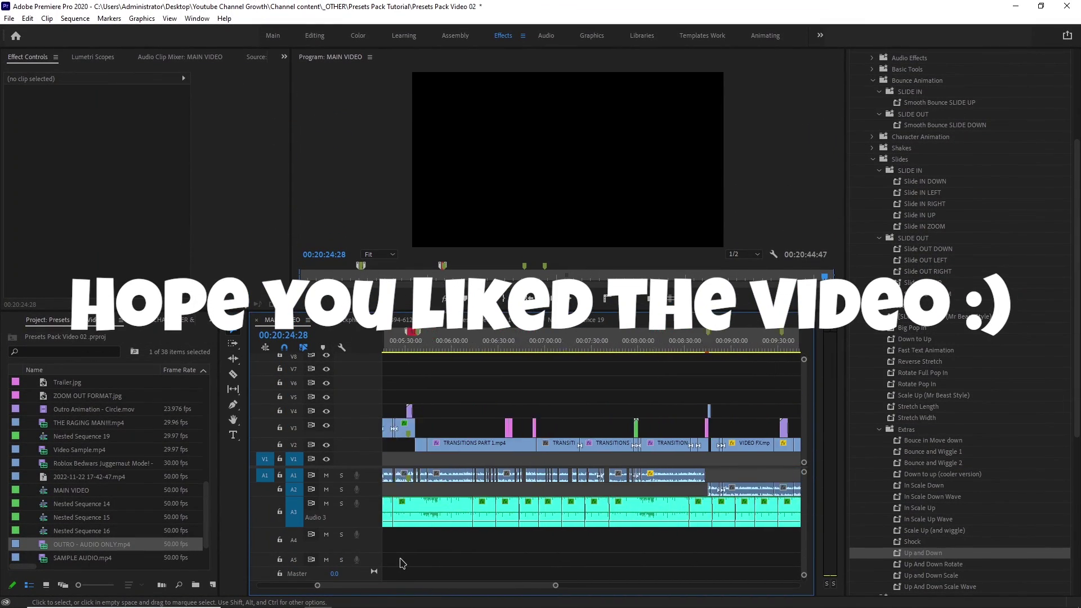
{"action": "scroll", "coordinate": [402, 562], "scroll_direction": "down", "scroll_amount": 15}
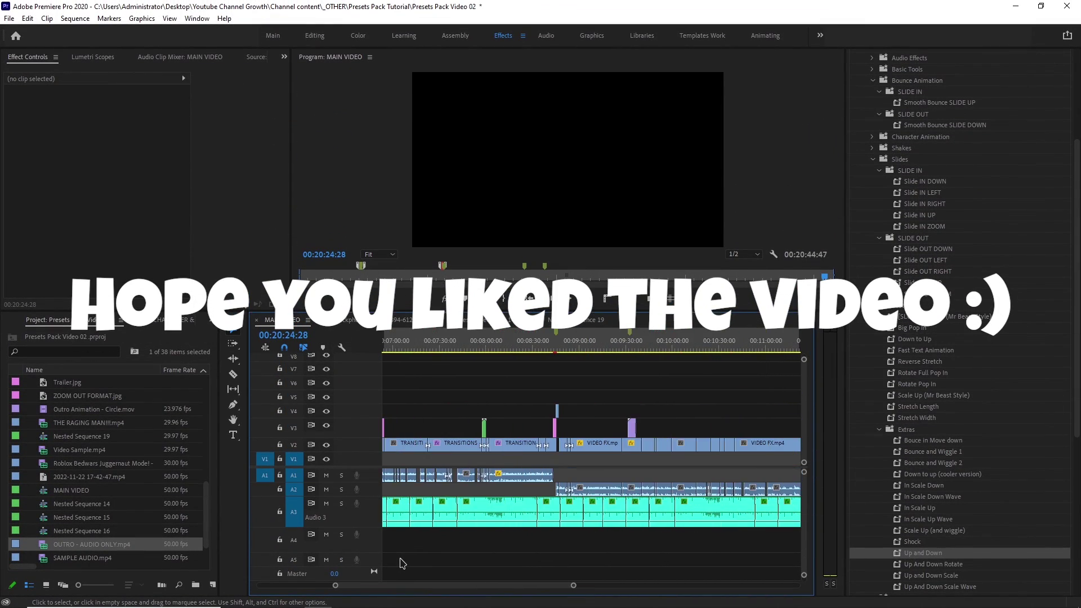
{"action": "scroll", "coordinate": [397, 562], "scroll_direction": "down", "scroll_amount": 8}
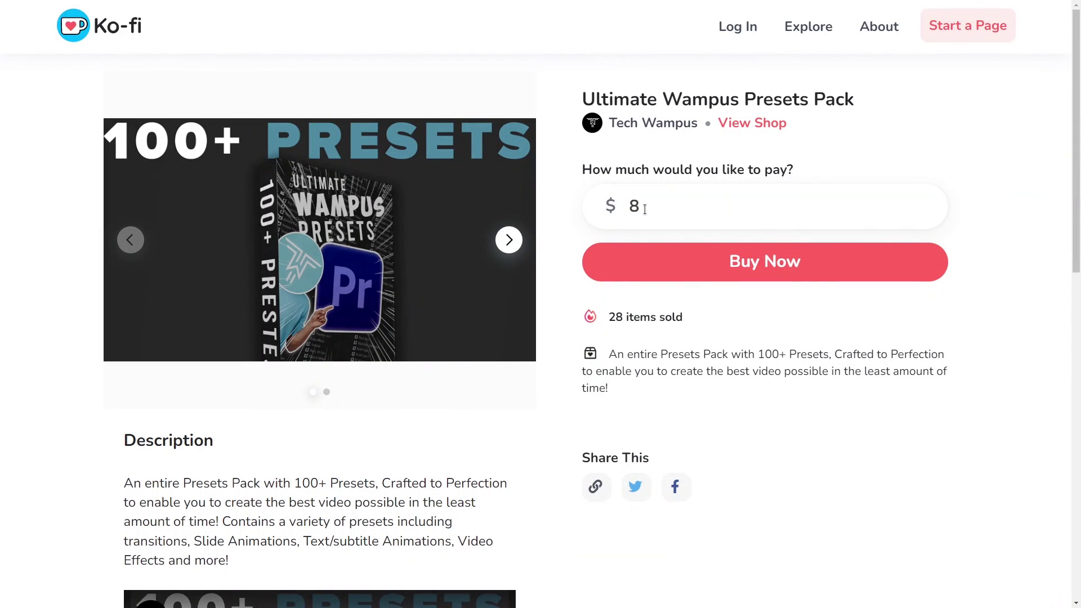
{"action": "left_click_drag", "start_coordinate": [644, 209], "coordinate": [623, 213]}
Set the pay amount to 18, buy now, and enter the buyer's e-mail address at checkout.
{"action": "type", "text": "18"}
{"action": "left_click", "coordinate": [711, 270]}
{"action": "scroll", "coordinate": [806, 381], "scroll_direction": "down", "scroll_amount": 4}
{"action": "left_click", "coordinate": [507, 242]}
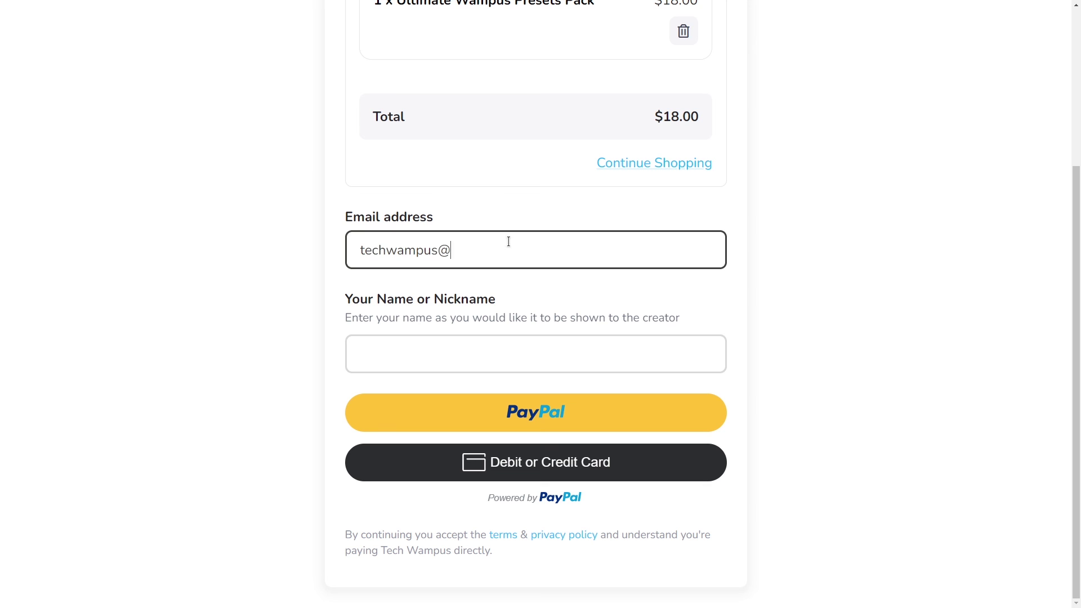
{"action": "left_click", "coordinate": [437, 352]}
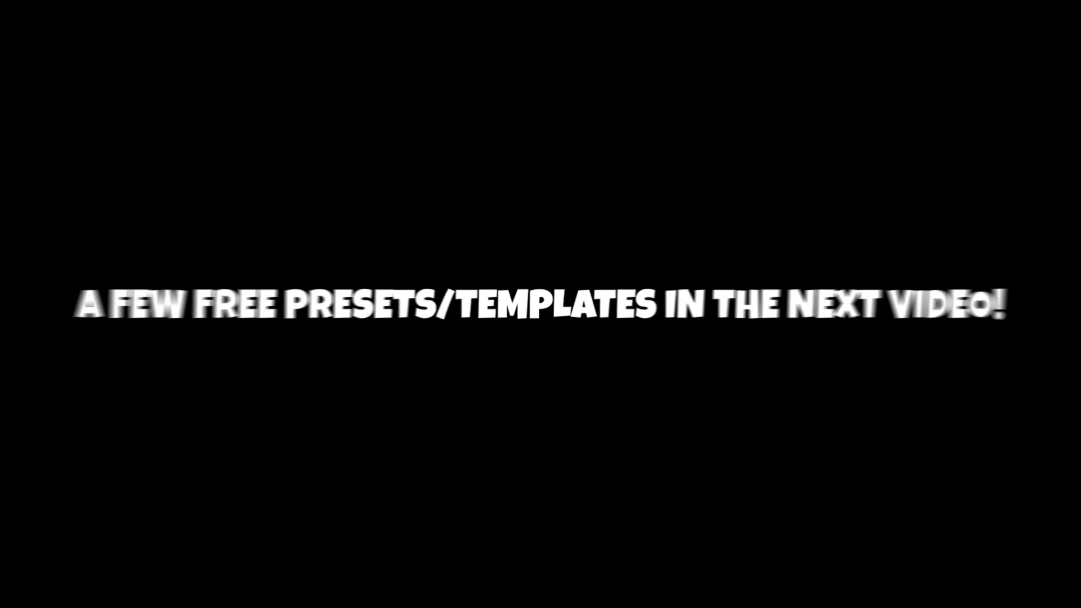